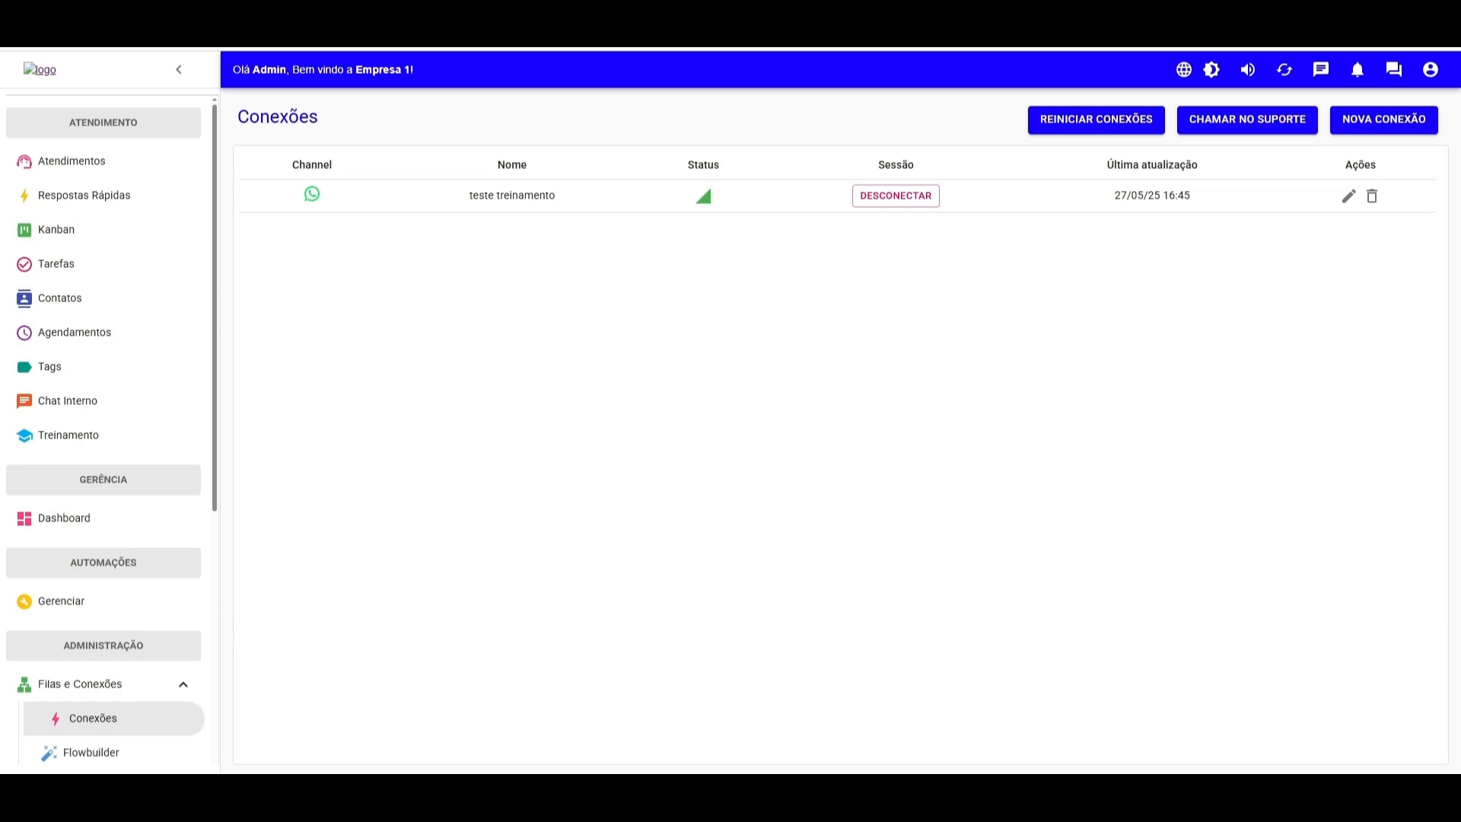
- Create a new conversation flow named Treinamento Menu in the Flowbuilder
scroll(149, 377, "down", 3)
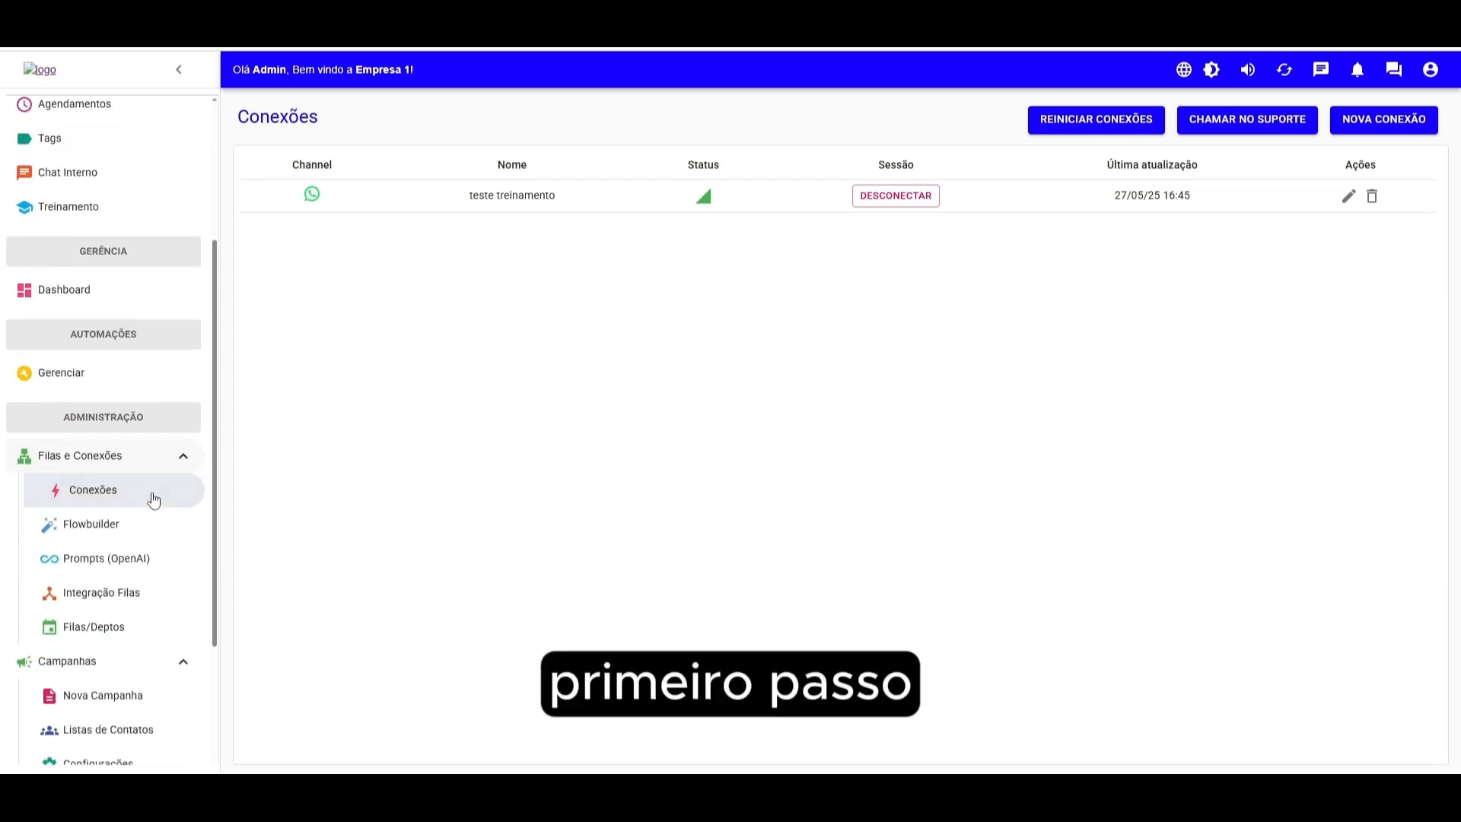
left_click(114, 529)
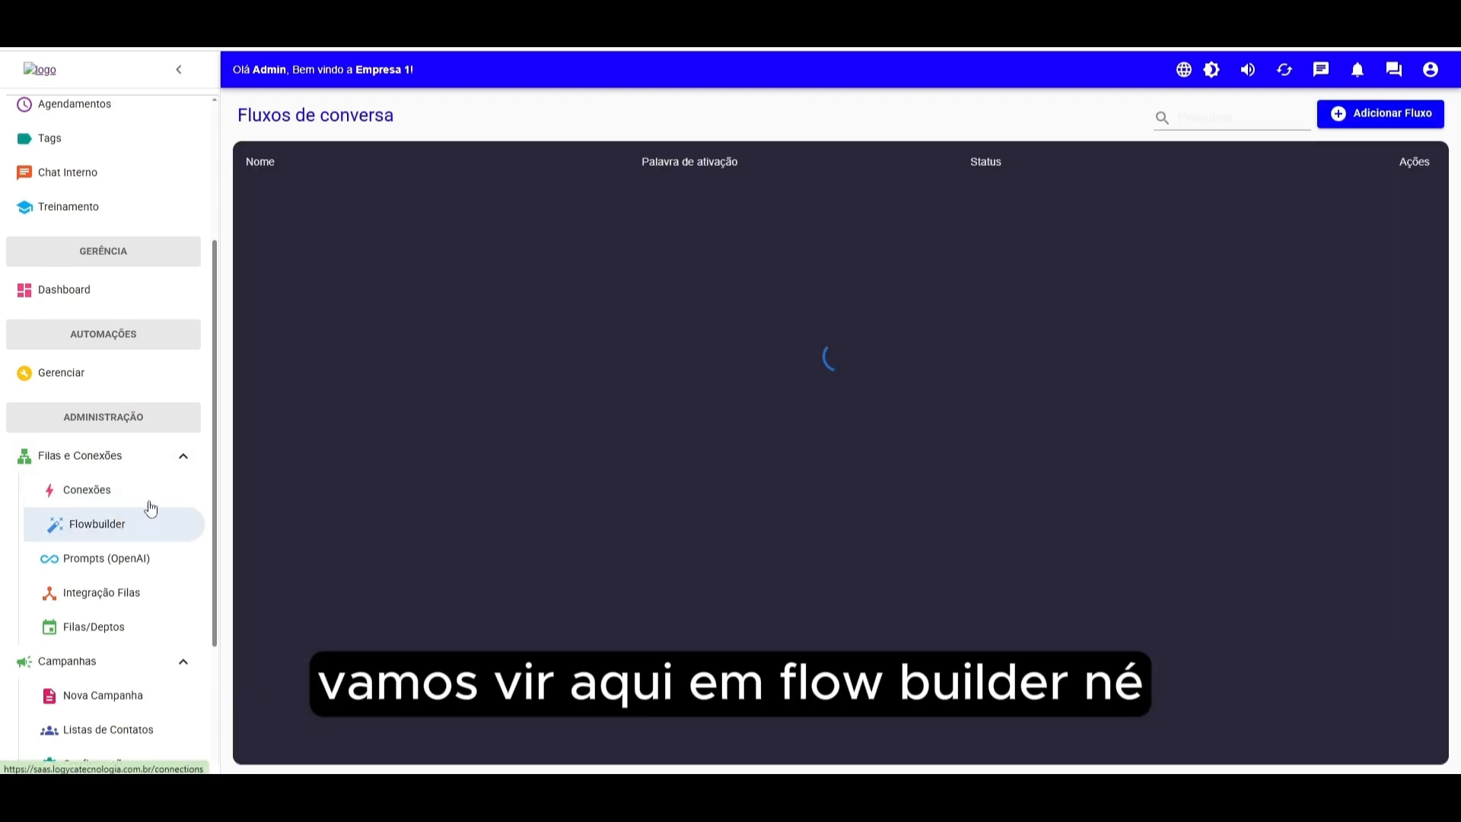
left_click(1376, 116)
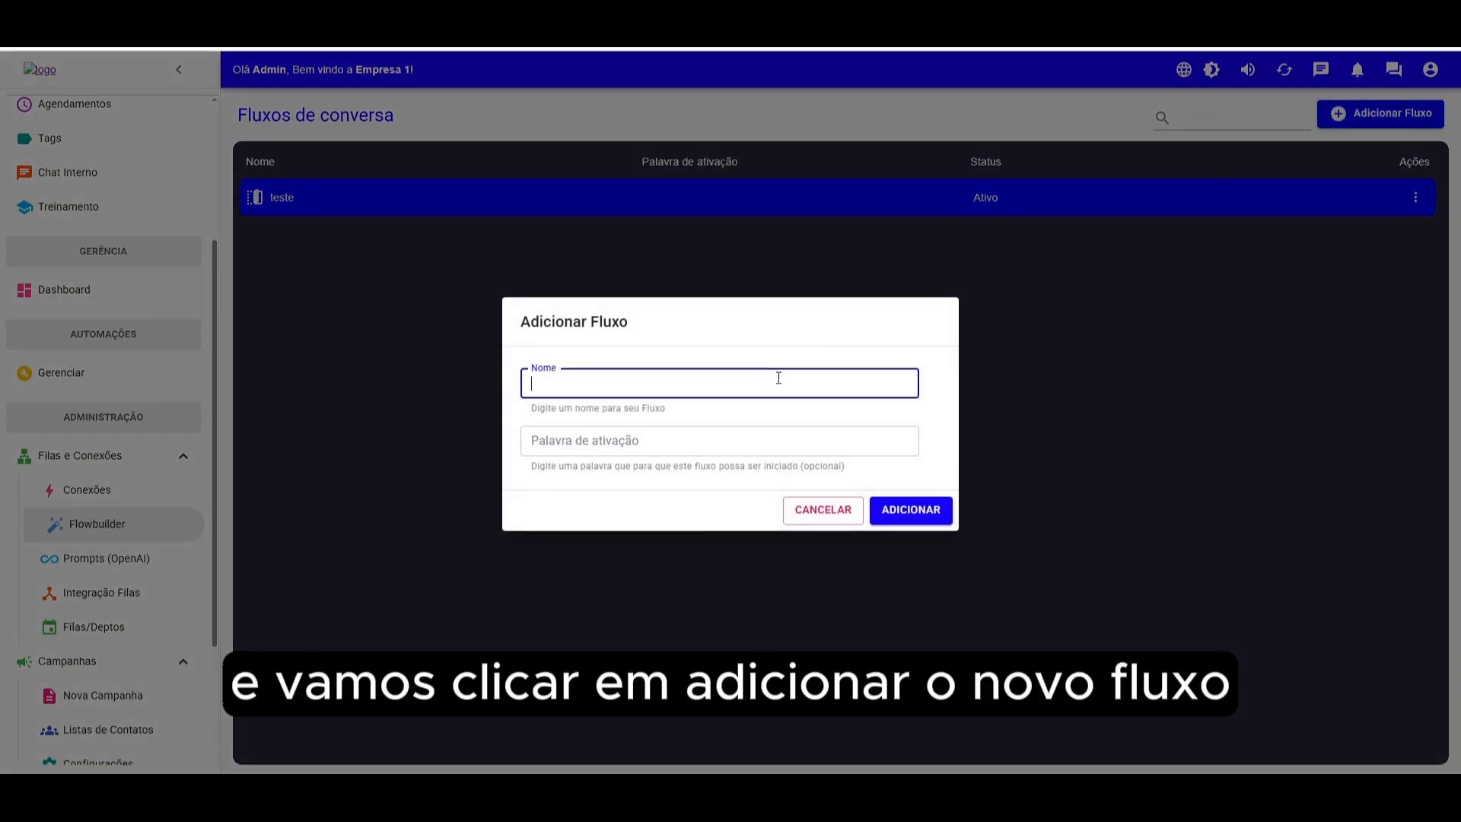
type("Treinament")
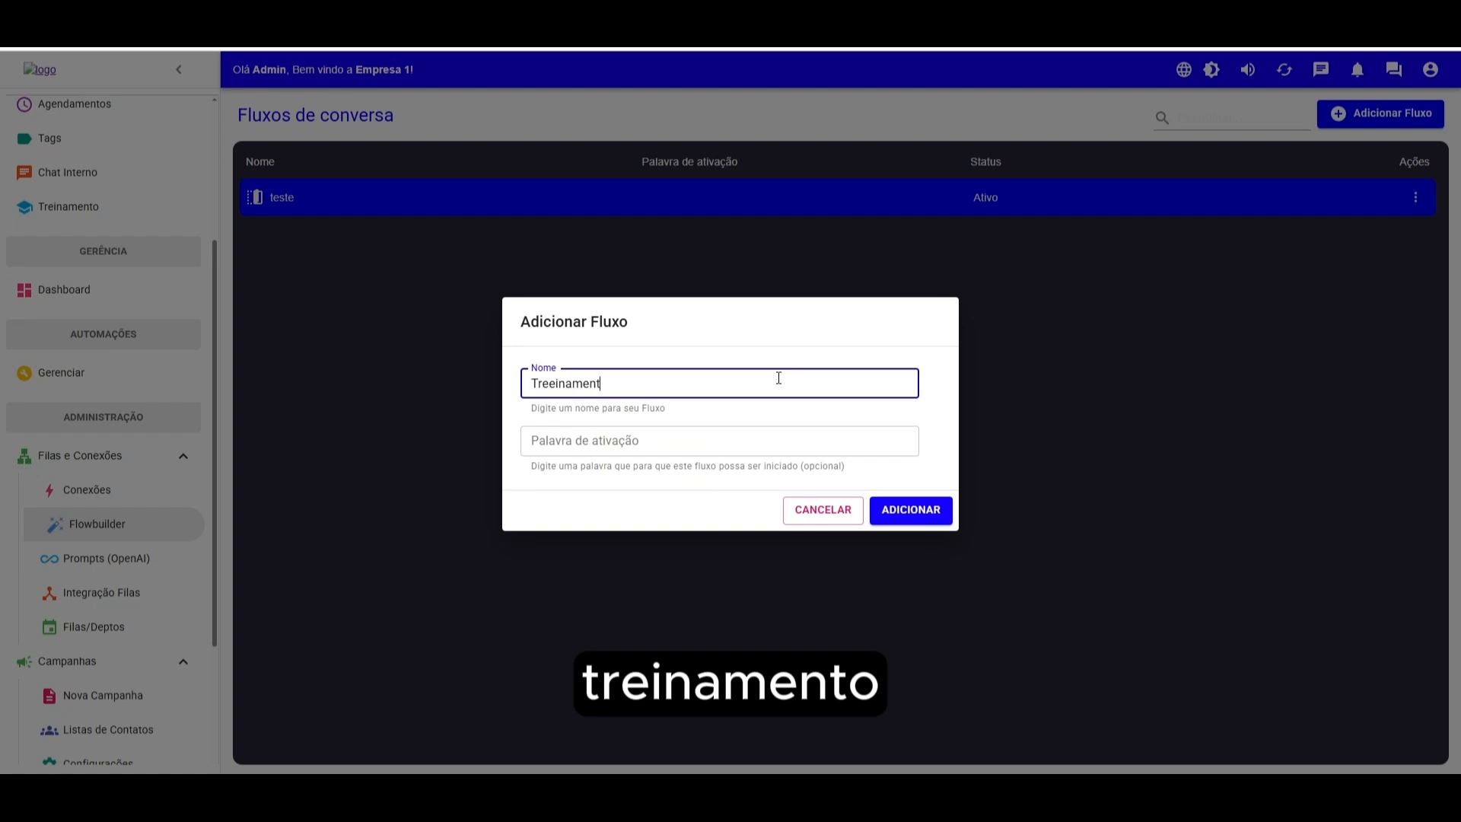
key("BackSpace")
key("BackSpace")
key("BackSpace")
key("BackSpace")
key("BackSpace")
type("inamento Menu")
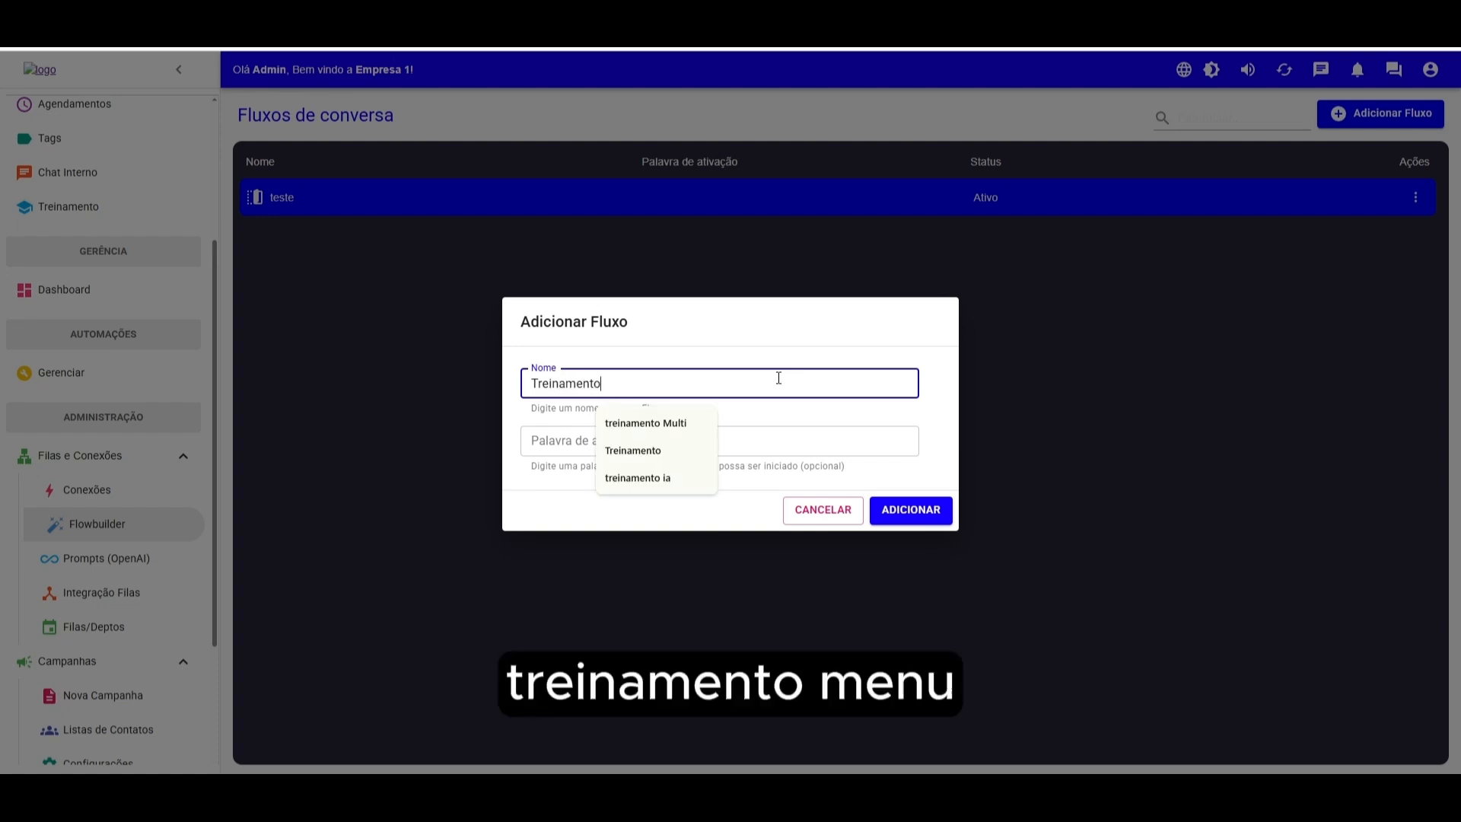
left_click(934, 504)
- Open the new flow's editor canvas with its start block
left_click(1225, 263)
left_click(1091, 244)
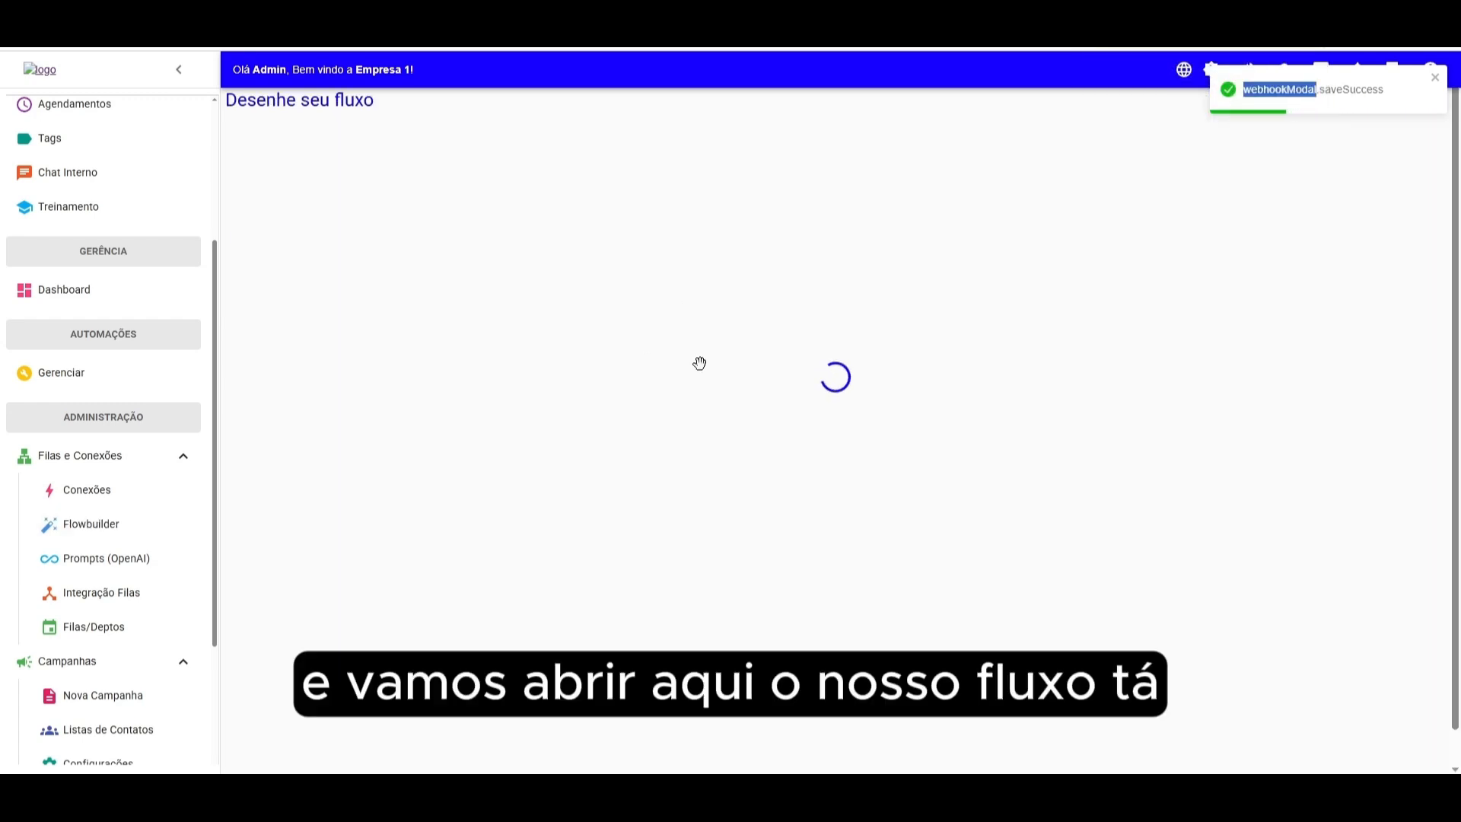
left_click_drag(864, 460, 492, 489)
scroll(532, 459, "down", 5)
scroll(522, 457, "up", 2)
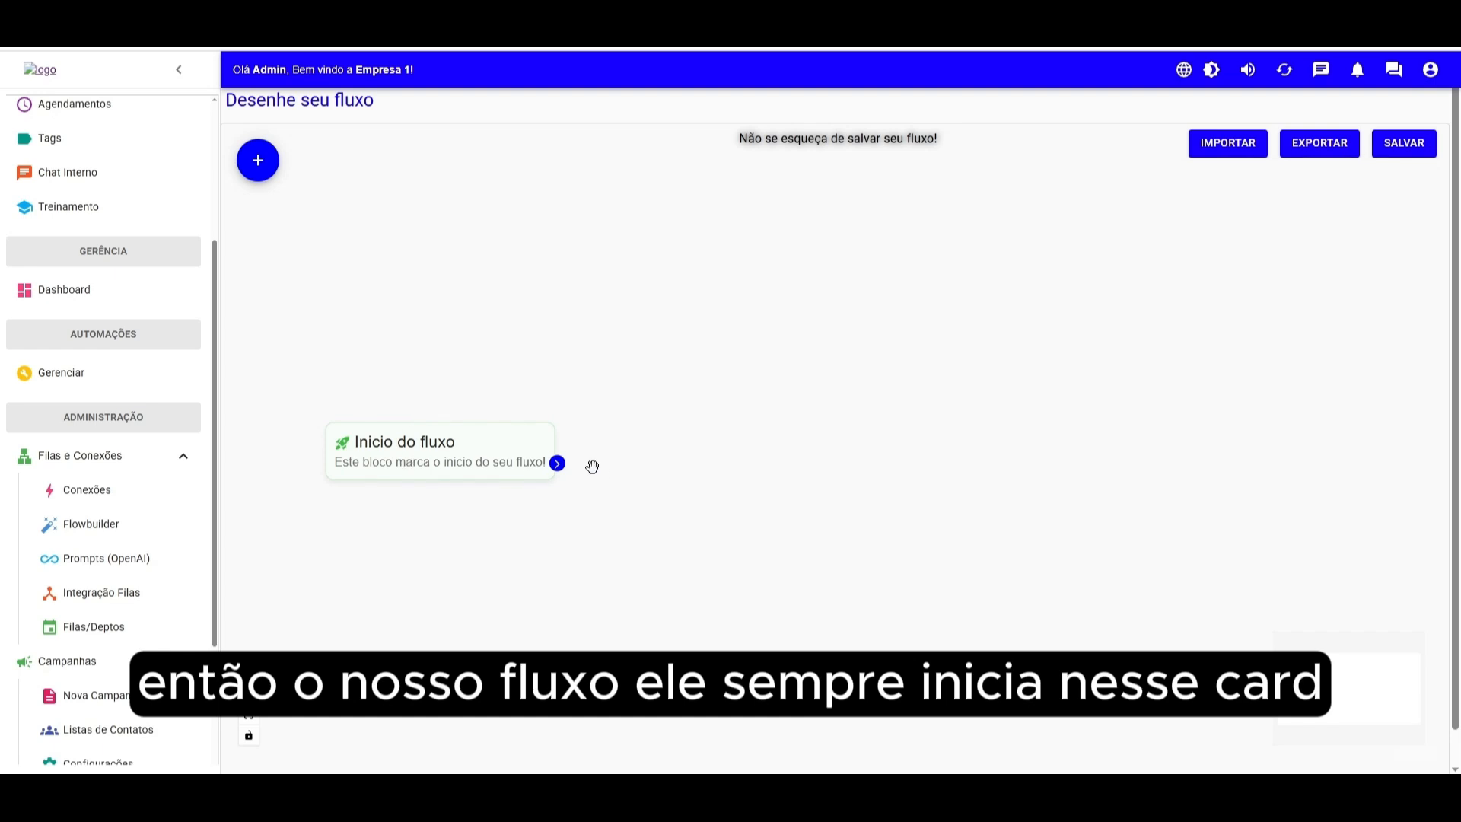
left_click_drag(560, 464, 946, 495)
left_click_drag(734, 489, 728, 491)
- Try adding text, interval, image, audio, video and document items to a content block
left_click(258, 160)
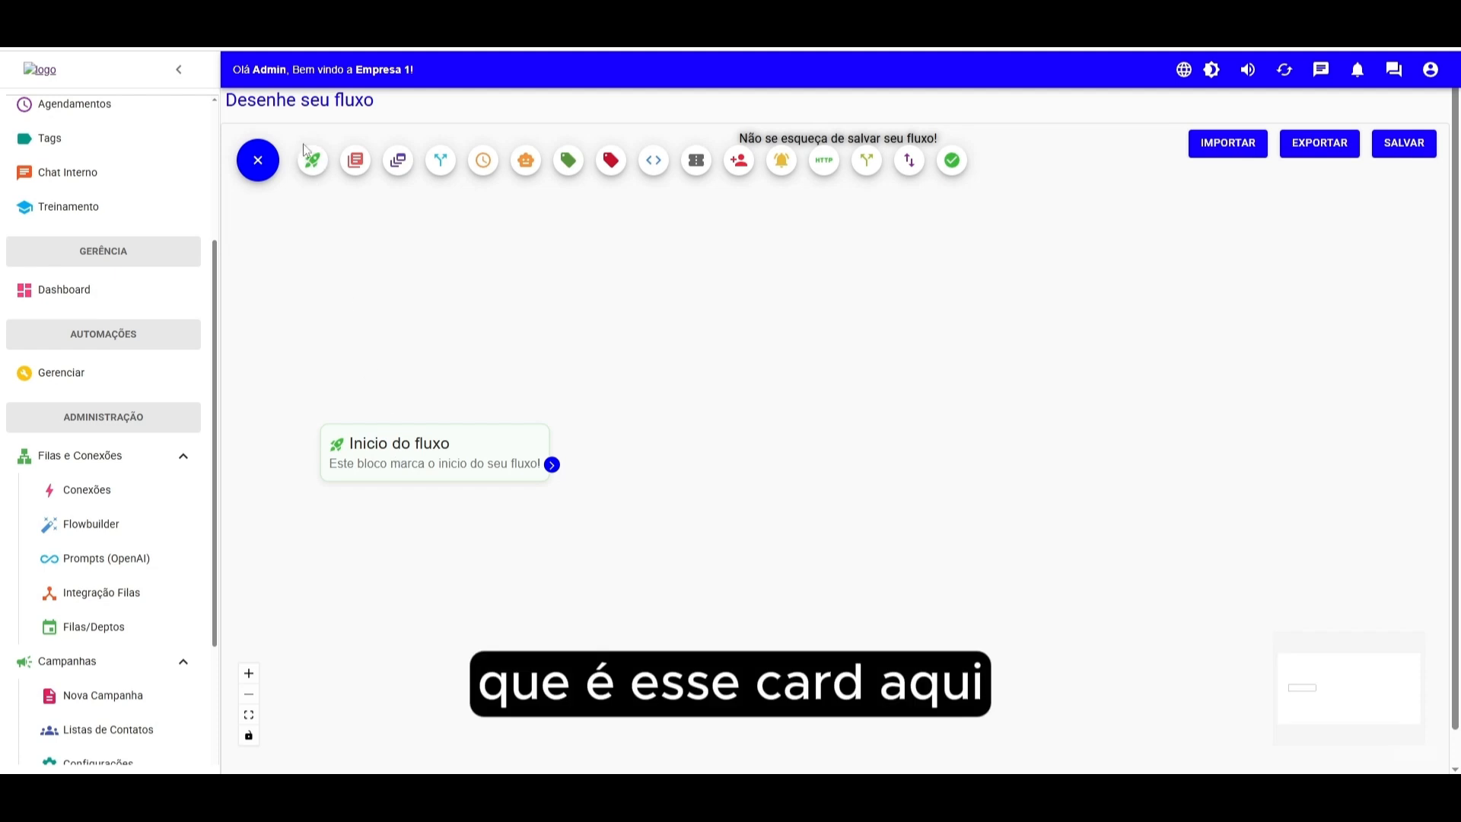
left_click(354, 160)
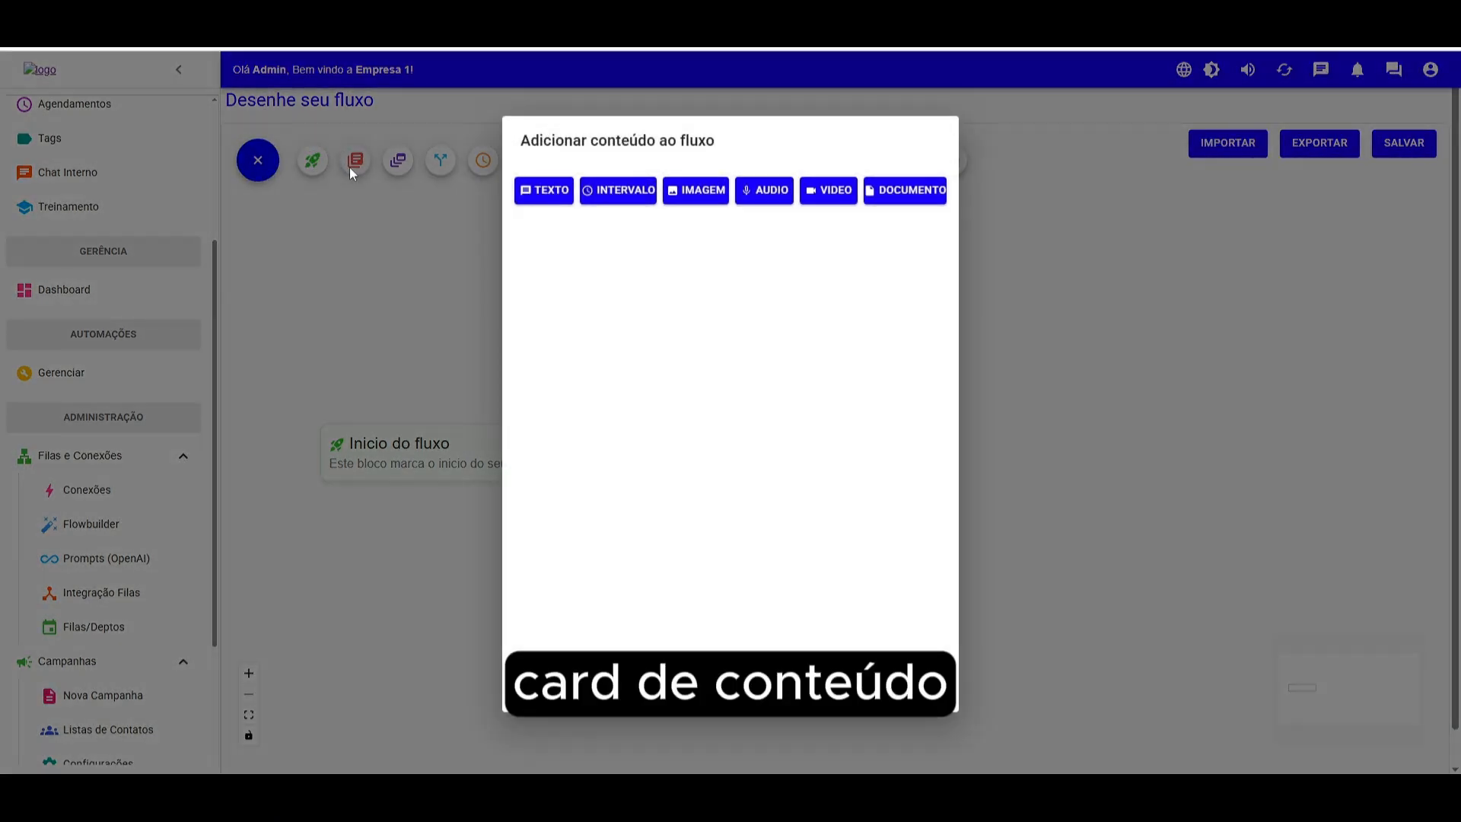
left_click(542, 191)
left_click(618, 229)
left_click(632, 386)
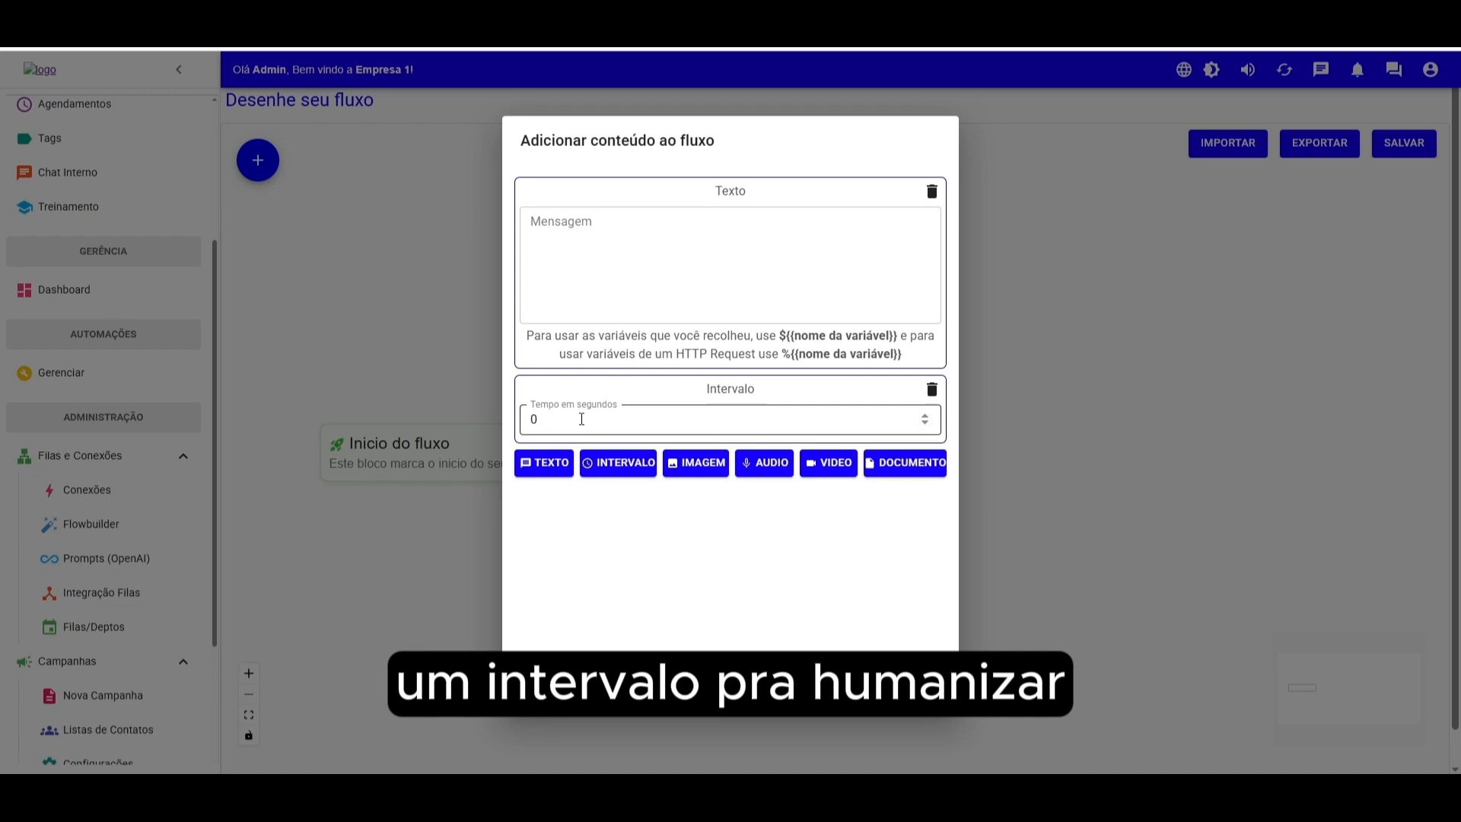
left_click(693, 465)
left_click(767, 525)
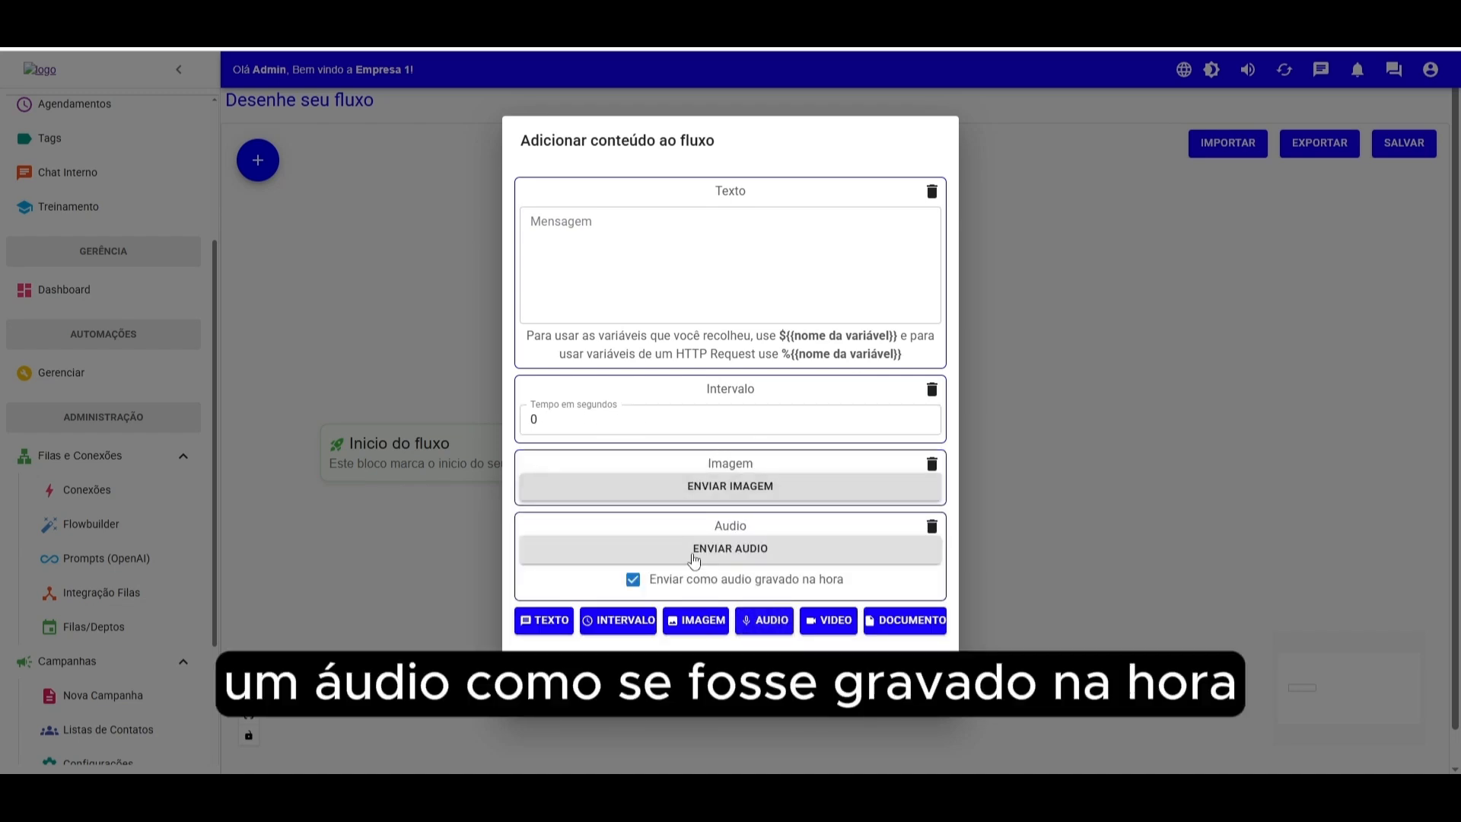
left_click(833, 628)
left_click(889, 647)
left_click(810, 686)
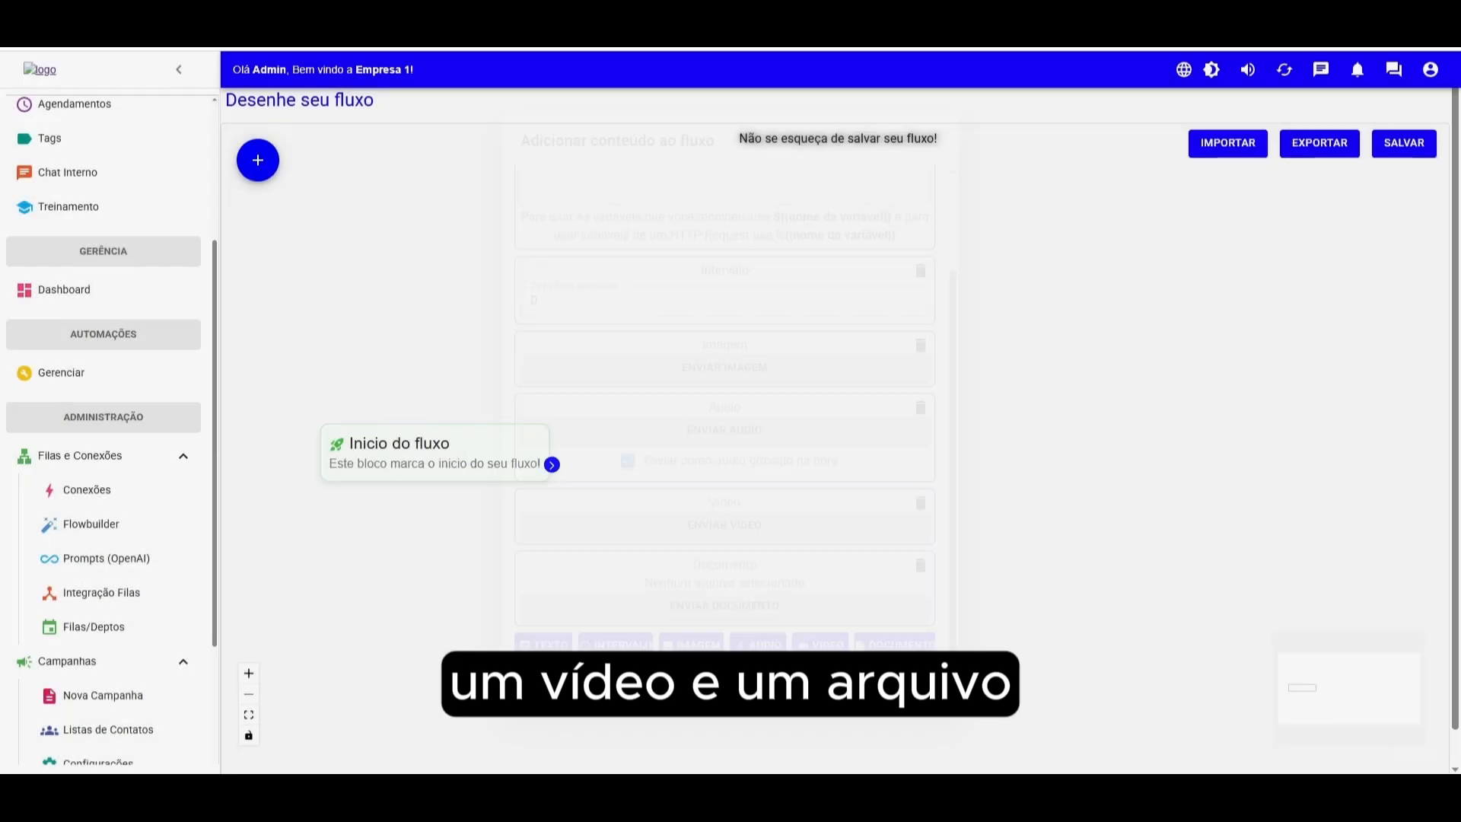
- Add a menu block with the message "Olá Seja bem vindo a empresa de *Multi Atendimento*"
mouse_move(261, 162)
left_click(397, 160)
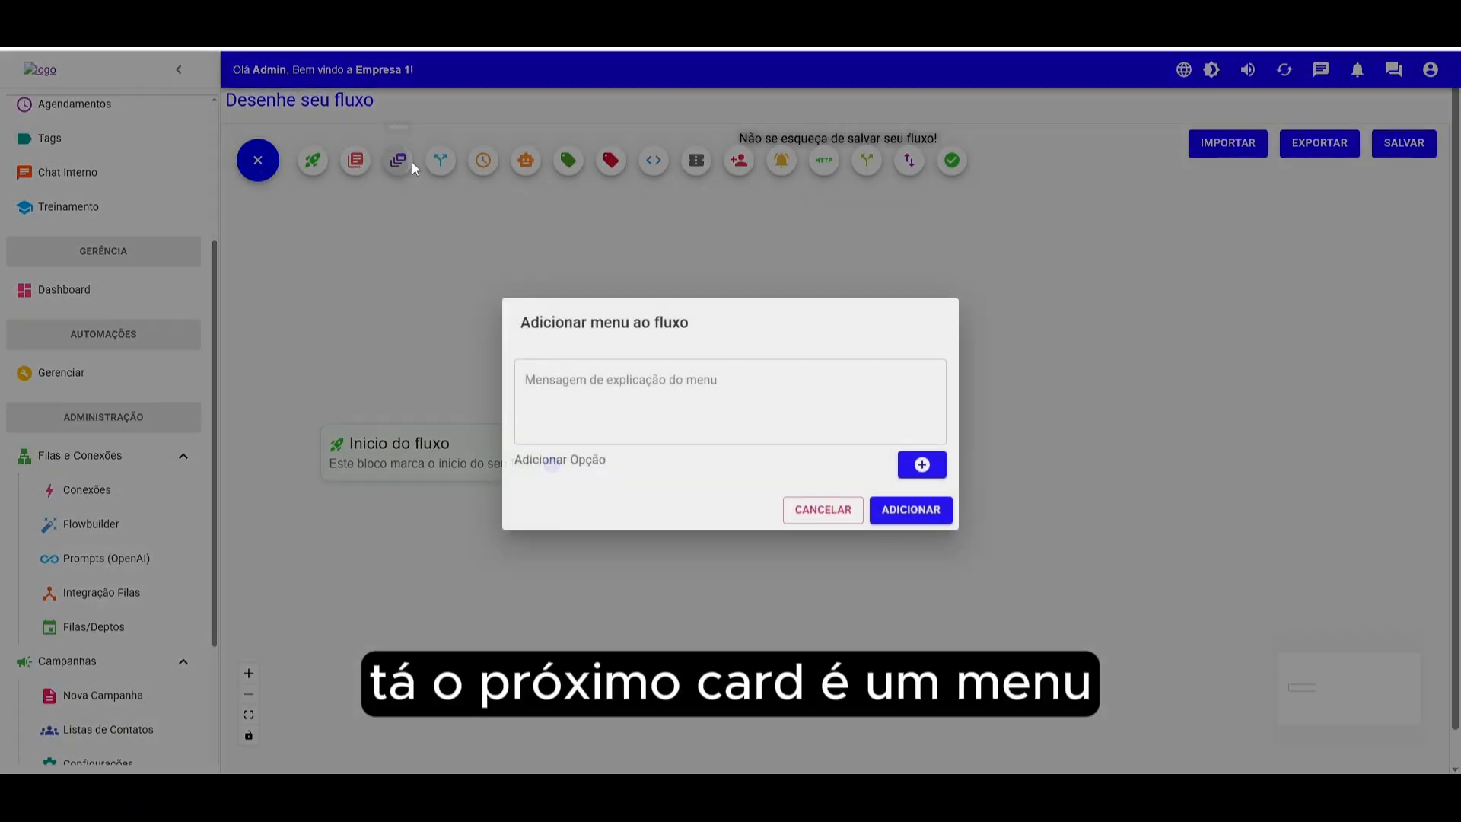
left_click(607, 381)
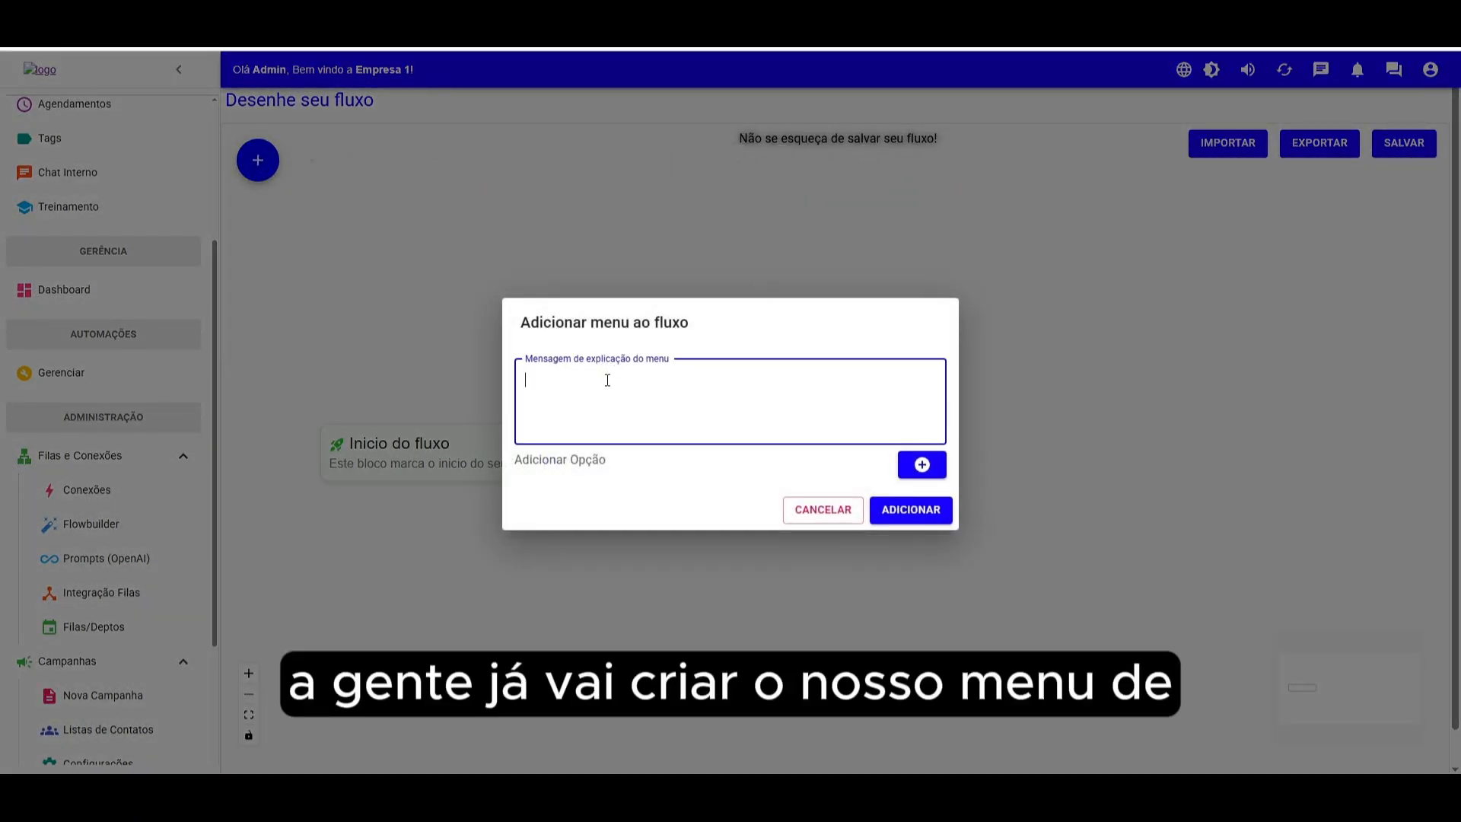
type("Olá")
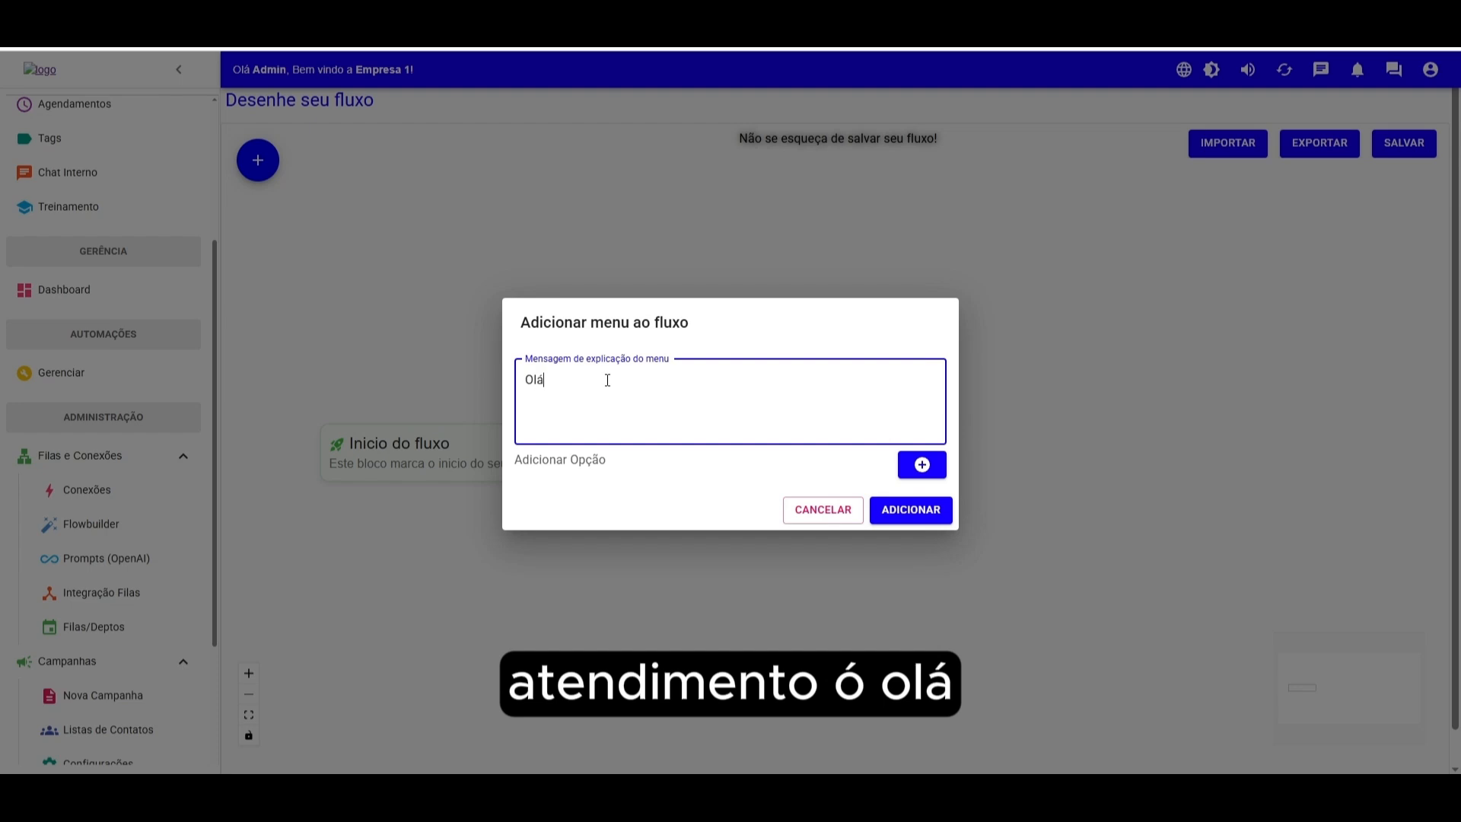
type(" Seja bem vindo a empr")
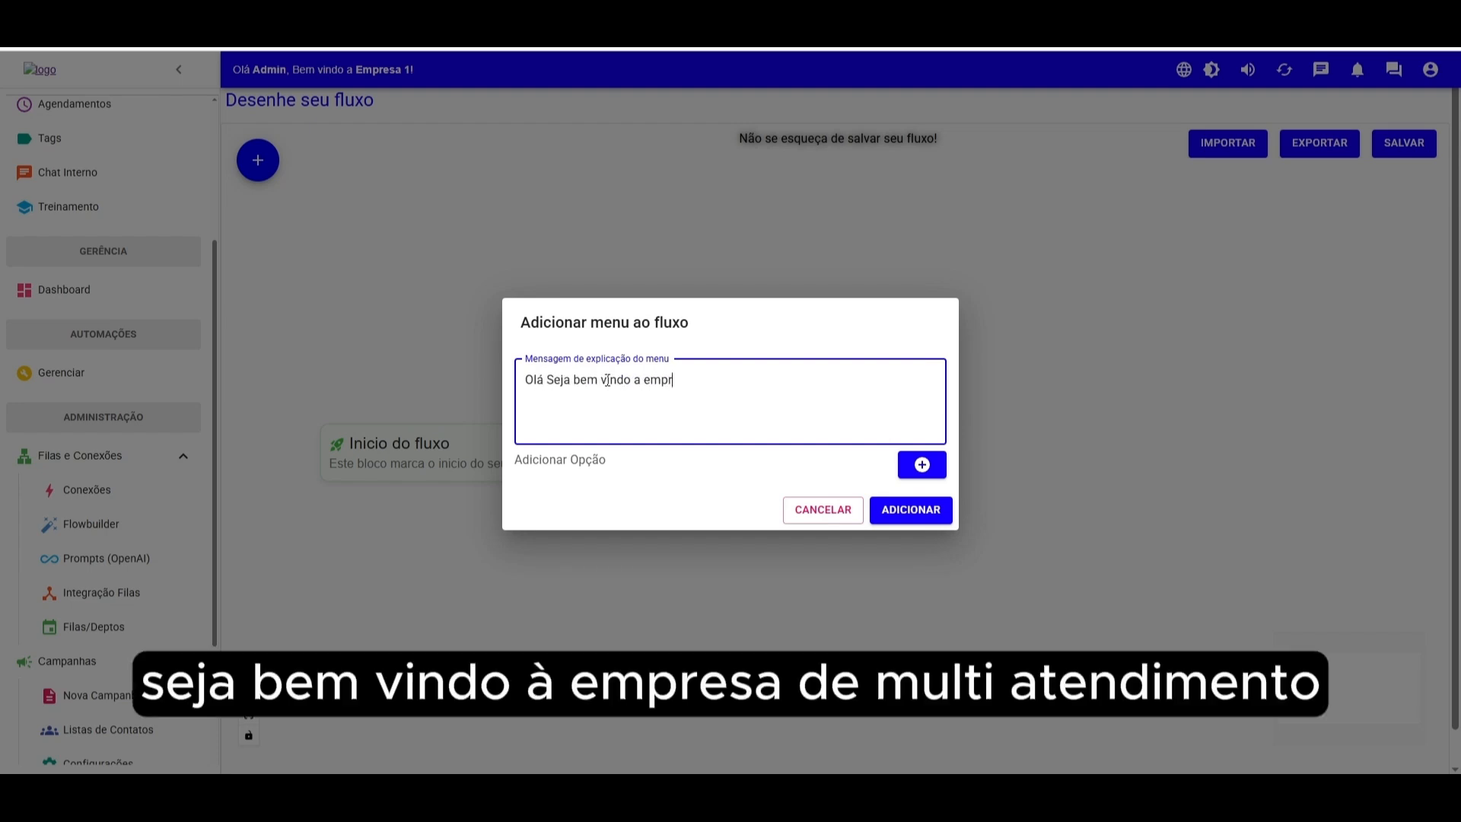
type("esa de *Multi Atendimento")
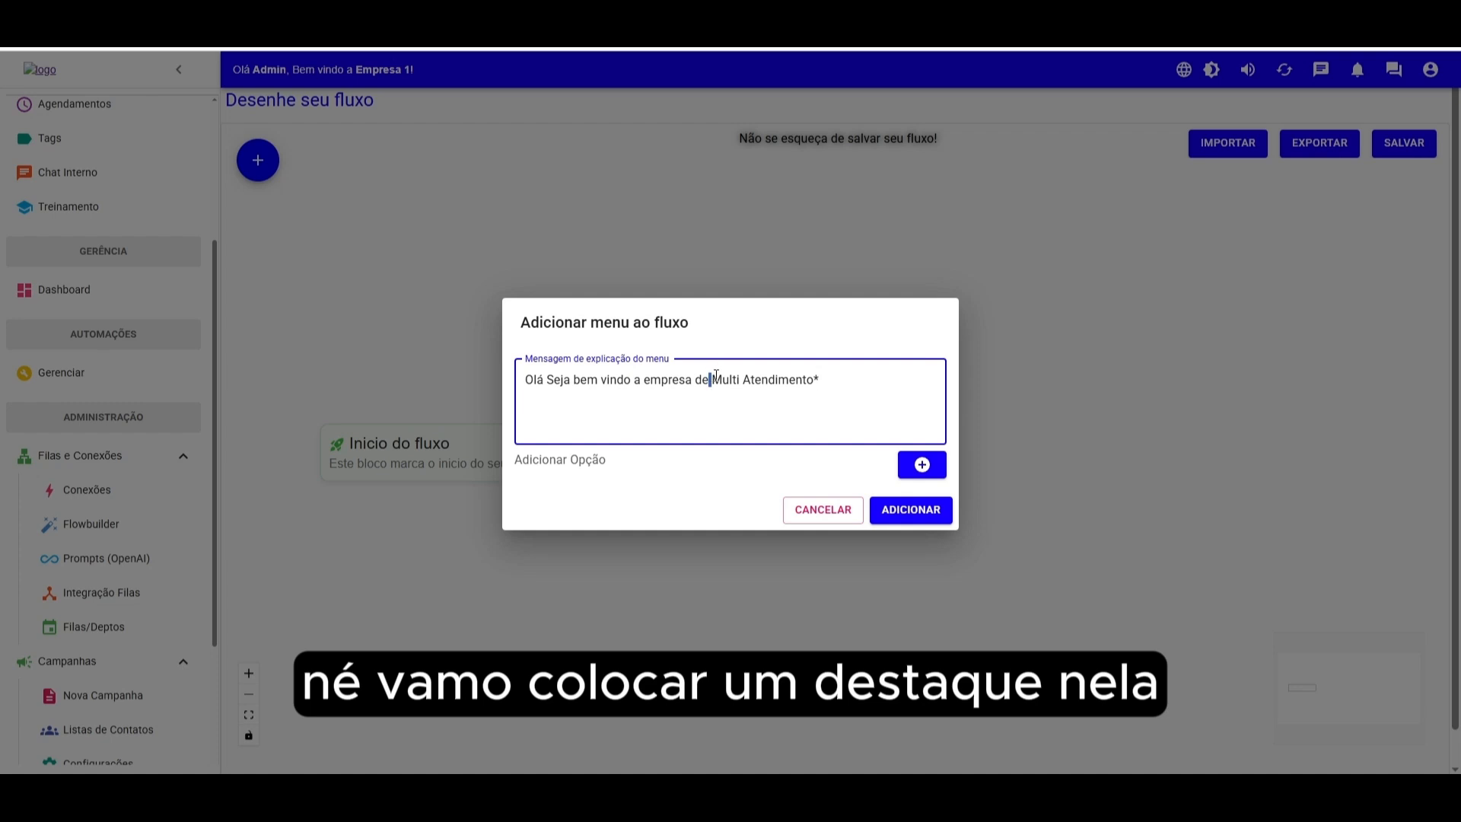
type("*  ")
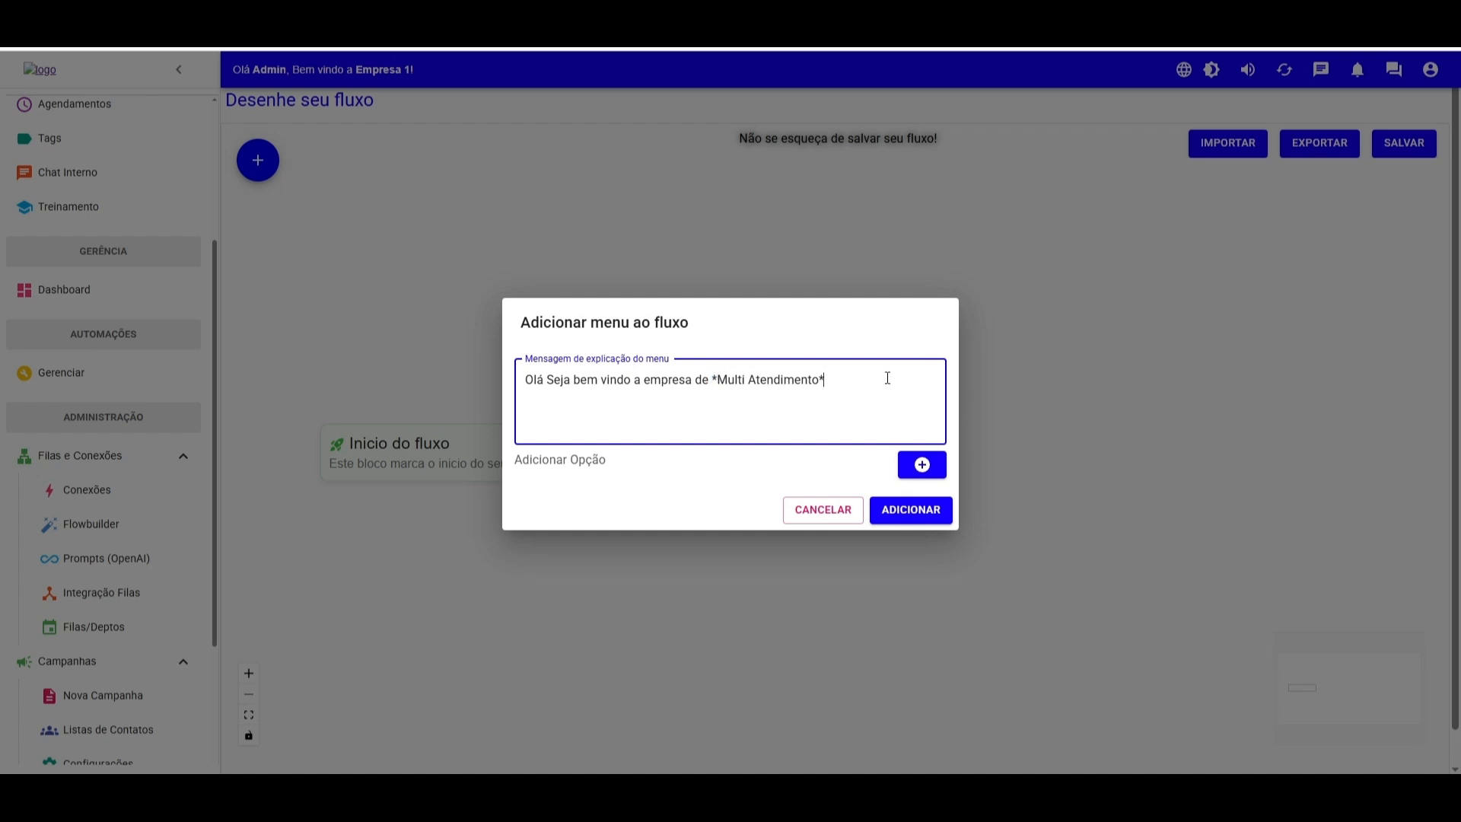
type("Será um rpazer at")
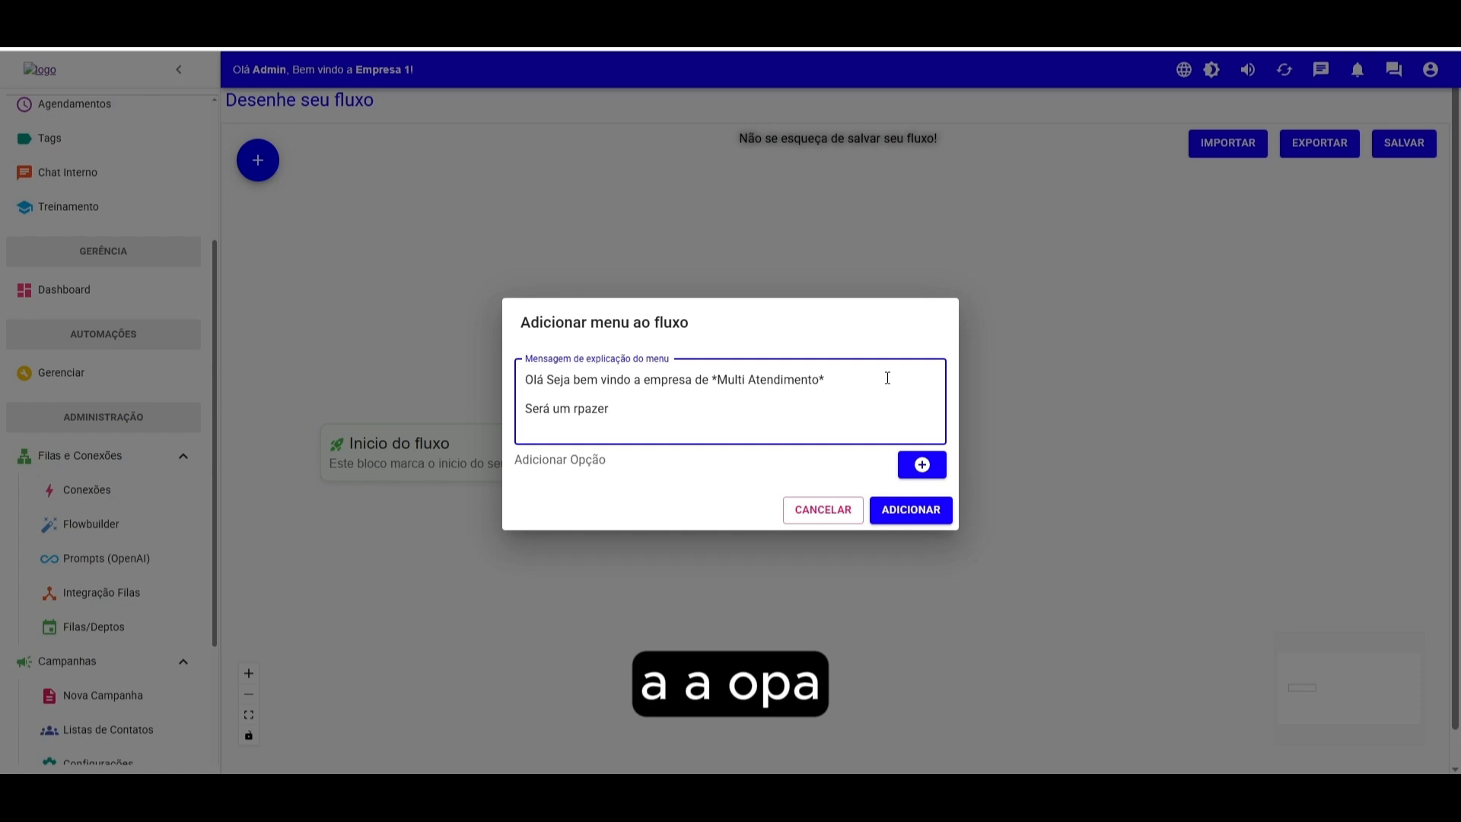
- Add the line "Será um rpazer atendê-lo(a)," to the menu message
key("BackSpace")
key("BackSpace")
key("BackSpace")
key("BackSpace")
key("BackSpace")
key("BackSpace")
key("BackSpace")
type("rpazer aten")
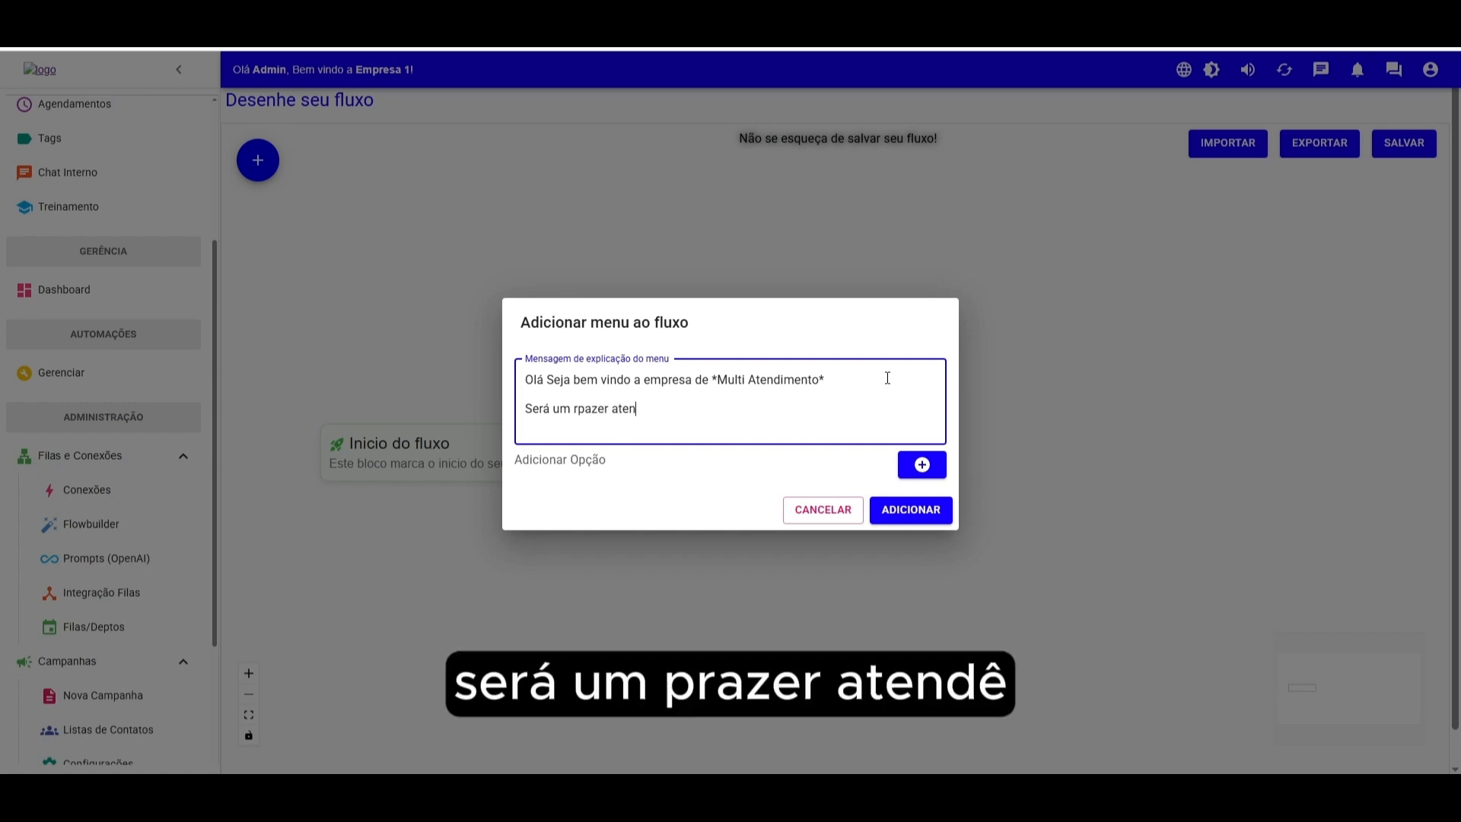
type("d~e-çp(a)")
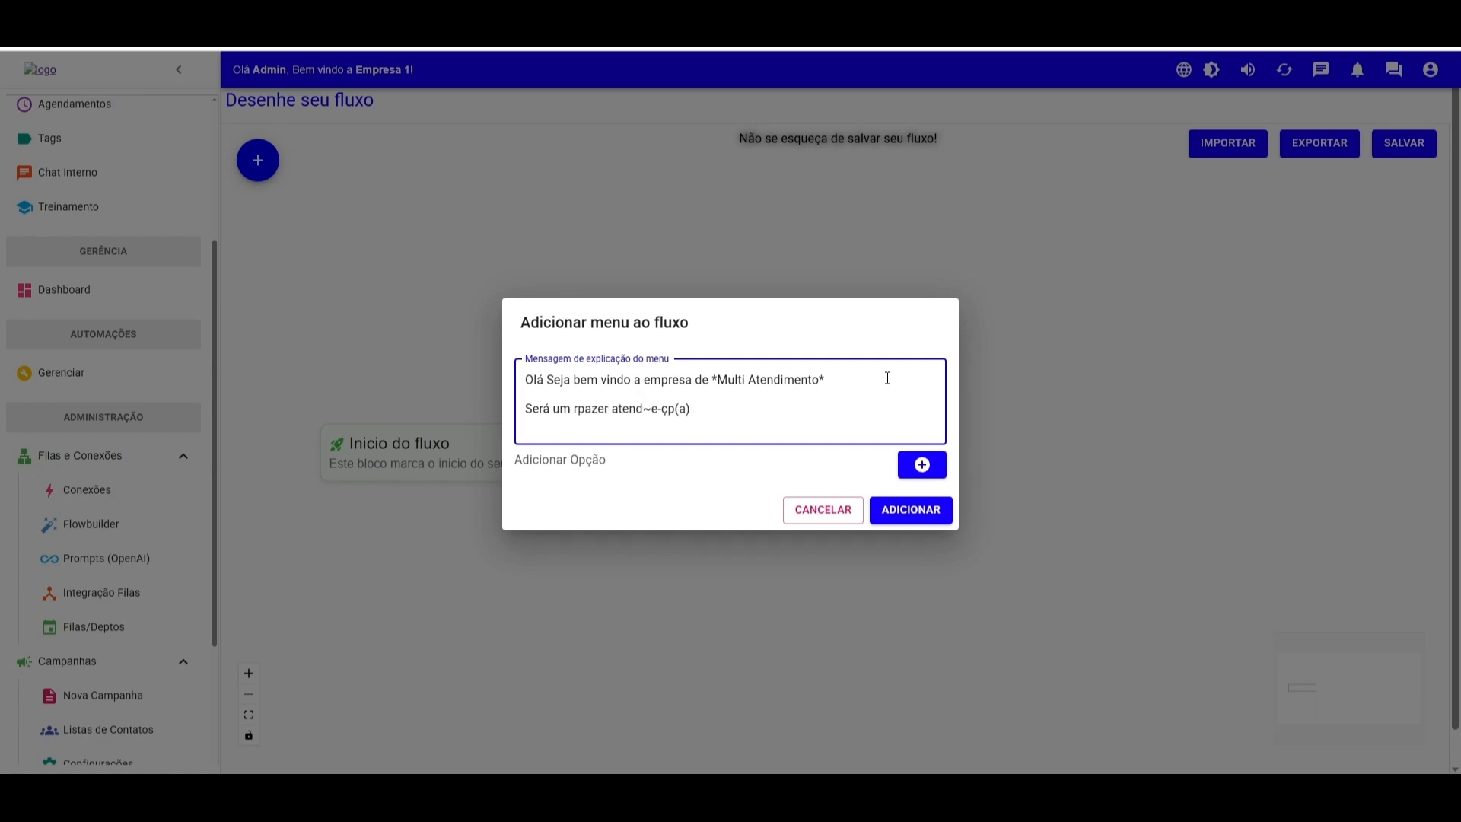
key("BackSpace")
key("BackSpace")
type("é")
key("Delete")
key("Delete")
type("lo")
key("Return")
key("Return")
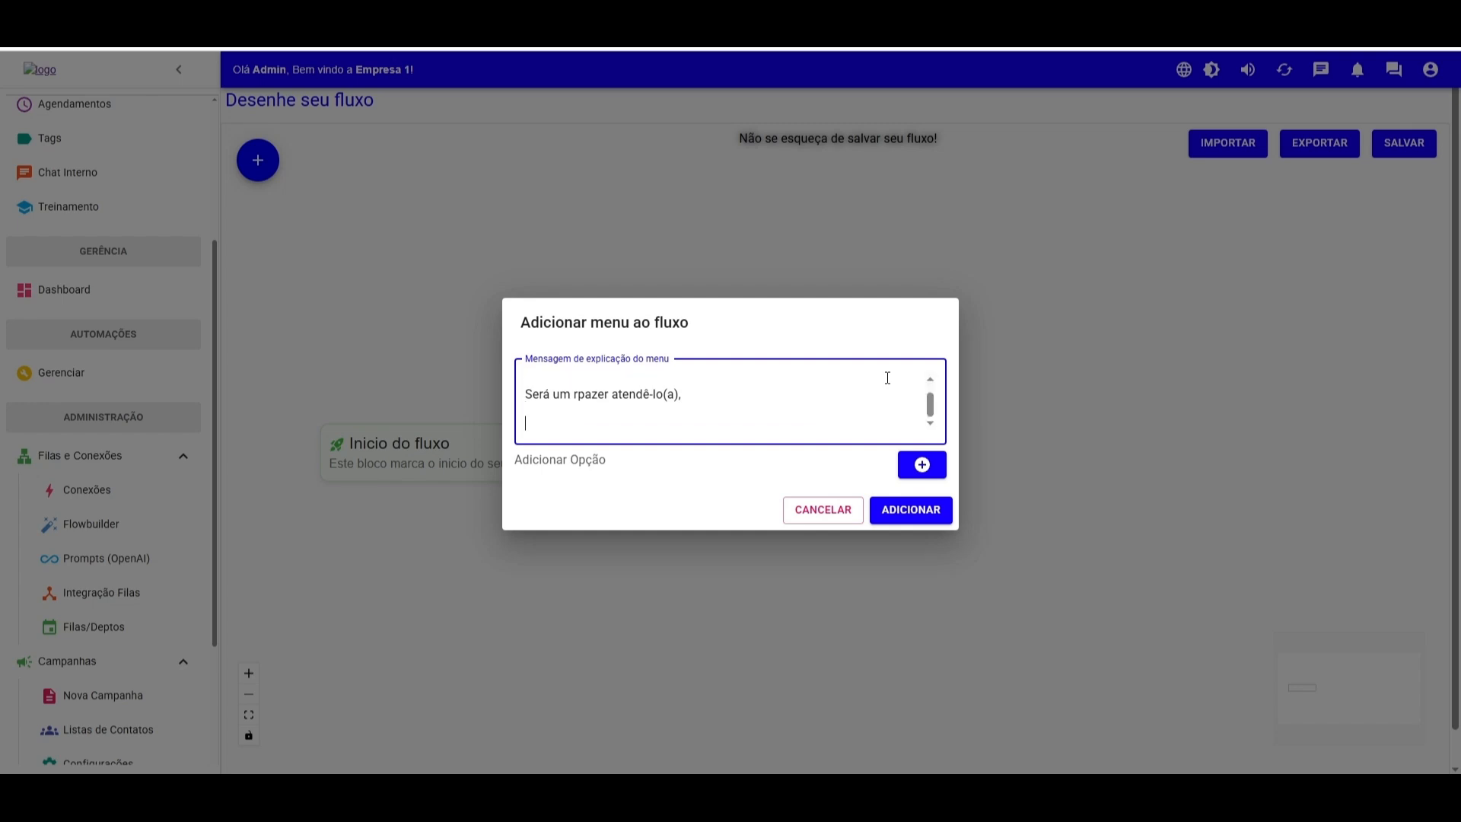
- Add the line "Escolha uma das opçoes para iniciar seu atendimento;" to the menu message
type("Escolha uma das op")
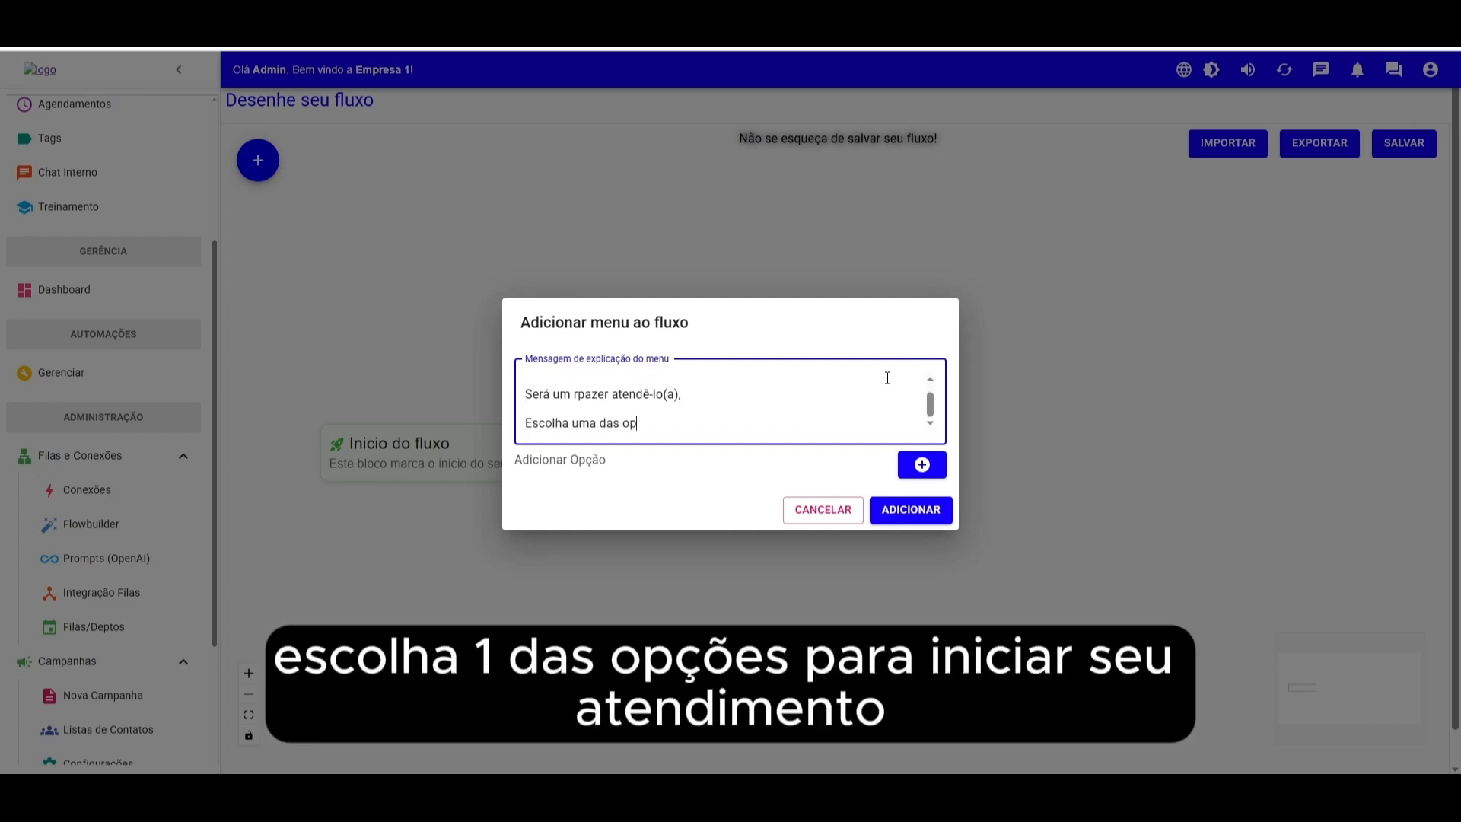
type("çoes para iniciar seu atendimento")
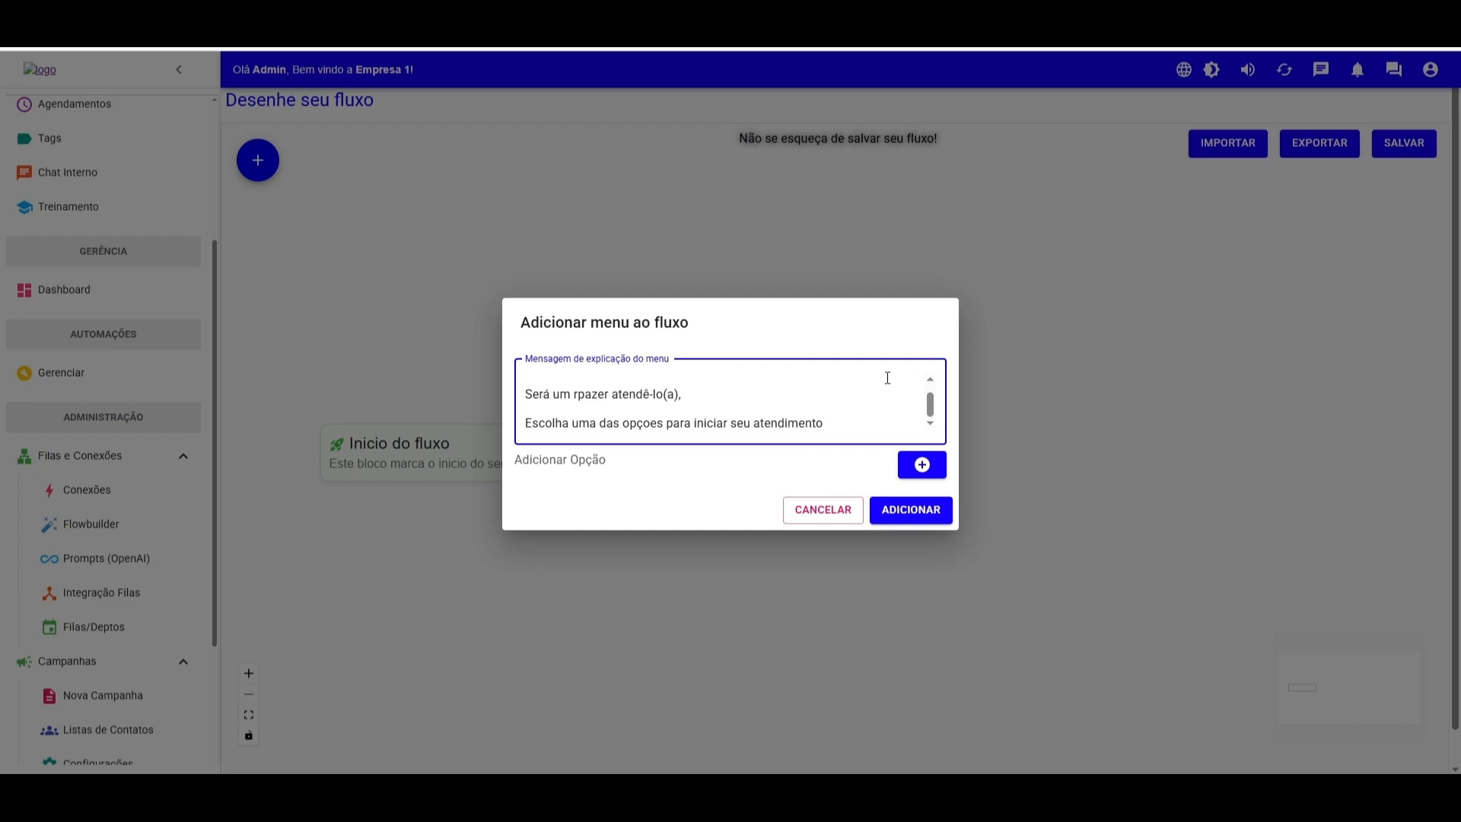
type(";")
key("Return")
key("Return")
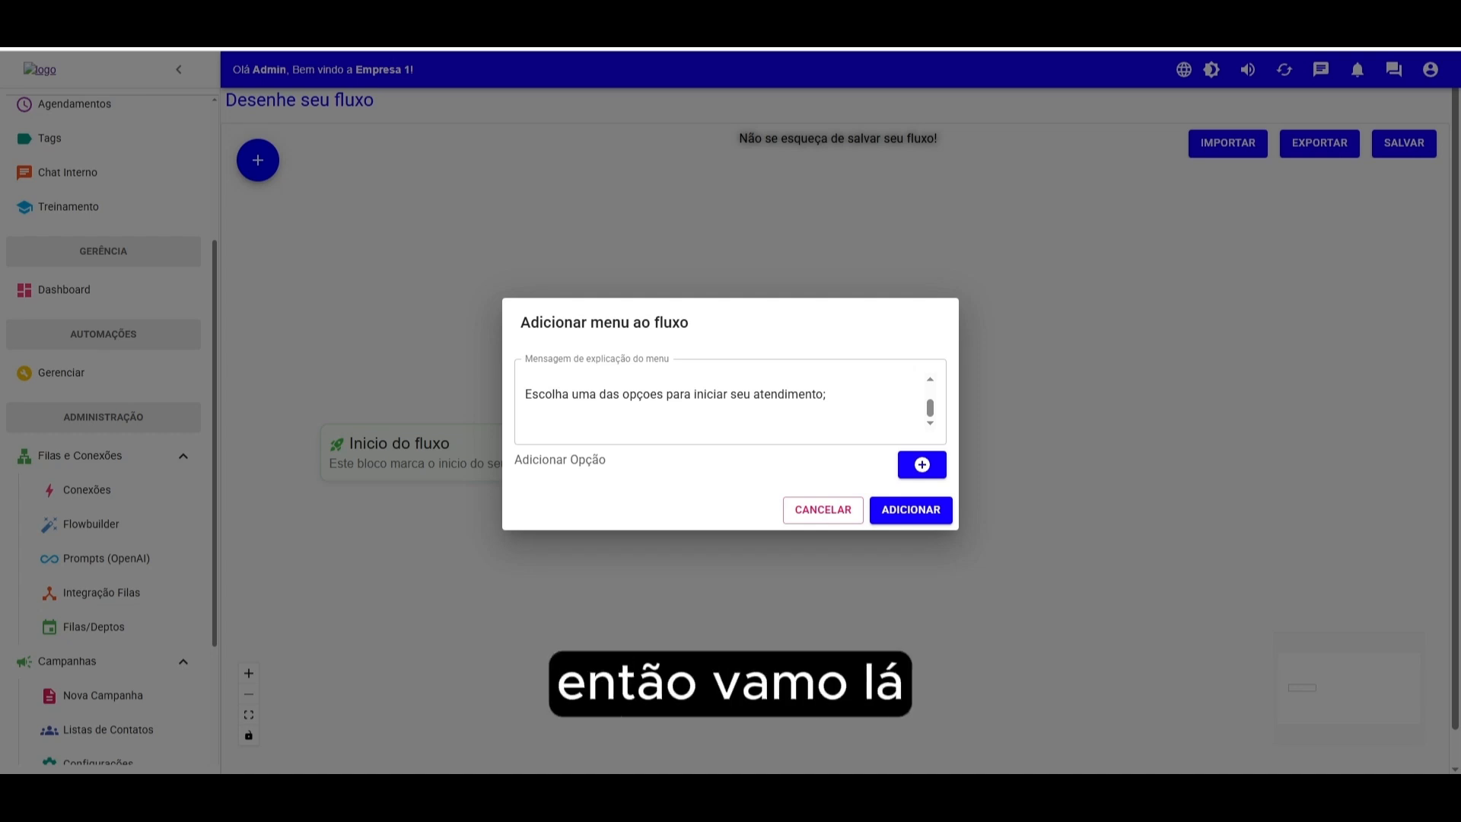
- Paste the line "*Segue numero de protocolo; {{protocol}}*" at the end of the menu message
left_click(872, 394)
key("Return")
key("Return")
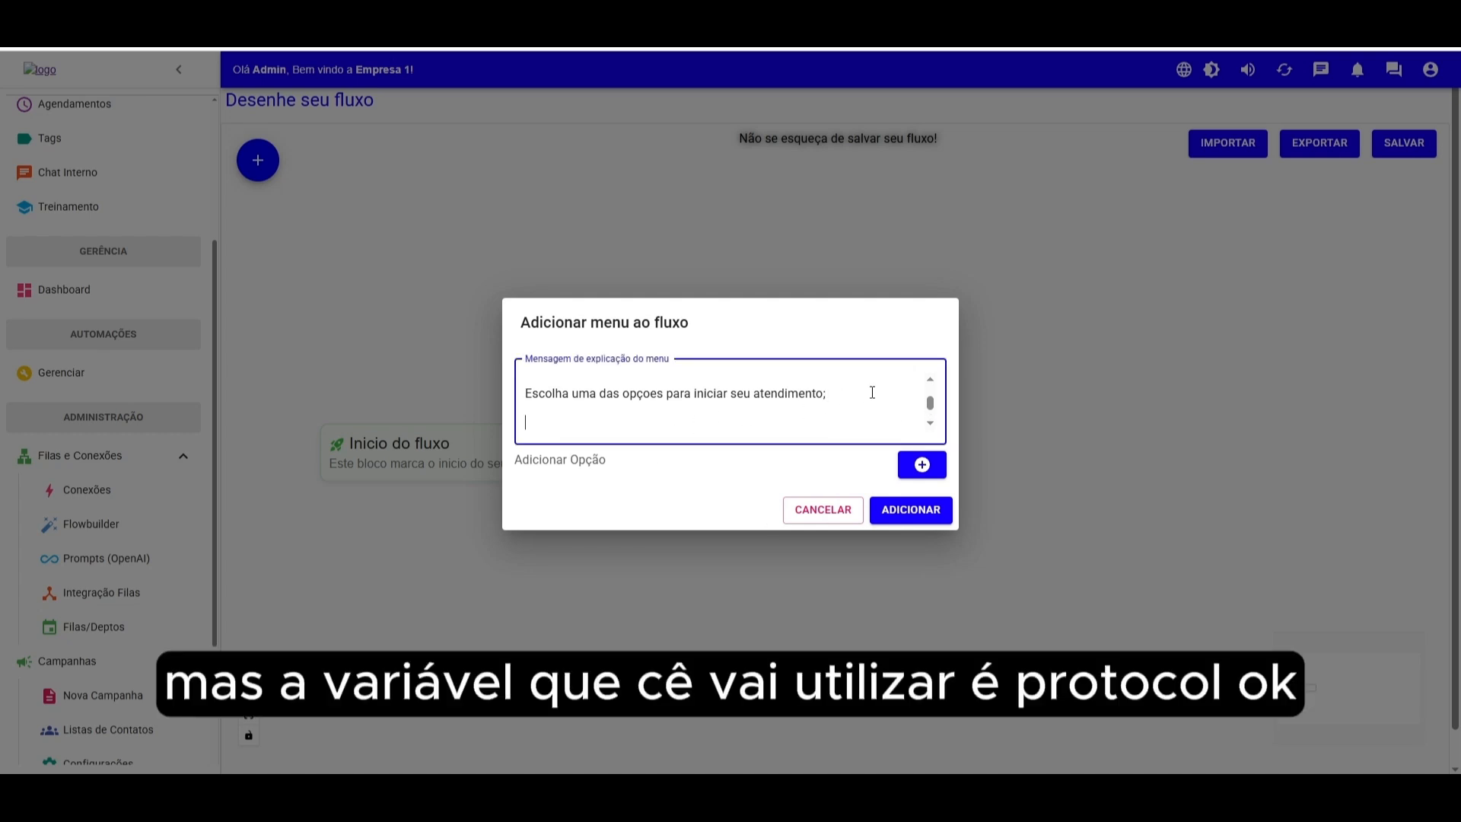
type("*Segue numero de protocolo; {{protocol}}*")
left_click_drag(753, 423, 687, 395)
left_click(697, 411)
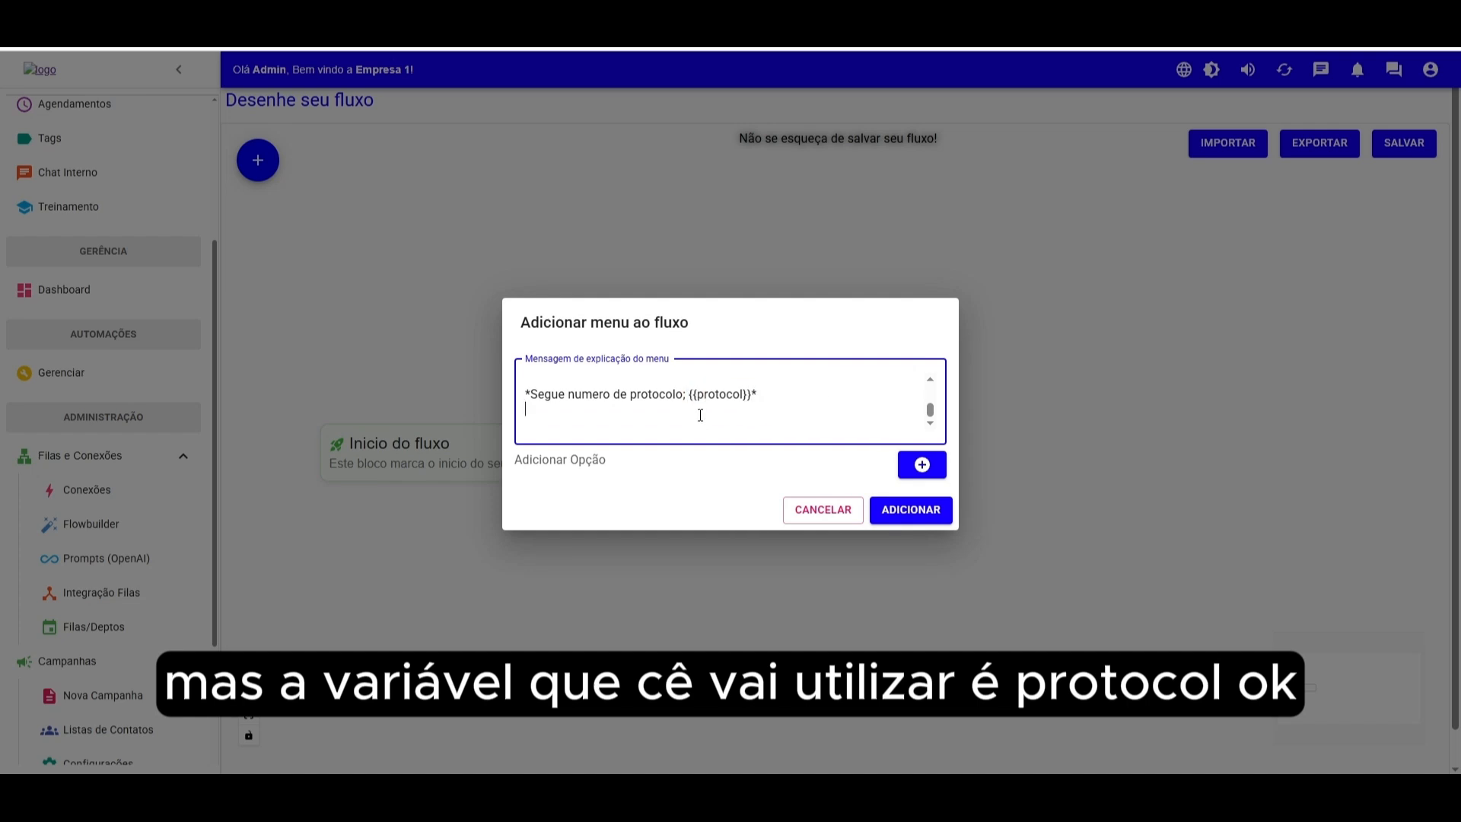
left_click(748, 393)
left_click_drag(747, 394, 705, 392)
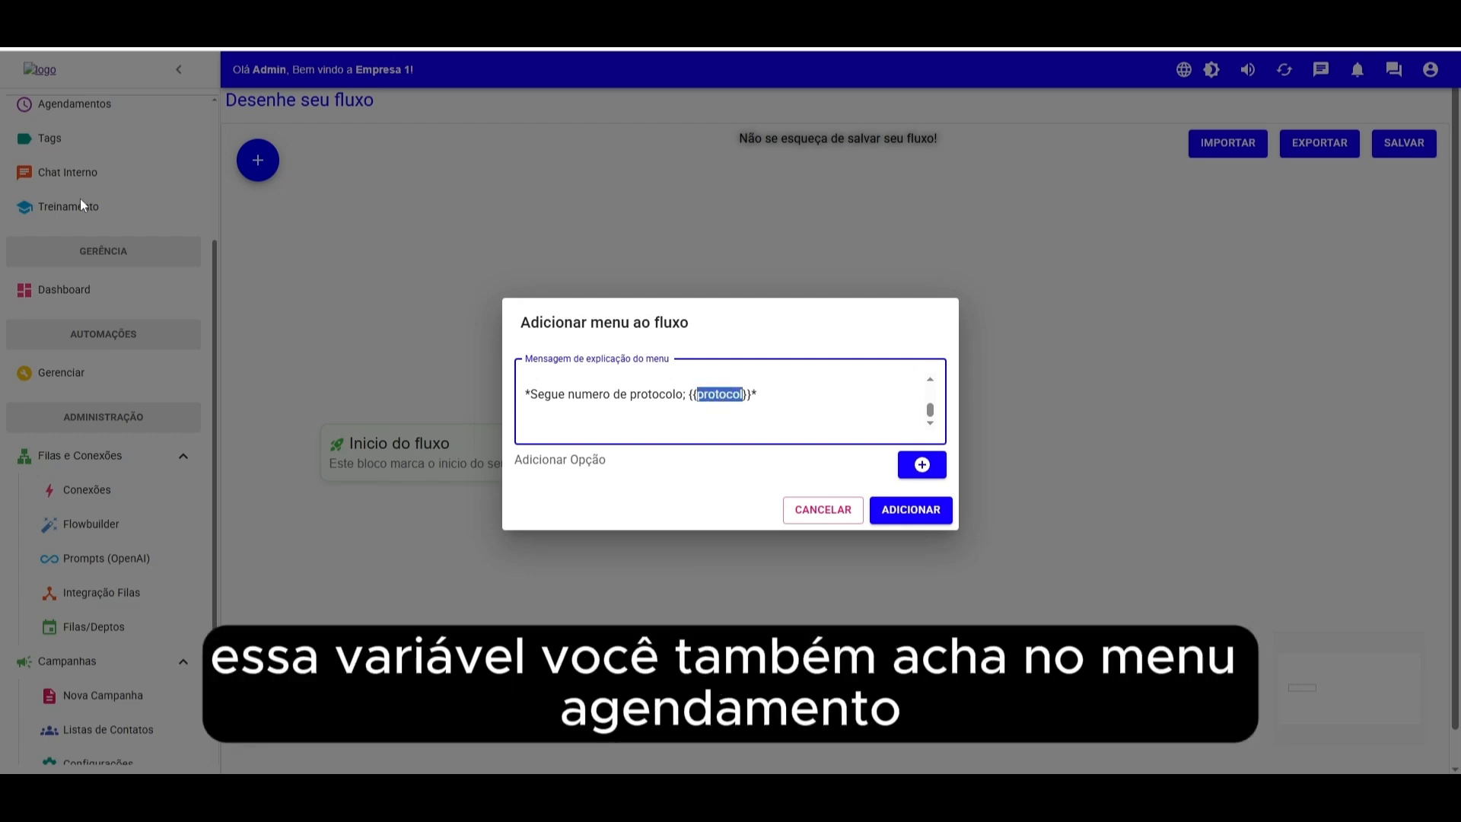
left_click(786, 404)
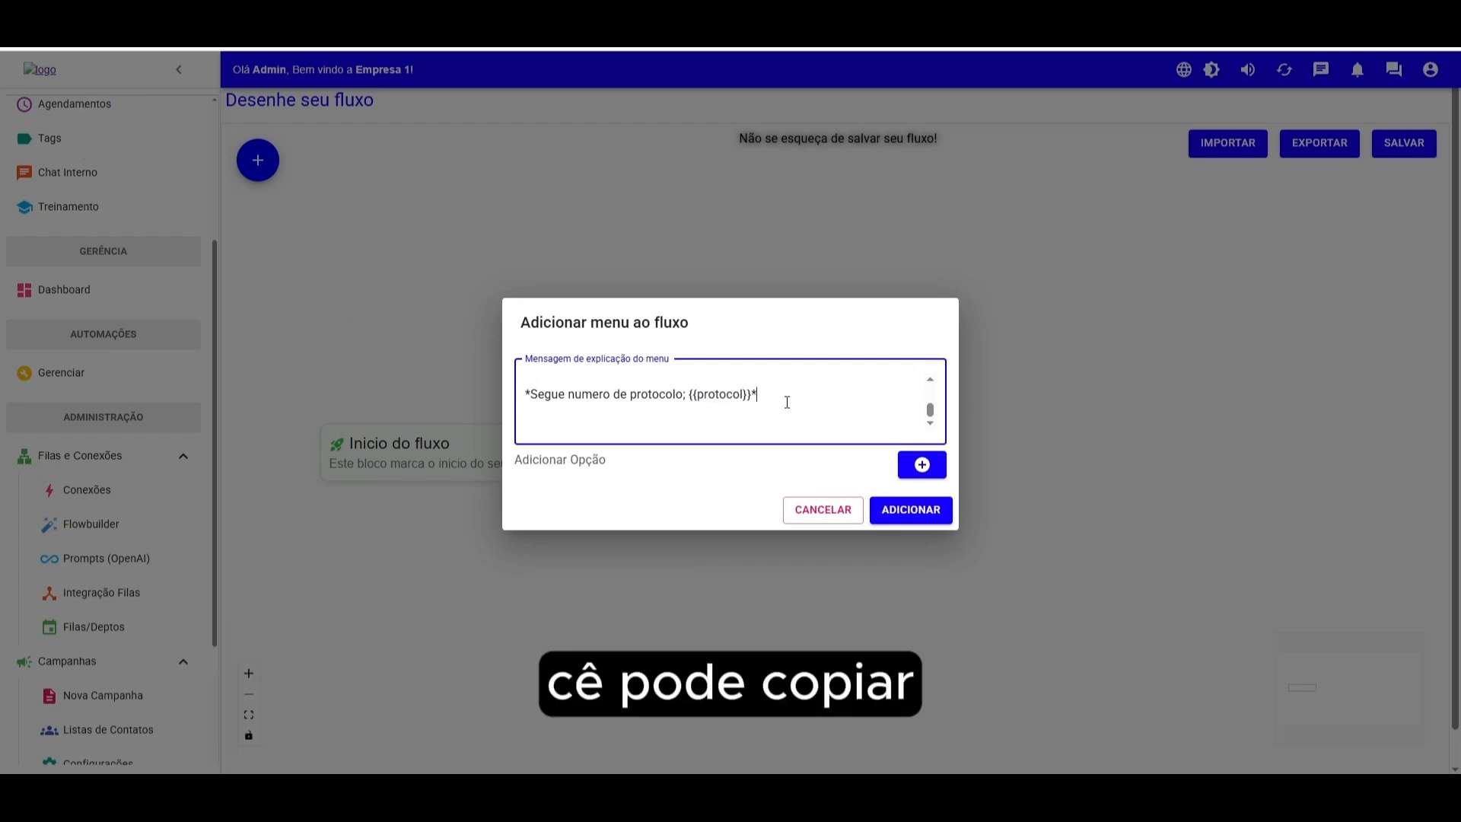
- Add menu option 1 named Comercial
scroll(786, 407, "up", 5)
scroll(825, 403, "down", 5)
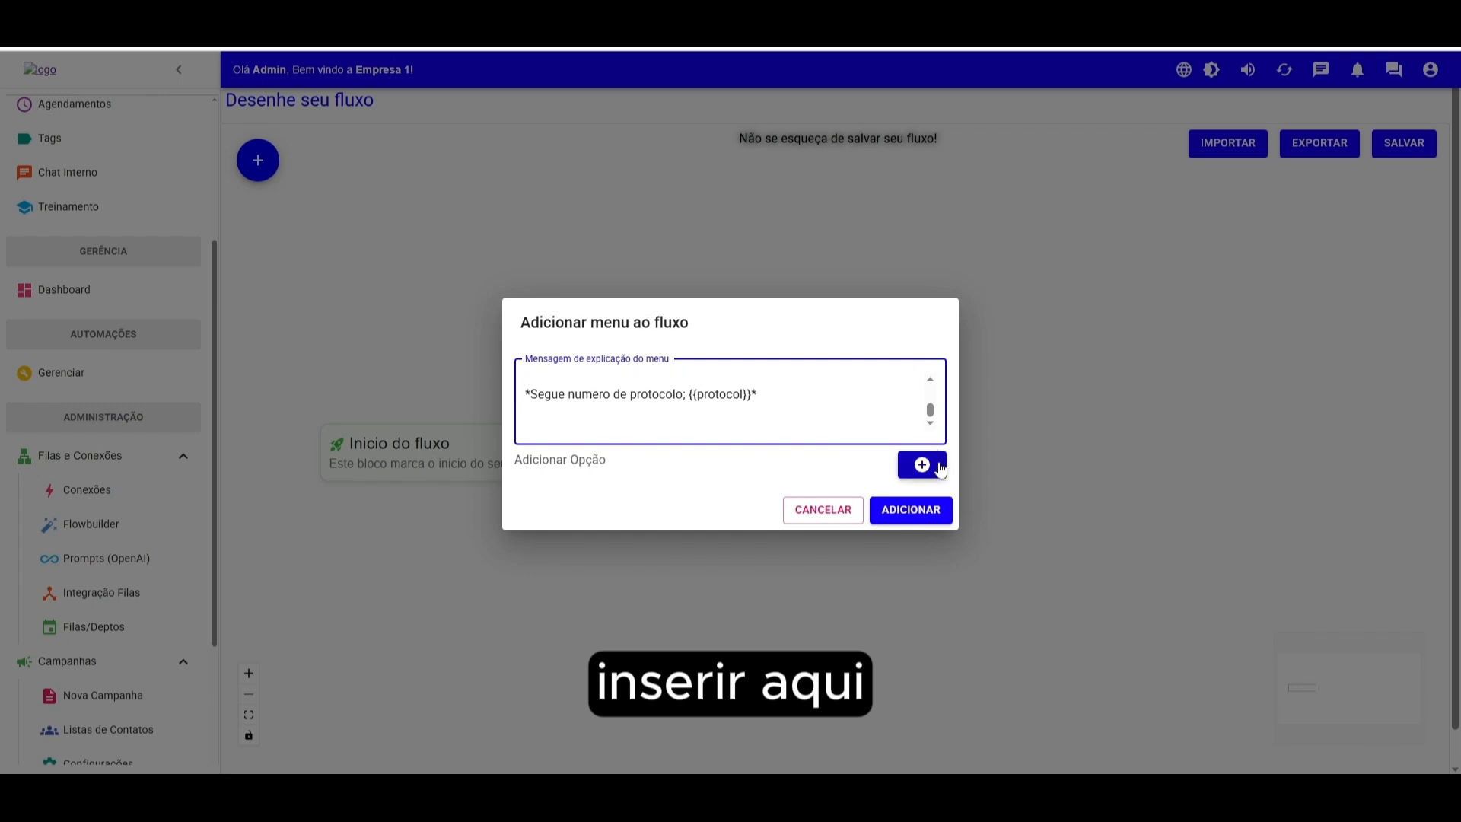
left_click(923, 464)
left_click(603, 480)
type("Comer")
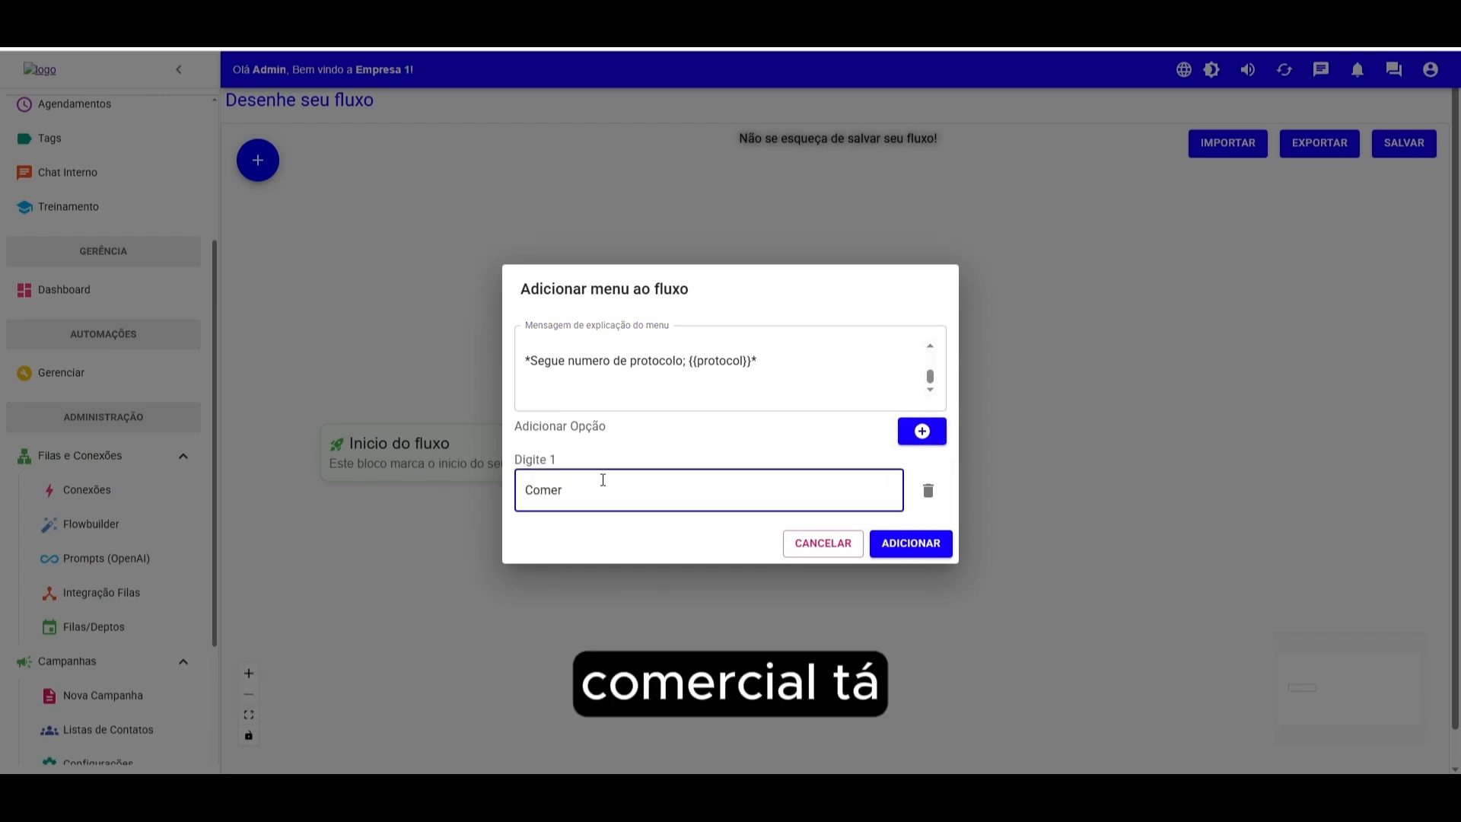
type("cial")
- Add menu option 2 named 2° Via de Boleto
left_click(922, 430)
left_click(636, 531)
type("2° Vi")
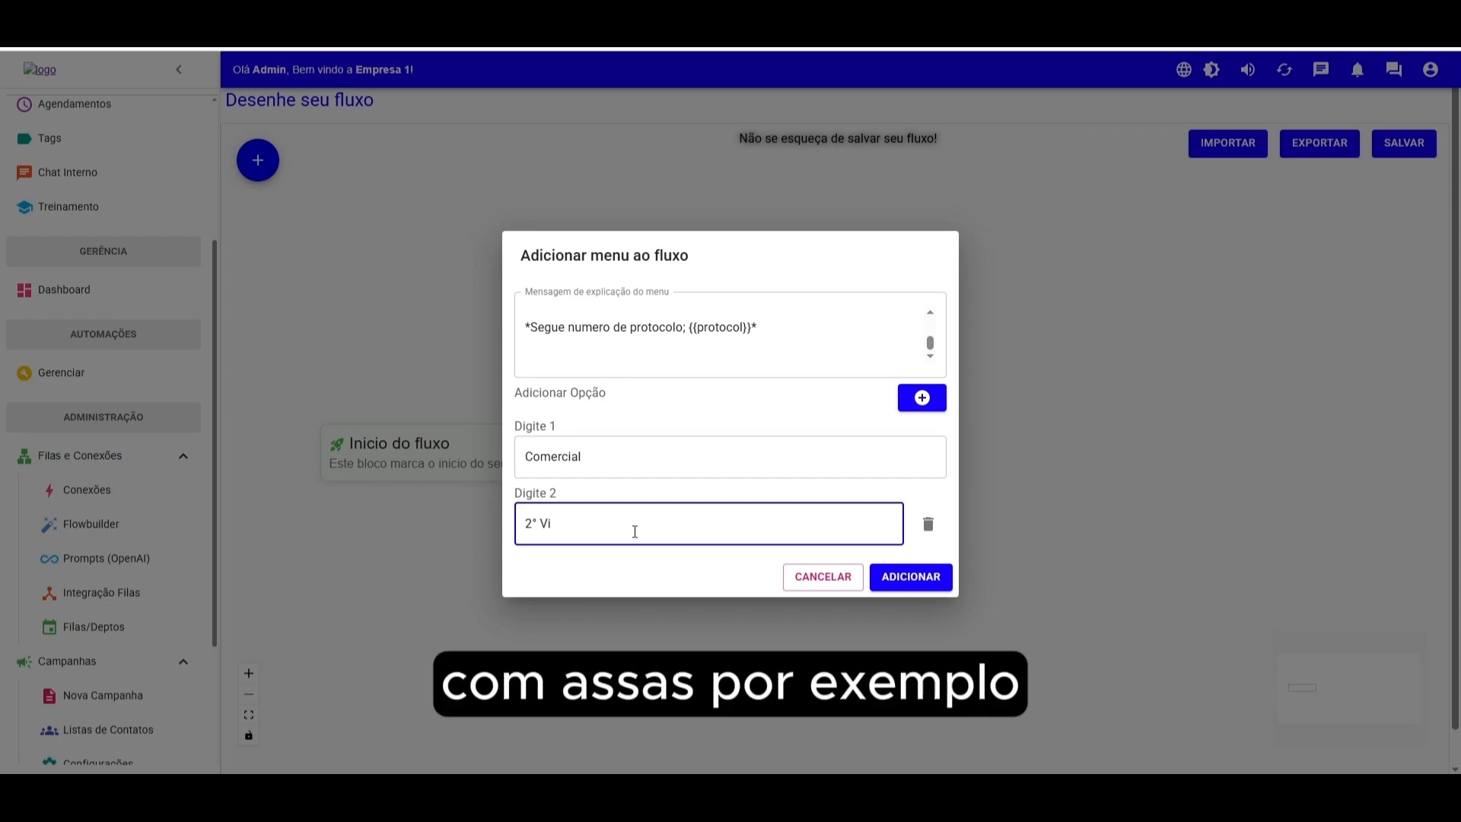
type("a de ")
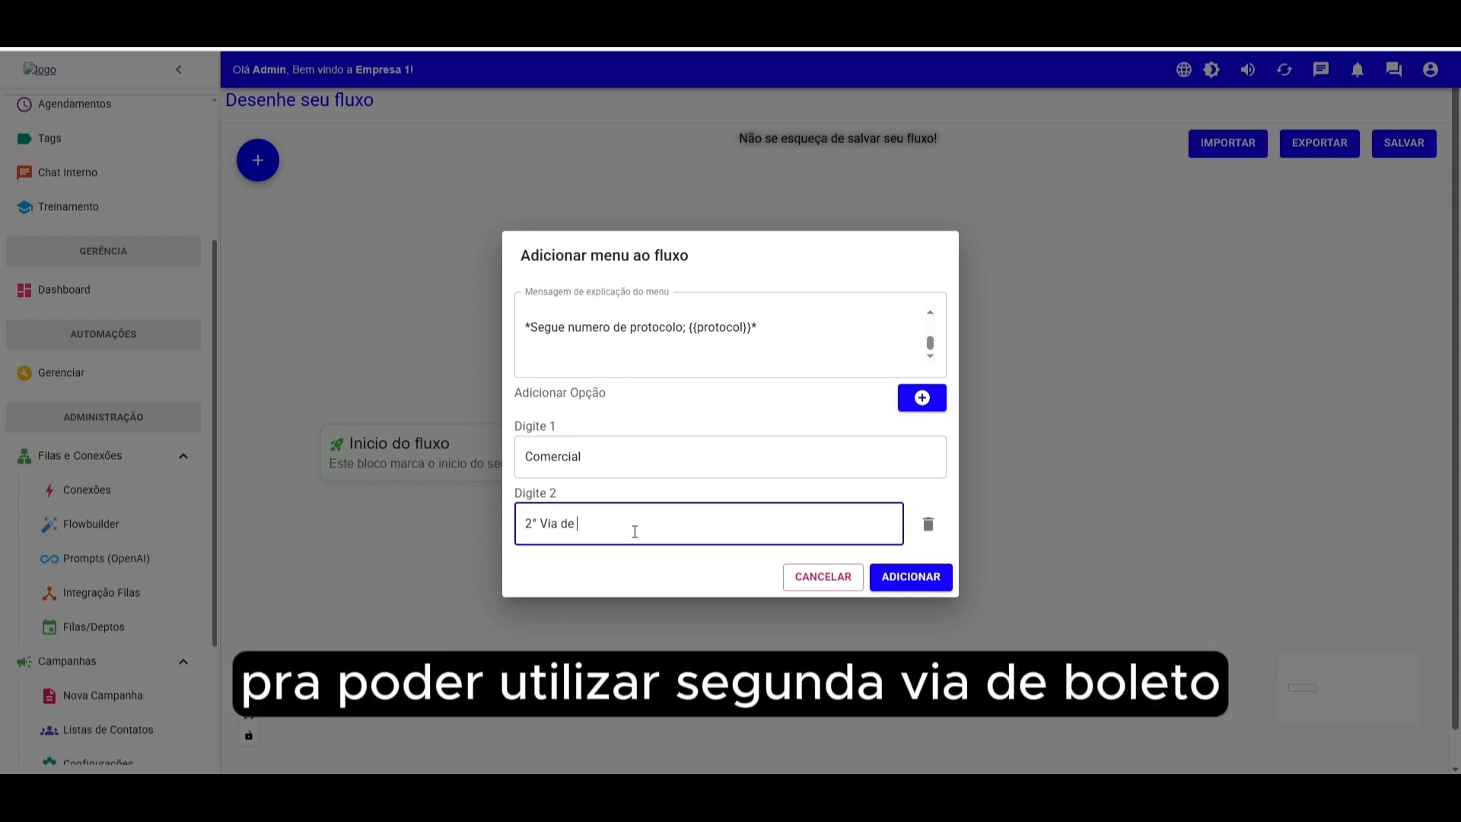
type("Boletyo")
key("BackSpace")
key("BackSpace")
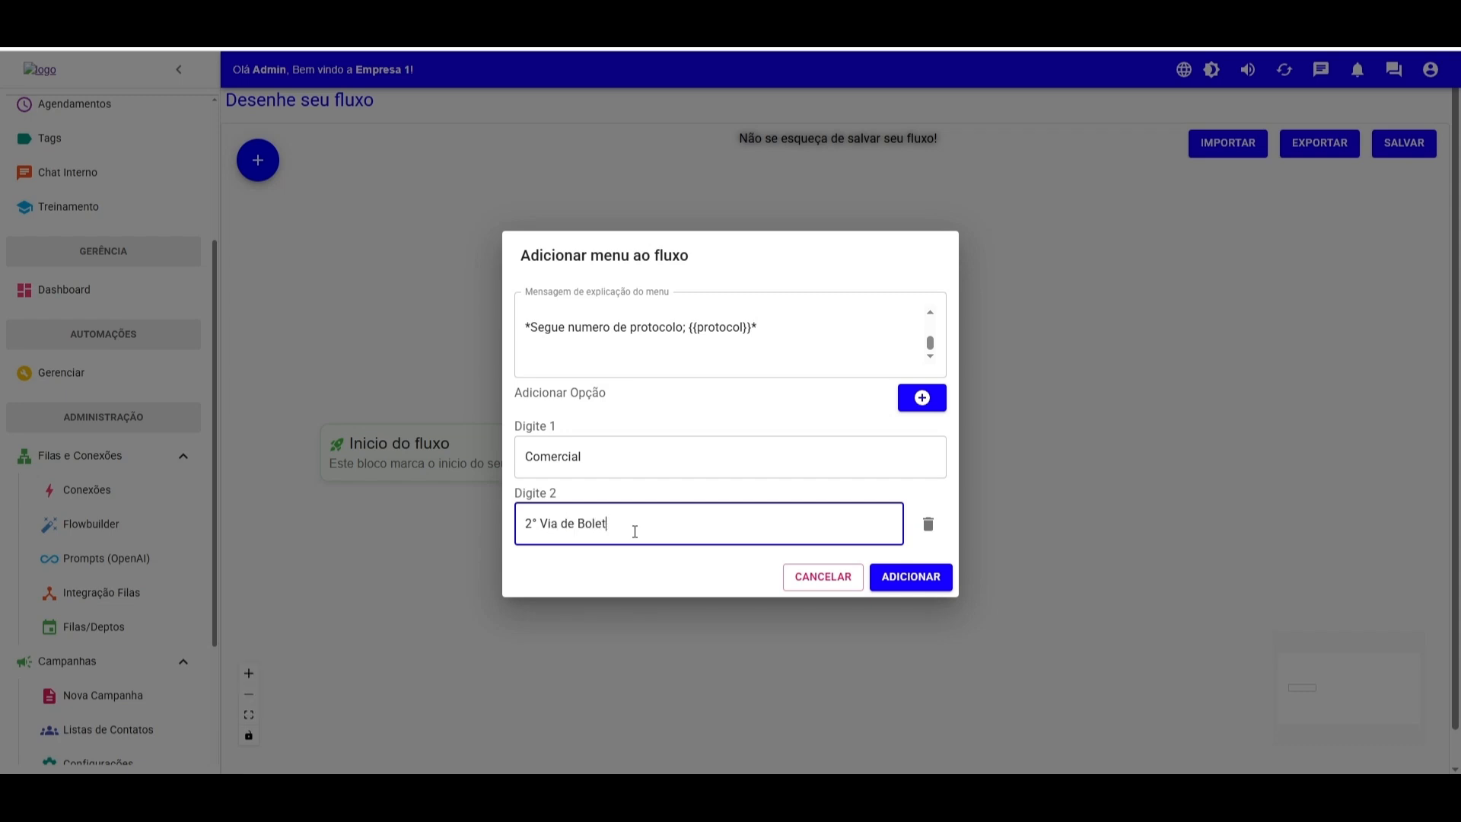
type("o")
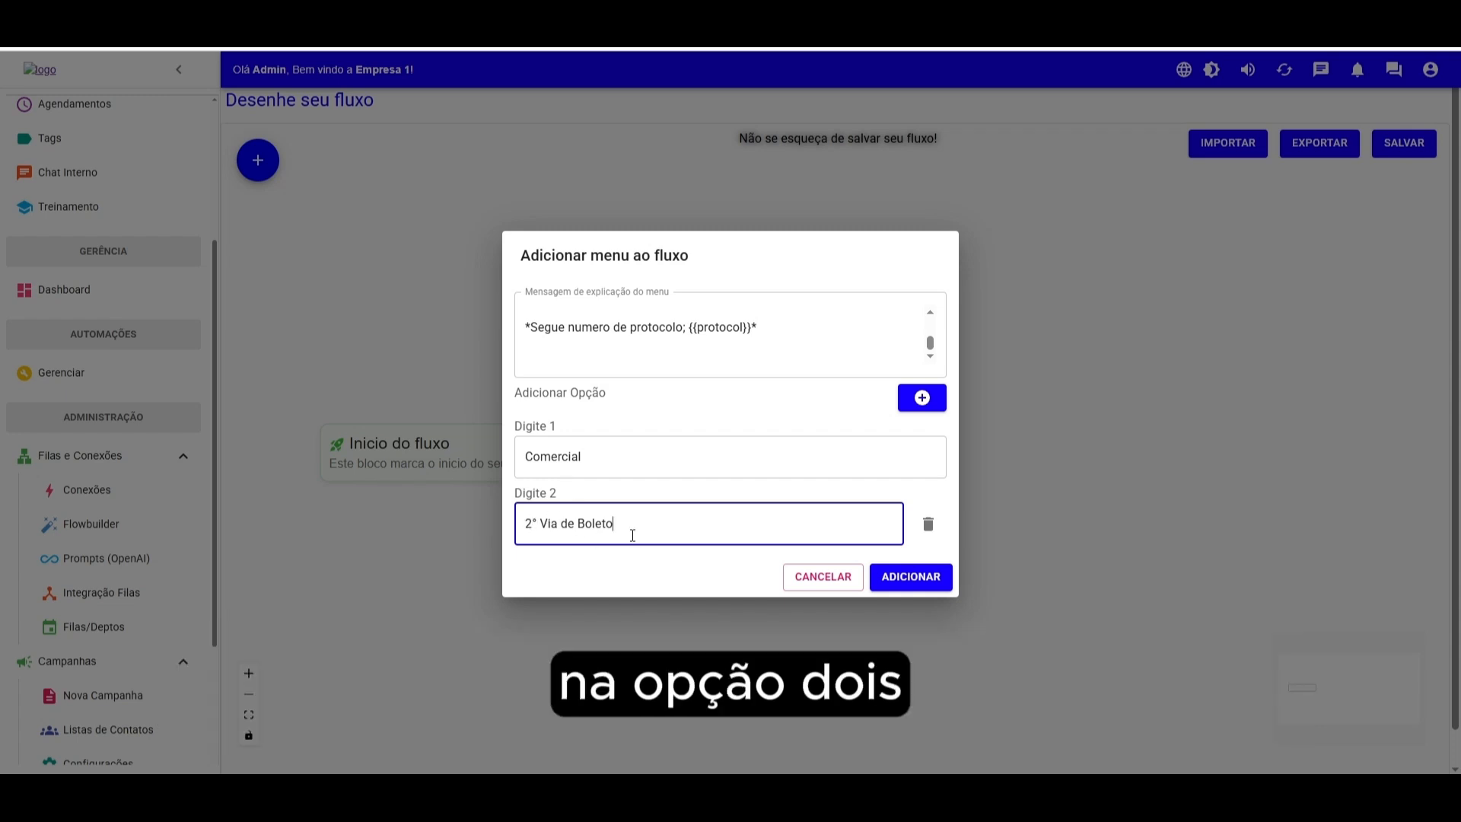
left_click_drag(624, 506, 472, 522)
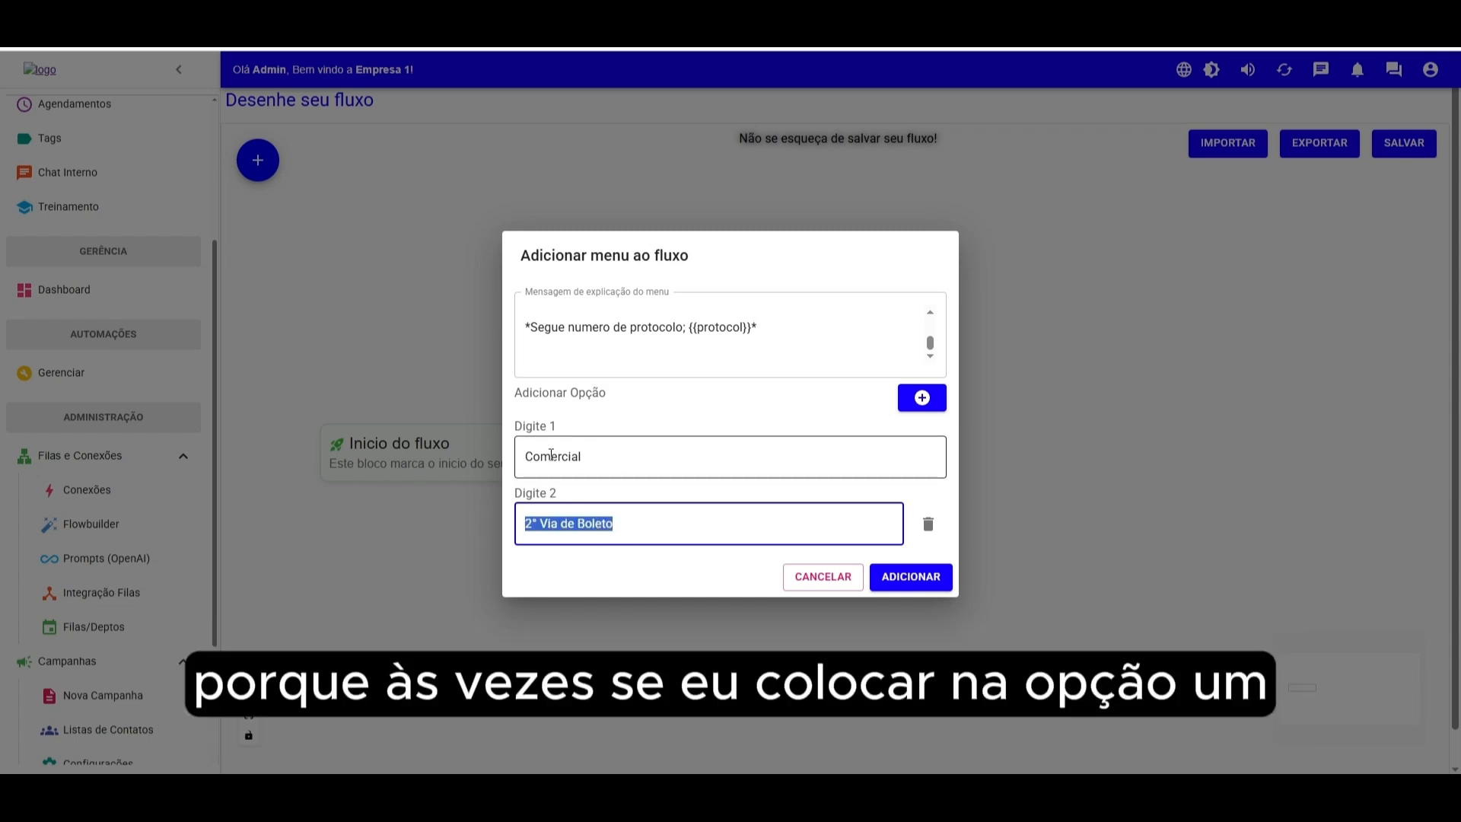
left_click(553, 428)
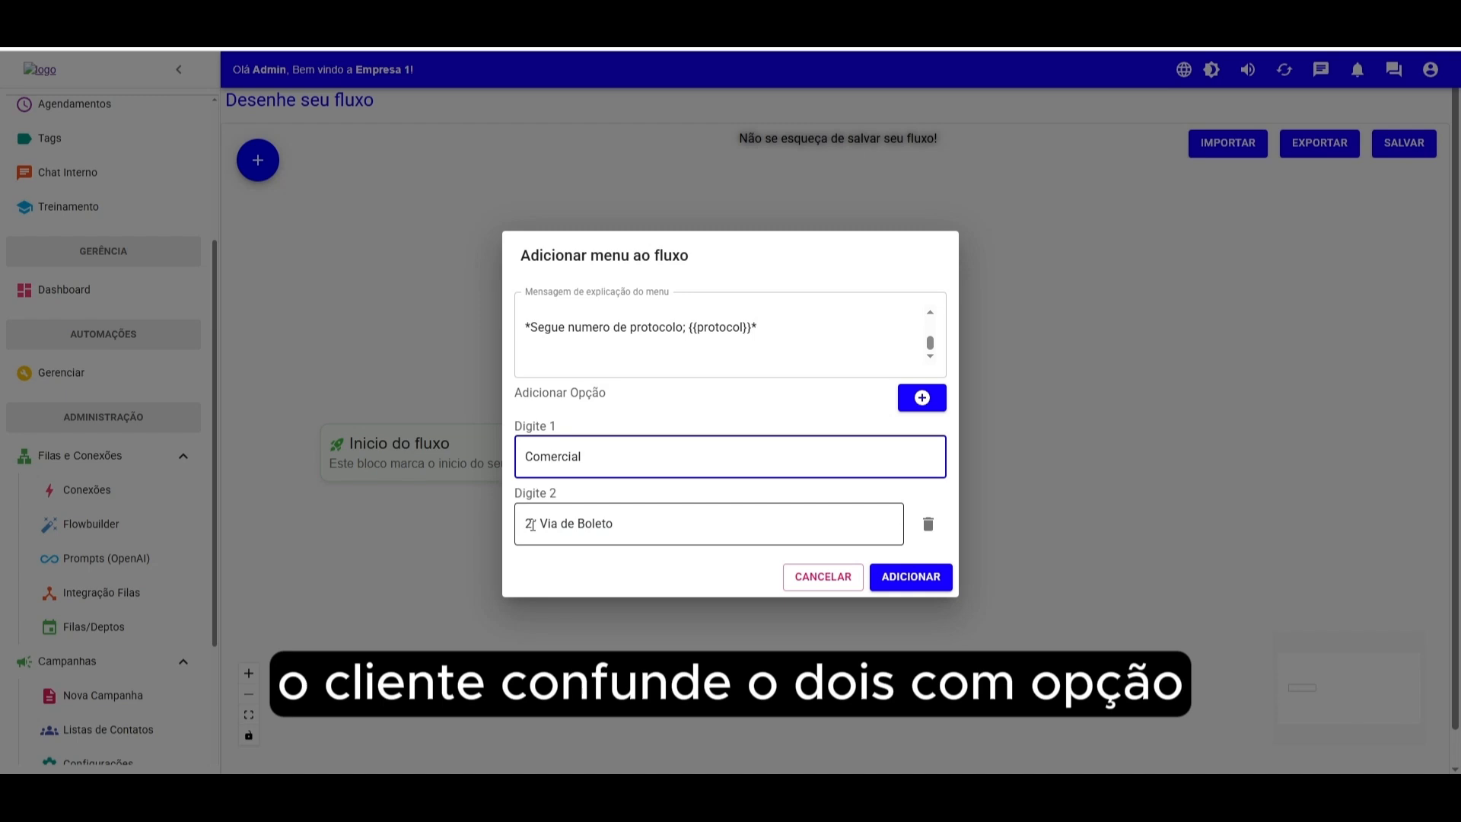
left_click(596, 523)
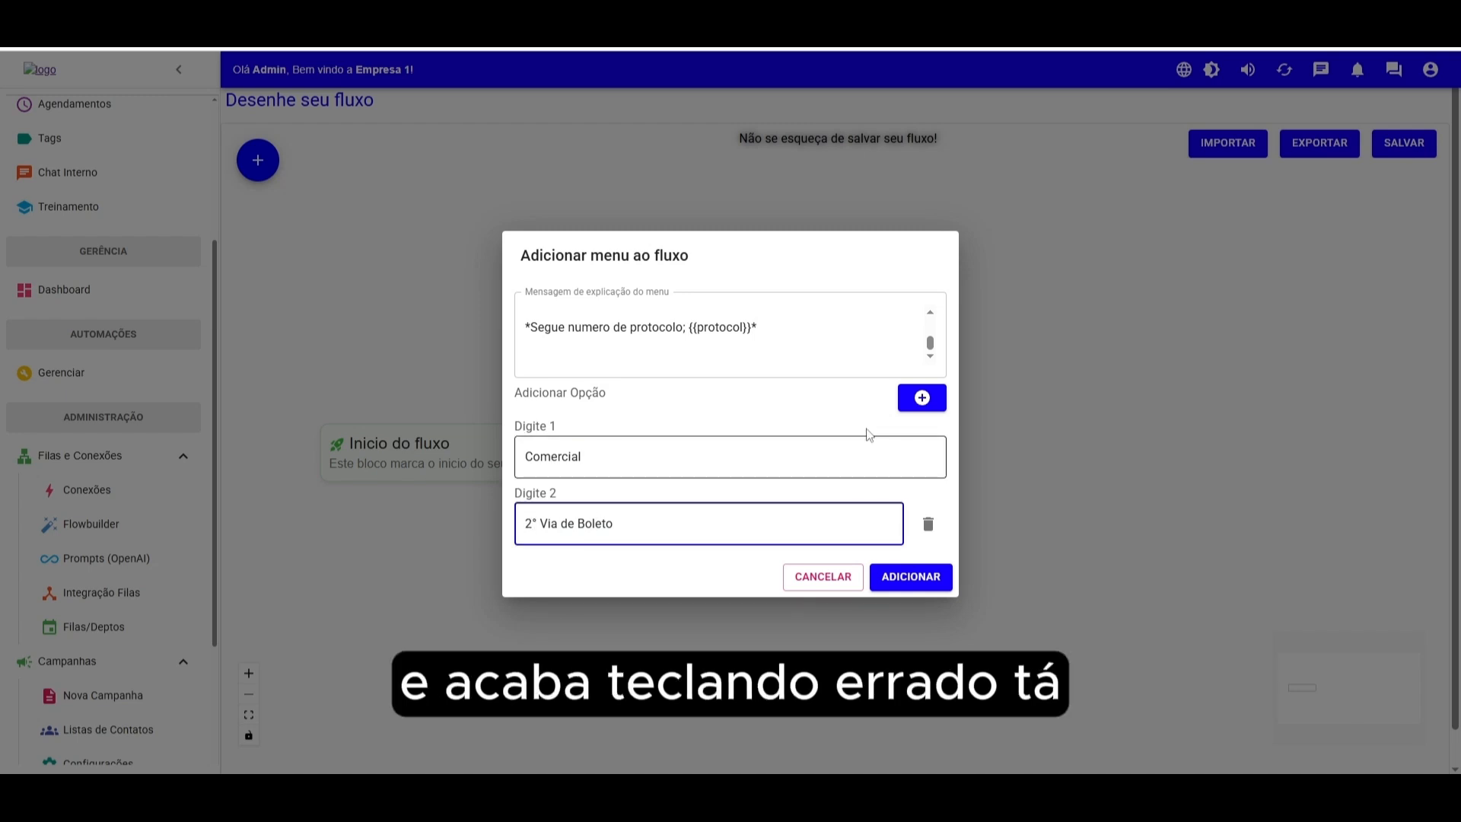
left_click_drag(715, 506, 489, 525)
- Add menu option 3 named Comercial
left_click(922, 398)
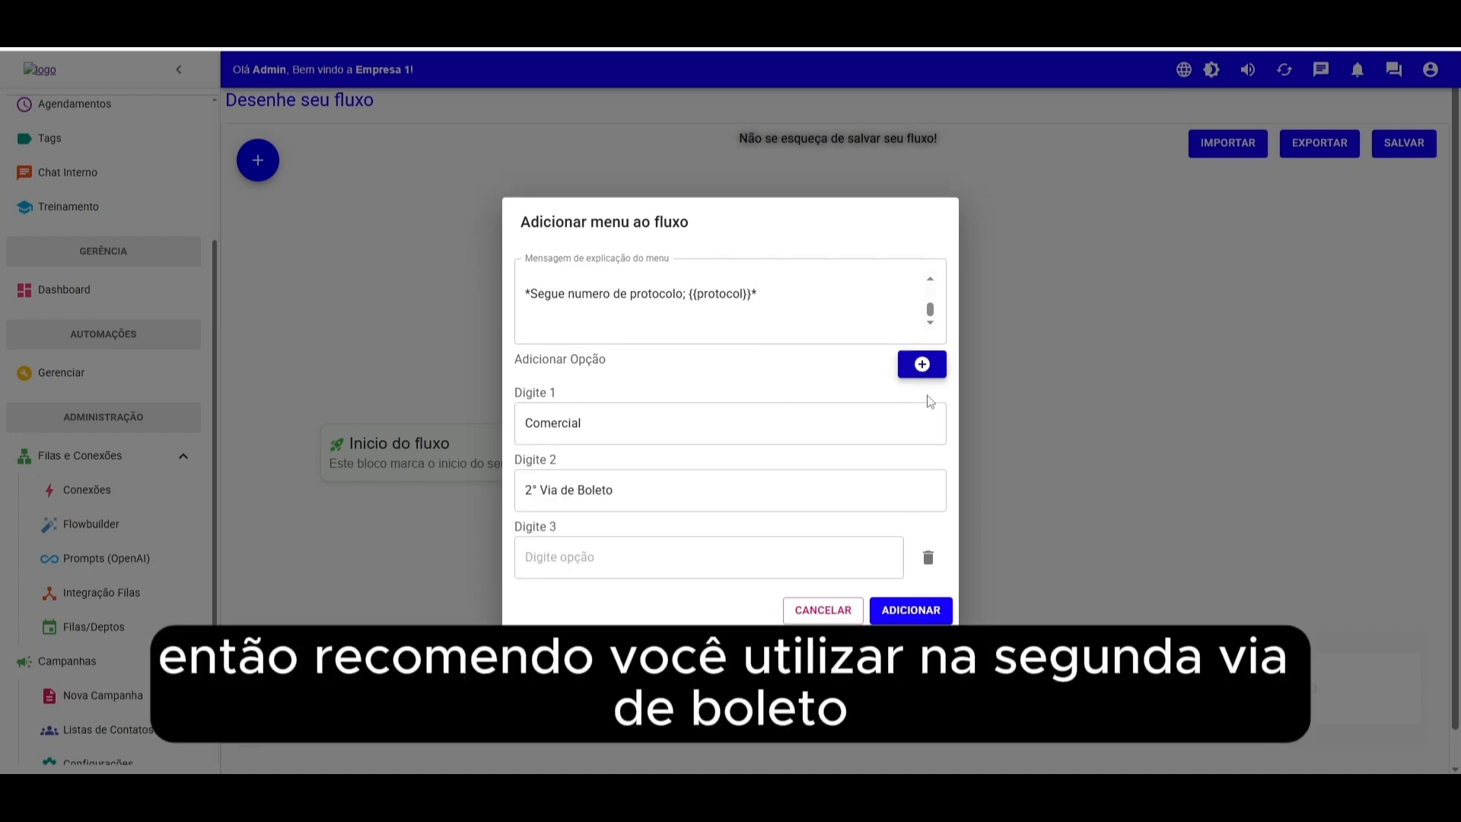
left_click(574, 560)
type("Comercial")
- Add menu option 4 named Financeiro and option 5 named Suporte
left_click(922, 364)
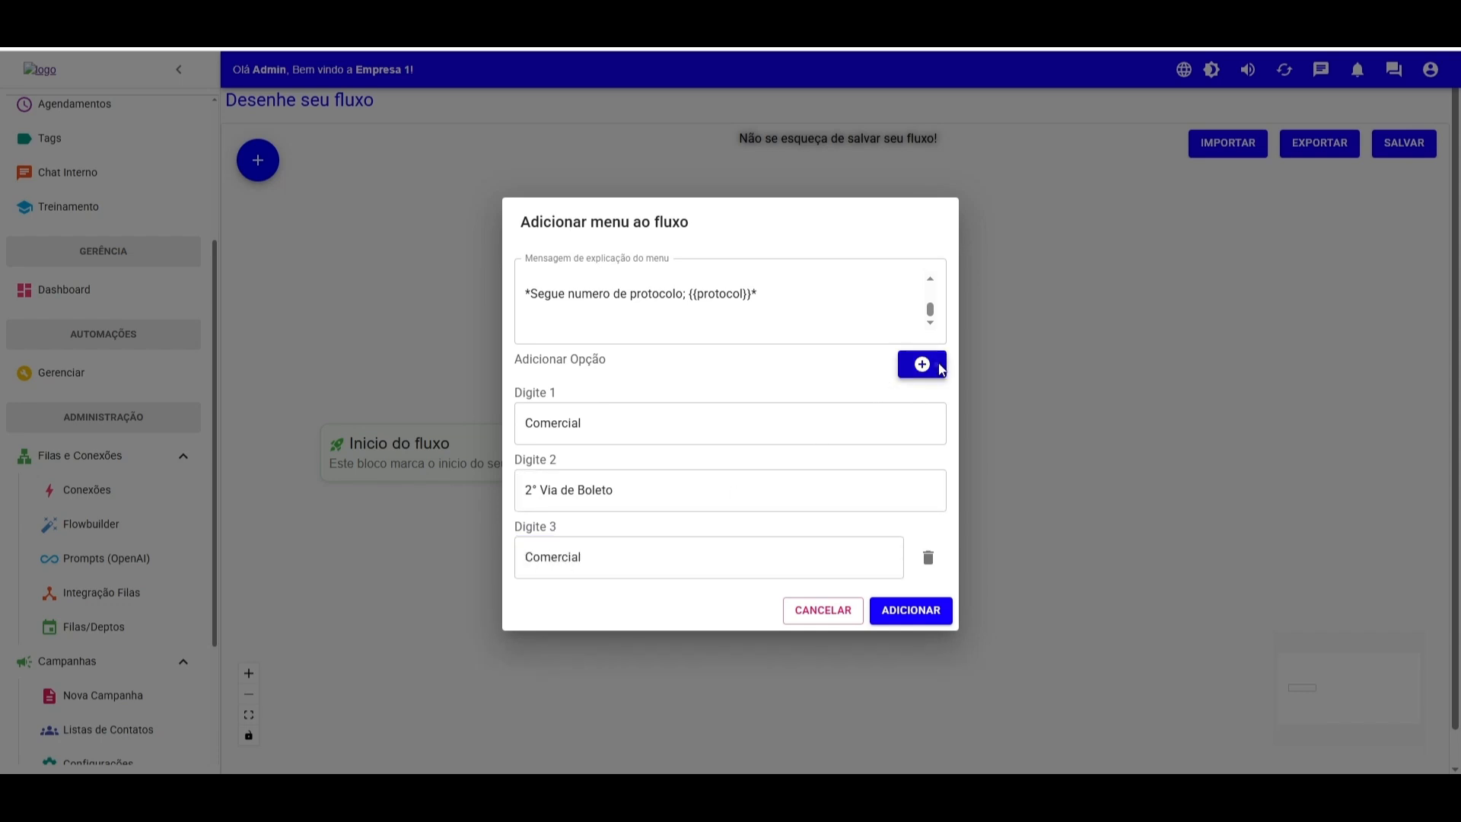
left_click(606, 594)
type("Financeiro")
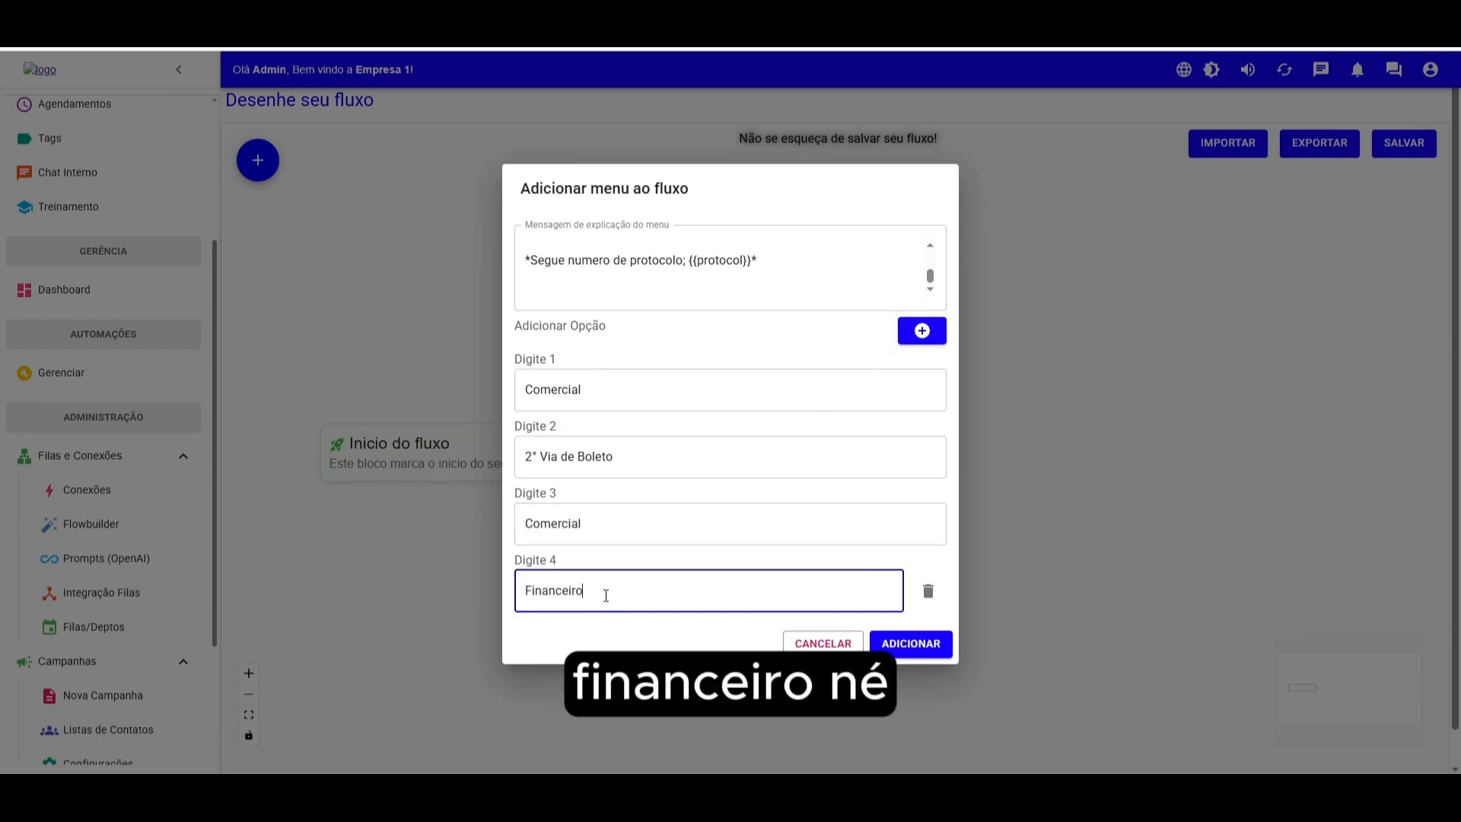
left_click(922, 330)
left_click(609, 624)
type("Suporte")
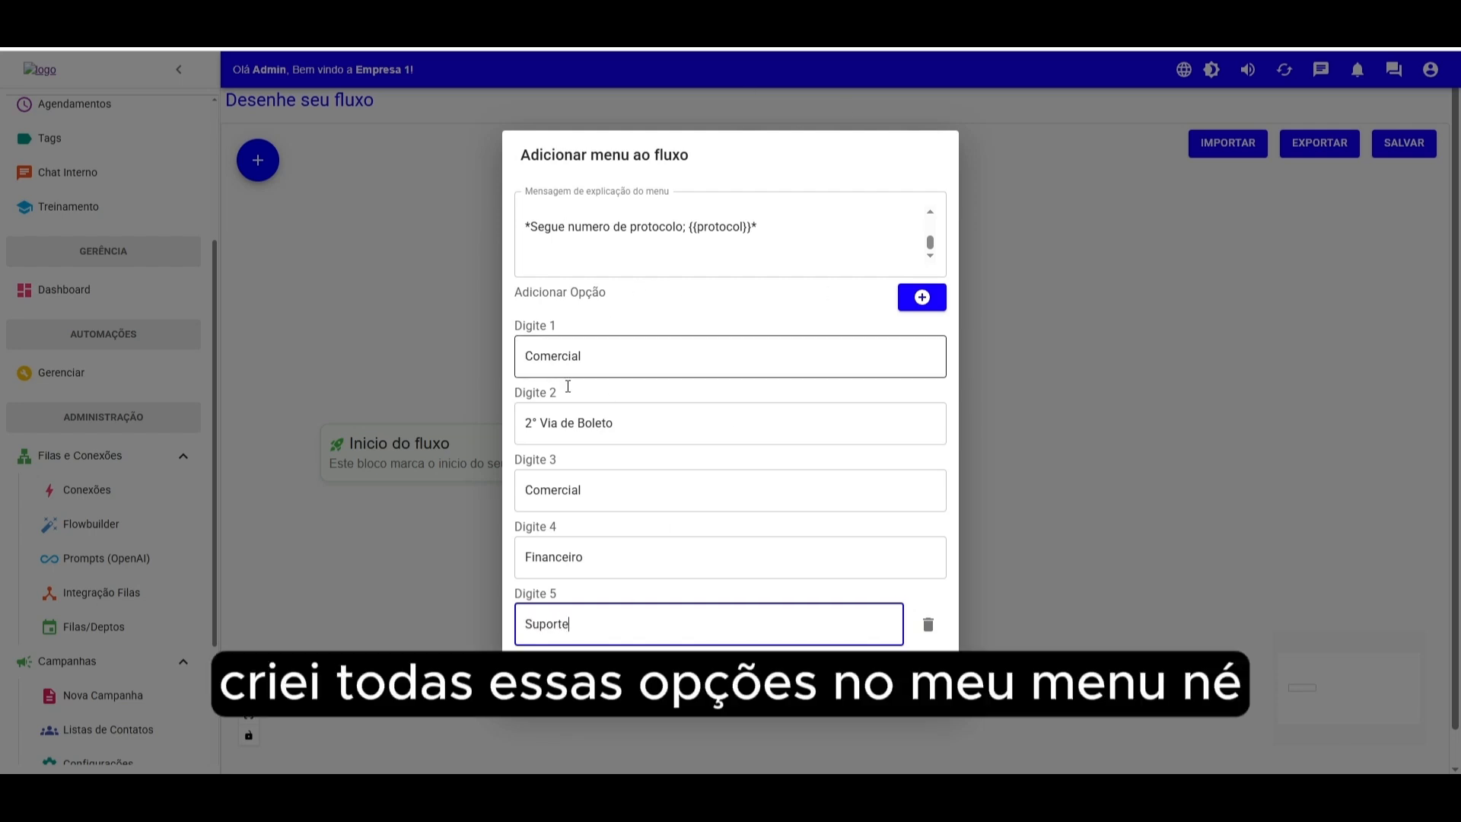
- Add the menu to the flow and arrange it linked after the Início do fluxo block
left_click(920, 678)
left_click_drag(654, 456, 700, 414)
left_click_drag(553, 464, 674, 414)
left_click_drag(473, 457, 420, 460)
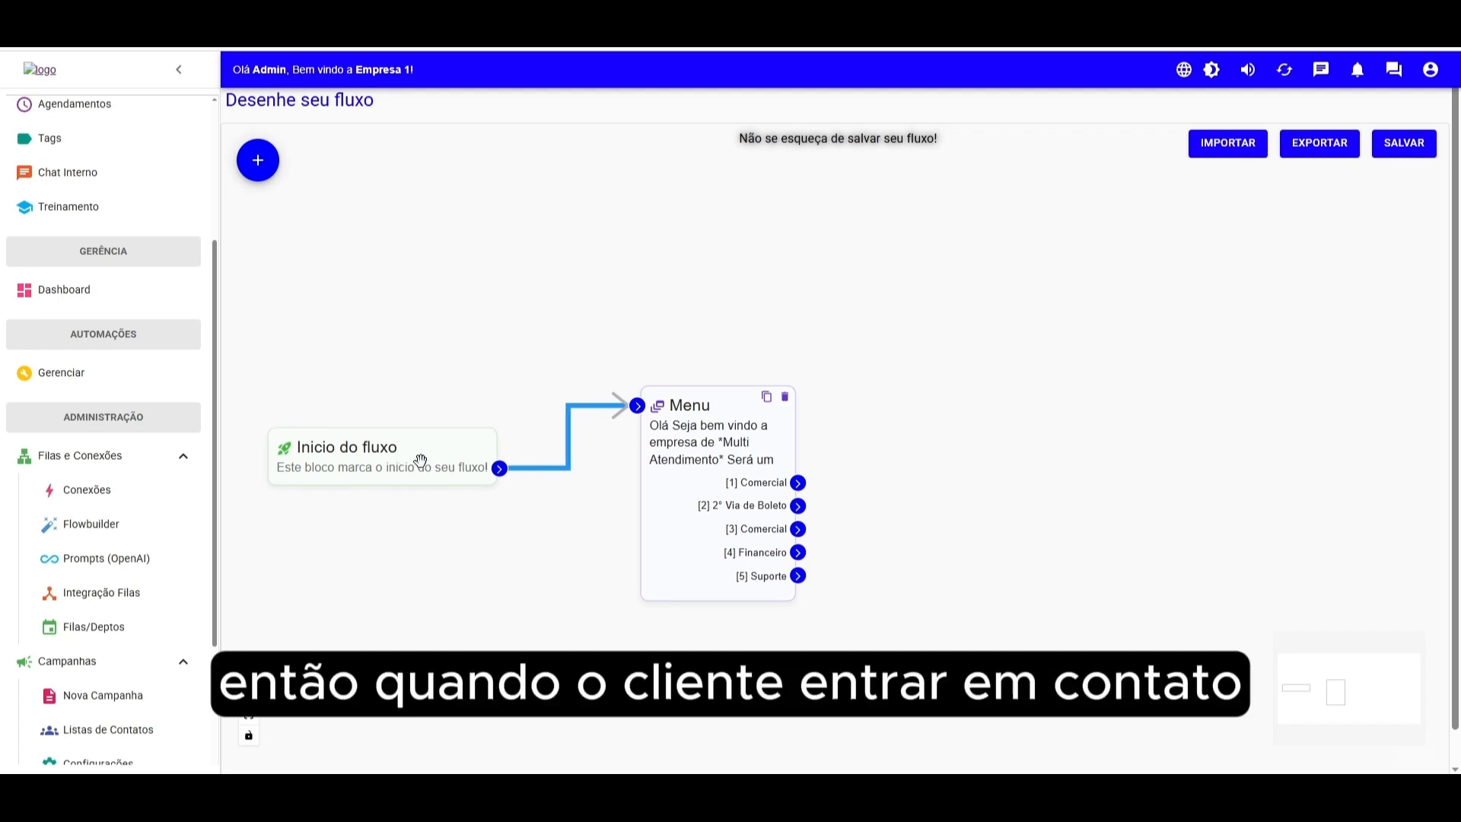
left_click_drag(684, 441, 676, 442)
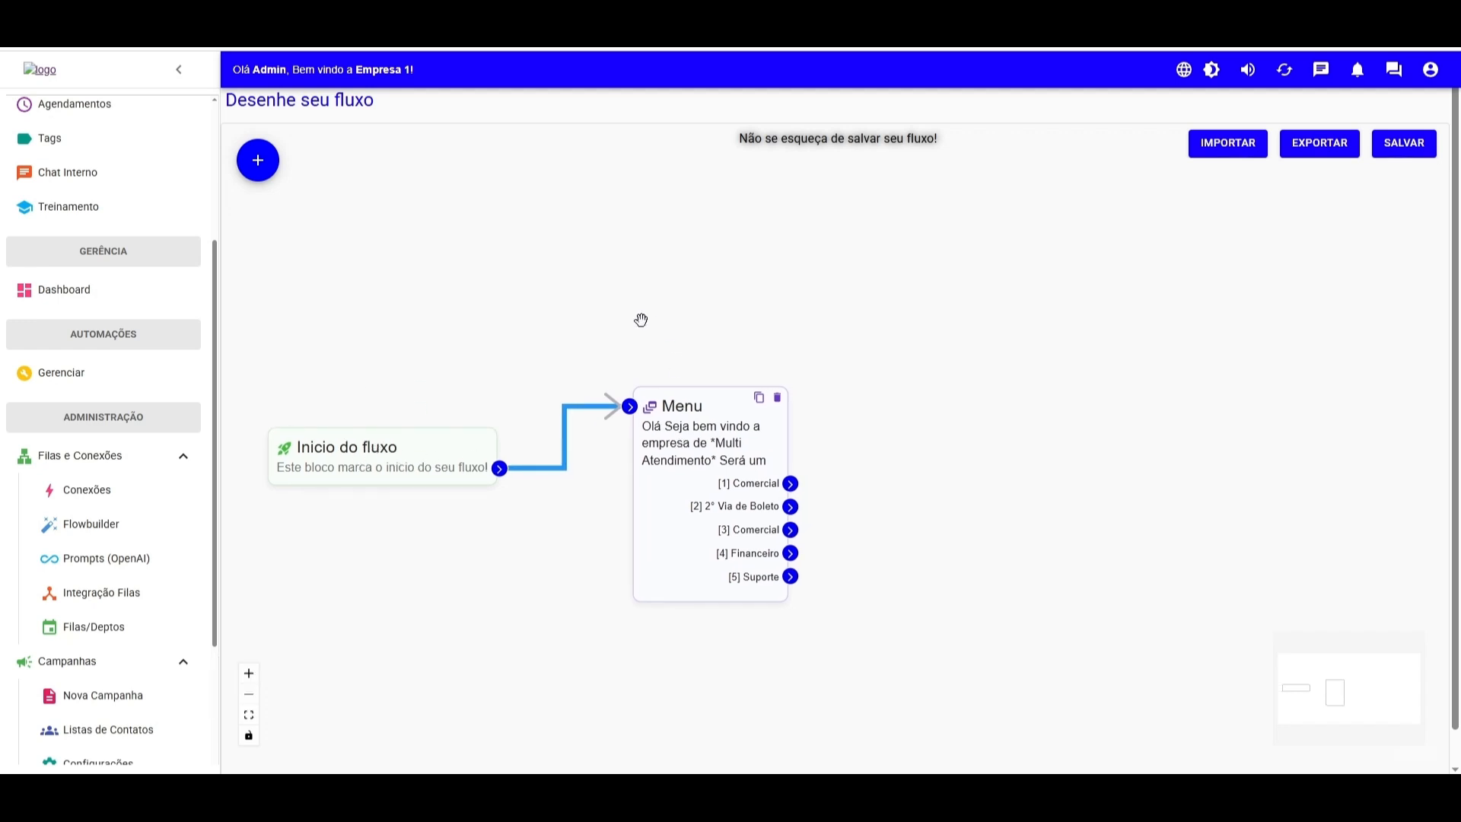
- Open the menu block to review its message and options, then close it
double_click(720, 402)
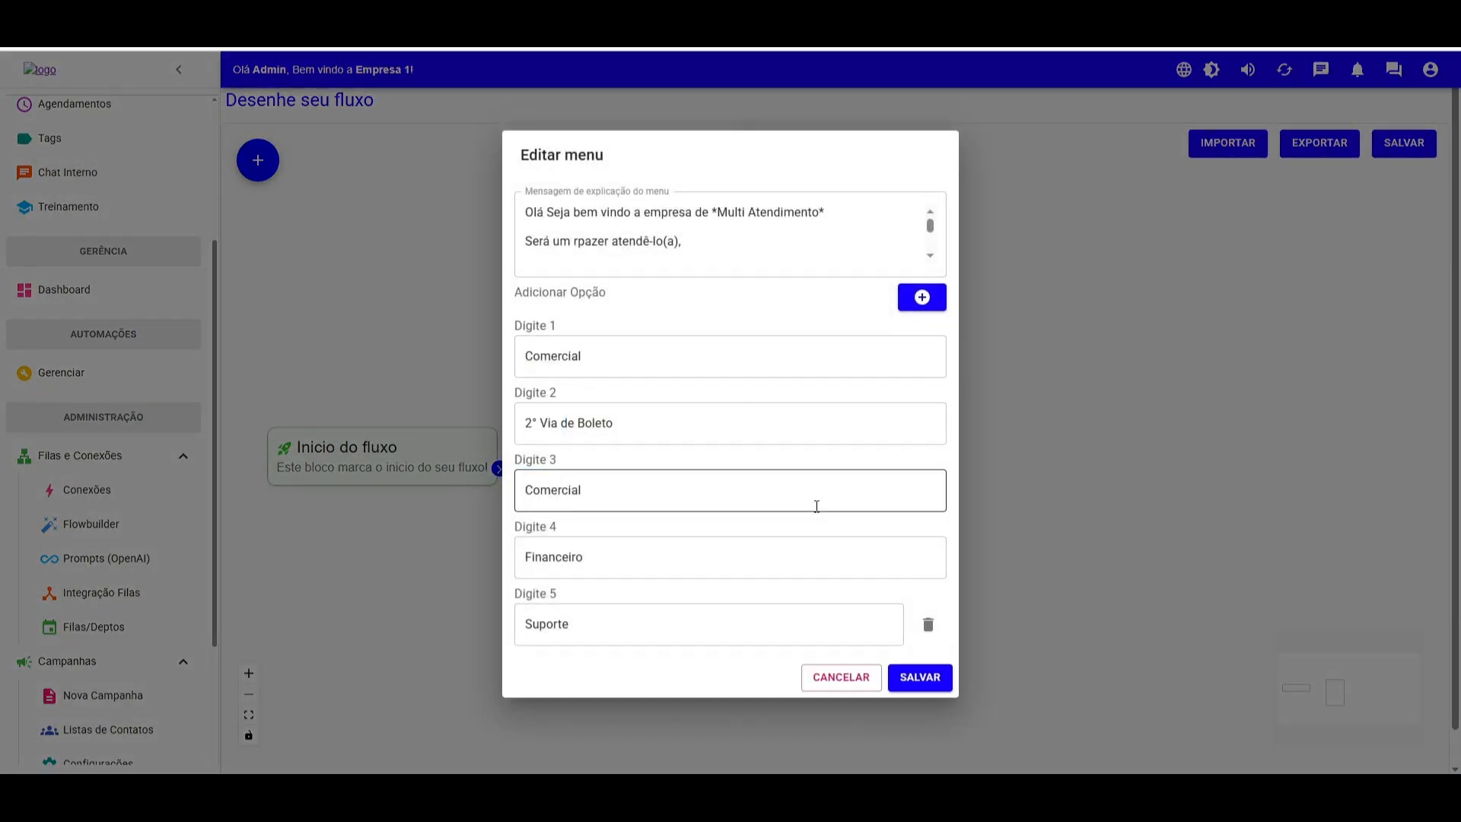
left_click(977, 406)
- Add a Randomizador block with two 50% outputs and connect menu option Comercial to it
left_click(258, 160)
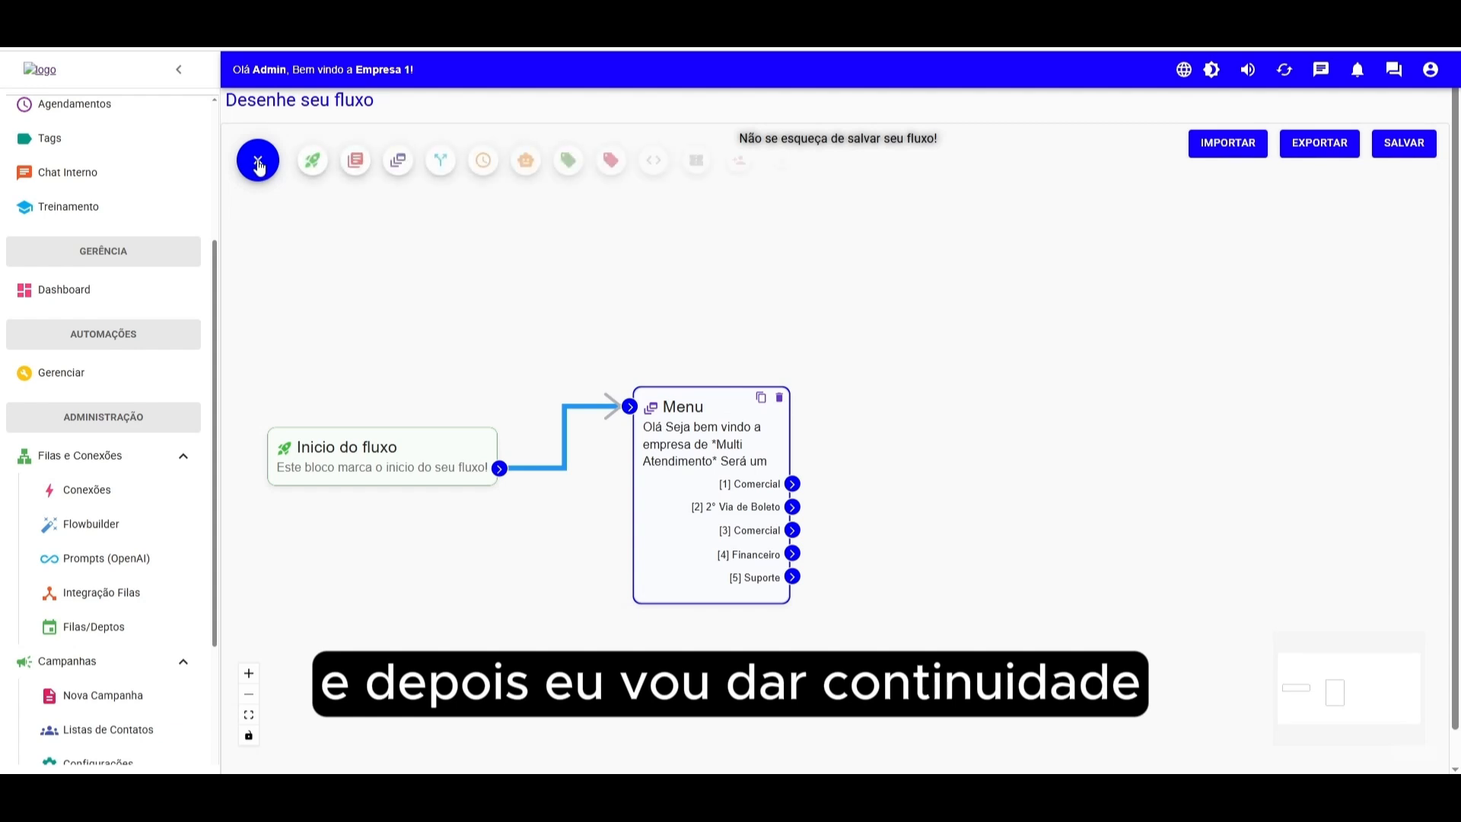
left_click(440, 161)
left_click_drag(788, 345, 749, 347)
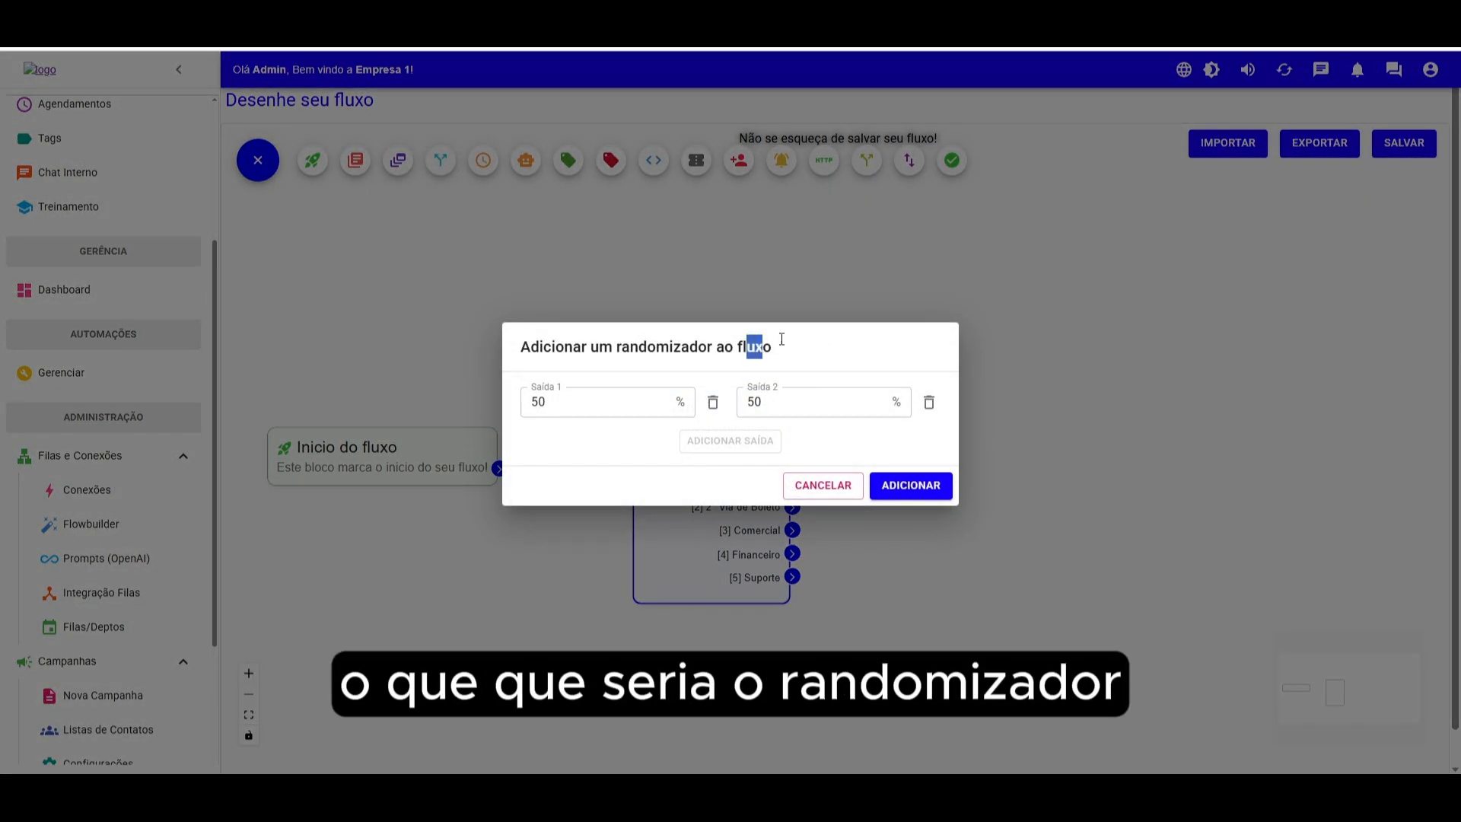
left_click(880, 482)
left_click_drag(940, 413, 969, 360)
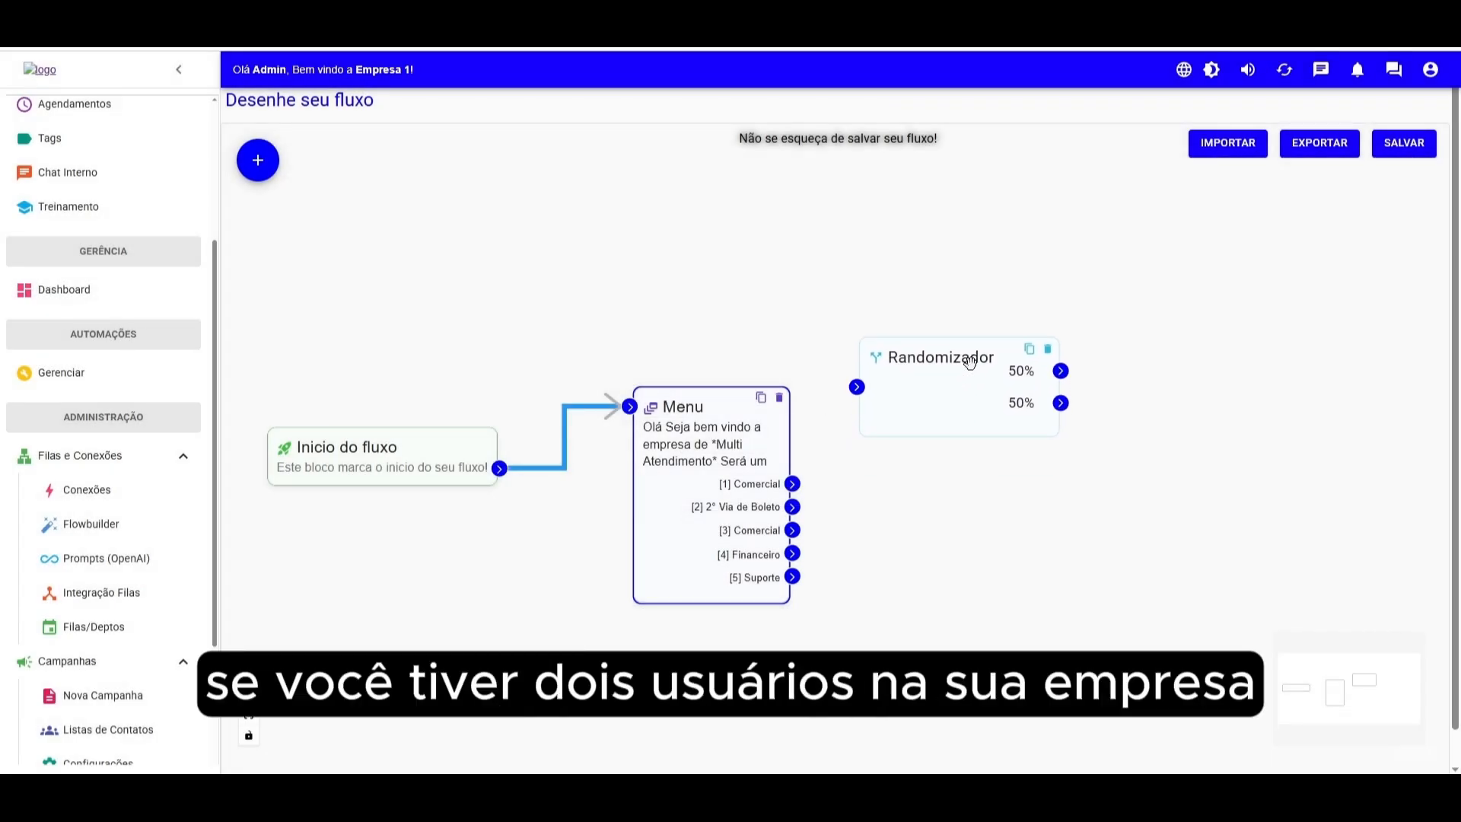
left_click_drag(792, 484, 857, 386)
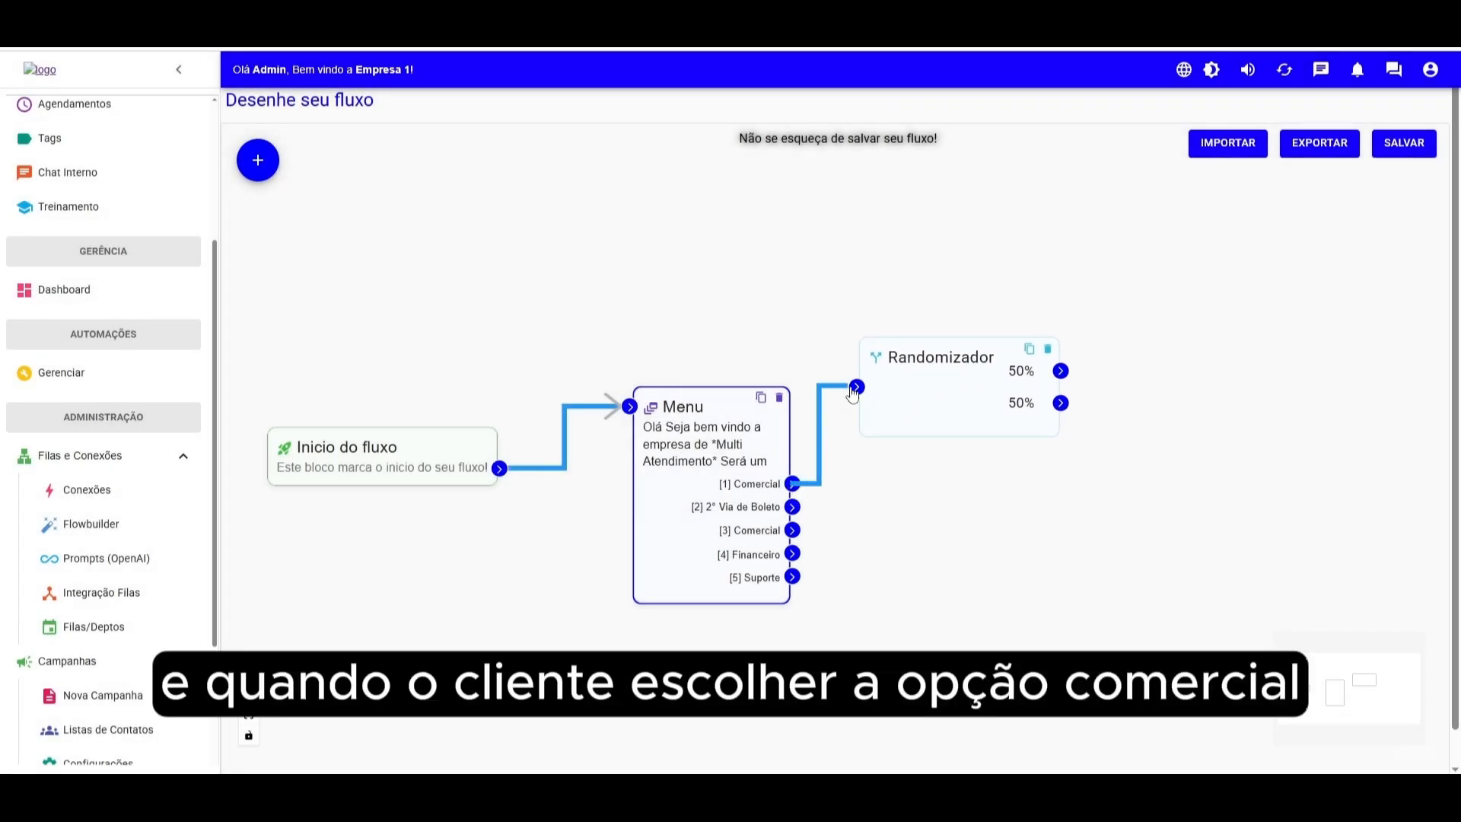
left_click_drag(996, 361, 980, 347)
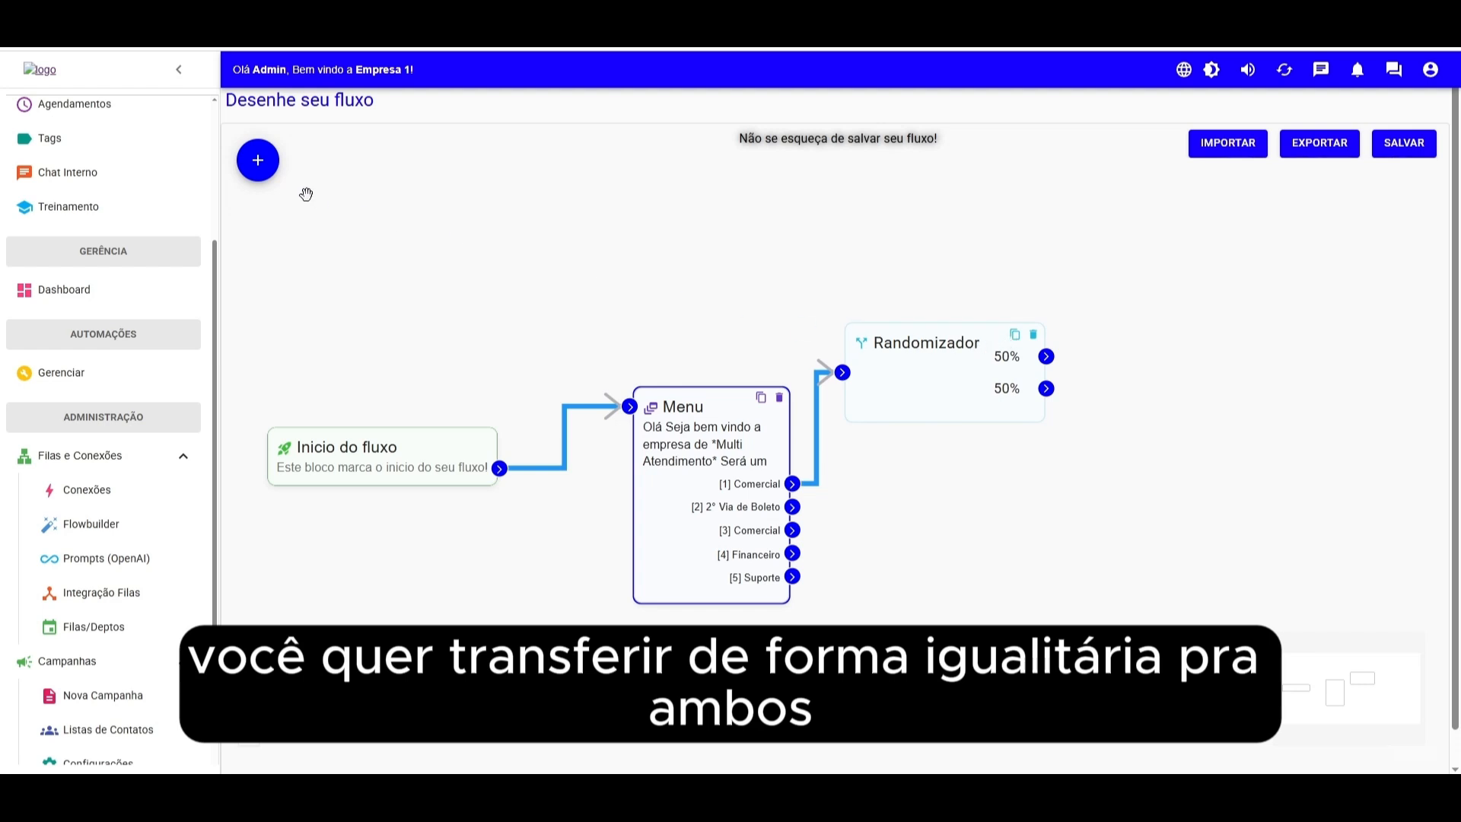
- Add a user-transfer block for the first agent with queue 2ª Via de Boleto, linked from the first 50% output
left_click(268, 171)
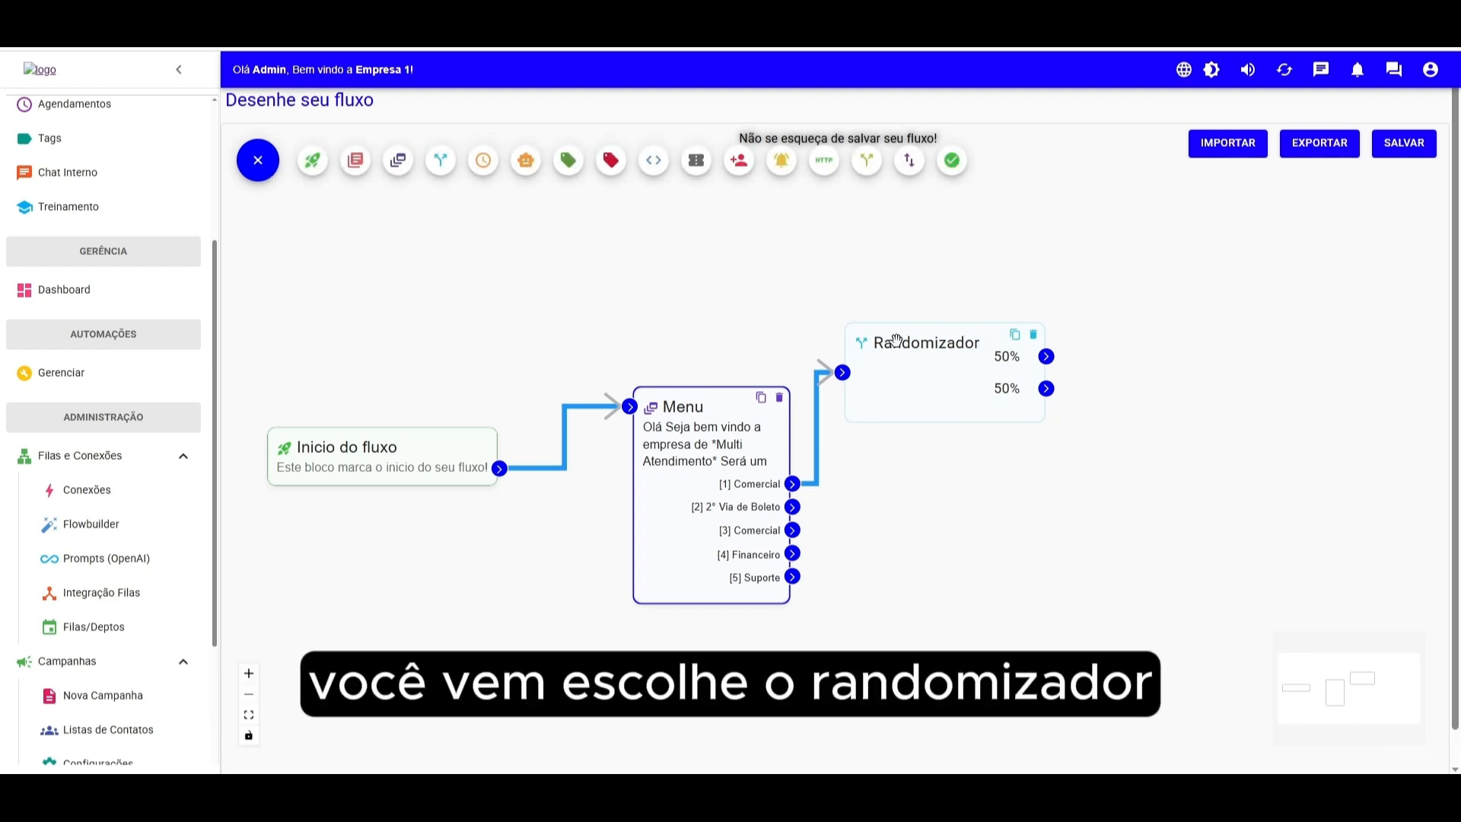
left_click(738, 164)
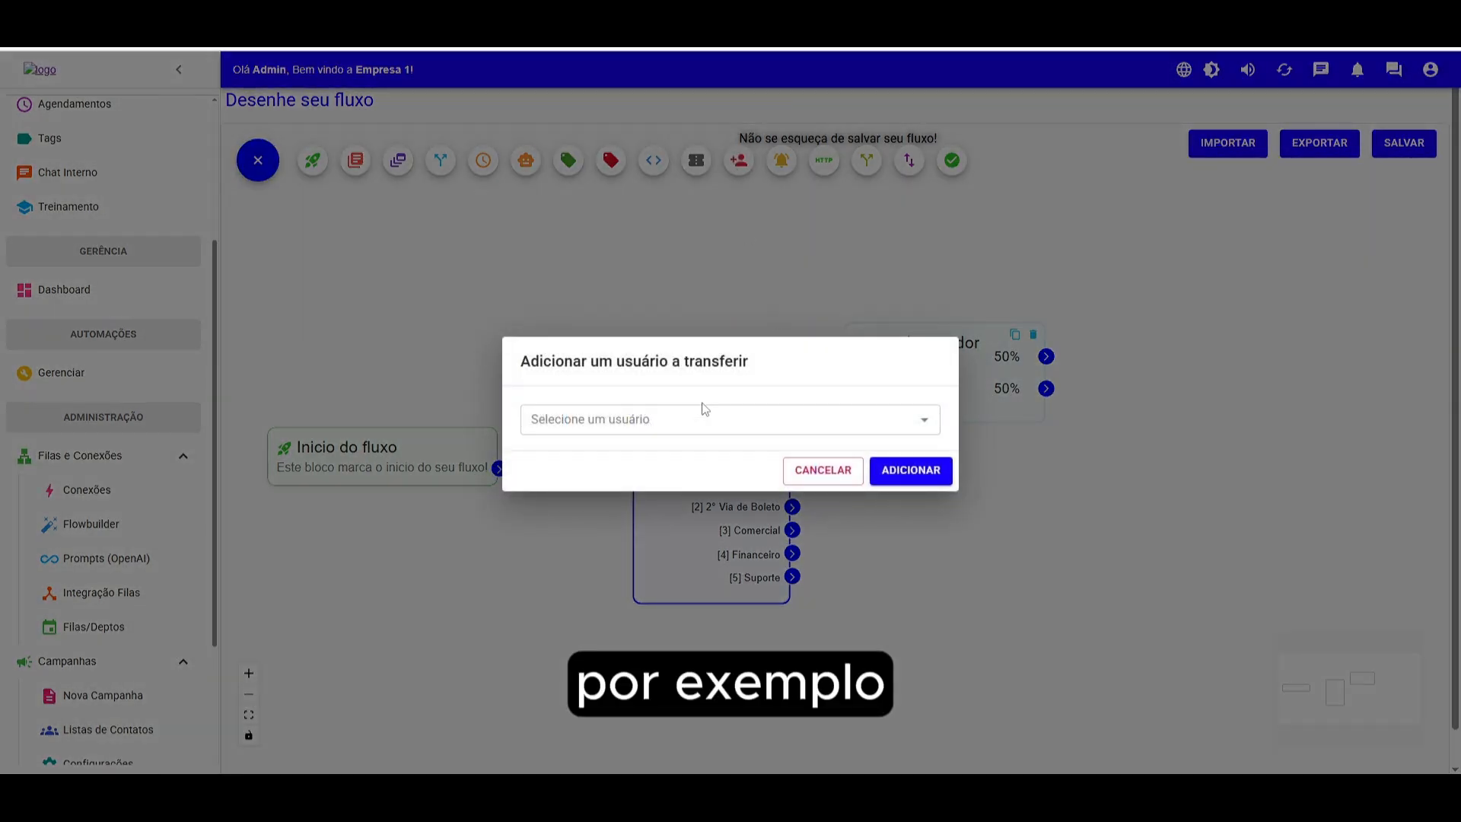
left_click(588, 419)
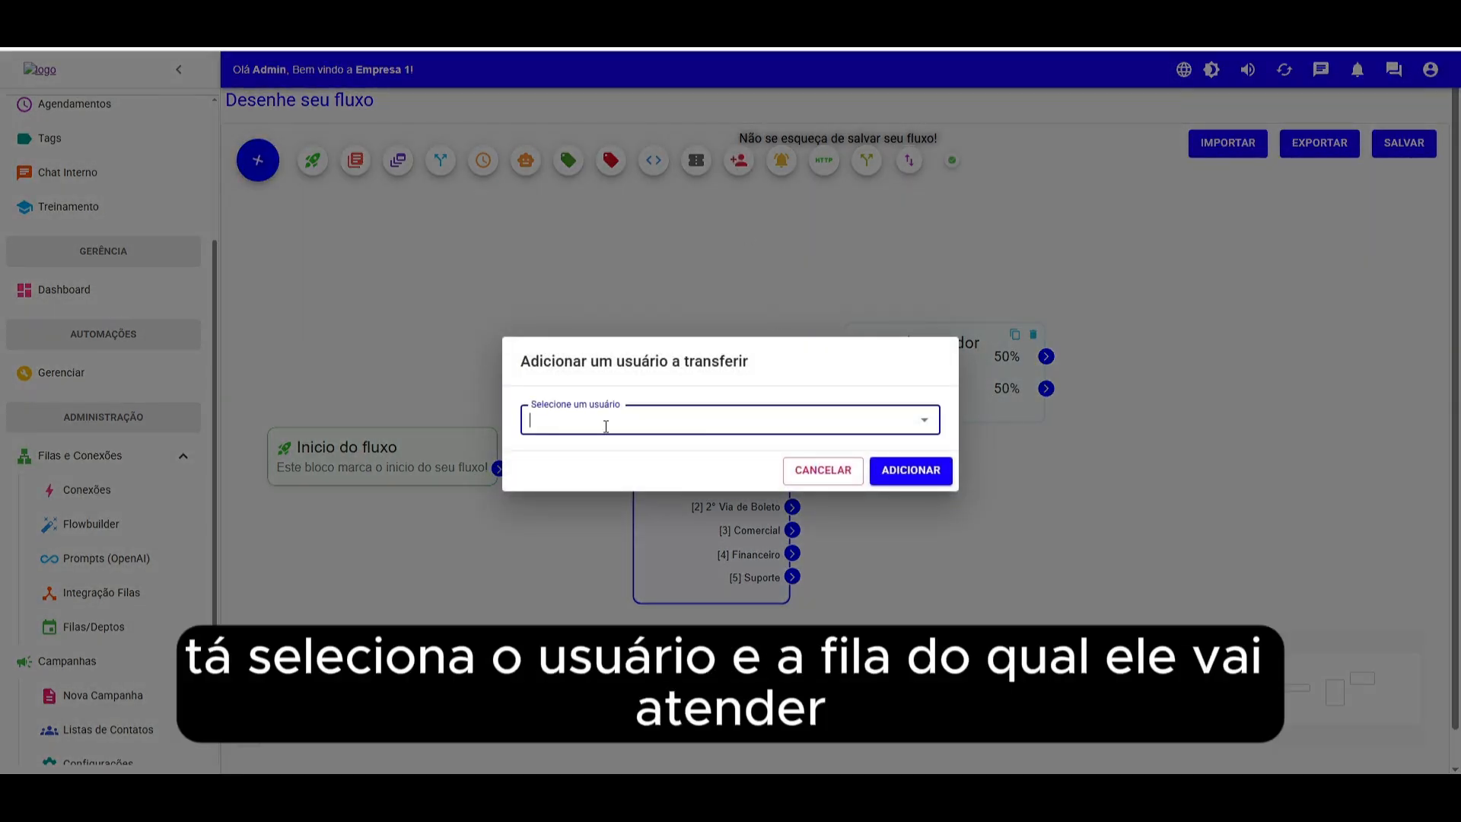
left_click(589, 457)
left_click(589, 454)
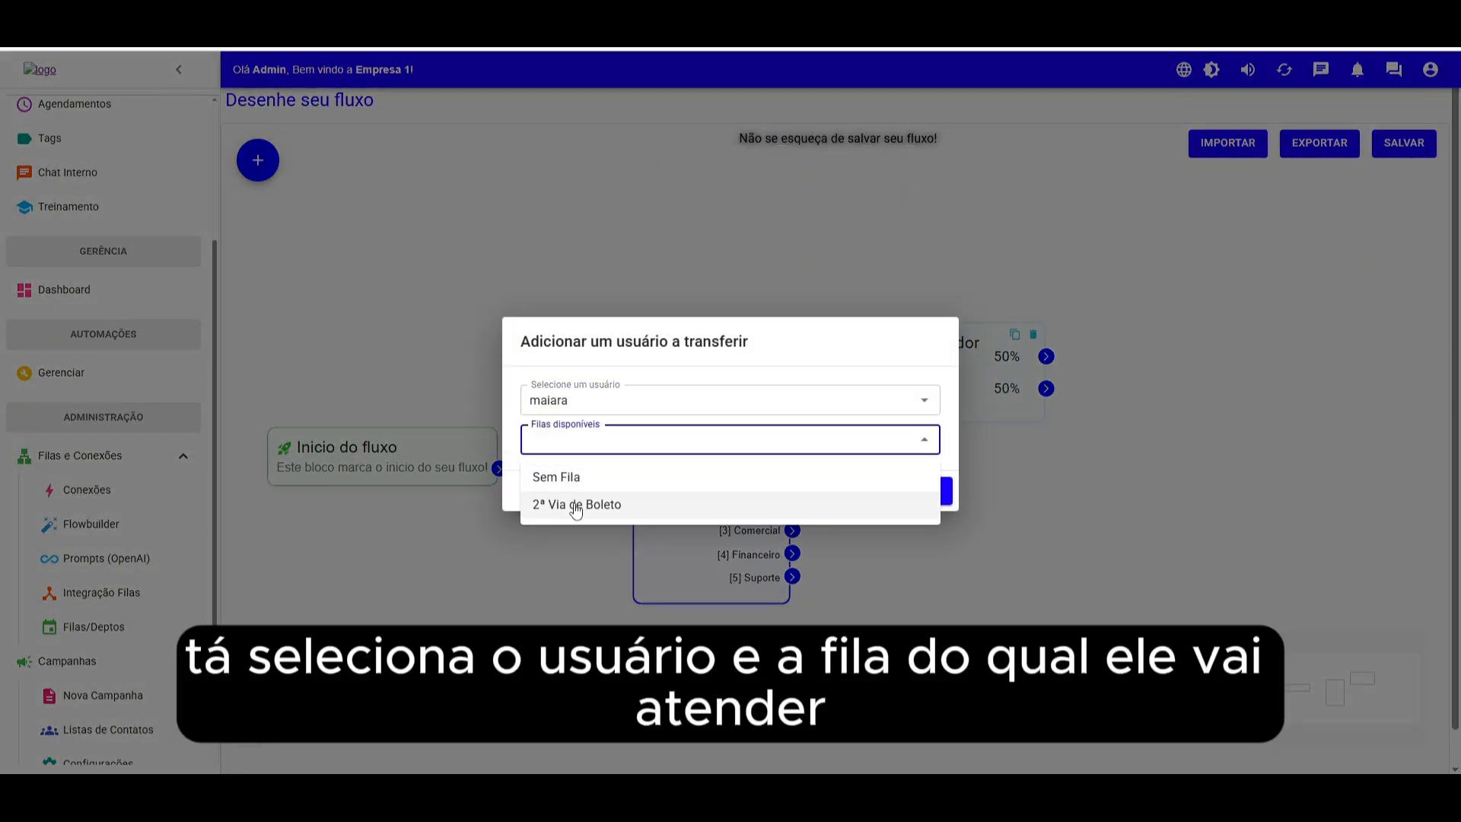
left_click(588, 475)
left_click(607, 437)
left_click(582, 503)
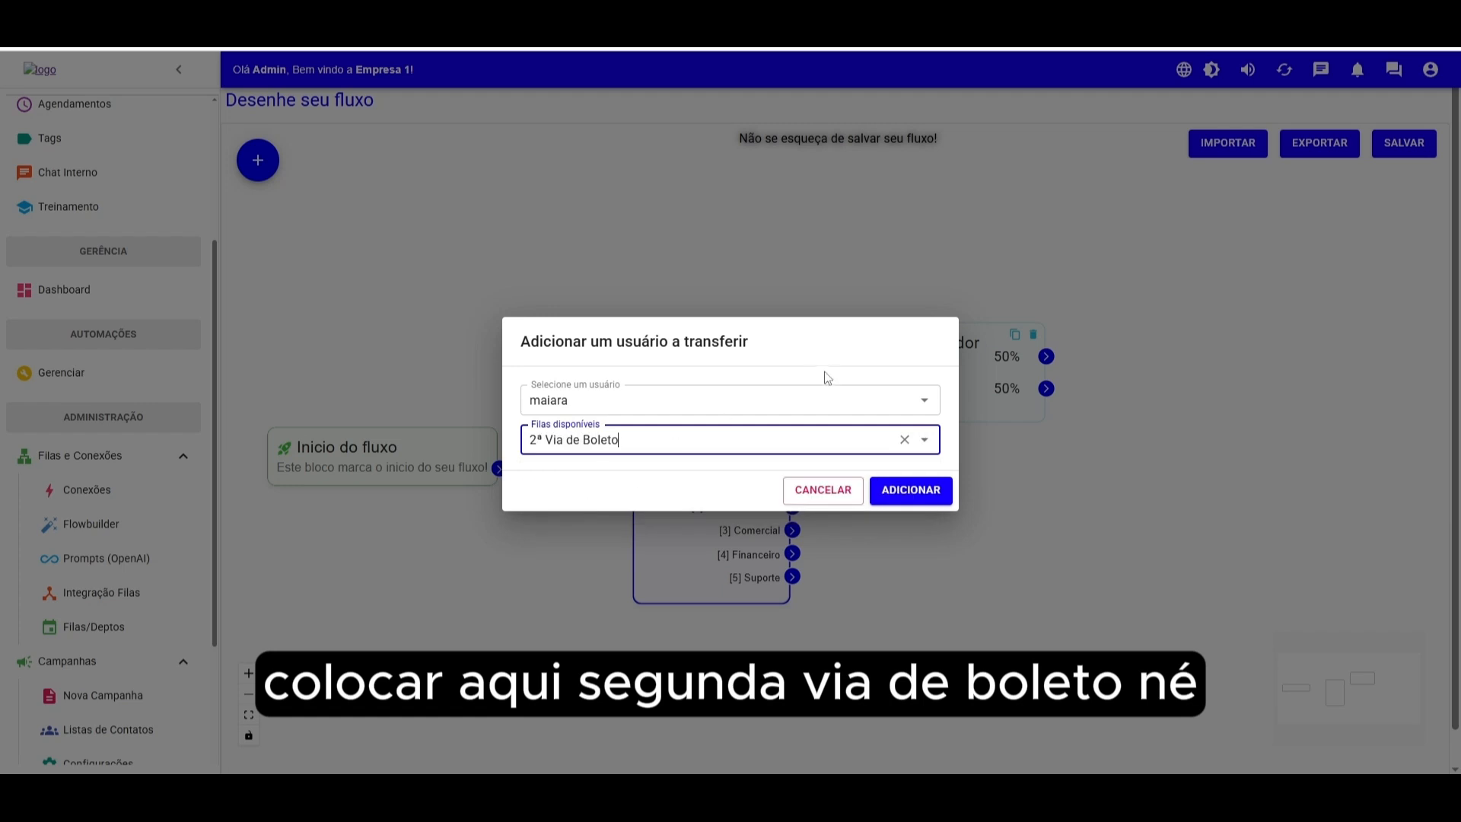
left_click(911, 503)
left_click_drag(1210, 377, 1218, 287)
left_click_drag(1057, 358, 1137, 305)
- Add a user-transfer block for user Admin with queue 2ª Via de Boleto, linked from the second 50% output
left_click(255, 162)
left_click(739, 160)
left_click(548, 435)
left_click(571, 486)
left_click(681, 439)
left_click(563, 504)
left_click(901, 487)
left_click_drag(1356, 349, 1254, 469)
left_click_drag(1183, 336, 1192, 283)
left_click_drag(1270, 441, 1196, 430)
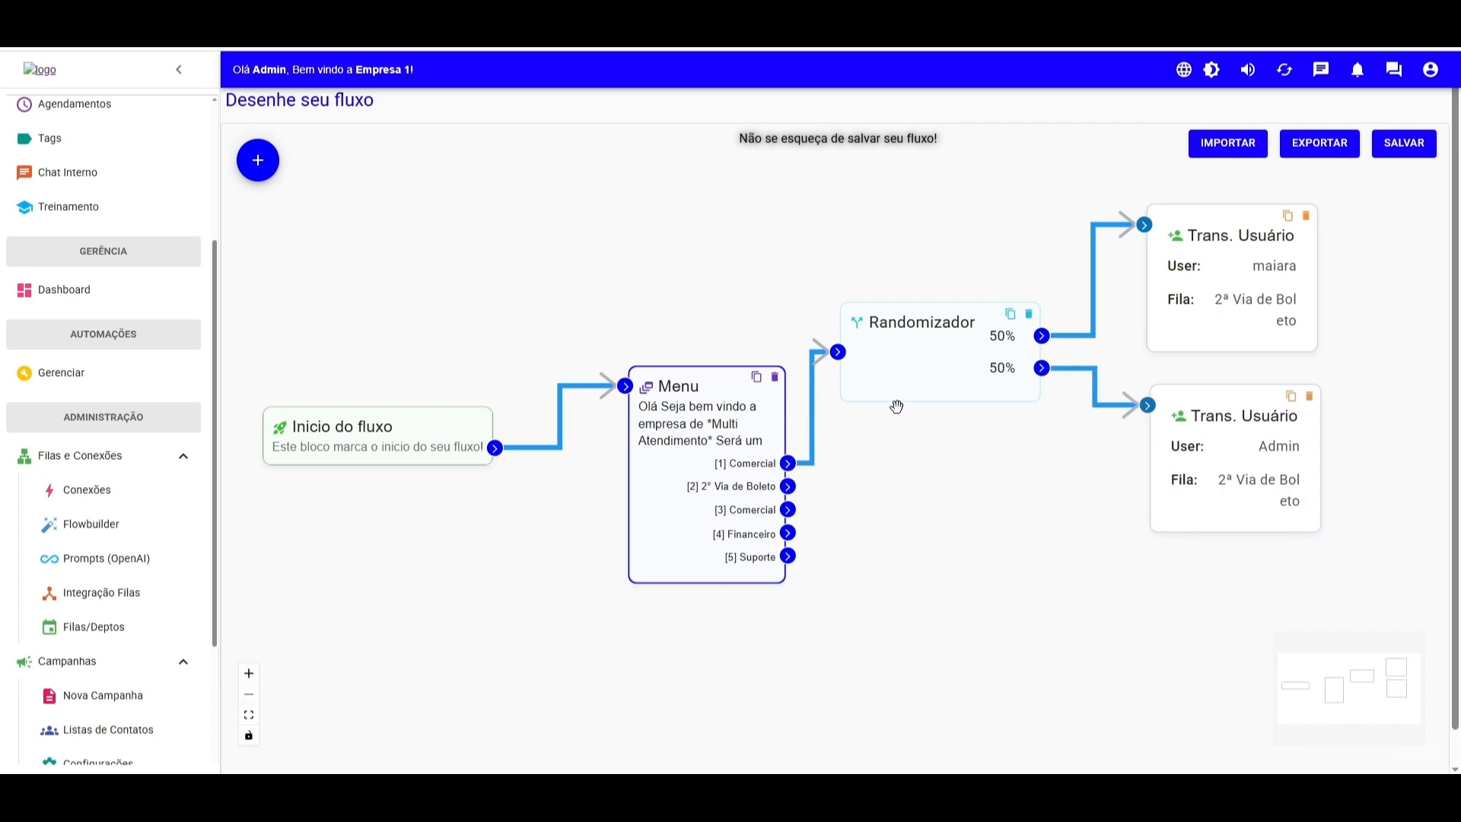
mouse_move(1192, 266)
left_mouse_down()
mouse_move(1262, 263)
mouse_move(1196, 260)
left_mouse_up()
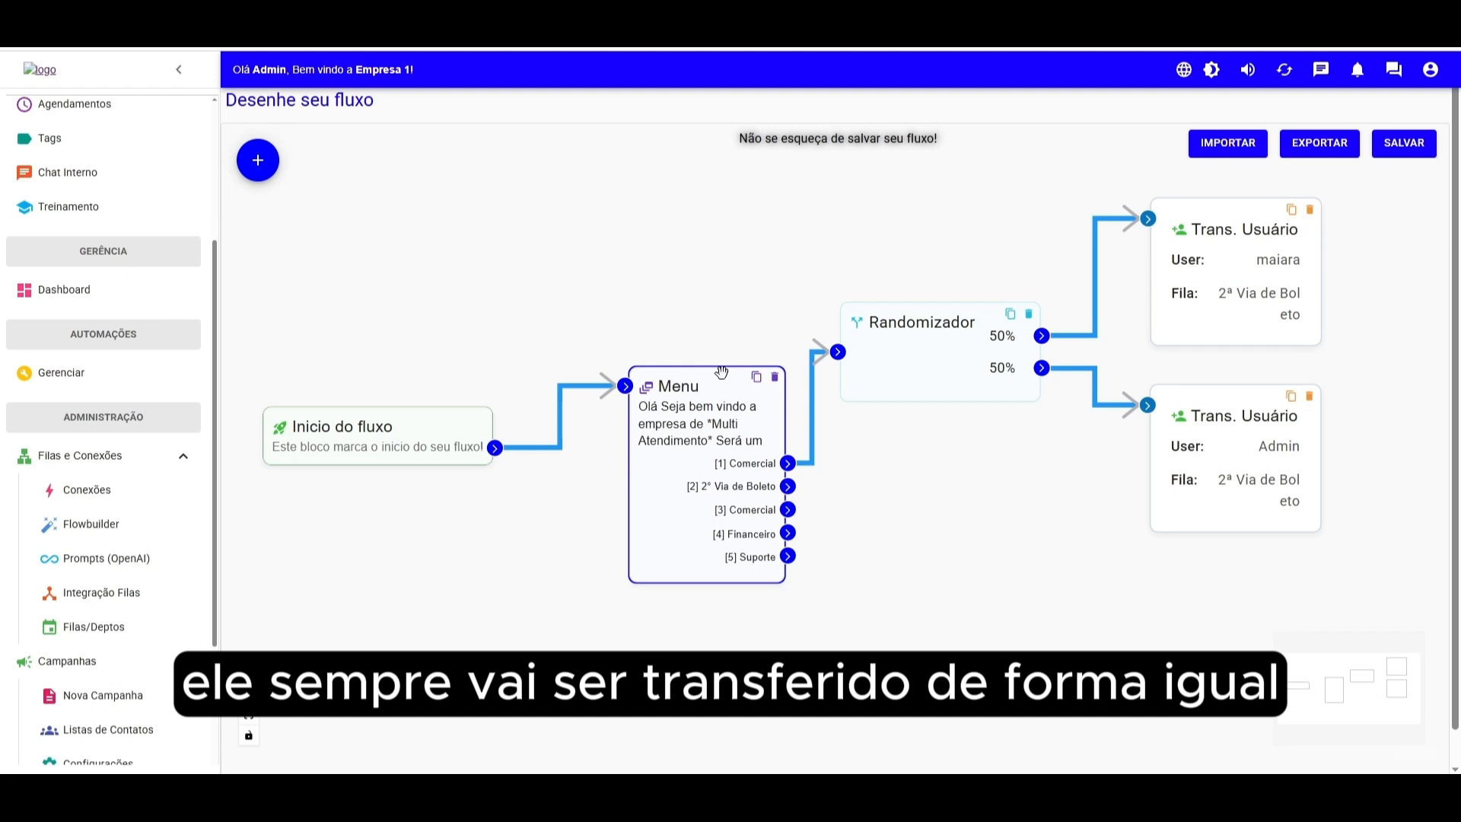
left_click_drag(1192, 266, 1174, 267)
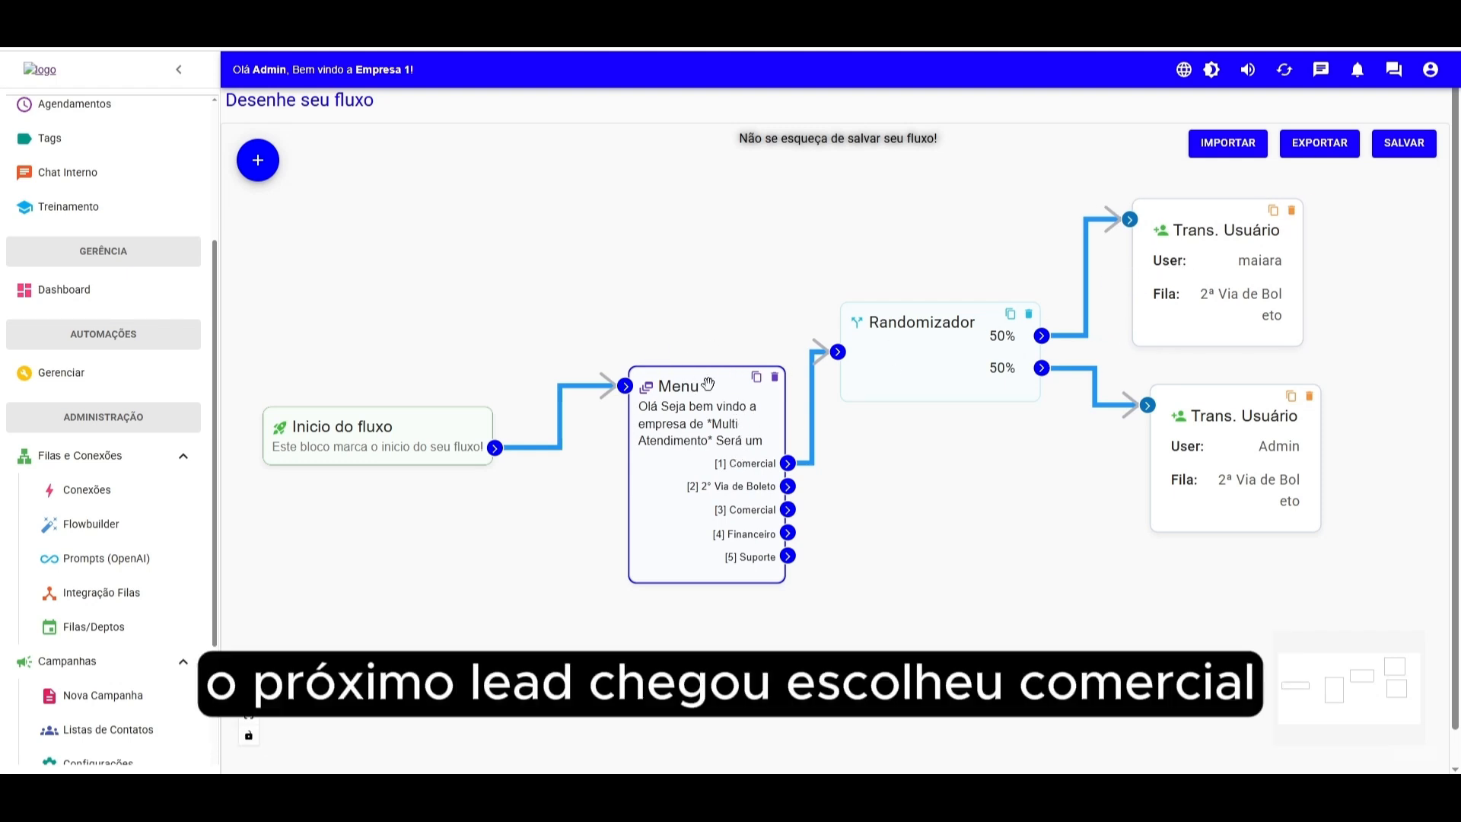
left_click_drag(1222, 427, 1223, 432)
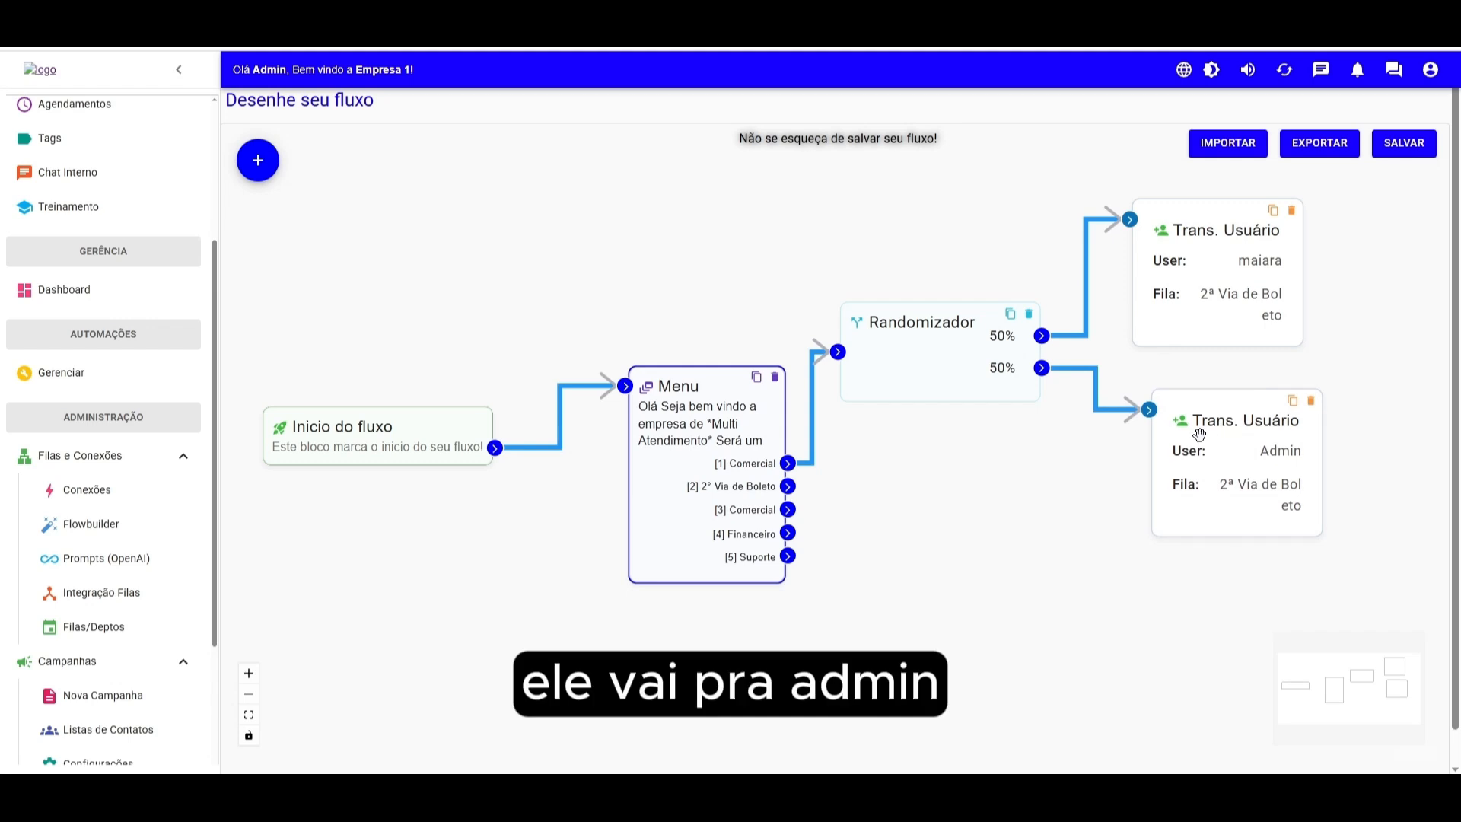
- Edit the menu to drop the duplicate Comercial option, leaving Comercial, 2° Via de Boleto, Suporte and Financeiro
double_click(705, 392)
left_click_drag(609, 624, 437, 625)
key("BackSpace")
left_click_drag(626, 479, 570, 477)
left_click(928, 622)
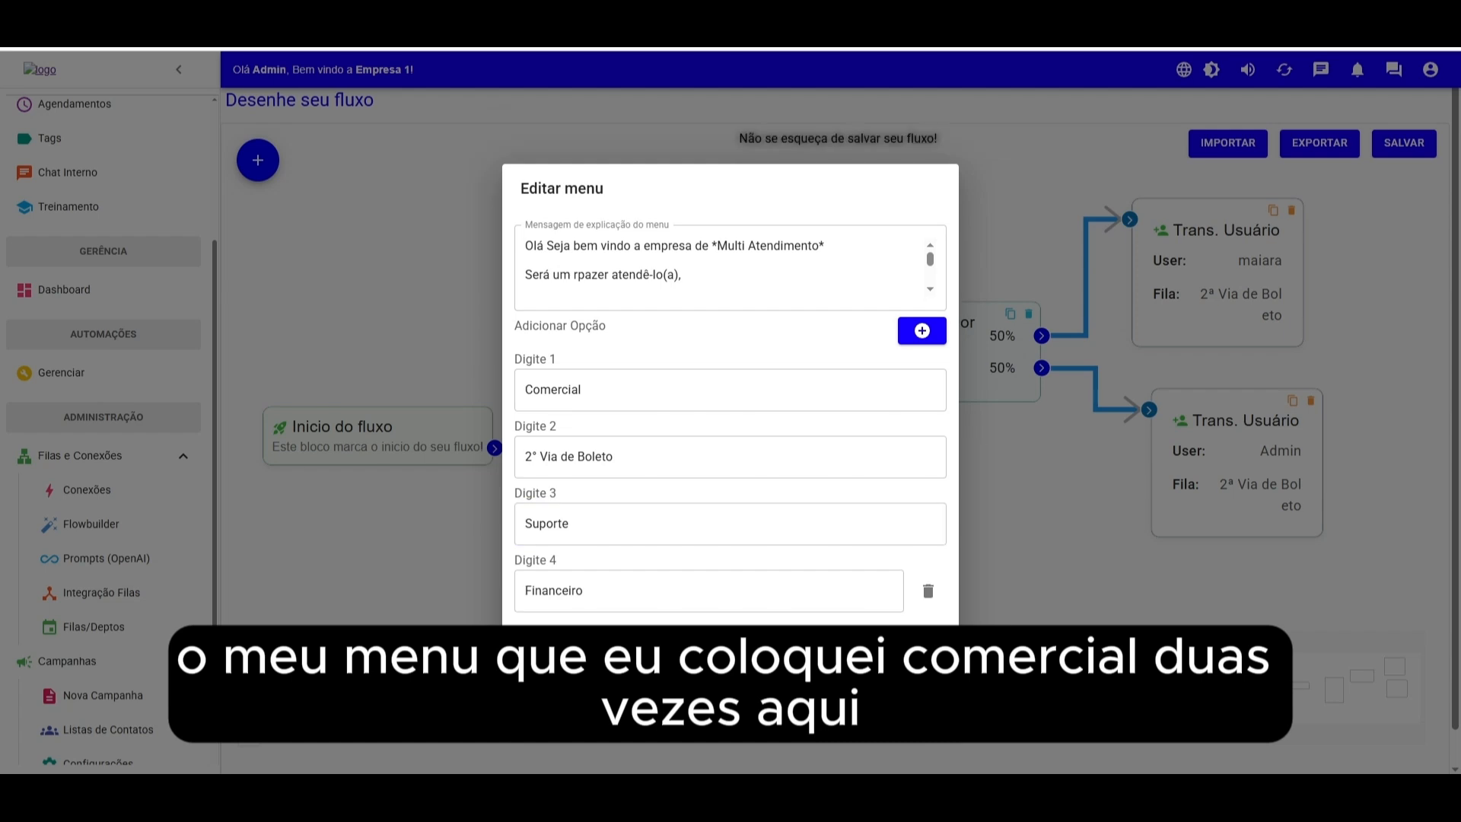
left_click(921, 640)
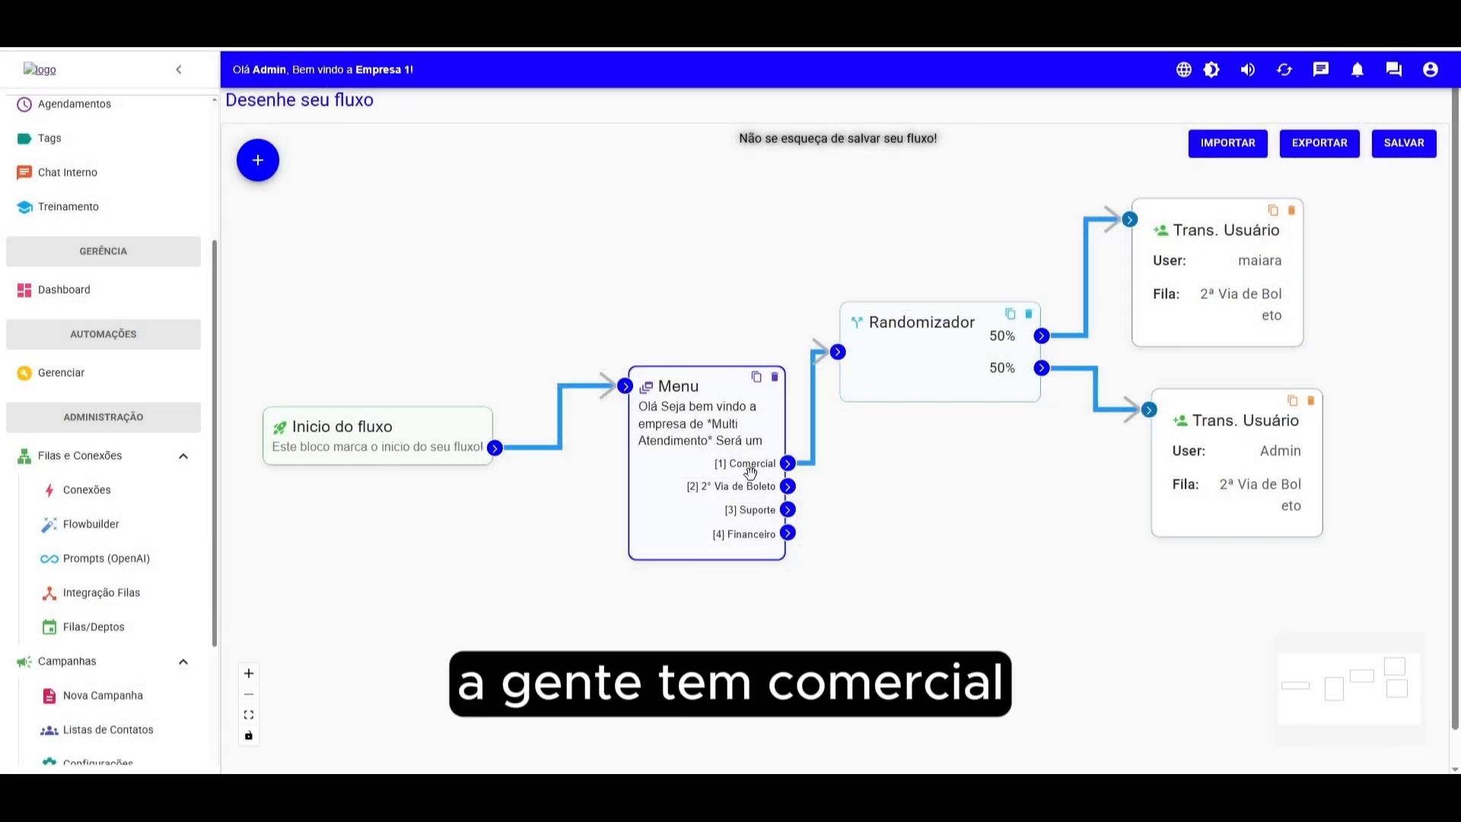
- Add a Fila block for queue Comercial and connect menu option Comercial to it
left_click_drag(1080, 503, 894, 495)
left_click_drag(1042, 290, 1146, 286)
left_click_drag(1065, 402, 1127, 395)
left_click_drag(808, 349, 837, 318)
left_click_drag(1159, 296, 1112, 296)
left_click(258, 160)
left_click(697, 161)
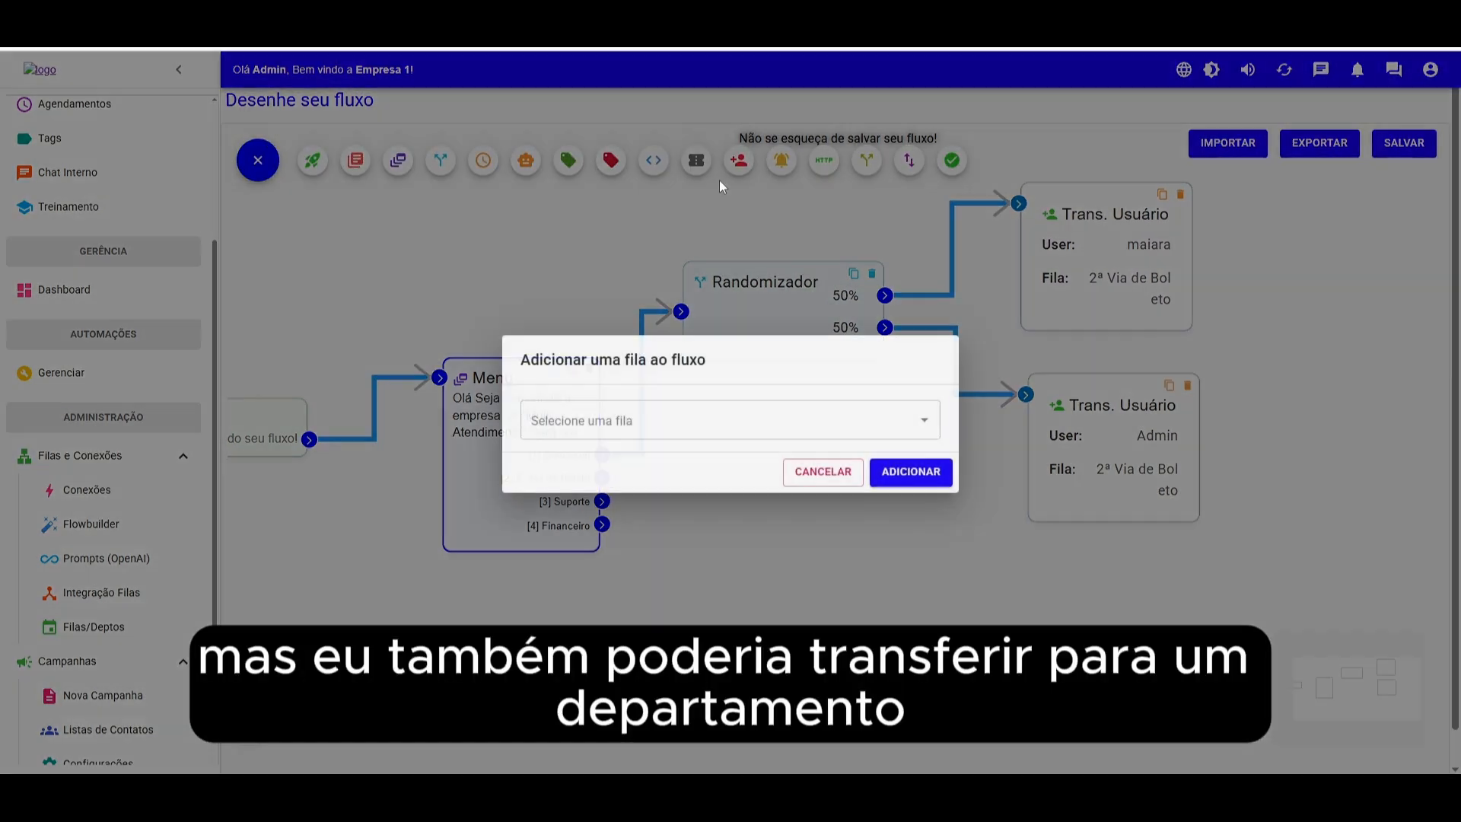
left_click(631, 420)
left_click(580, 489)
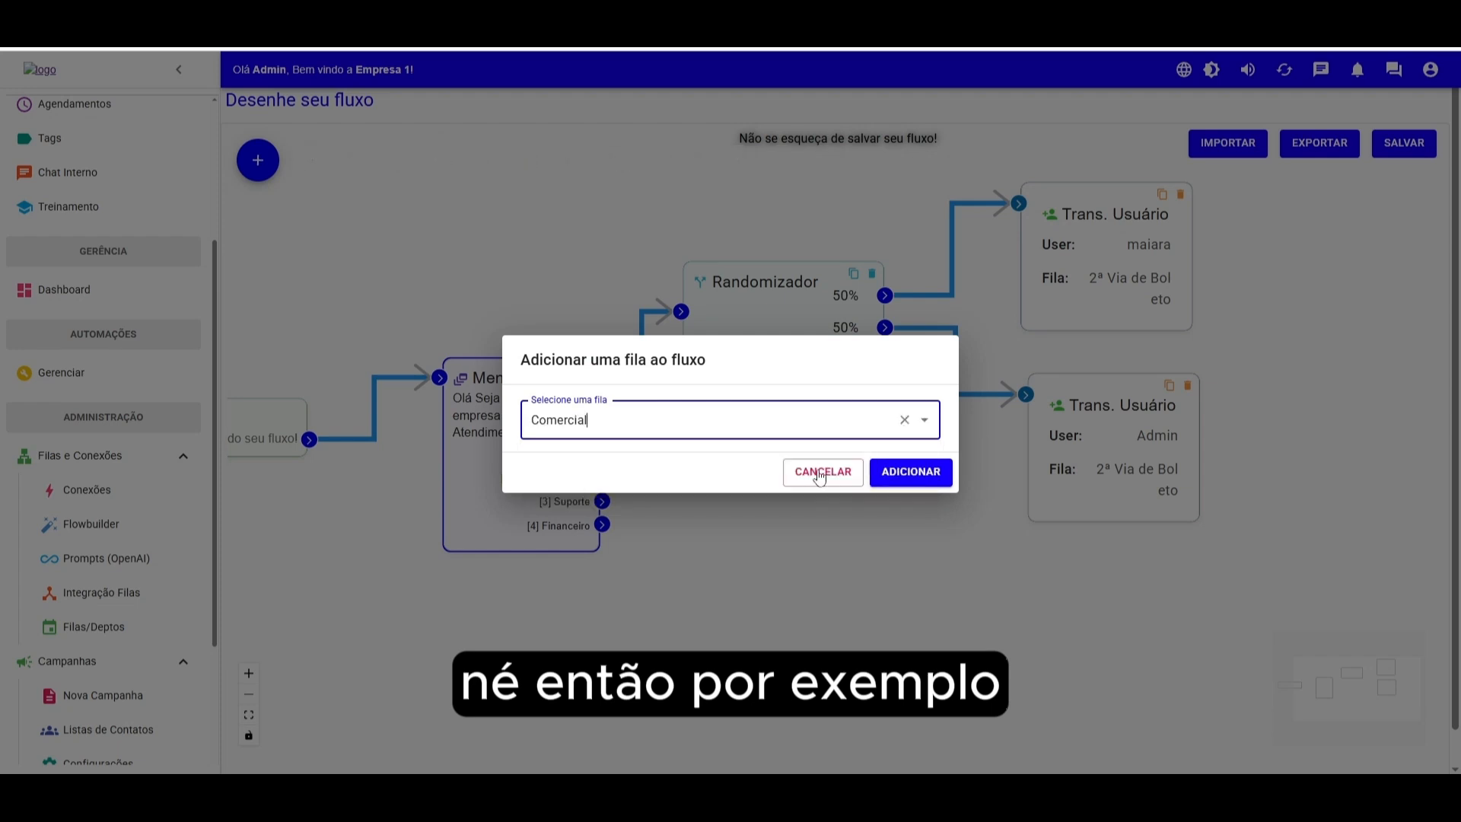
left_click(911, 471)
left_click_drag(1278, 392, 792, 517)
left_click_drag(601, 455, 750, 518)
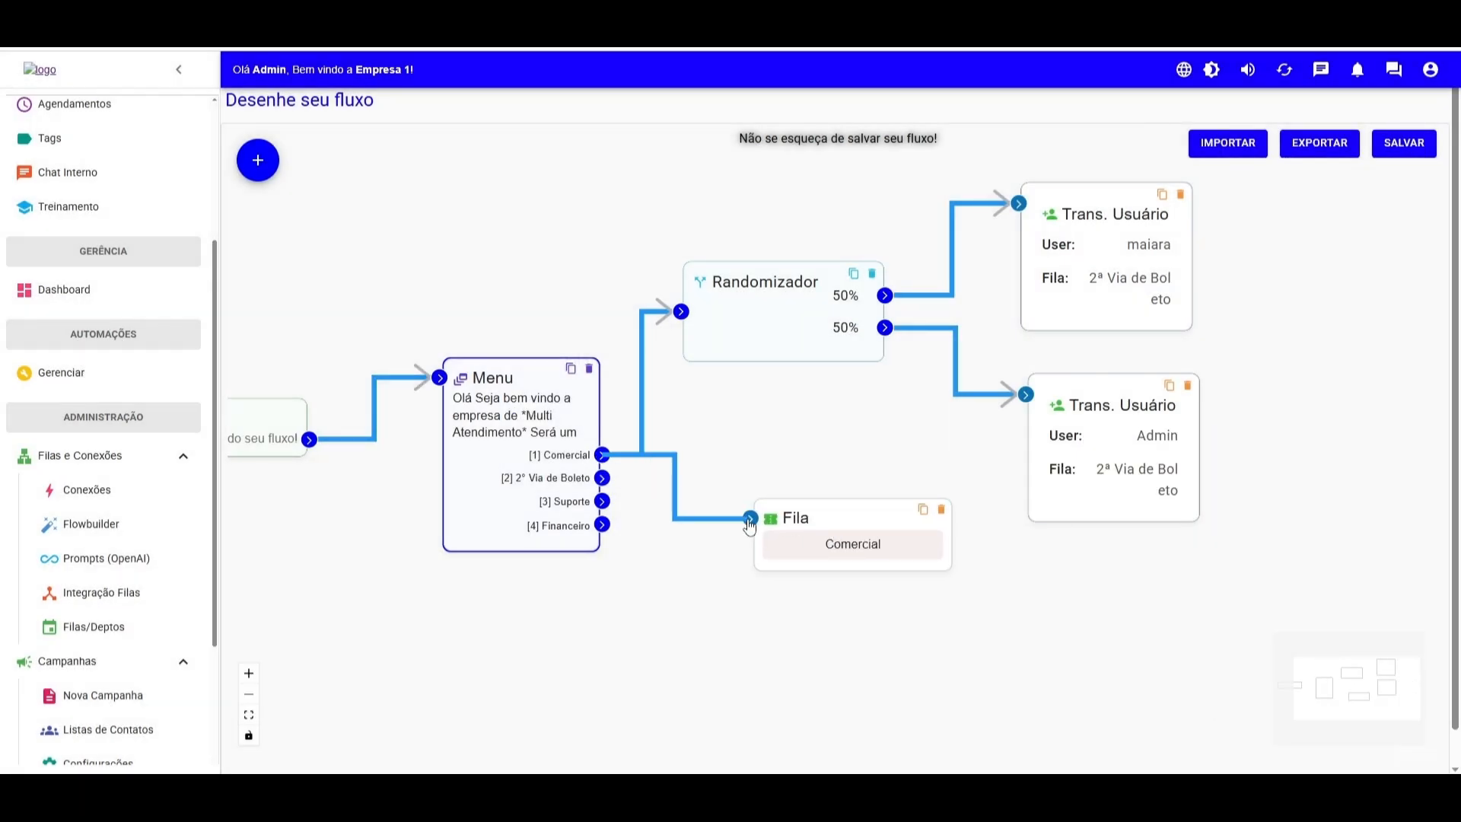
- Delete the links from option Comercial to the Randomizador and to the Comercial queue block
left_click(642, 423)
key("BackSpace")
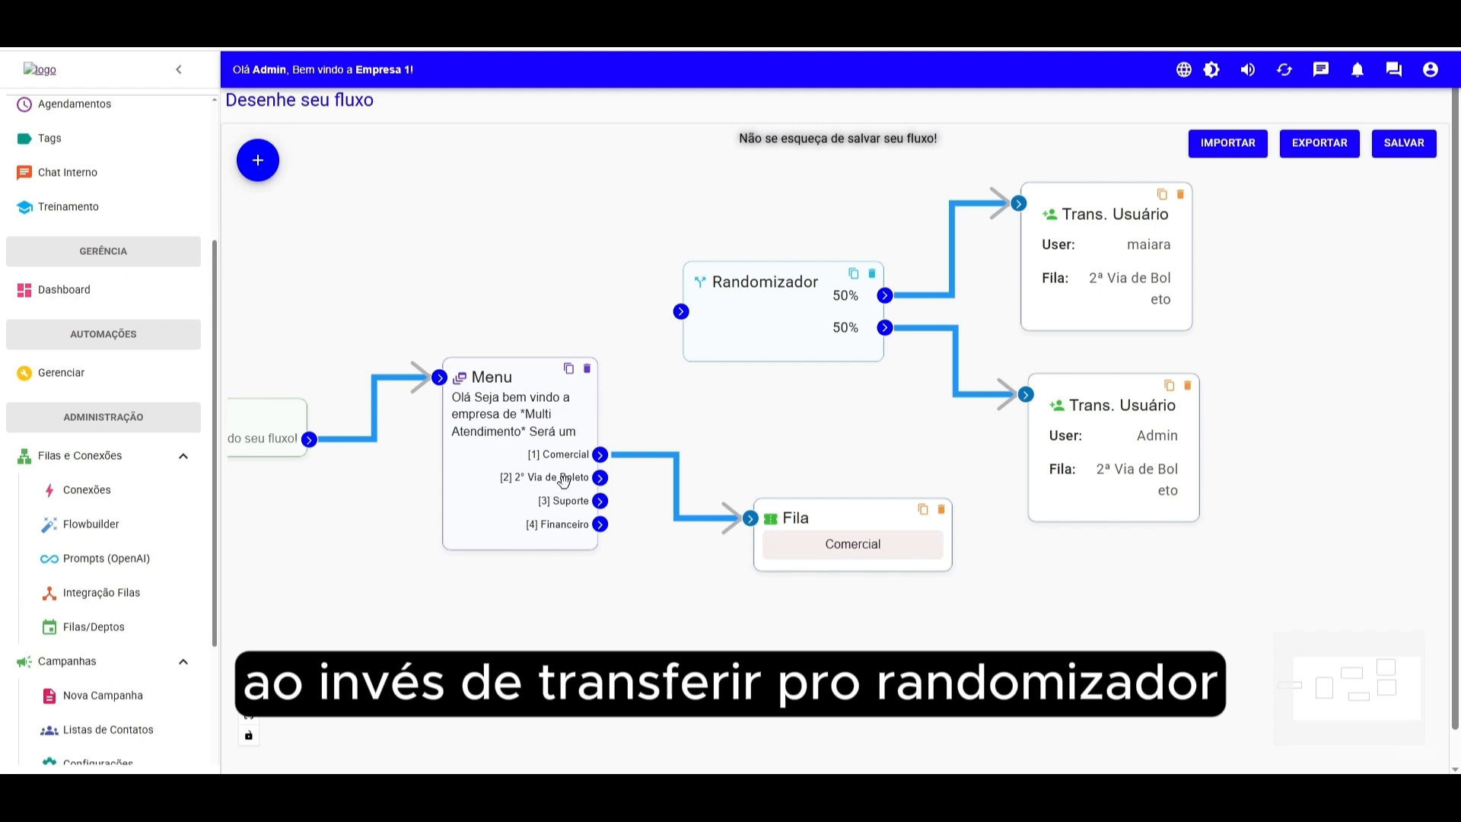
left_click(665, 456)
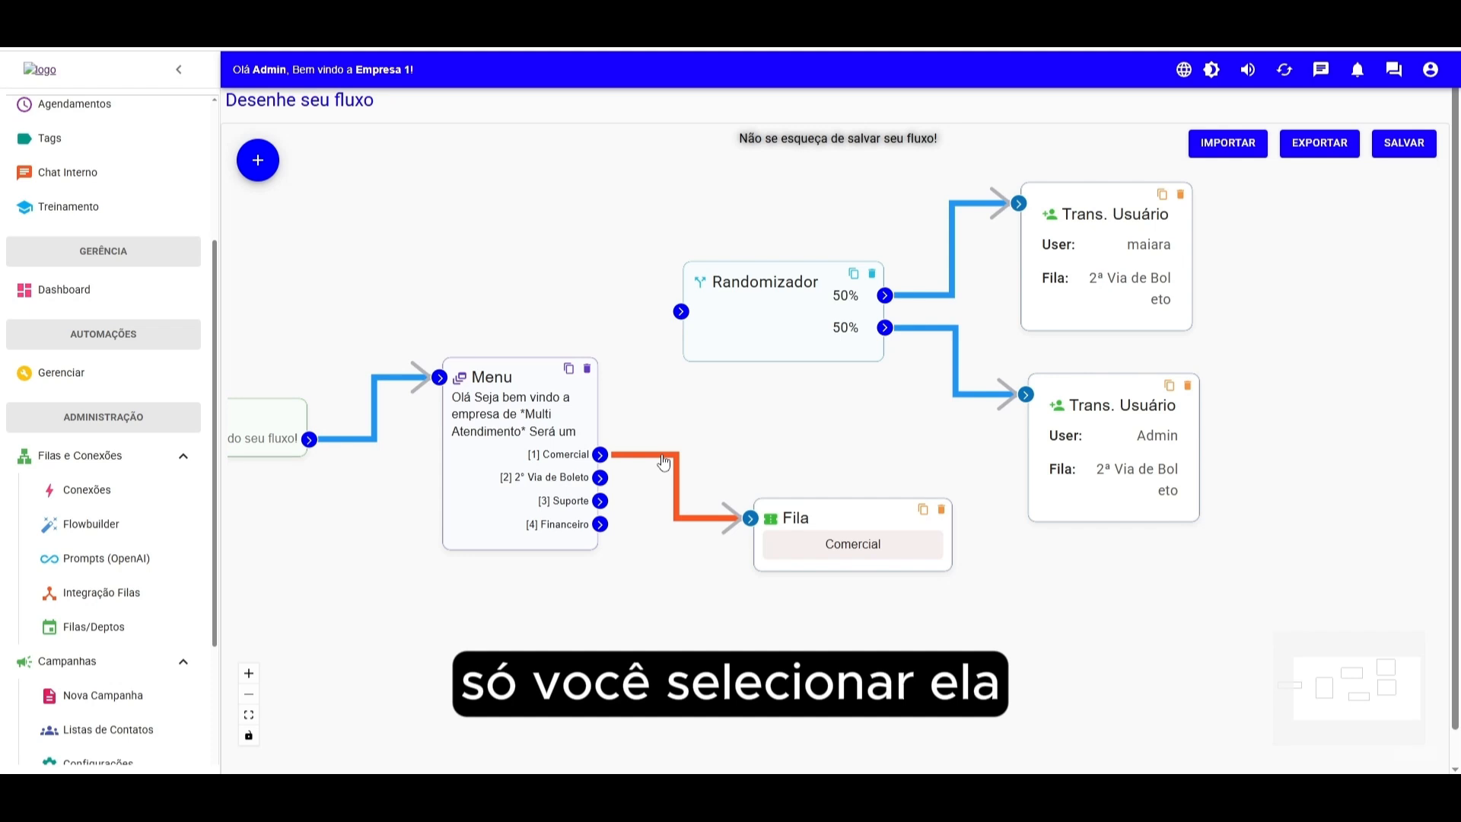
key("BackSpace")
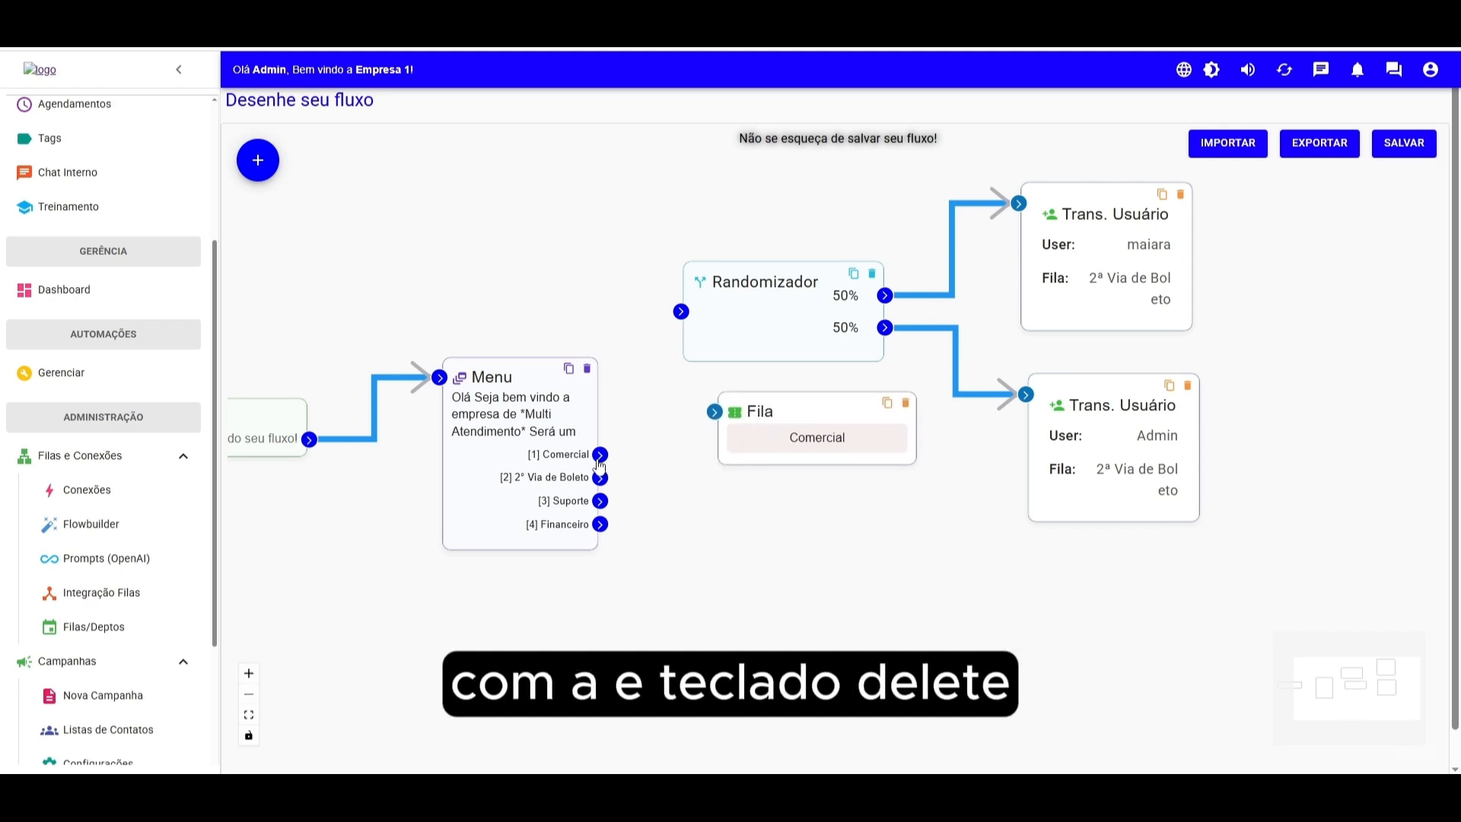
- Reconnect menu option Comercial to the Randomizador and move the Comercial queue block aside
left_click_drag(771, 445, 769, 473)
left_click_drag(603, 456, 681, 312)
left_click_drag(788, 430, 885, 528)
left_click_drag(1089, 266, 1097, 267)
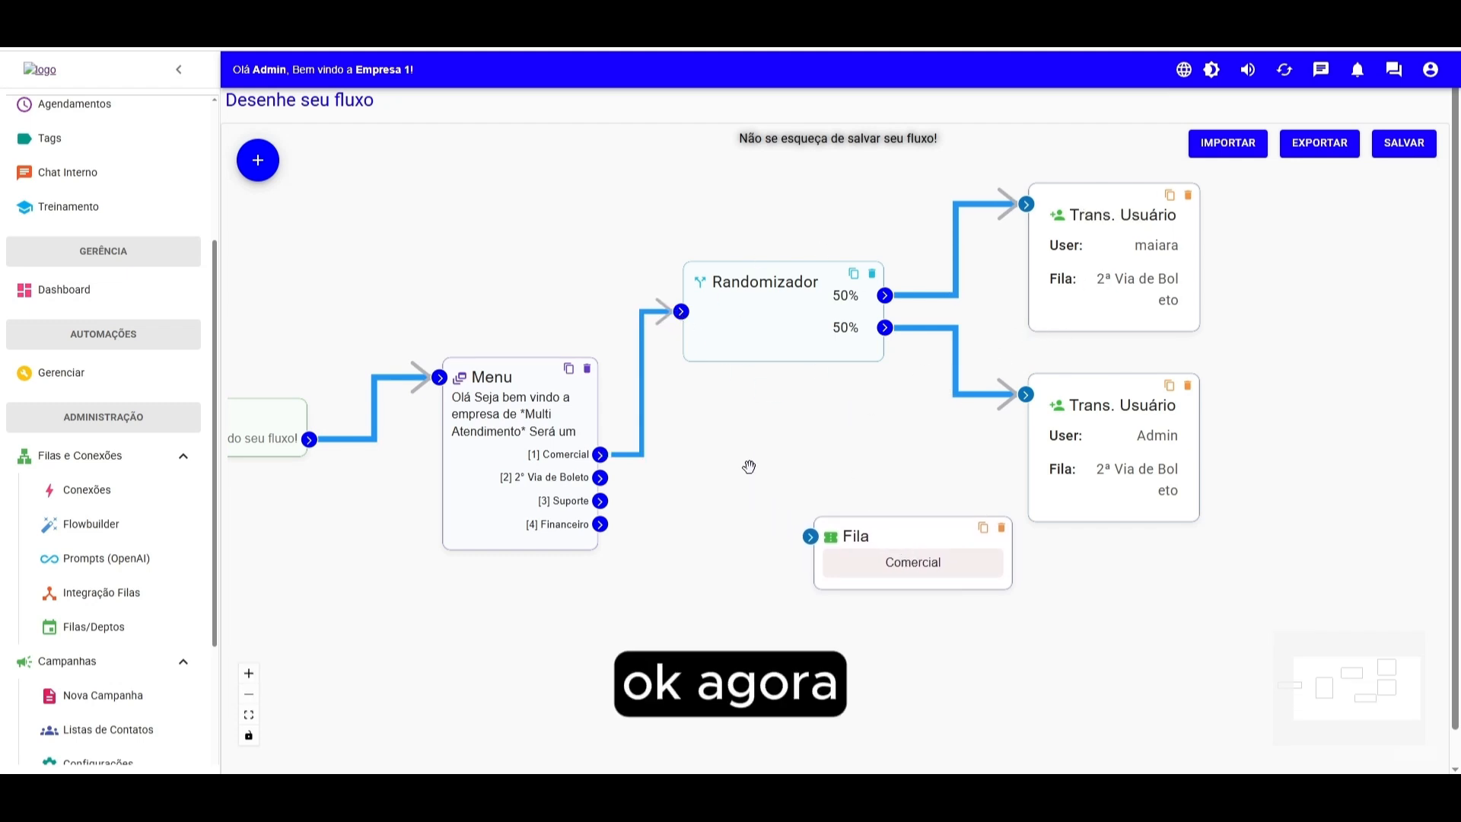
left_click_drag(900, 556, 920, 580)
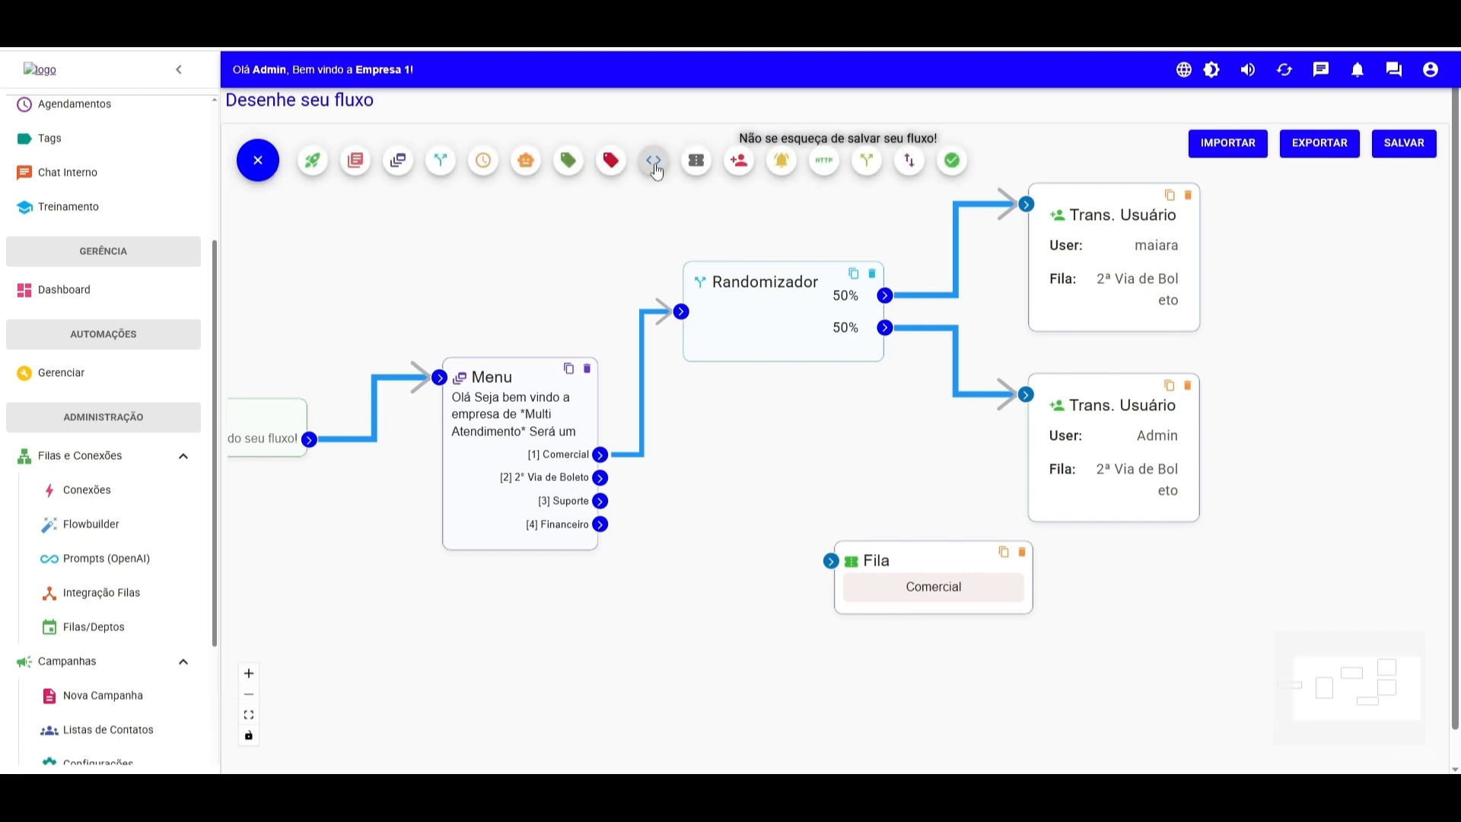
- Add a Fila block for queue 2ª Via de Boleto
left_click(699, 166)
left_click(632, 422)
left_click(635, 456)
left_click(906, 473)
left_click_drag(933, 563, 954, 653)
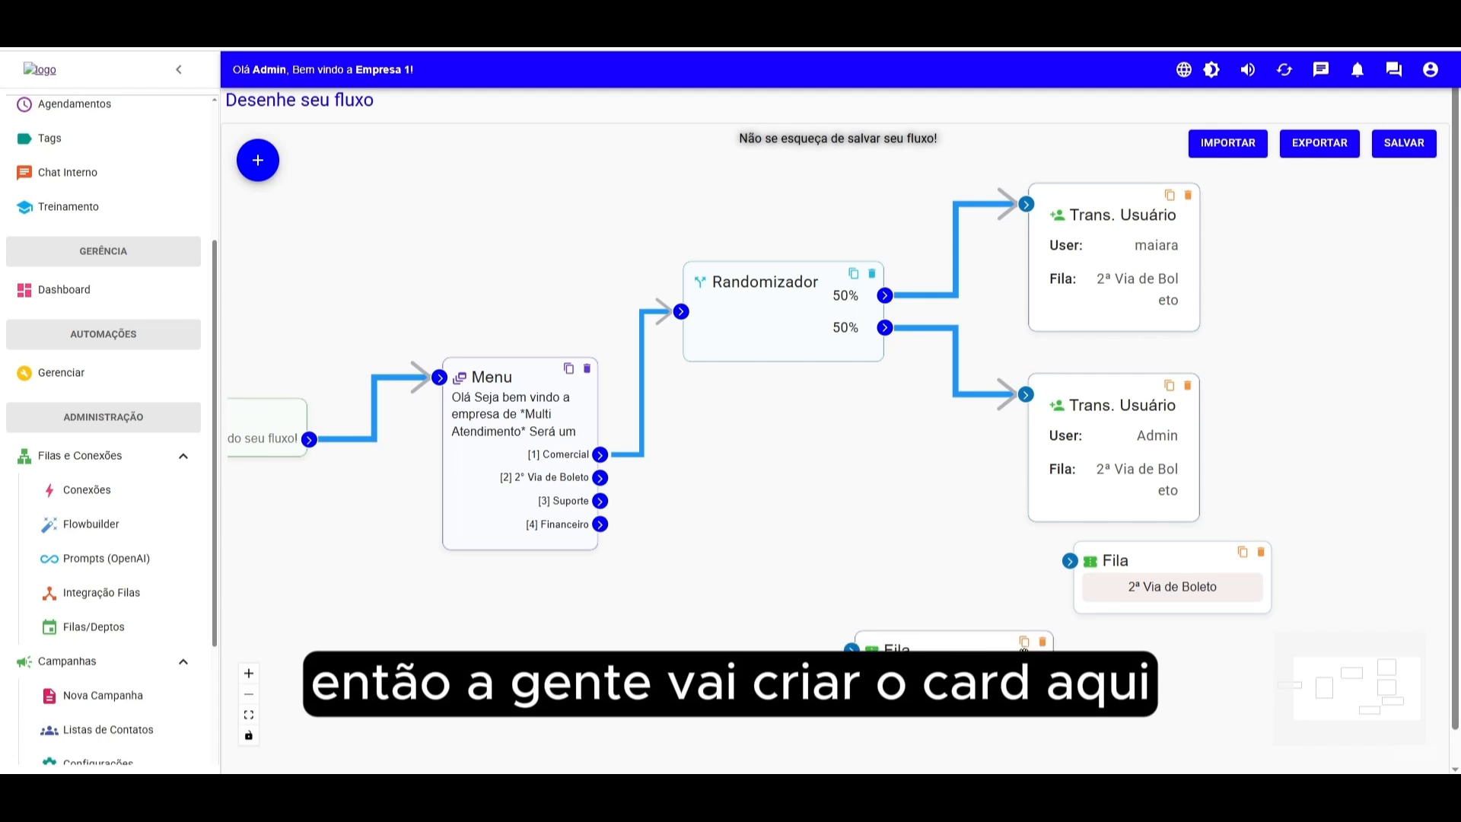
- Delete the Comercial queue block and connect menu option 2° Via de Boleto to the 2ª Via de Boleto queue block
left_click(1043, 643)
left_click_drag(1137, 577, 686, 443)
left_click(749, 446)
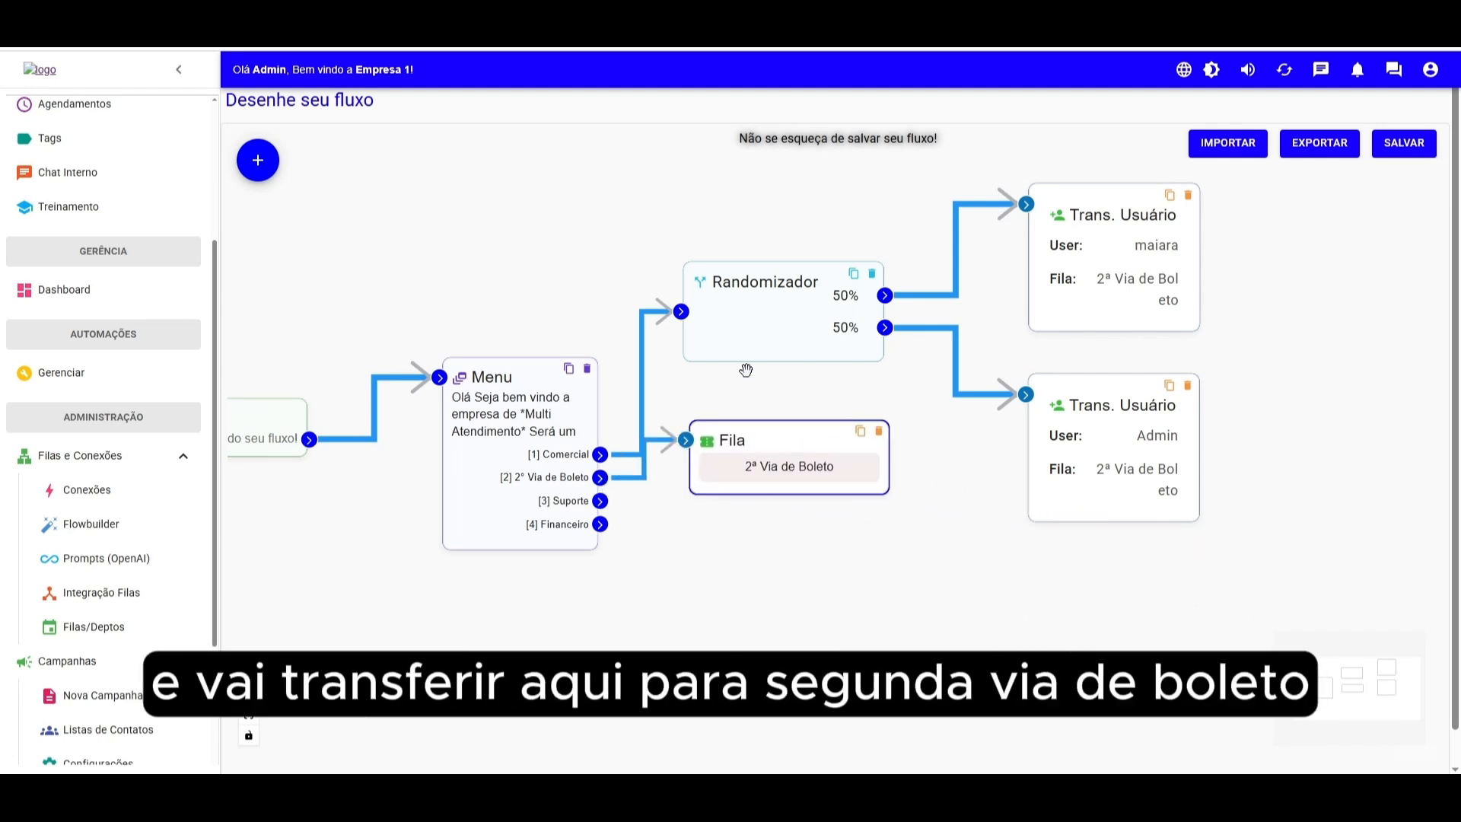
- Nudge the Randomizador and the 2ª Via de Boleto queue block slightly to the right
left_click_drag(760, 335, 769, 333)
left_click_drag(766, 436, 770, 436)
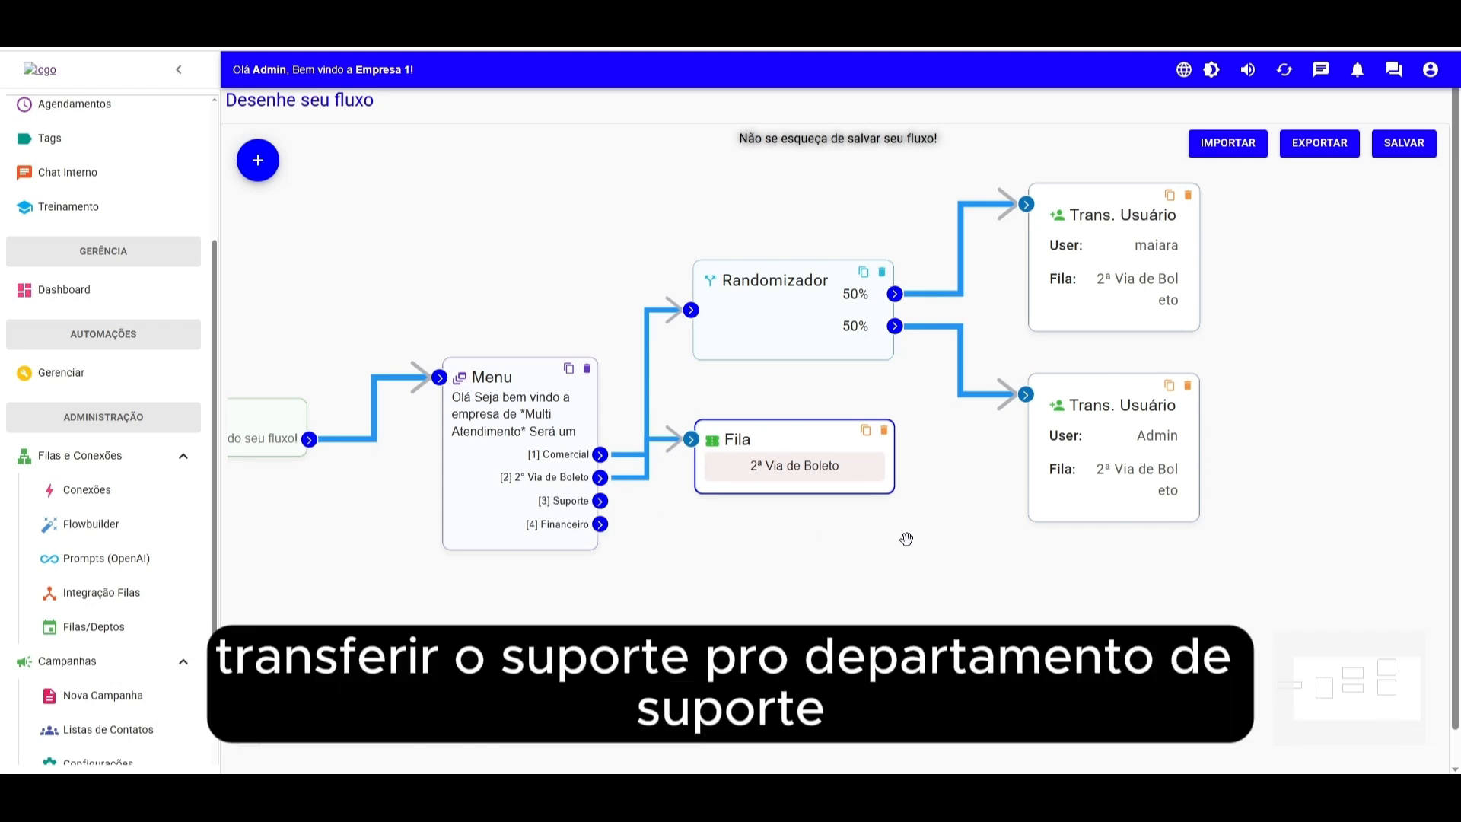
left_click(258, 161)
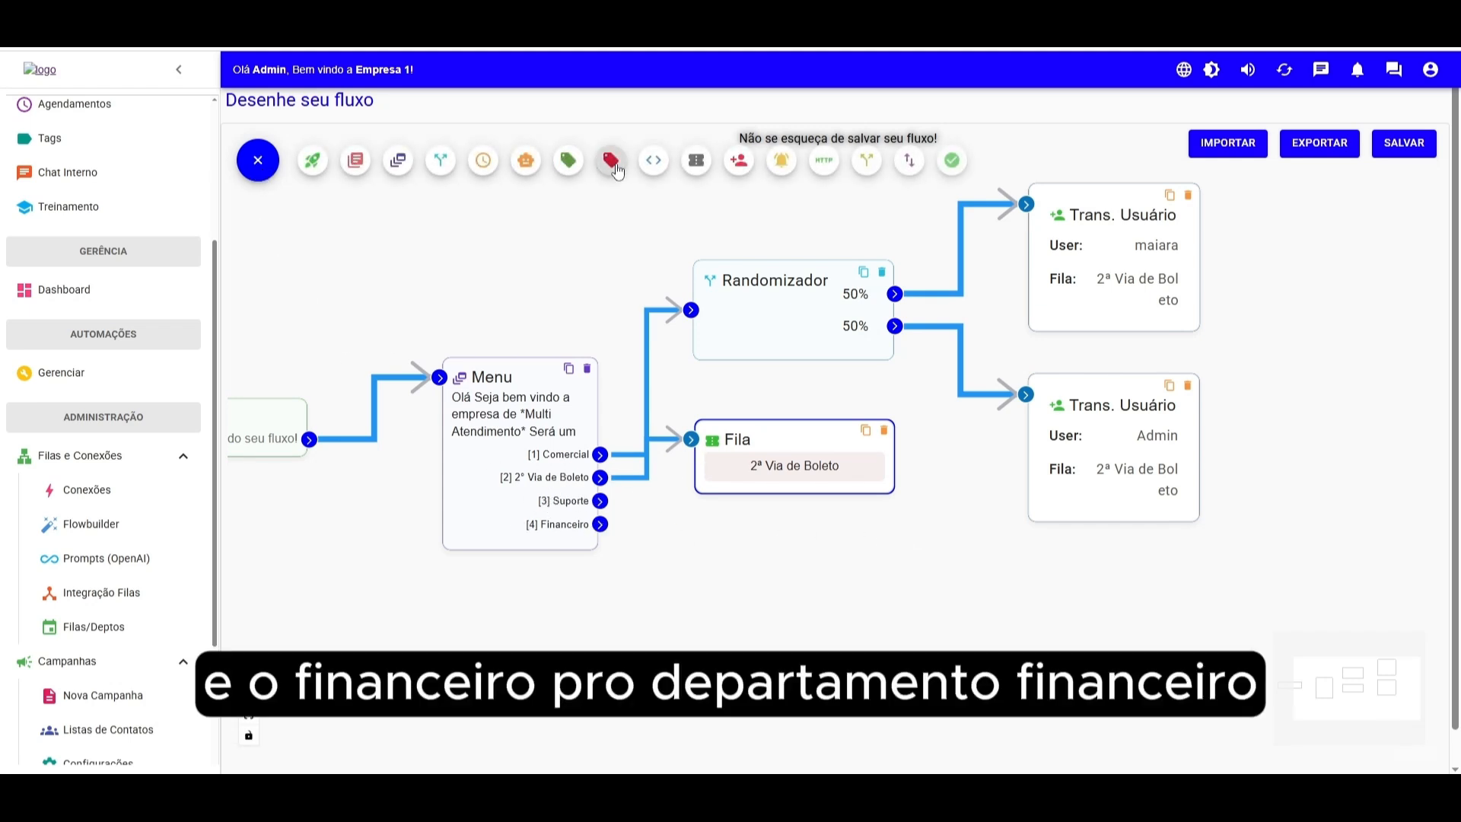
left_click(691, 168)
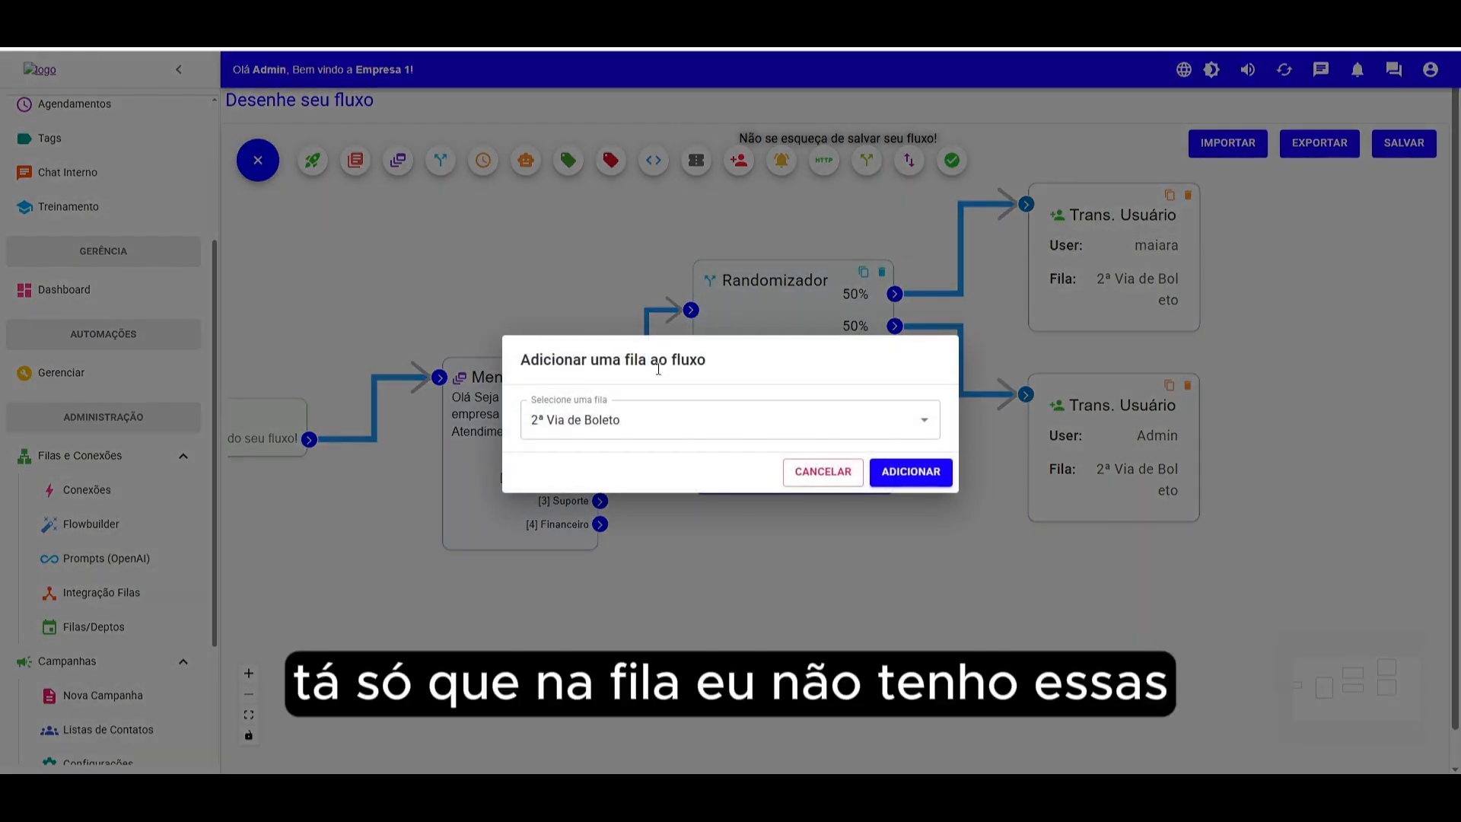
left_click(628, 414)
left_click(703, 361)
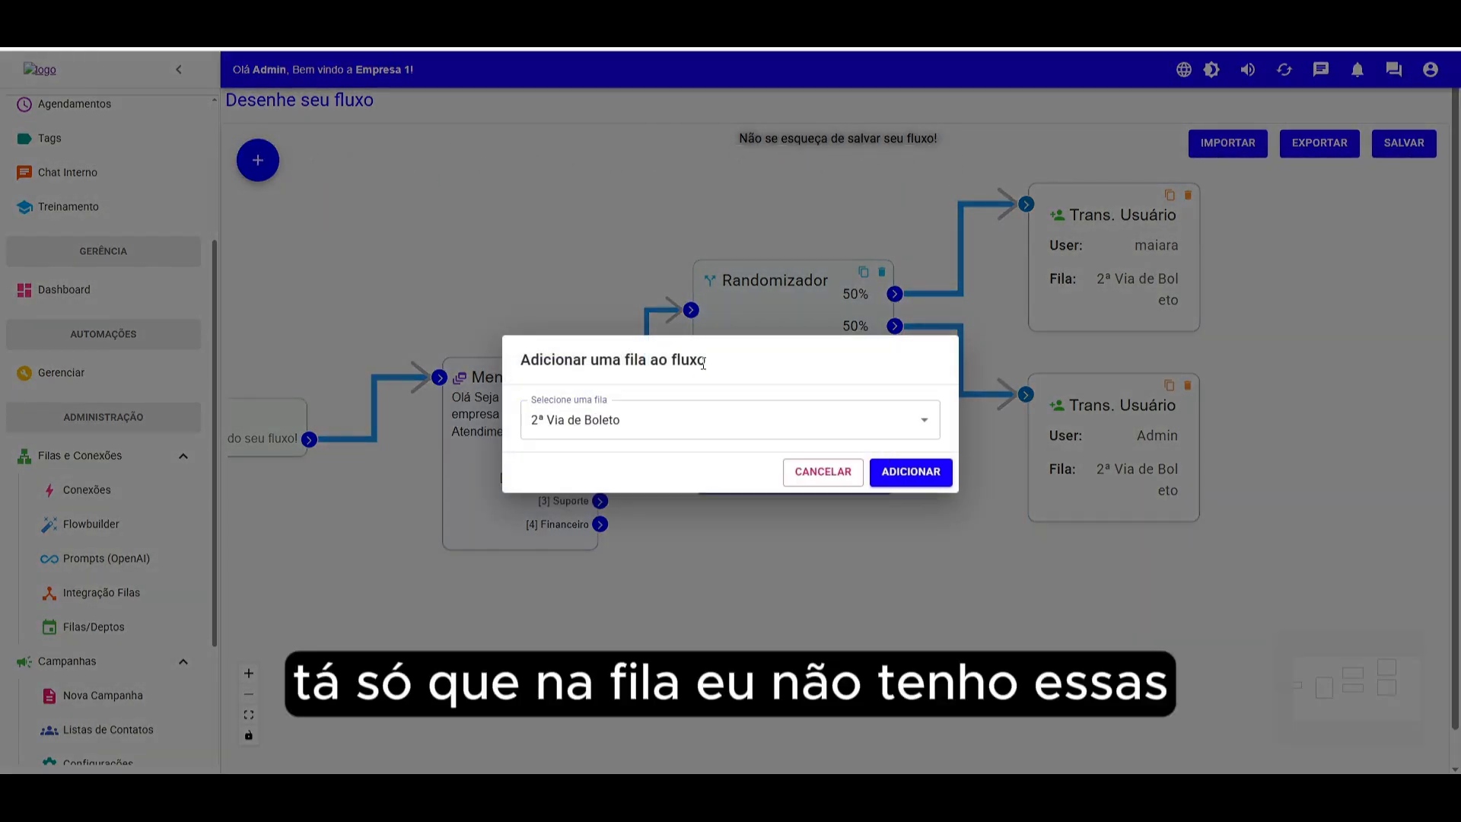
left_click(814, 465)
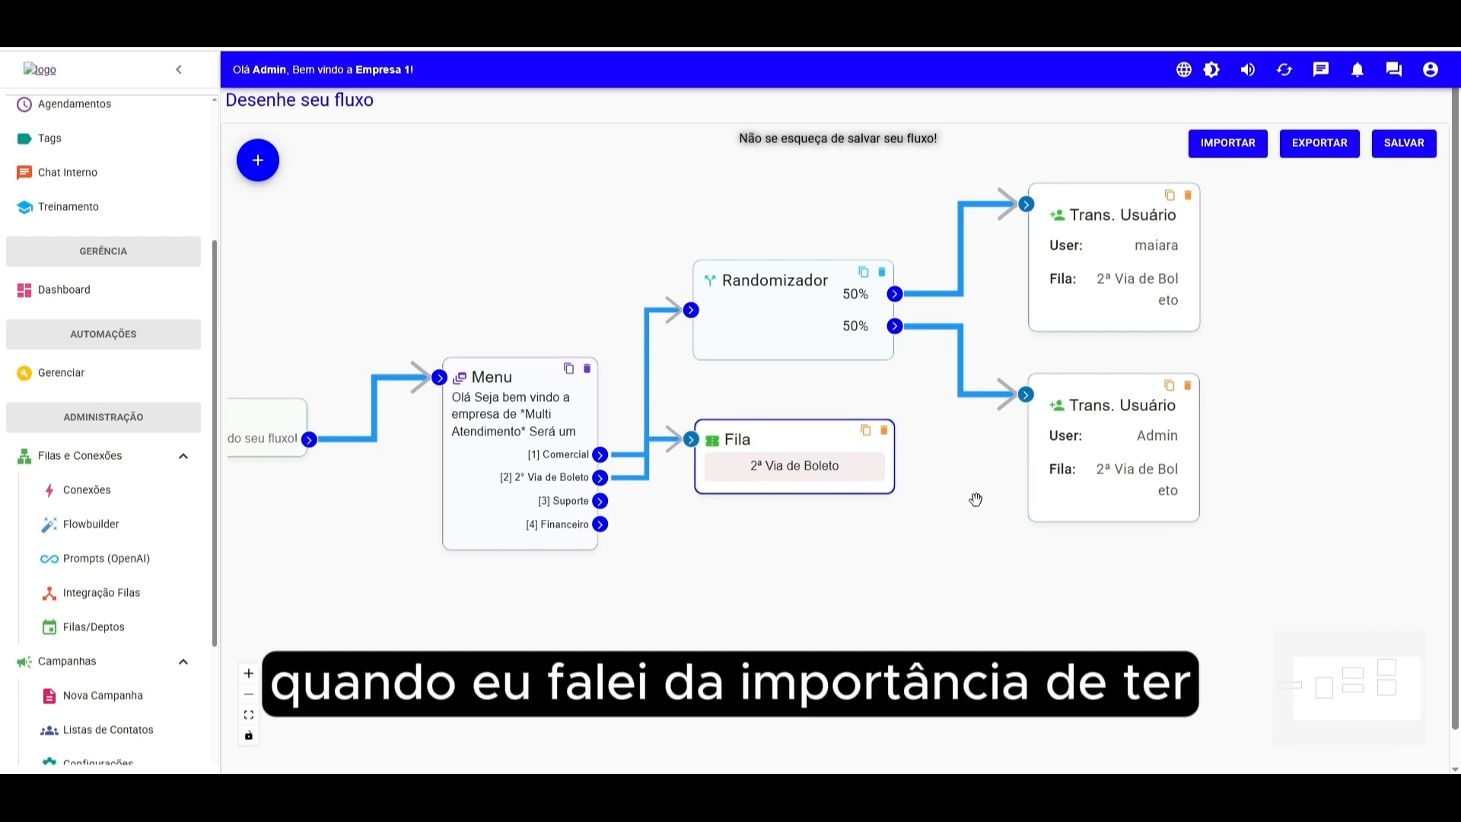
- Save the flow
scroll(974, 499, "down", 2)
left_click_drag(740, 567, 735, 570)
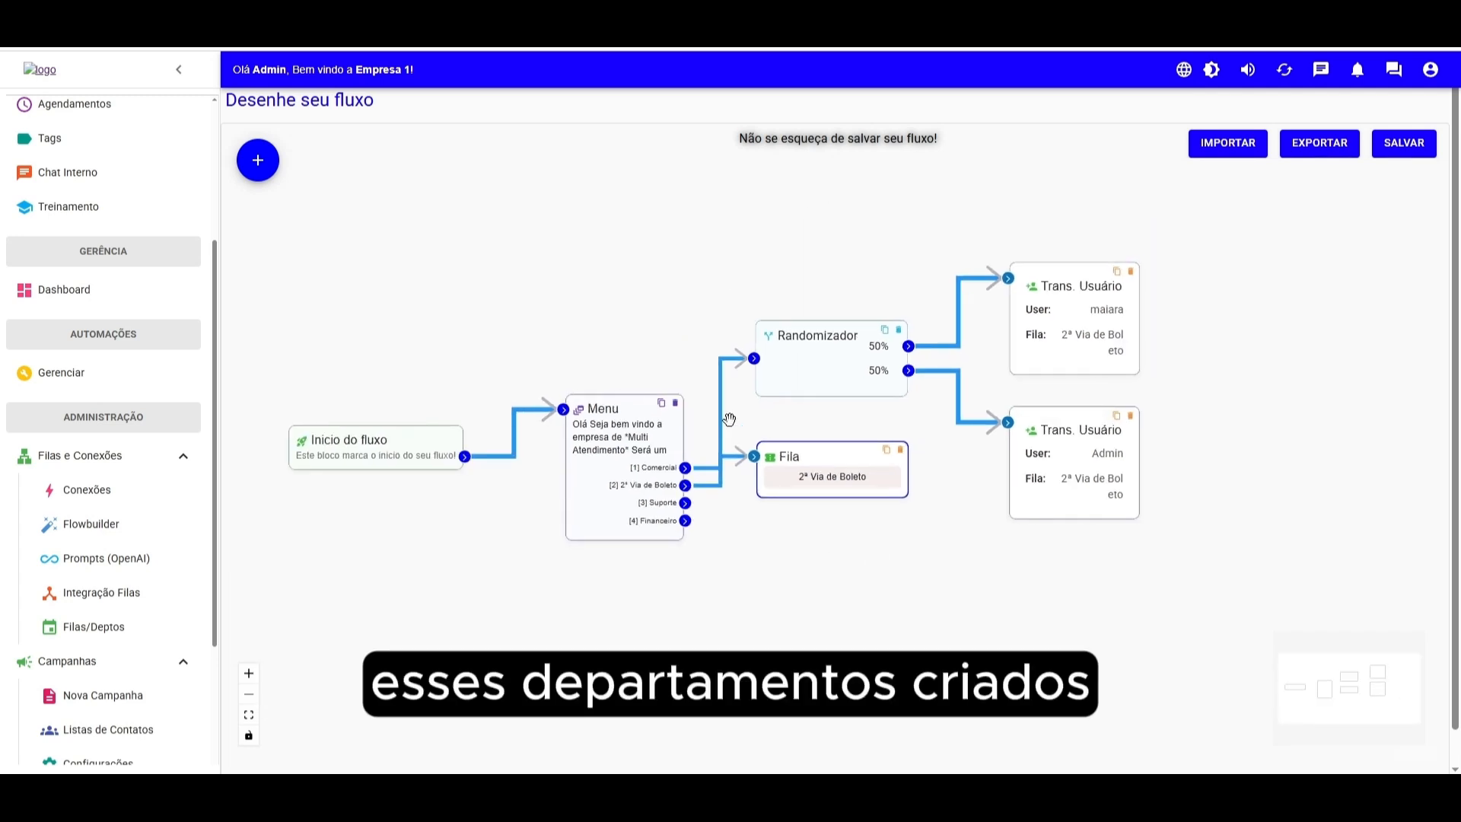
left_click(1406, 144)
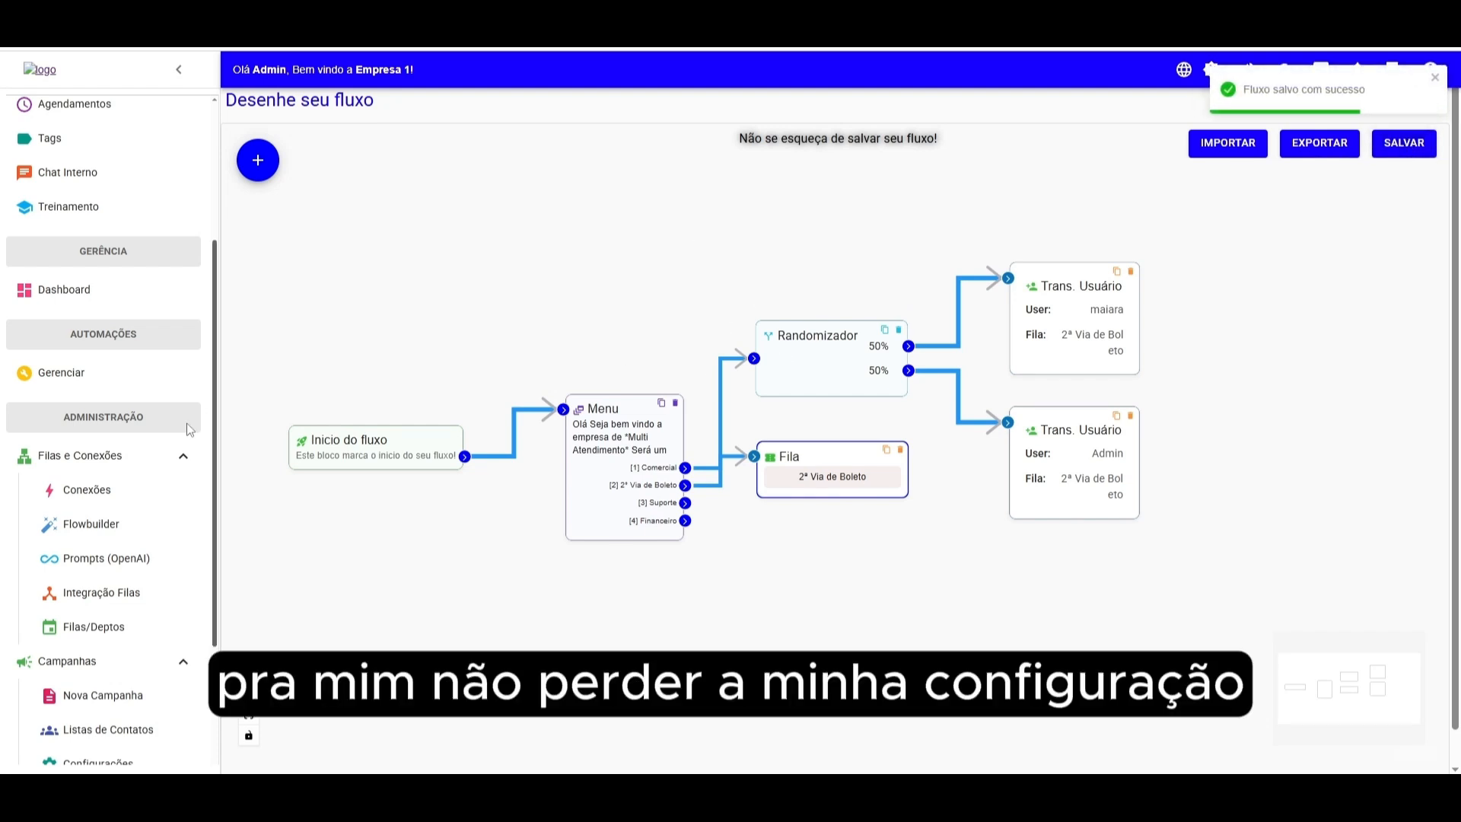
- Create a queue named Suporte with colour #fe9200 and greeting "Aguarde um momento que voce ja sera atendido", copying the greeting
scroll(152, 441, "down", 2)
left_click(176, 473)
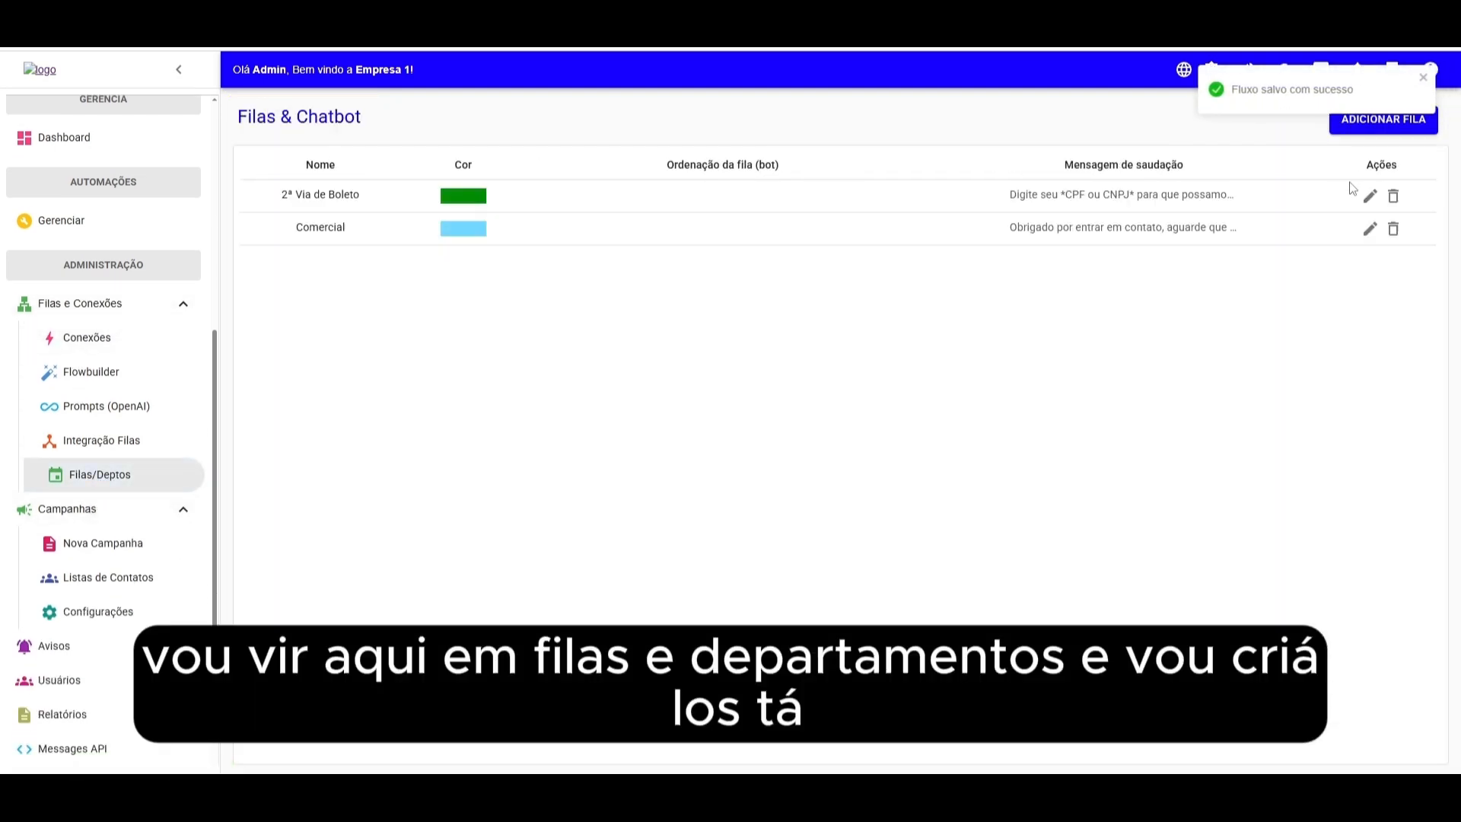
left_click_drag(1263, 230, 1022, 228)
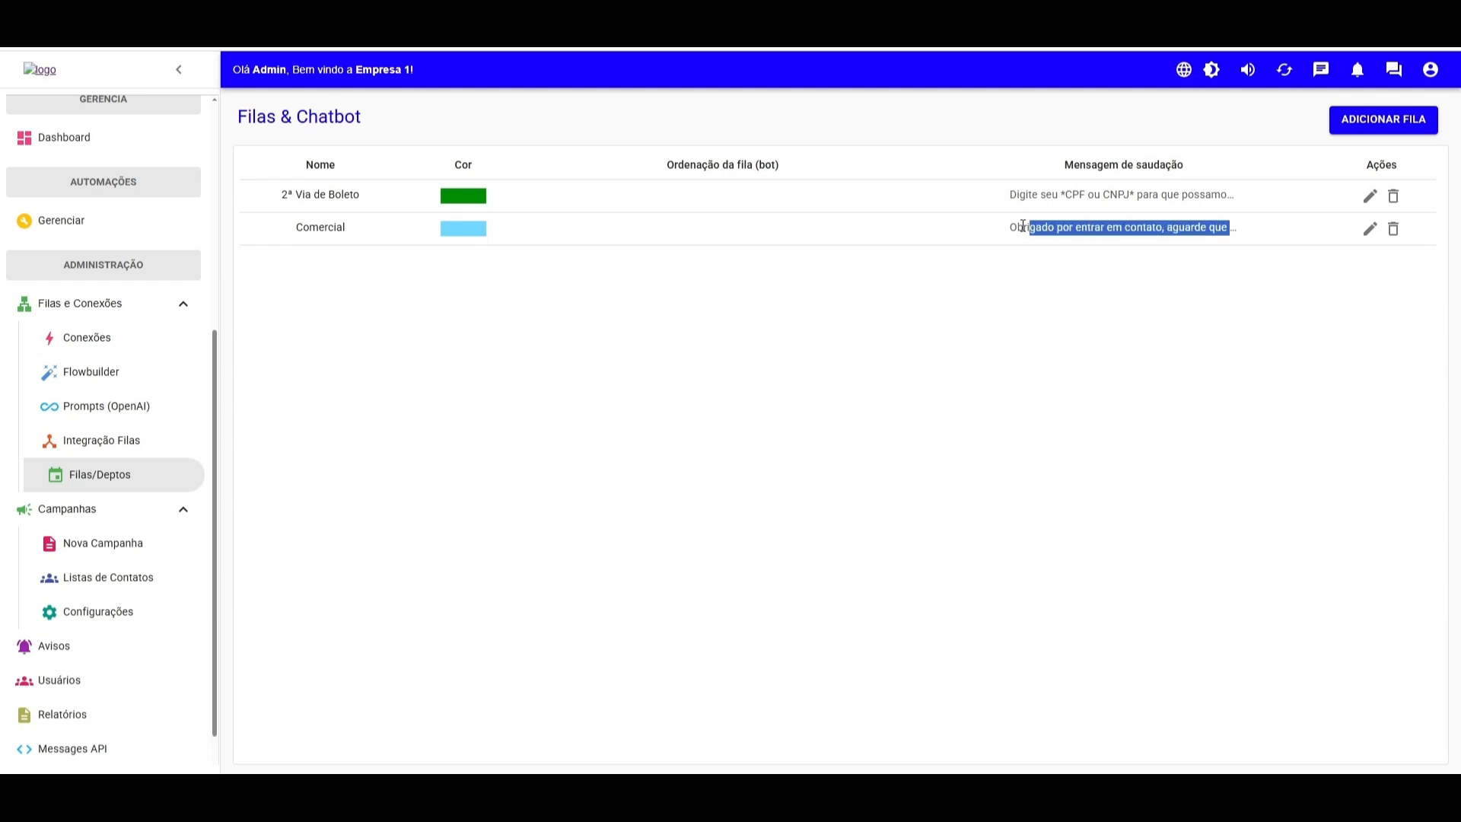
left_click(1386, 120)
type("Supo")
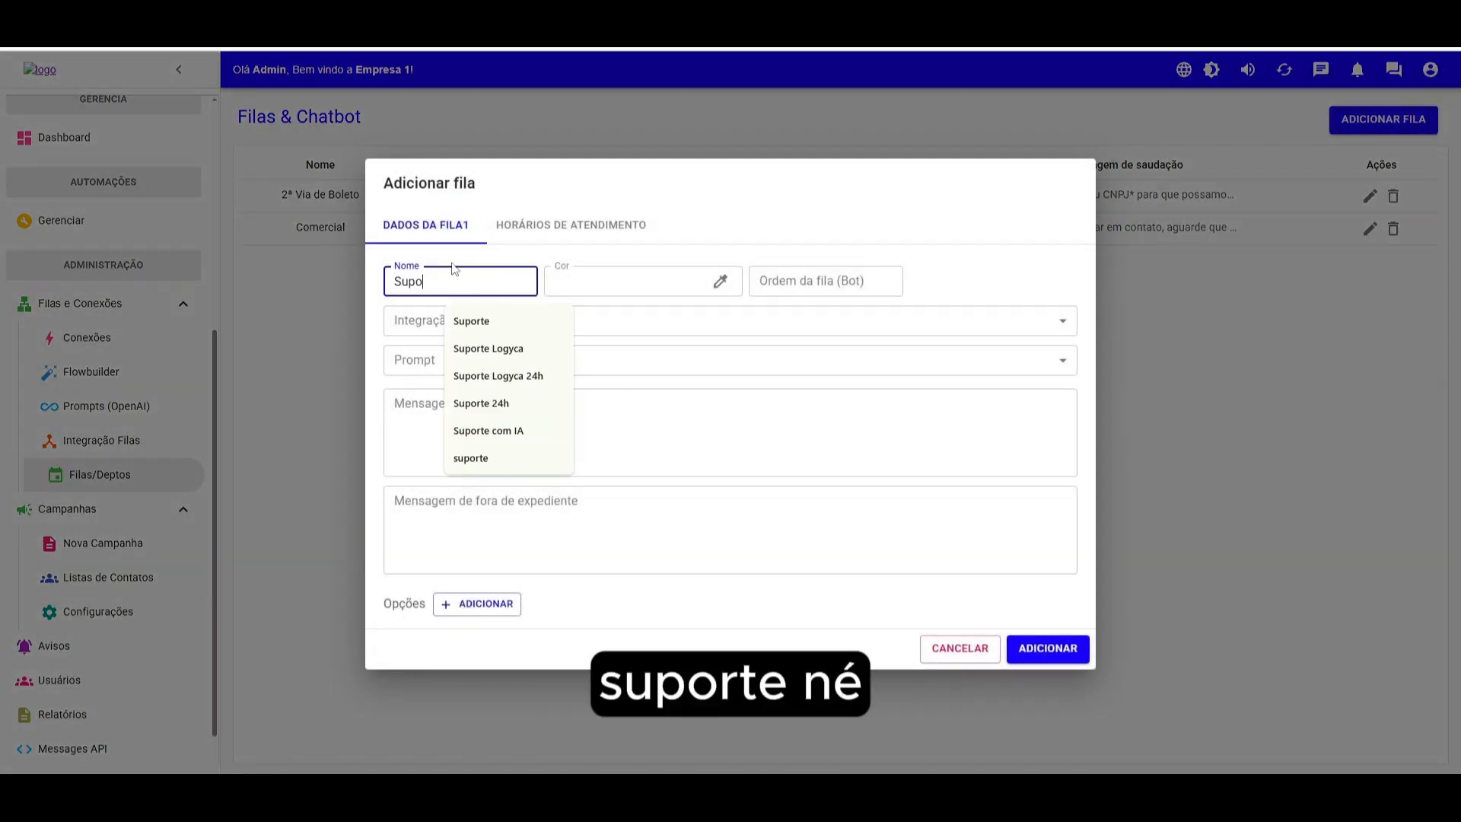
type("rte")
left_click(631, 280)
left_click(544, 445)
left_click(466, 420)
type("Agaurde")
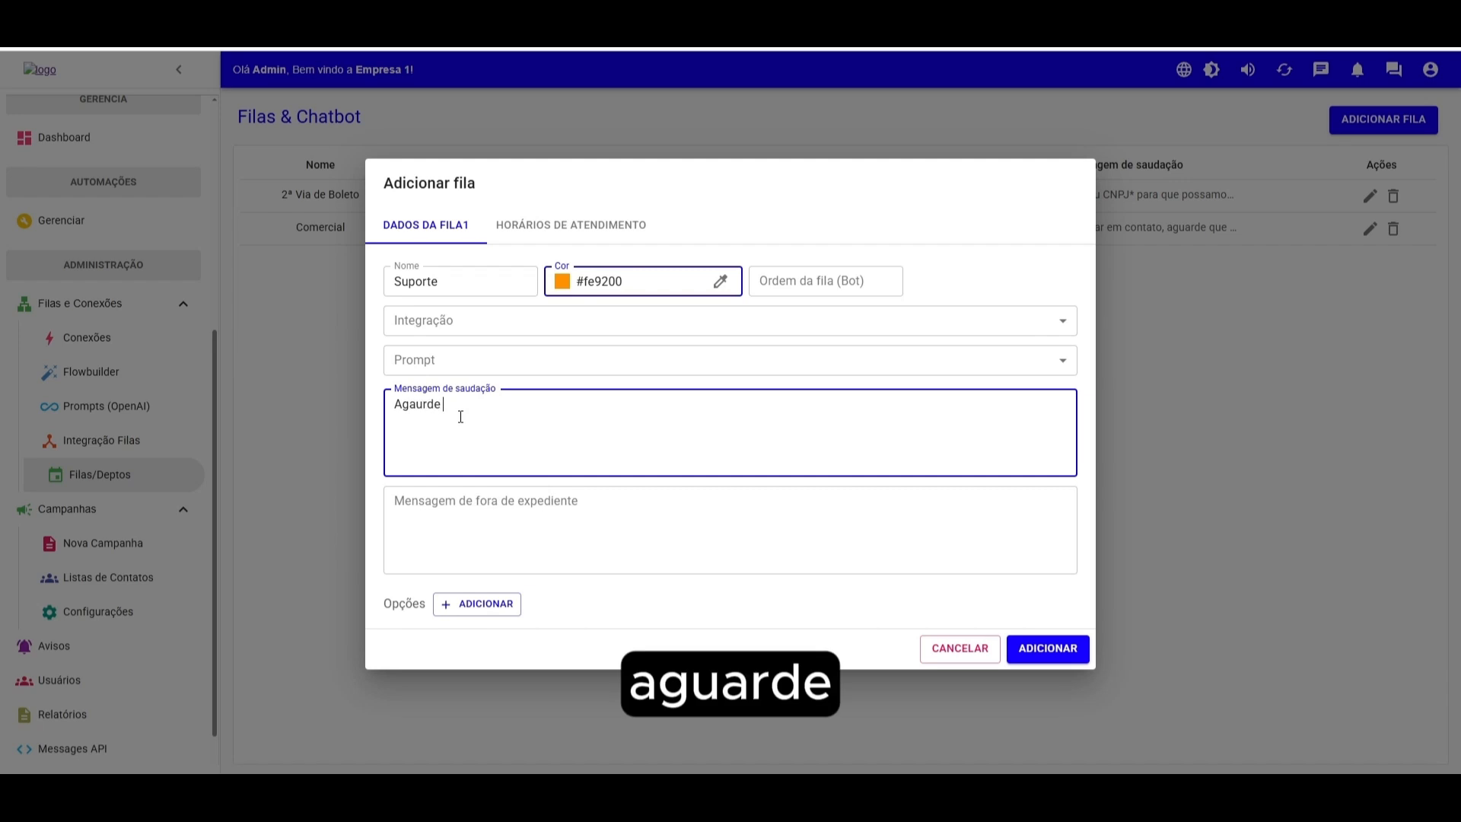
key("BackSpace")
key("BackSpace")
key("BackSpace")
key("BackSpace")
type("uarde um momento que voce ja sera atendido")
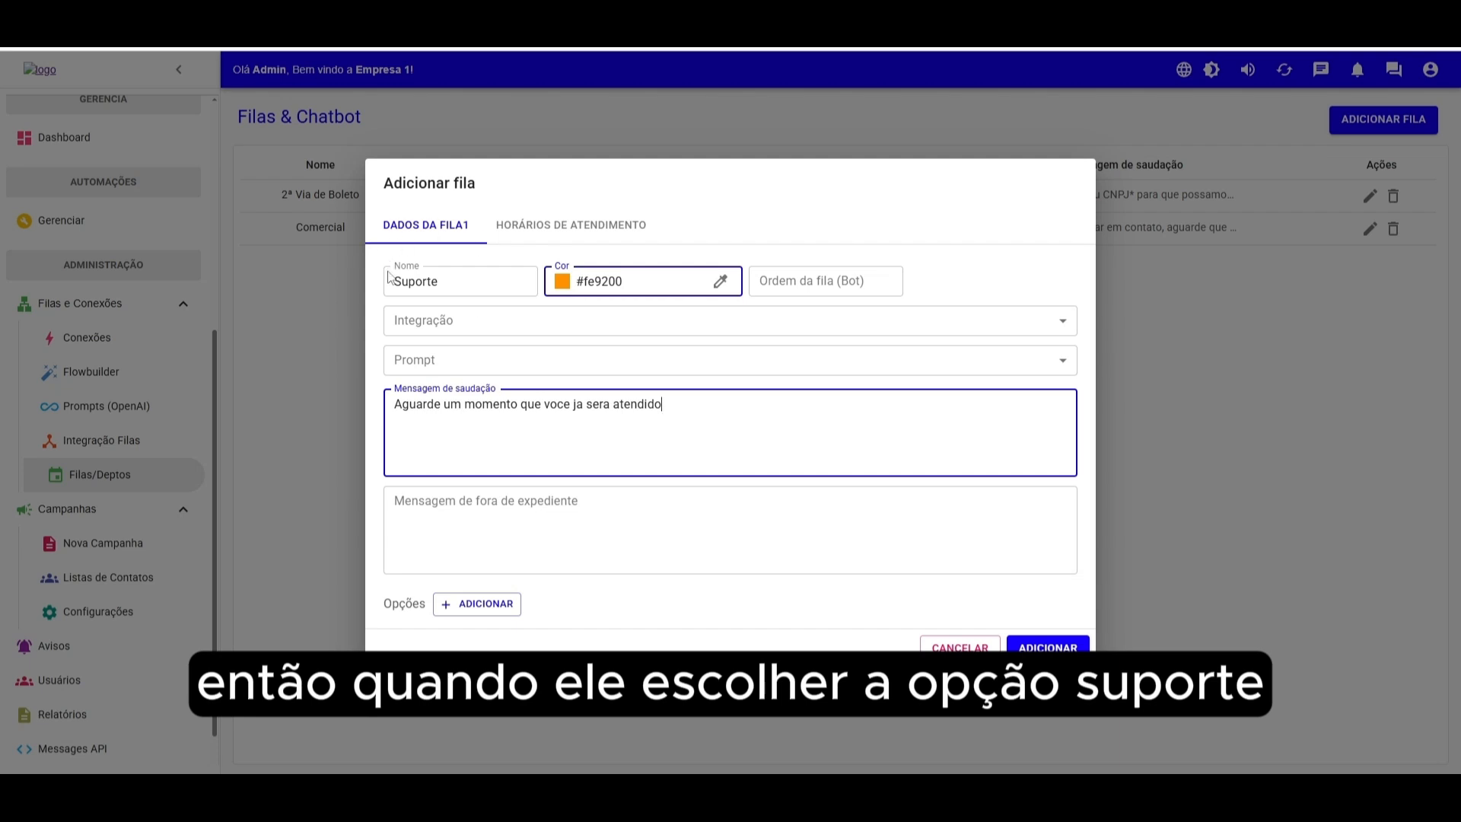
left_click_drag(699, 417, 387, 434)
key("ctrl+c")
left_click(1044, 647)
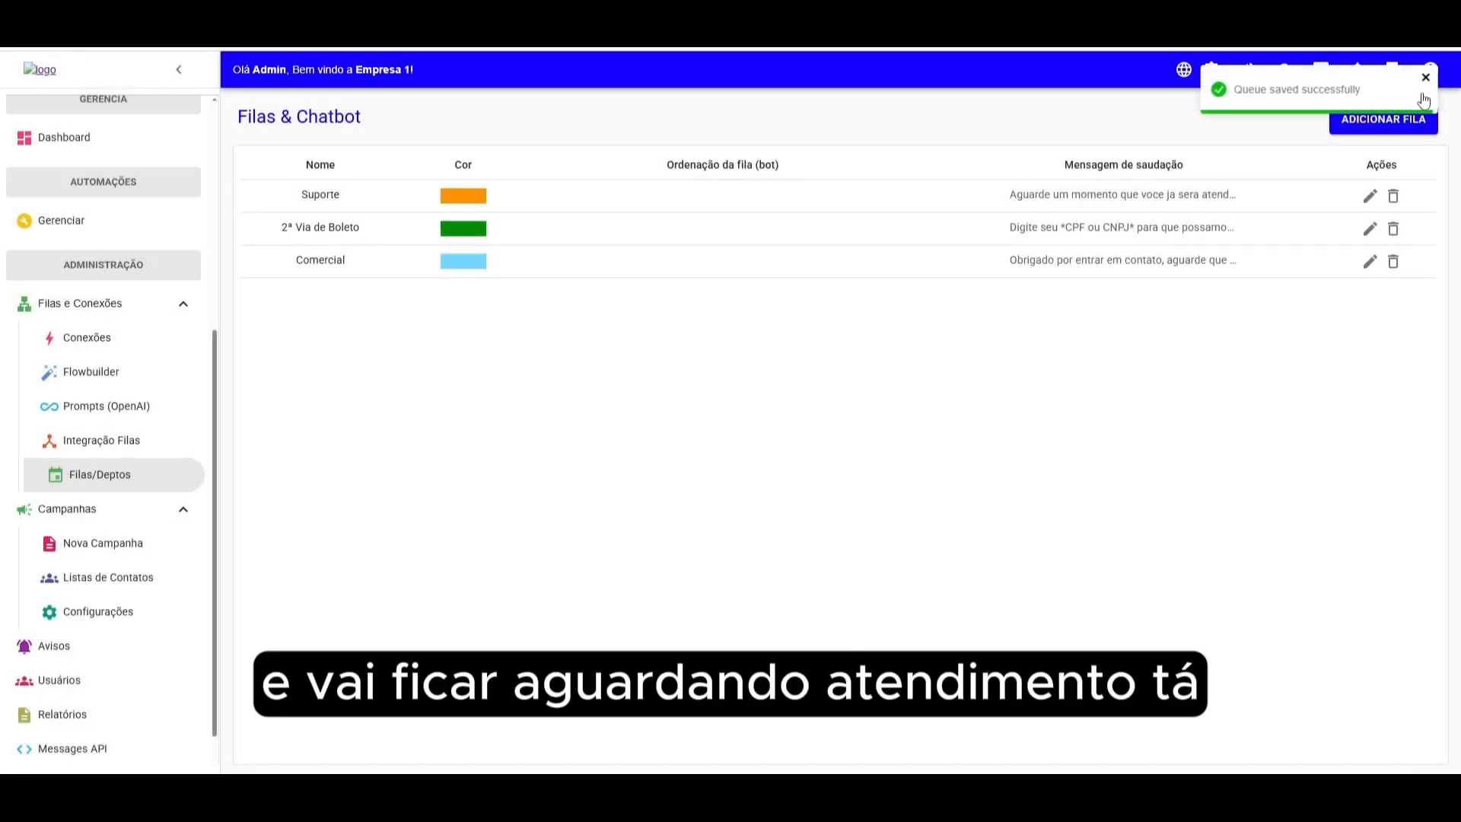
- Create a queue named Financeiro with colour #16a5a5 and the same pasted greeting message
left_click(1372, 135)
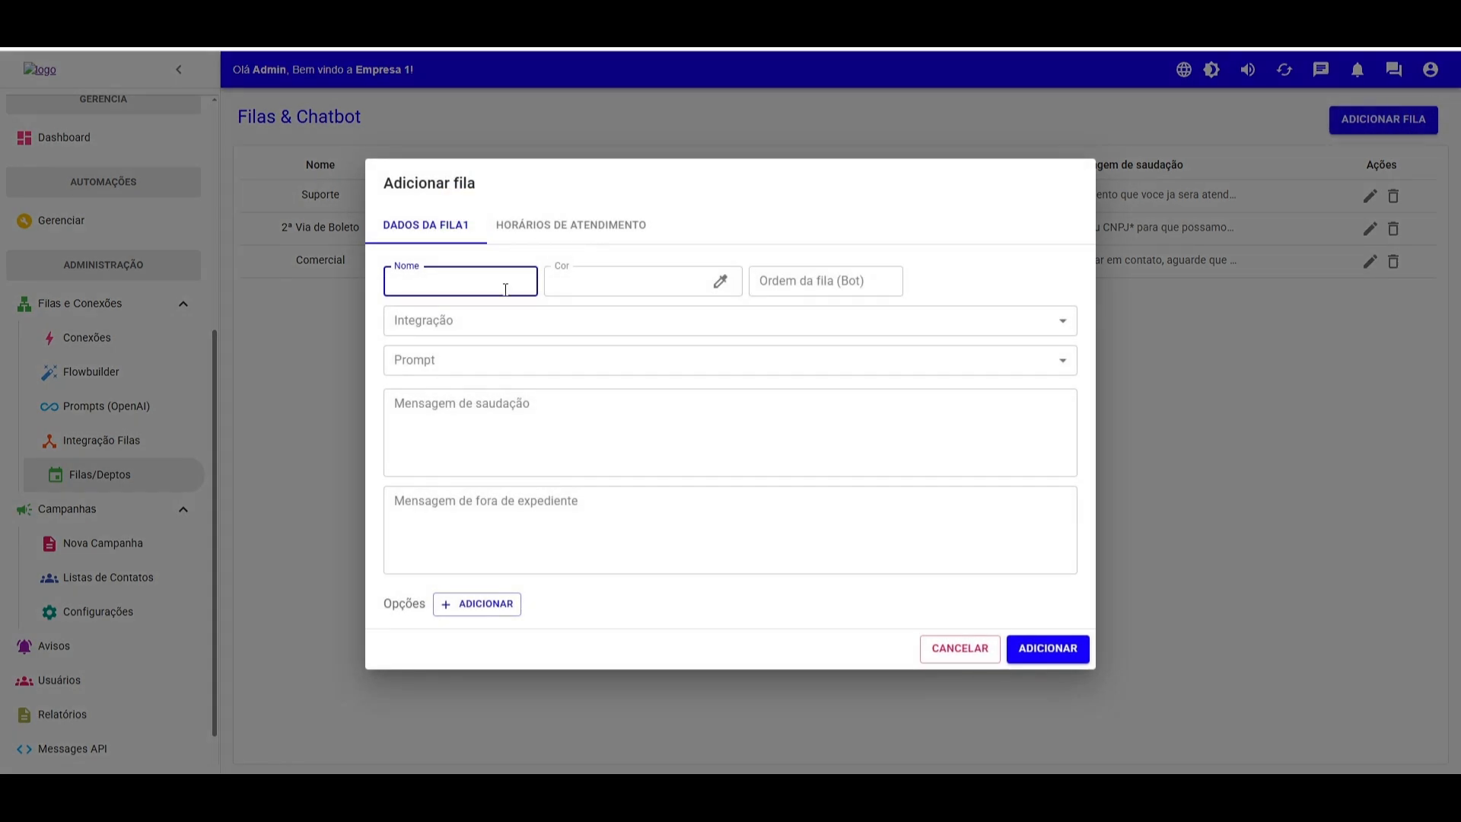
type("Financeiro")
left_click(624, 280)
left_click(930, 445)
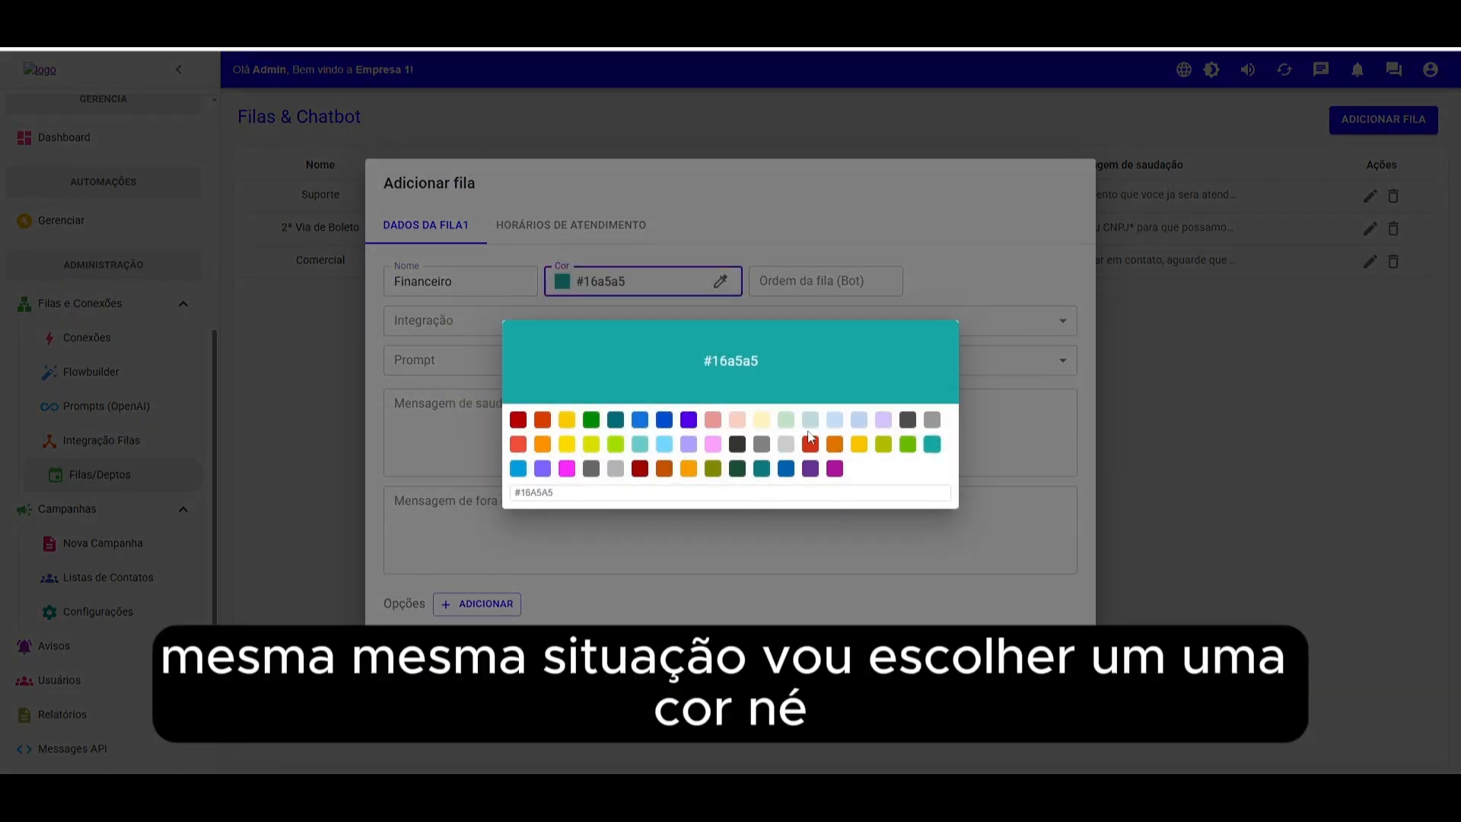
left_click(433, 474)
key("ctrl+v")
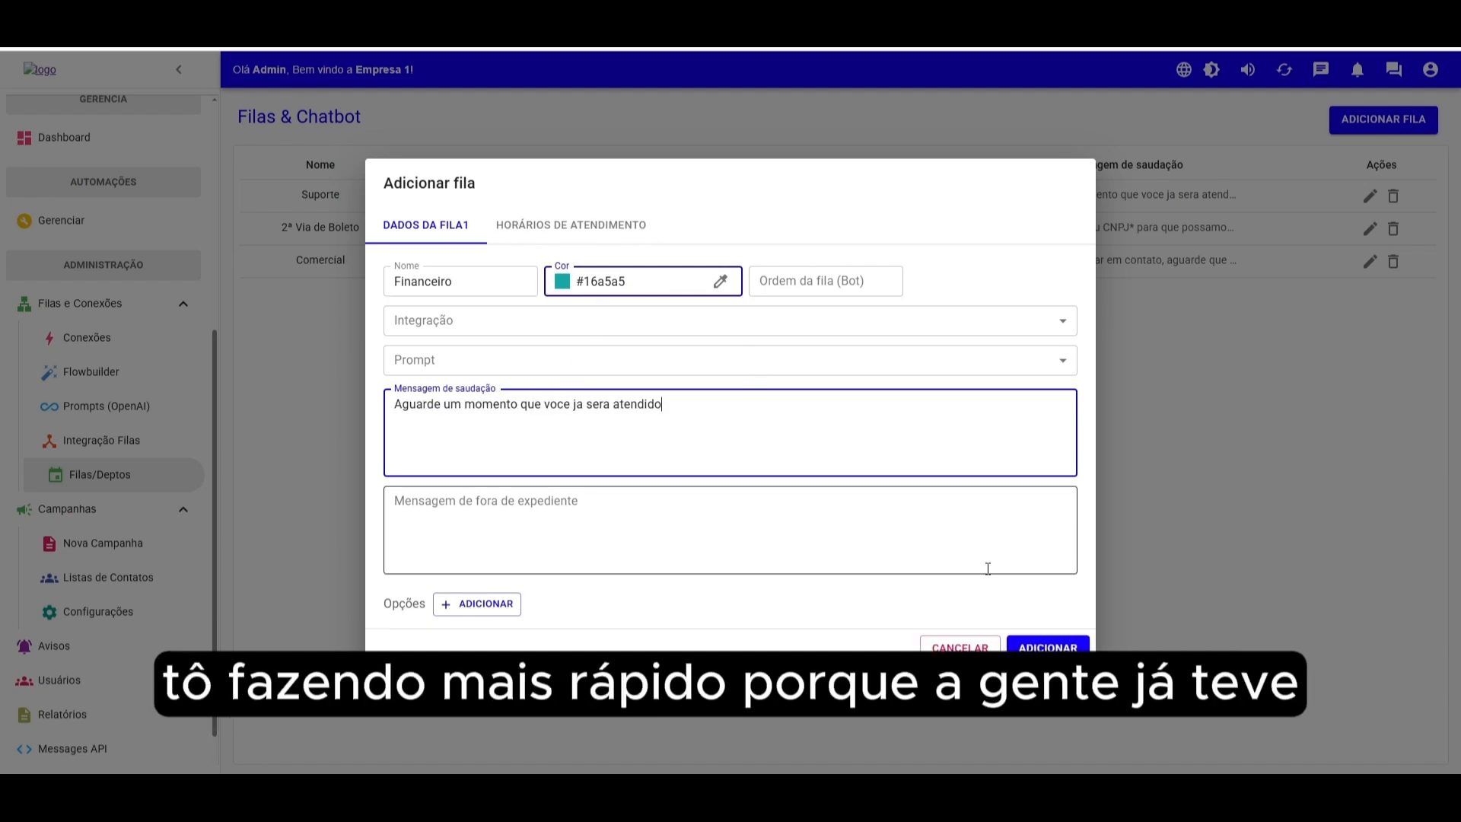
left_click(1054, 648)
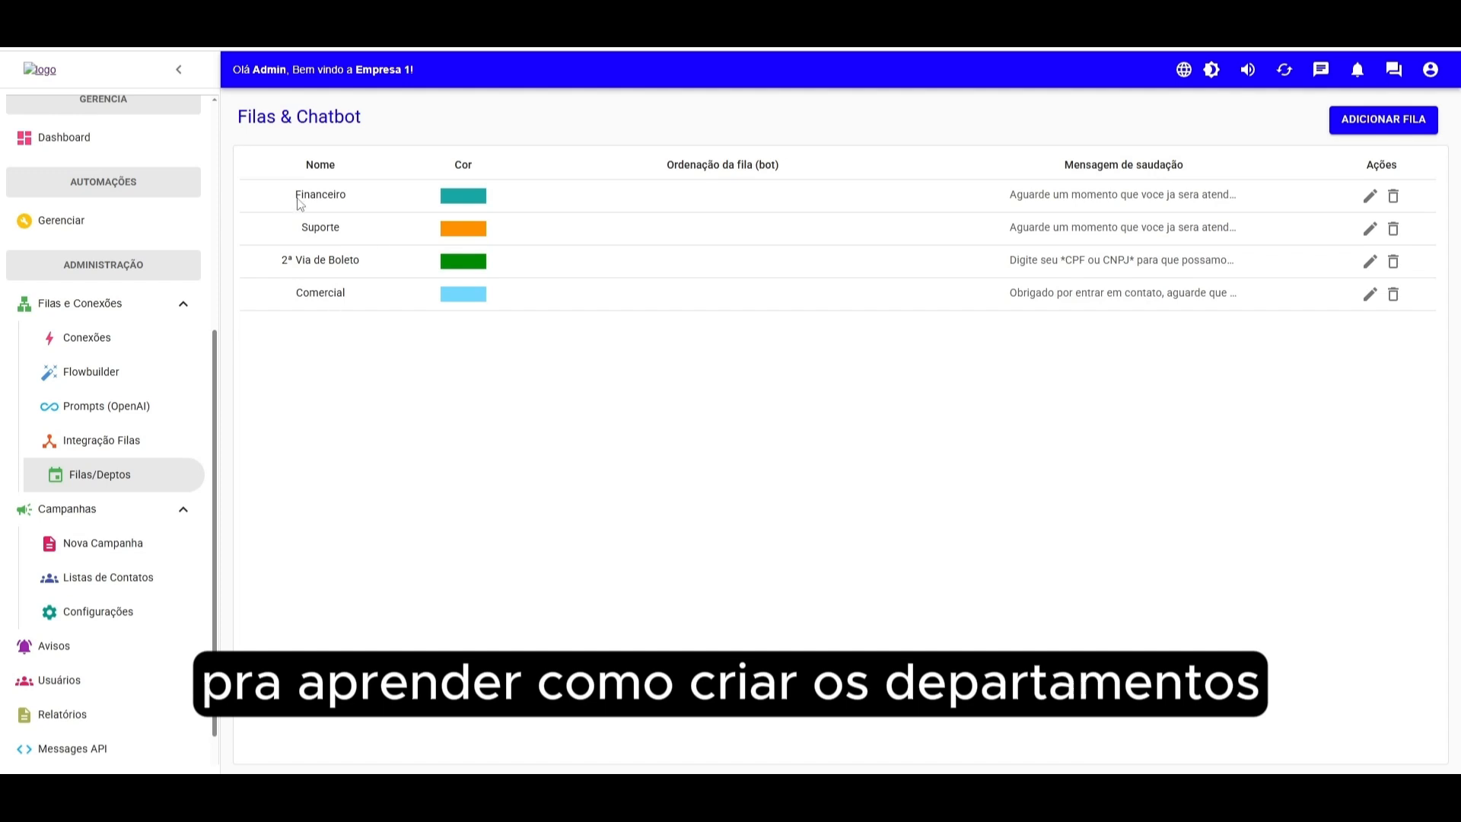
- Edit the first user and assign the Comercial, Suporte and Financeiro queues alongside 2ª Via de Boleto, then save
scroll(169, 493, "down", 1)
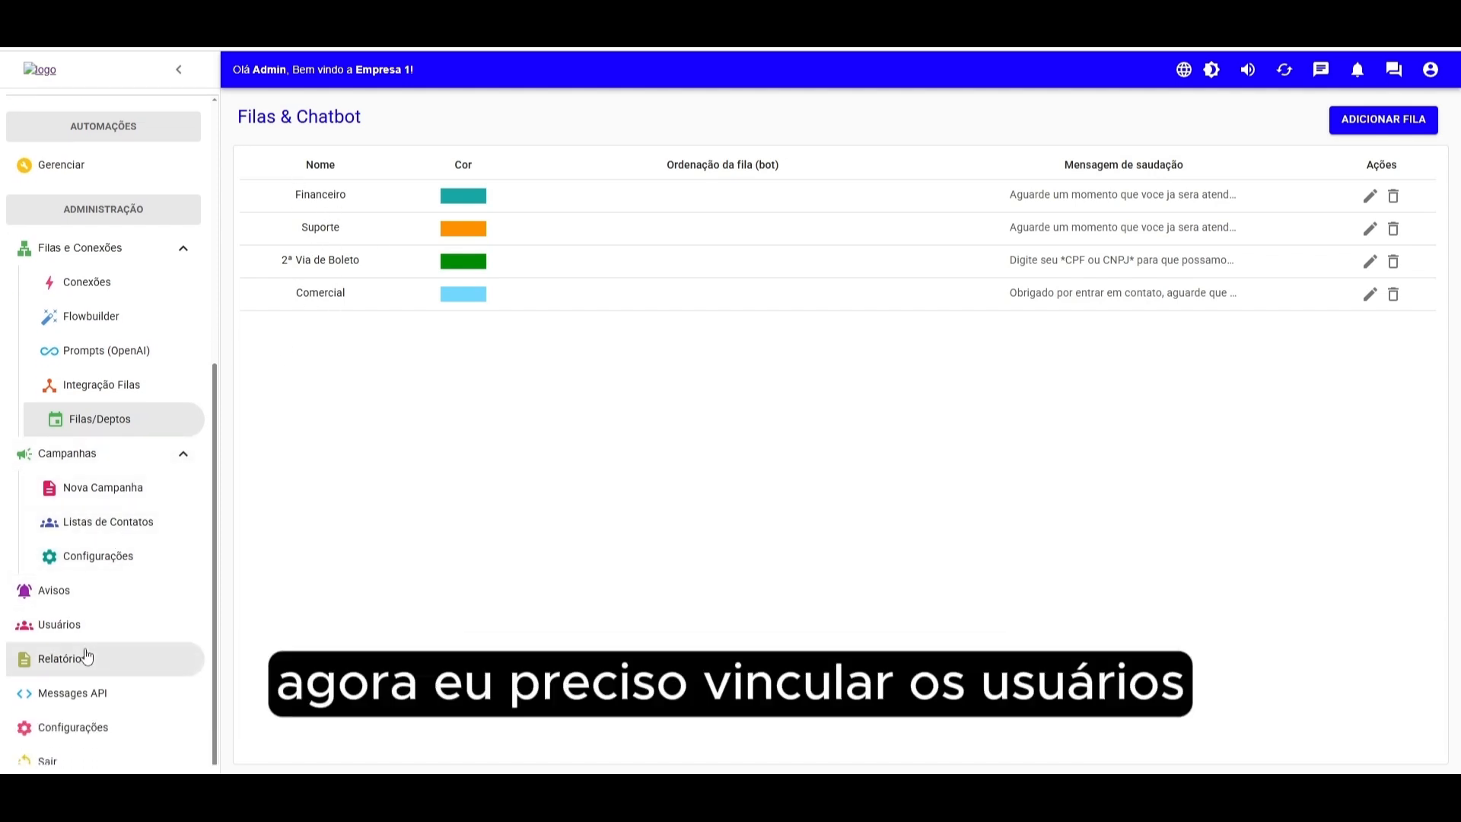
left_click(70, 630)
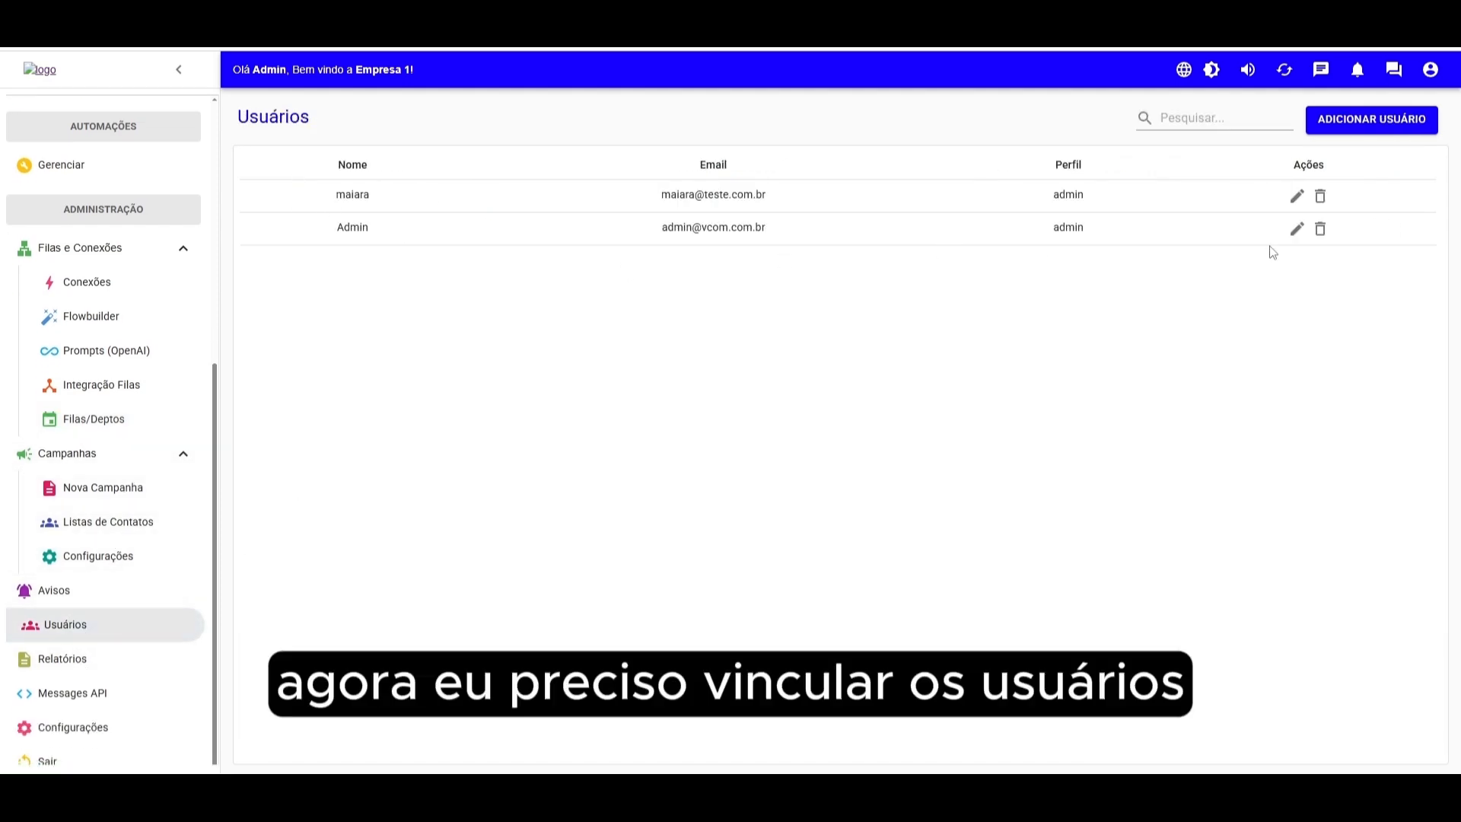
left_click(1297, 195)
left_click(723, 491)
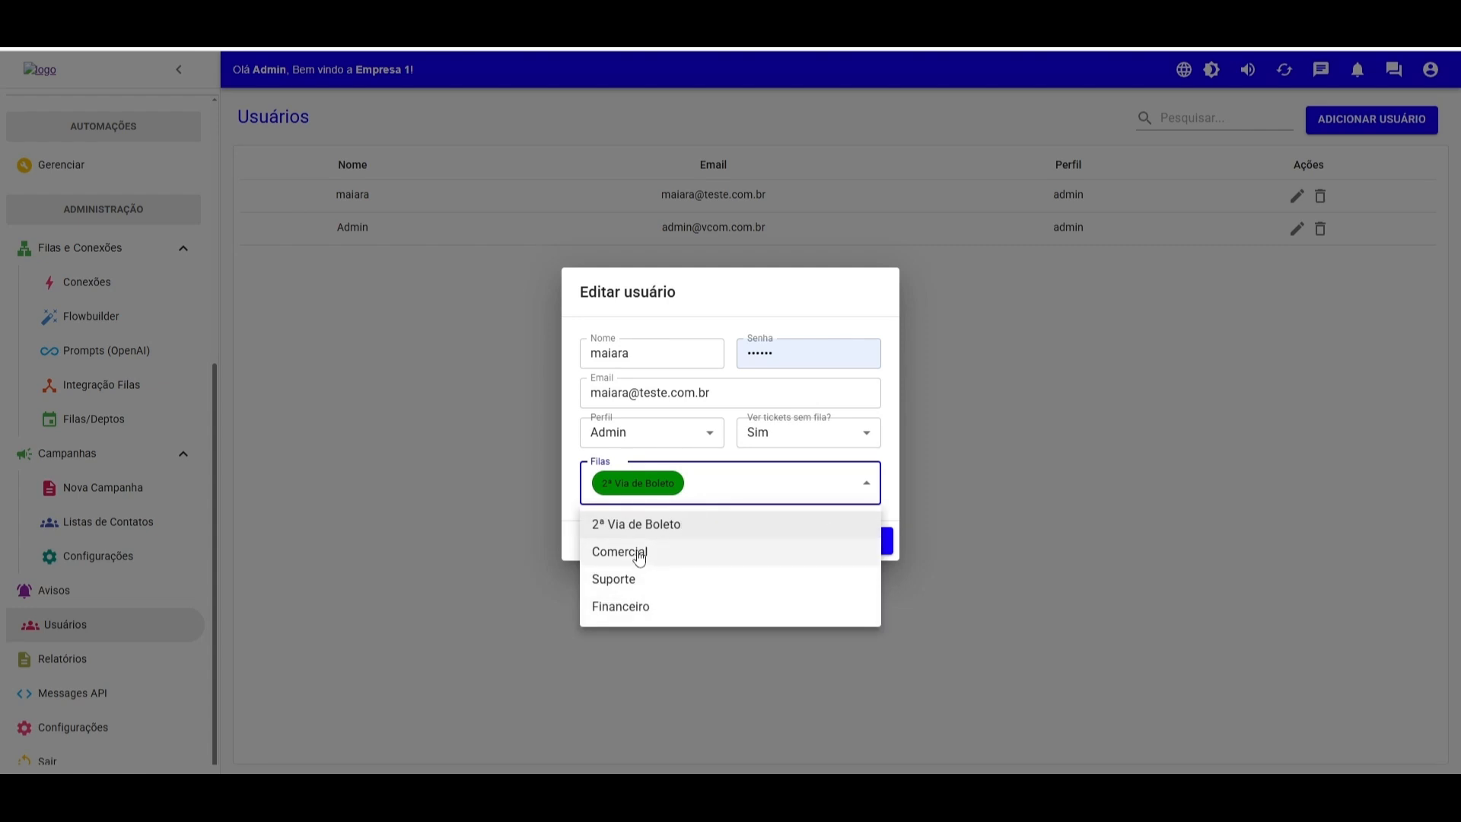
left_click(644, 528)
left_click(642, 524)
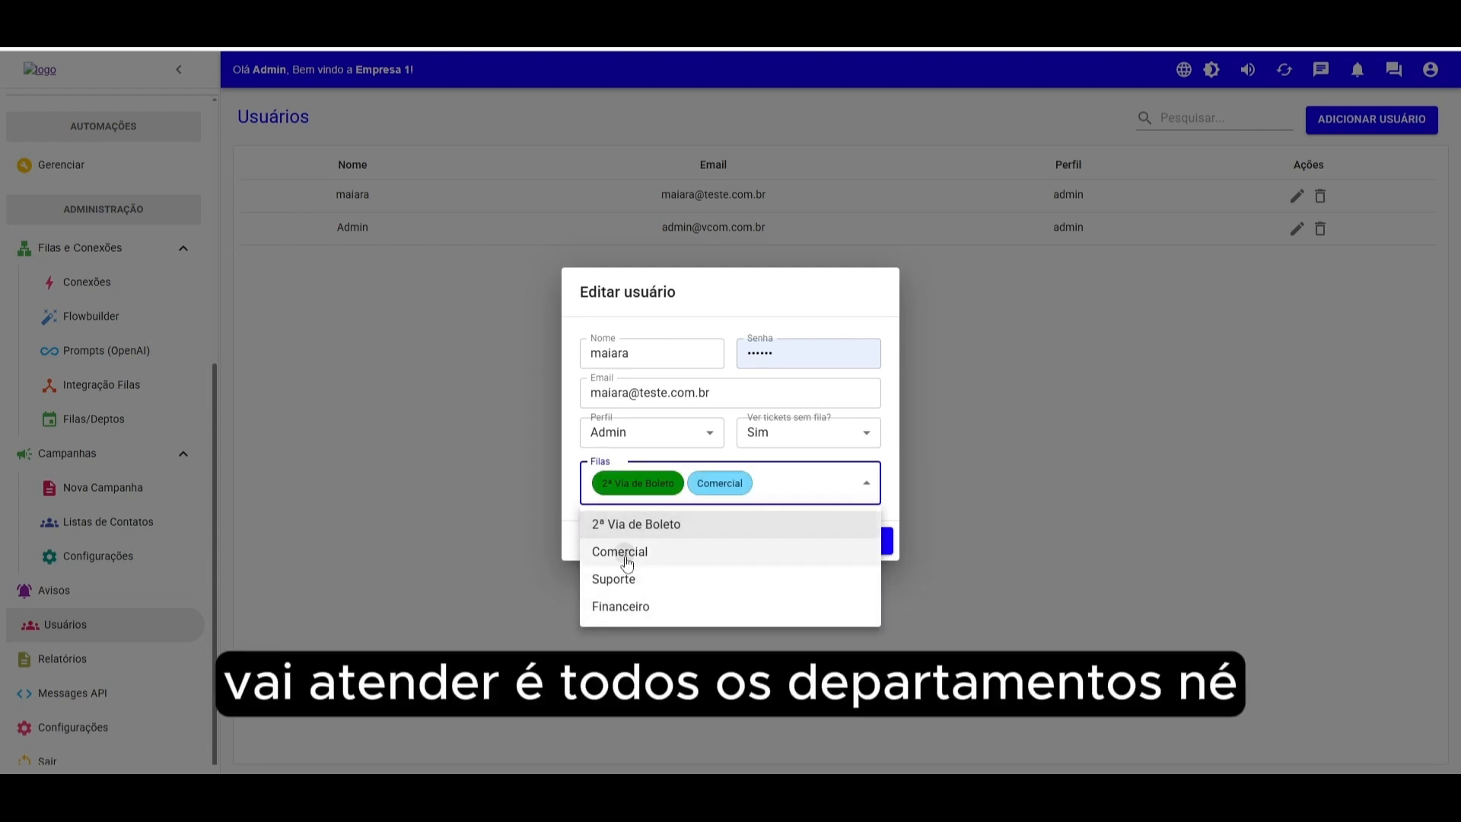
left_click(627, 558)
left_click(613, 579)
left_click(621, 606)
left_click(873, 555)
left_click(861, 553)
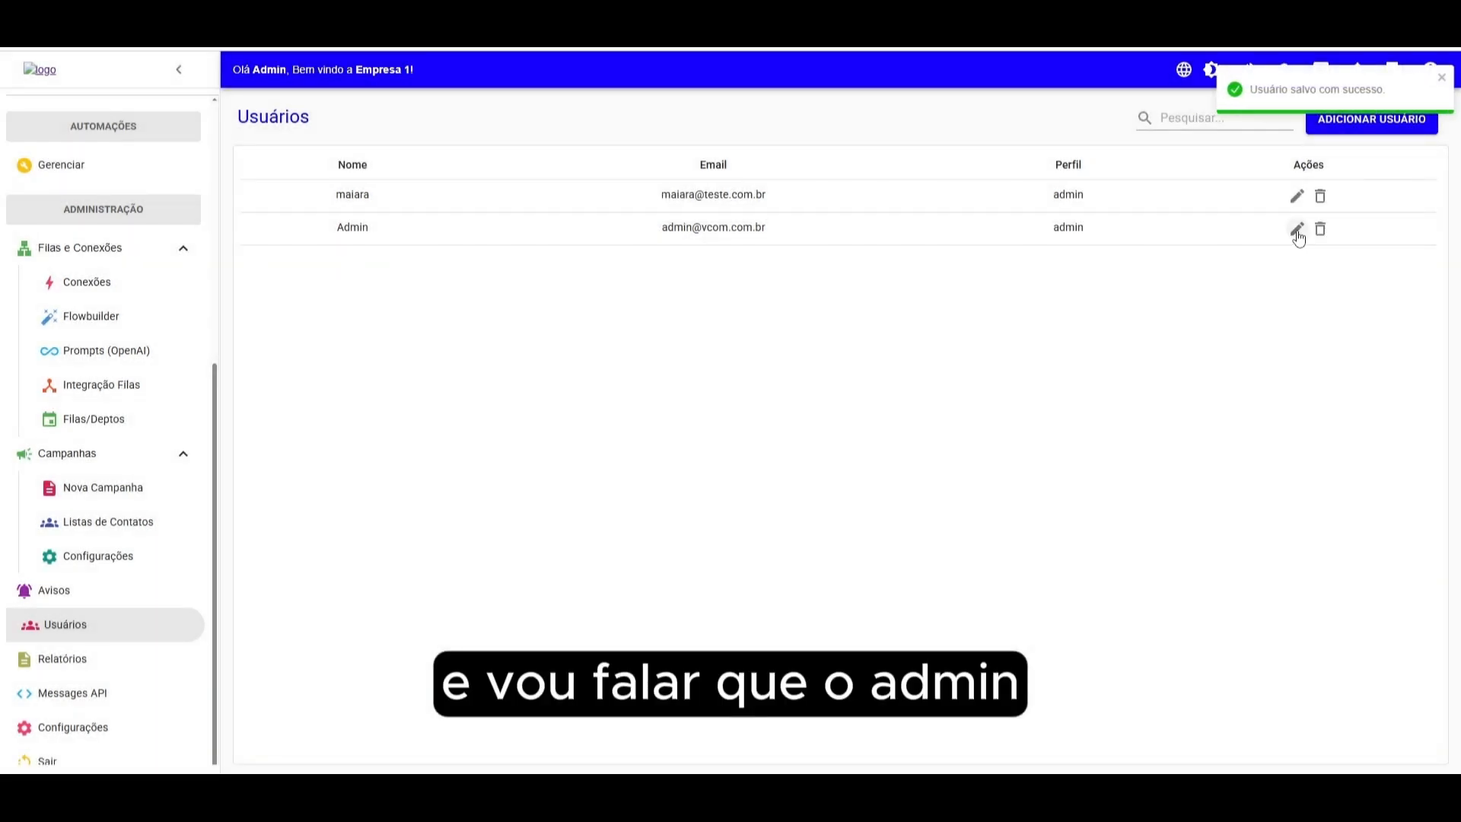
- Edit the Admin user and assign the Comercial, Suporte and Financeiro queues as well, then save
left_click(1296, 229)
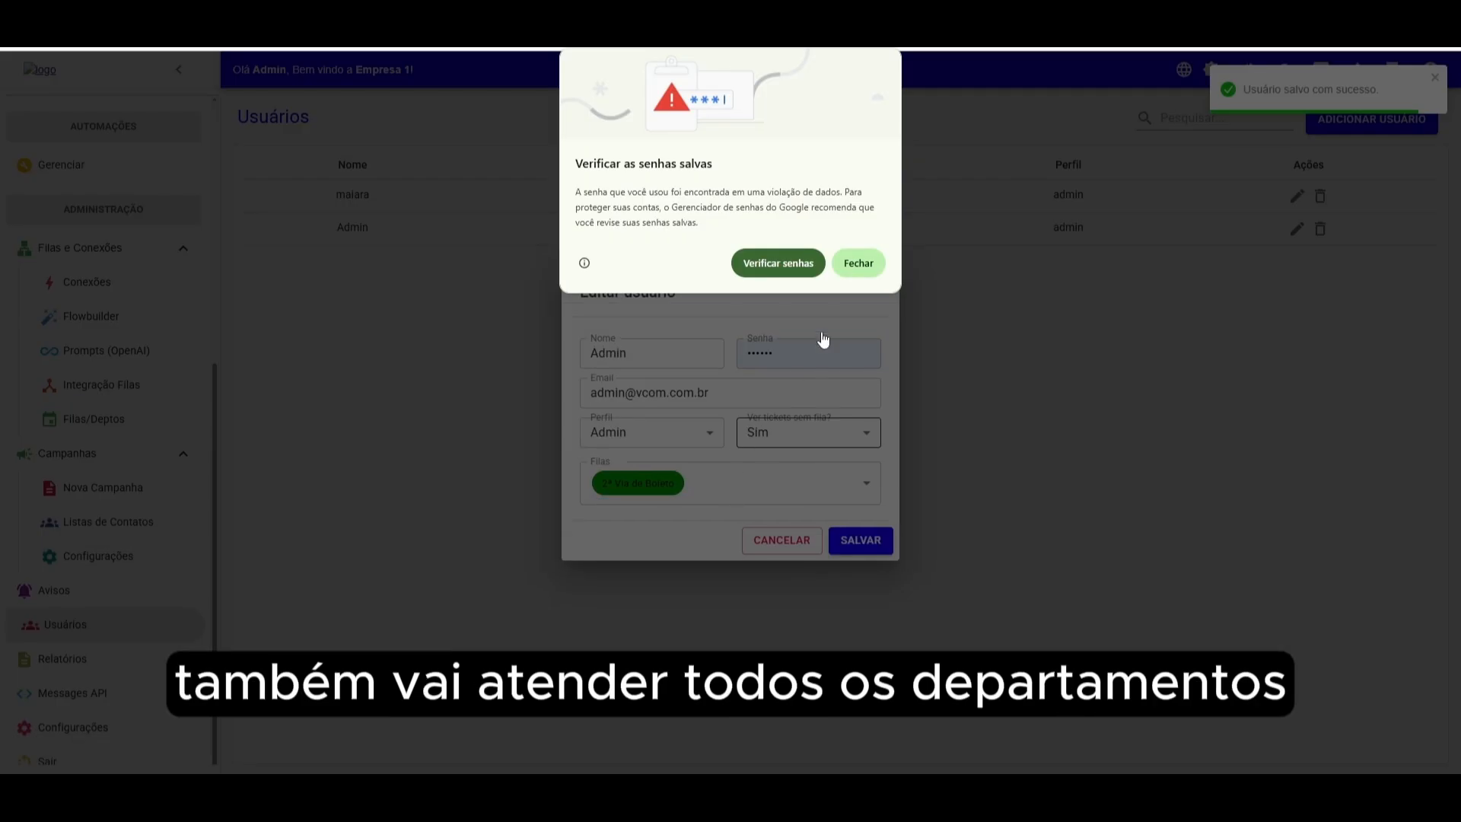
left_click(852, 267)
left_click(761, 491)
left_click(620, 552)
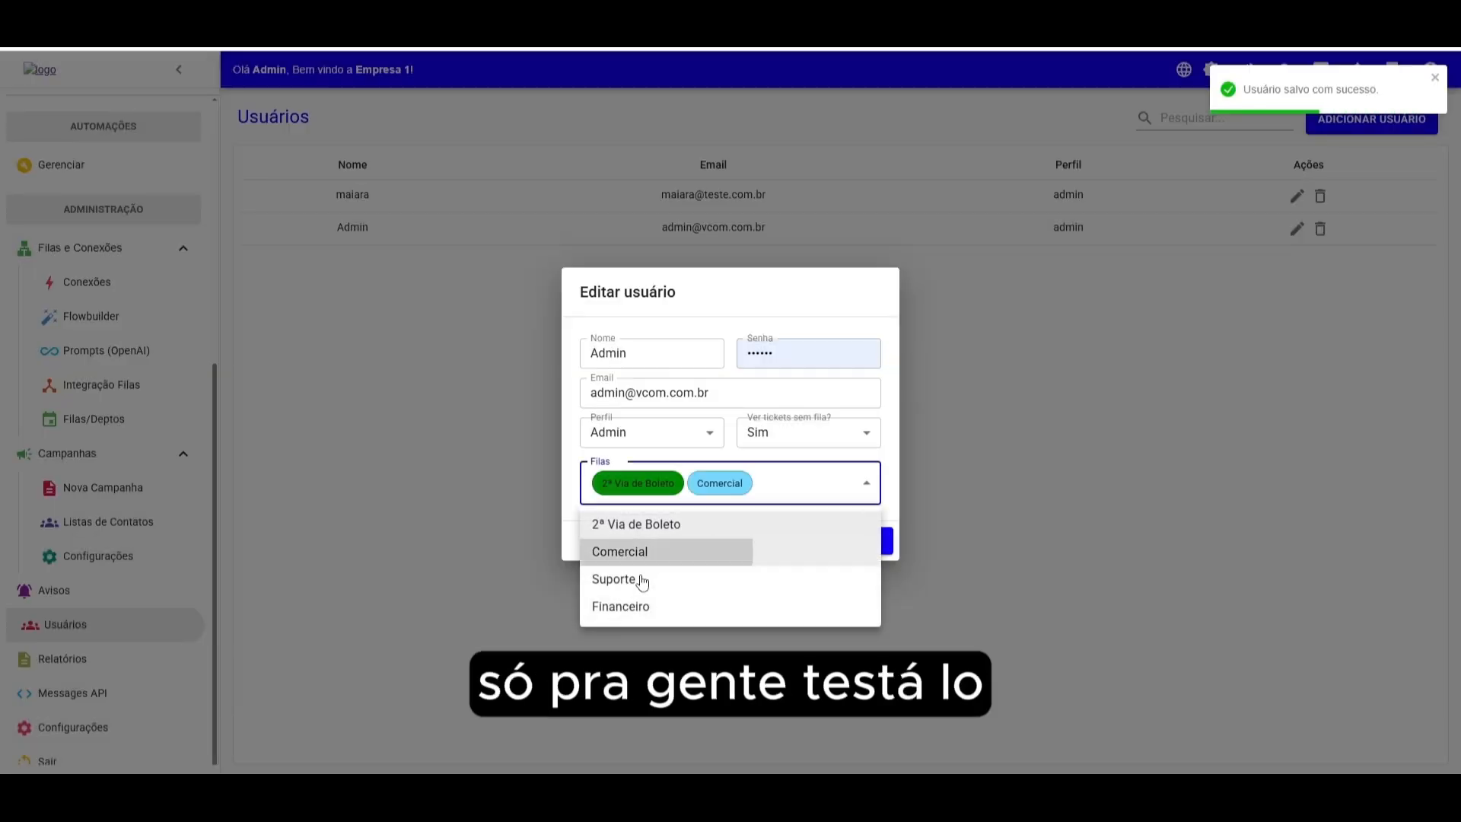
left_click(614, 579)
left_click(645, 610)
left_click(885, 461)
left_click(869, 555)
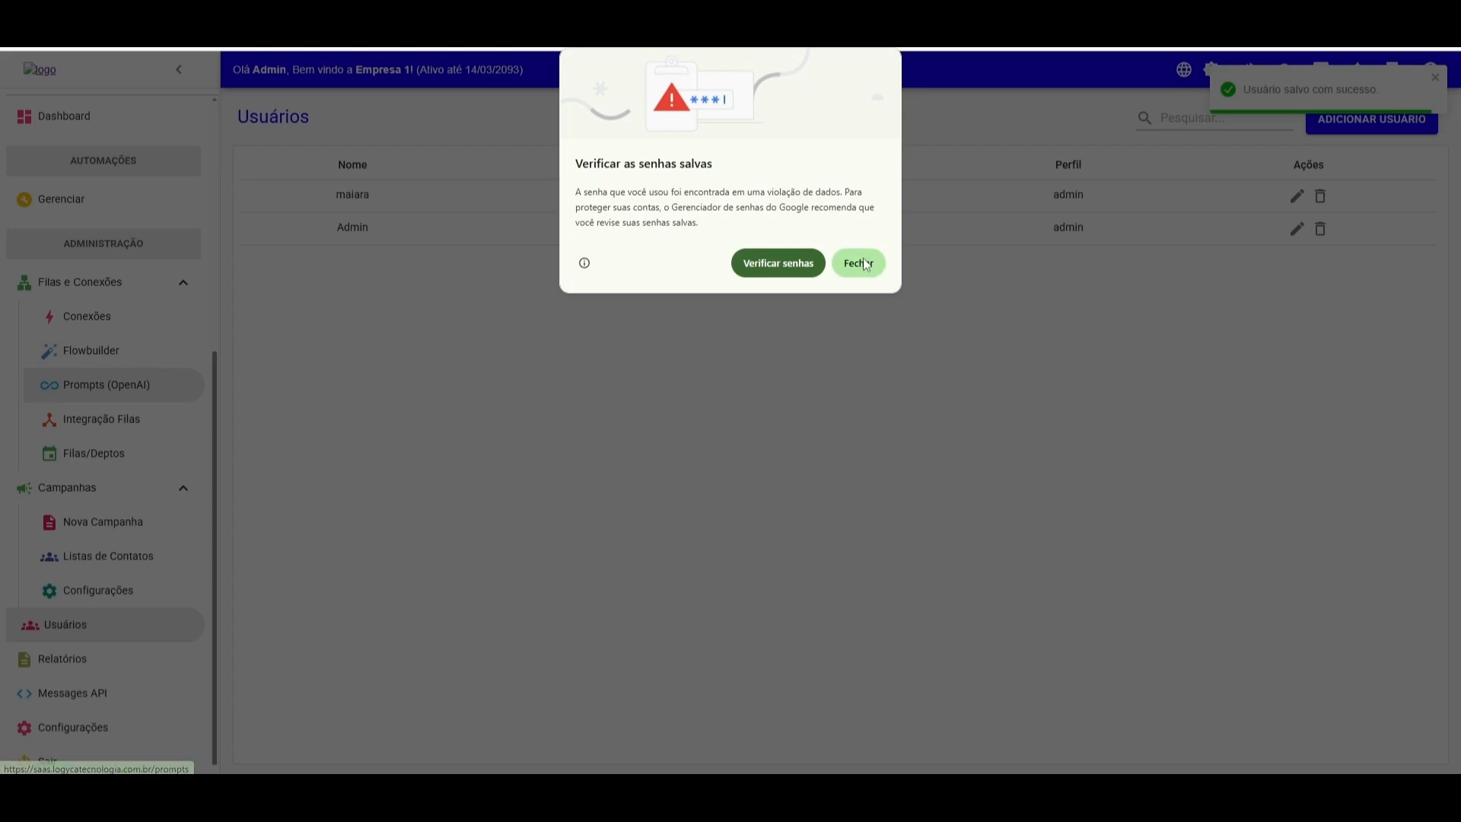
left_click(864, 263)
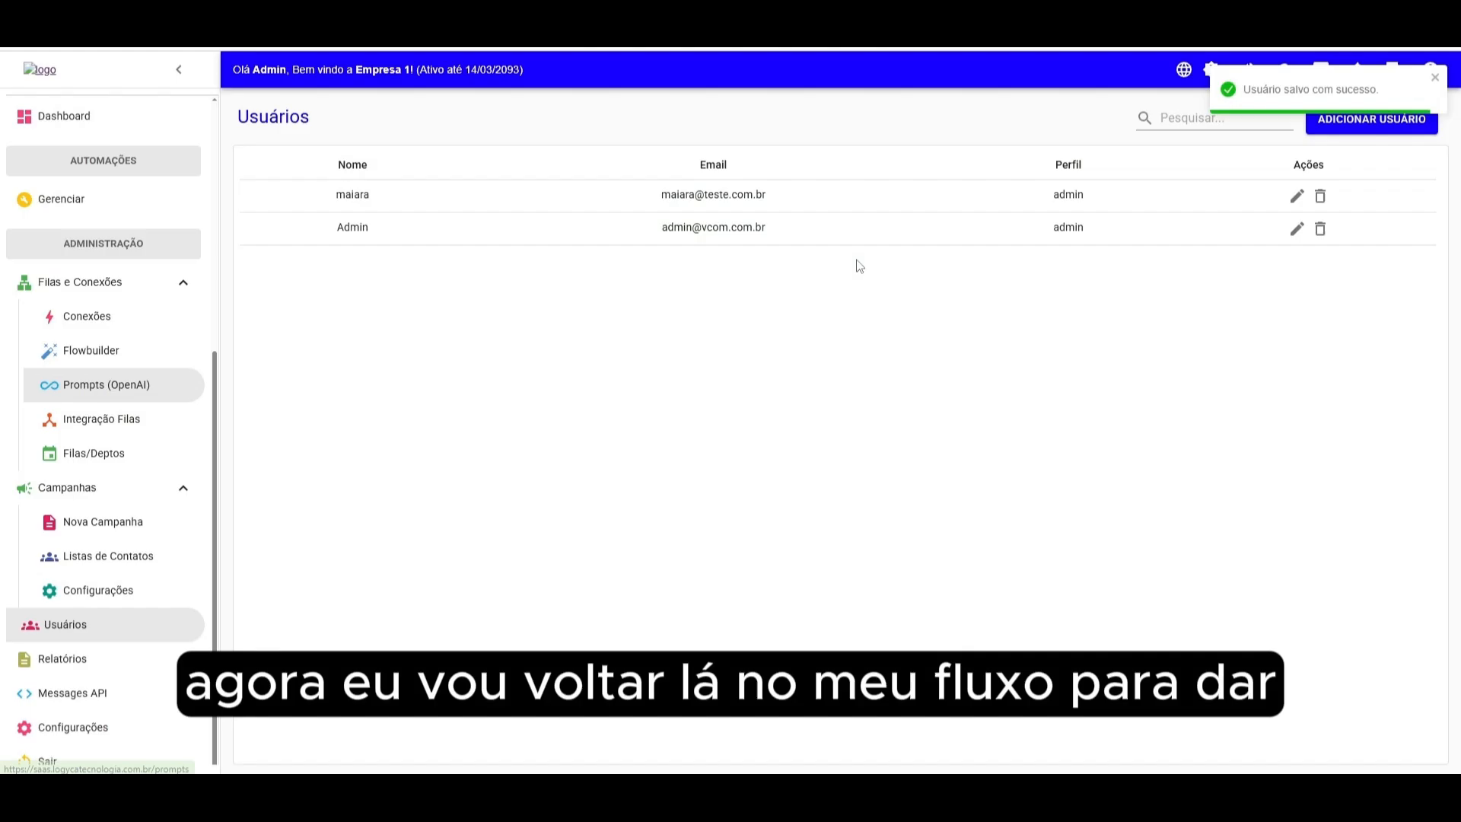
- Reopen the Treinamento Menu flow, add a Fila block for queue Suporte and connect menu option Suporte to it
left_click(99, 351)
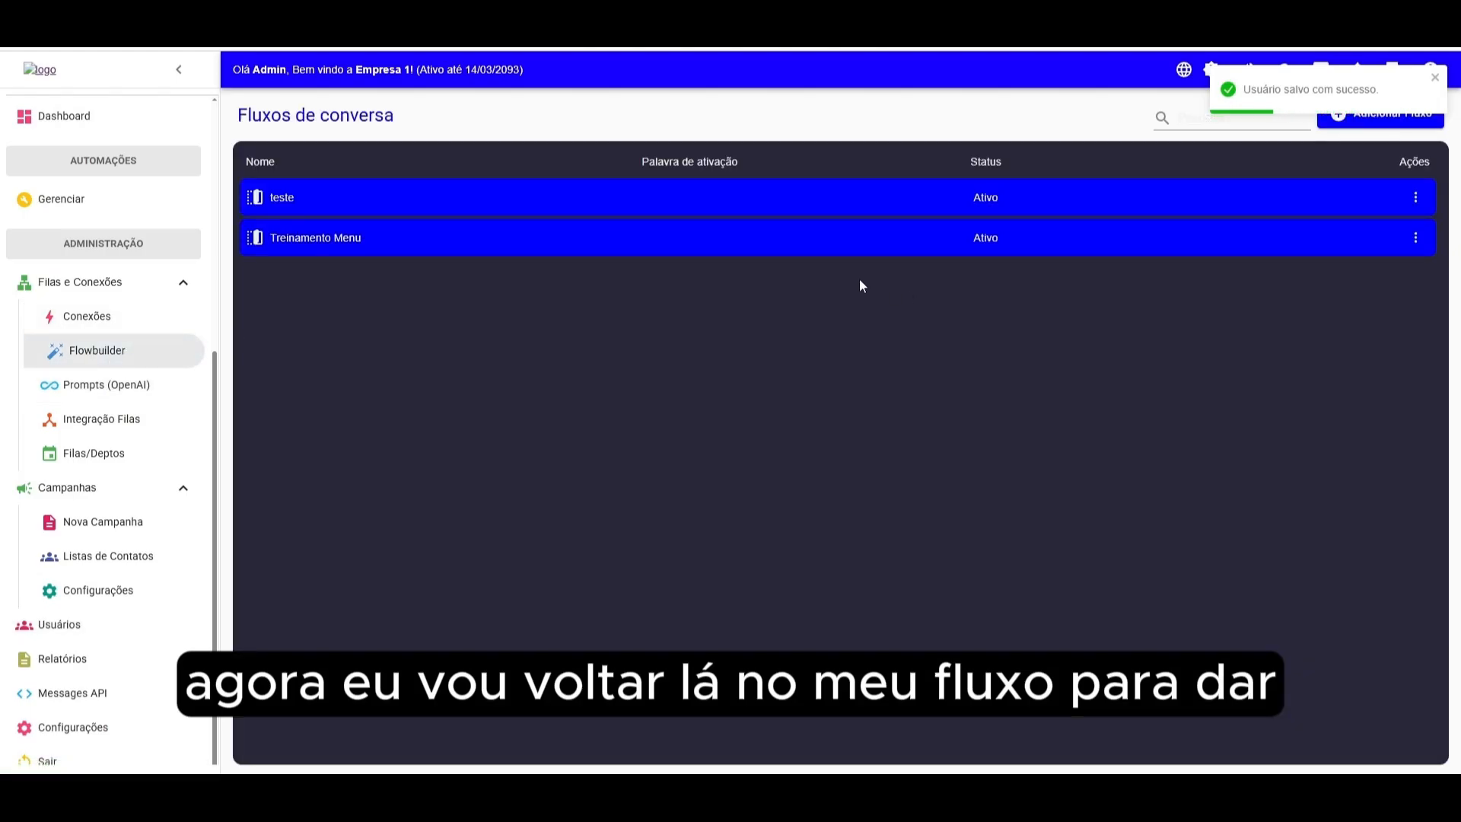
left_click(761, 240)
left_click_drag(811, 360, 619, 236)
left_click(240, 162)
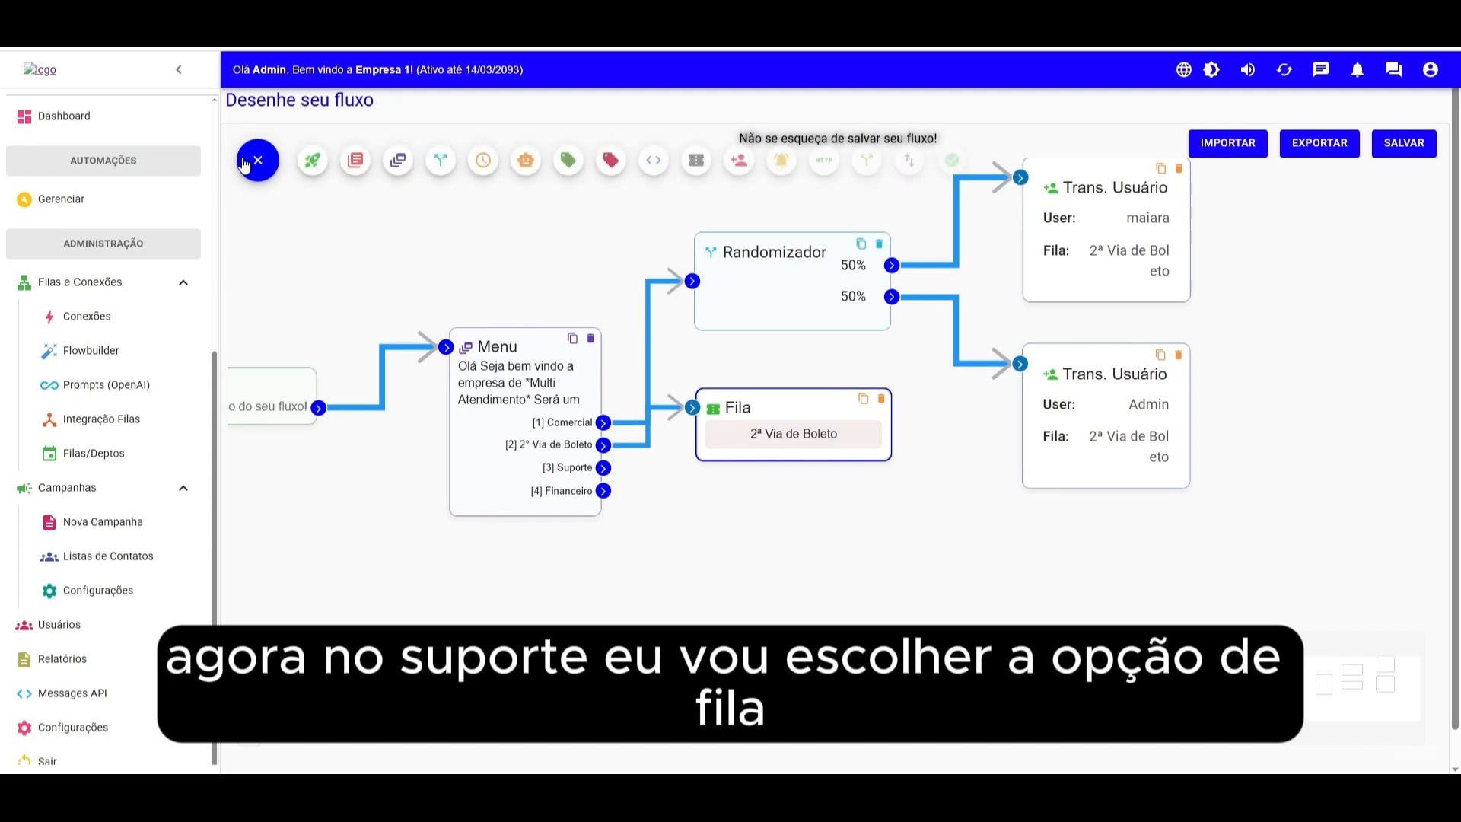
left_click(697, 161)
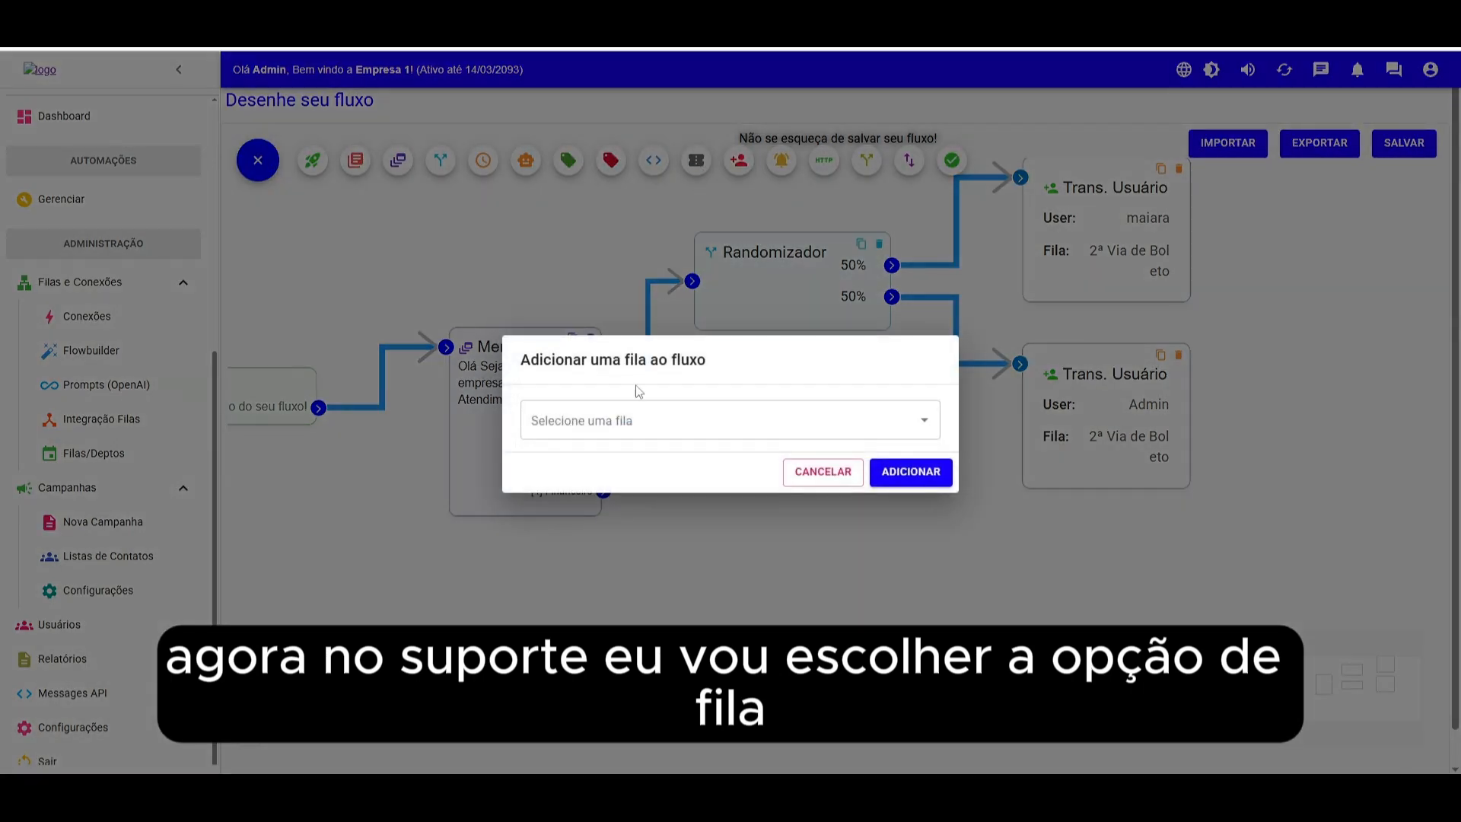
left_click(578, 420)
left_click(560, 512)
left_click(911, 472)
left_click_drag(997, 426, 789, 526)
left_click_drag(604, 469, 709, 498)
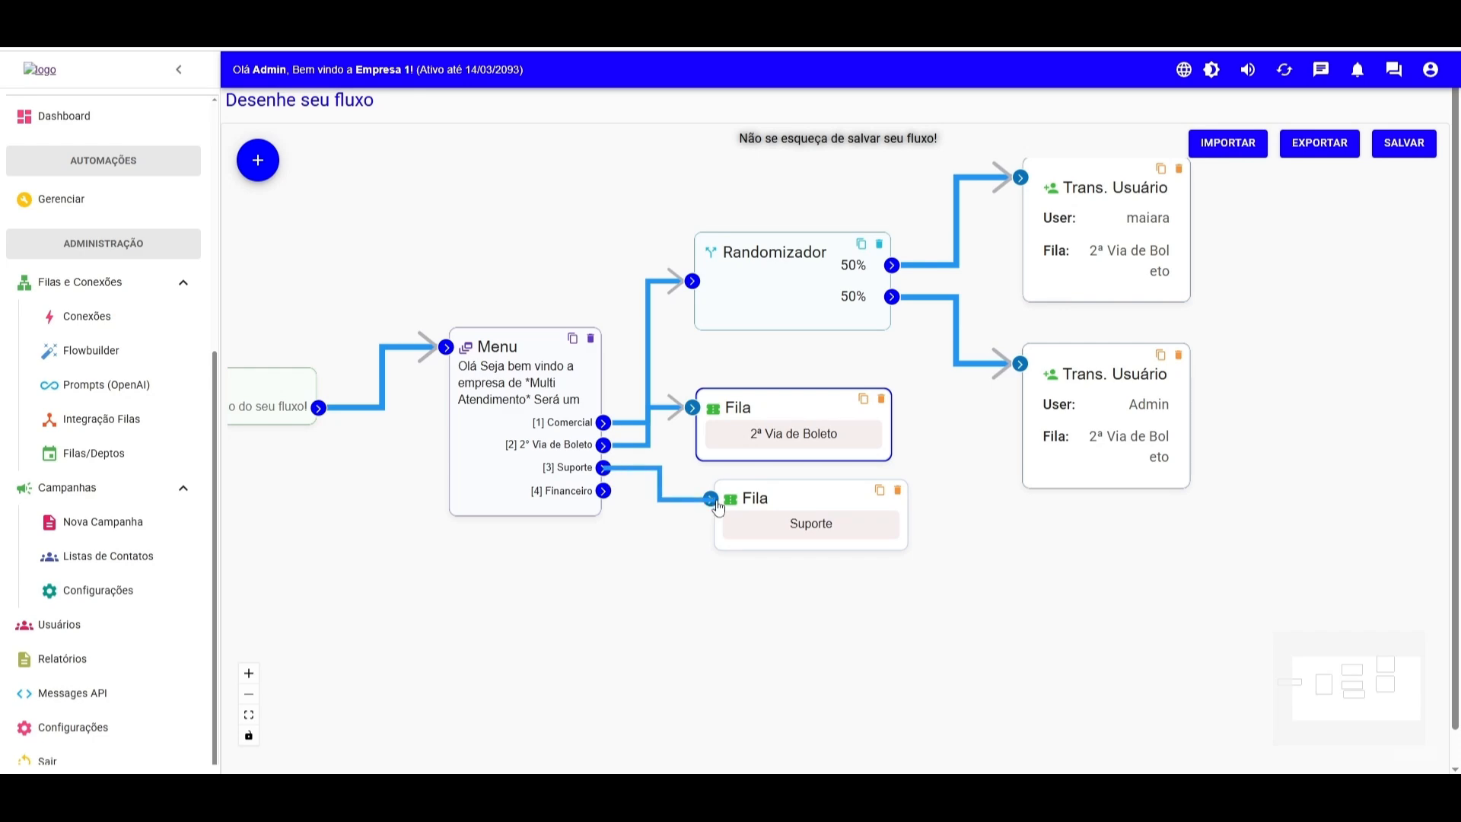
- Add a Fila block for queue Financeiro and connect menu option Financeiro to it
left_click(258, 160)
left_click(695, 162)
left_click(578, 420)
left_click(583, 535)
left_click(915, 473)
left_click_drag(962, 491, 743, 559)
left_click_drag(603, 491, 736, 589)
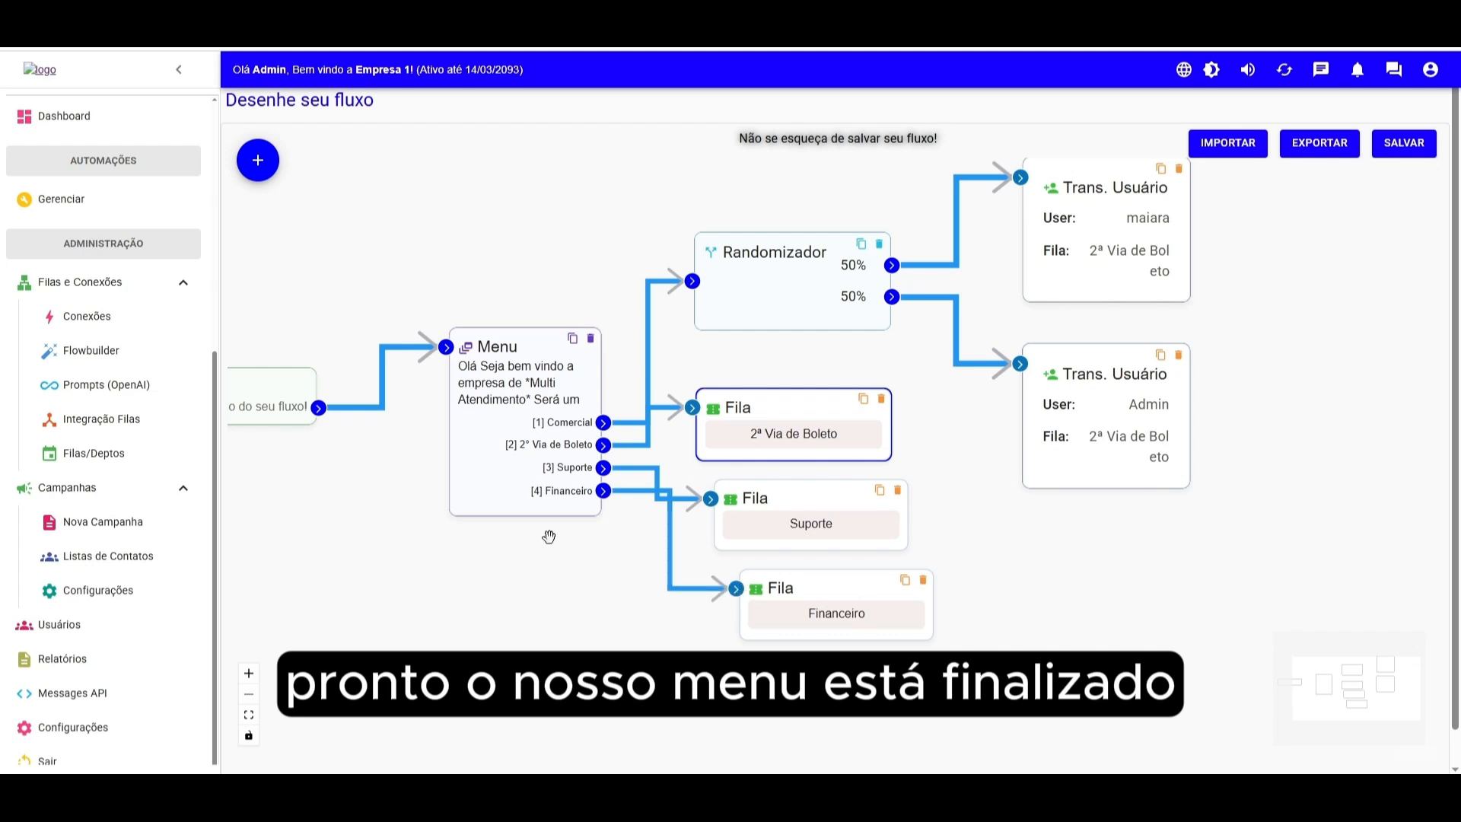
scroll(549, 538, "down", 3)
left_click_drag(902, 518, 1167, 462)
scroll(902, 493, "up", 3)
left_click_drag(845, 505, 694, 572)
mouse_move(1141, 262)
left_mouse_down()
mouse_move(1125, 267)
mouse_move(1135, 278)
left_mouse_up()
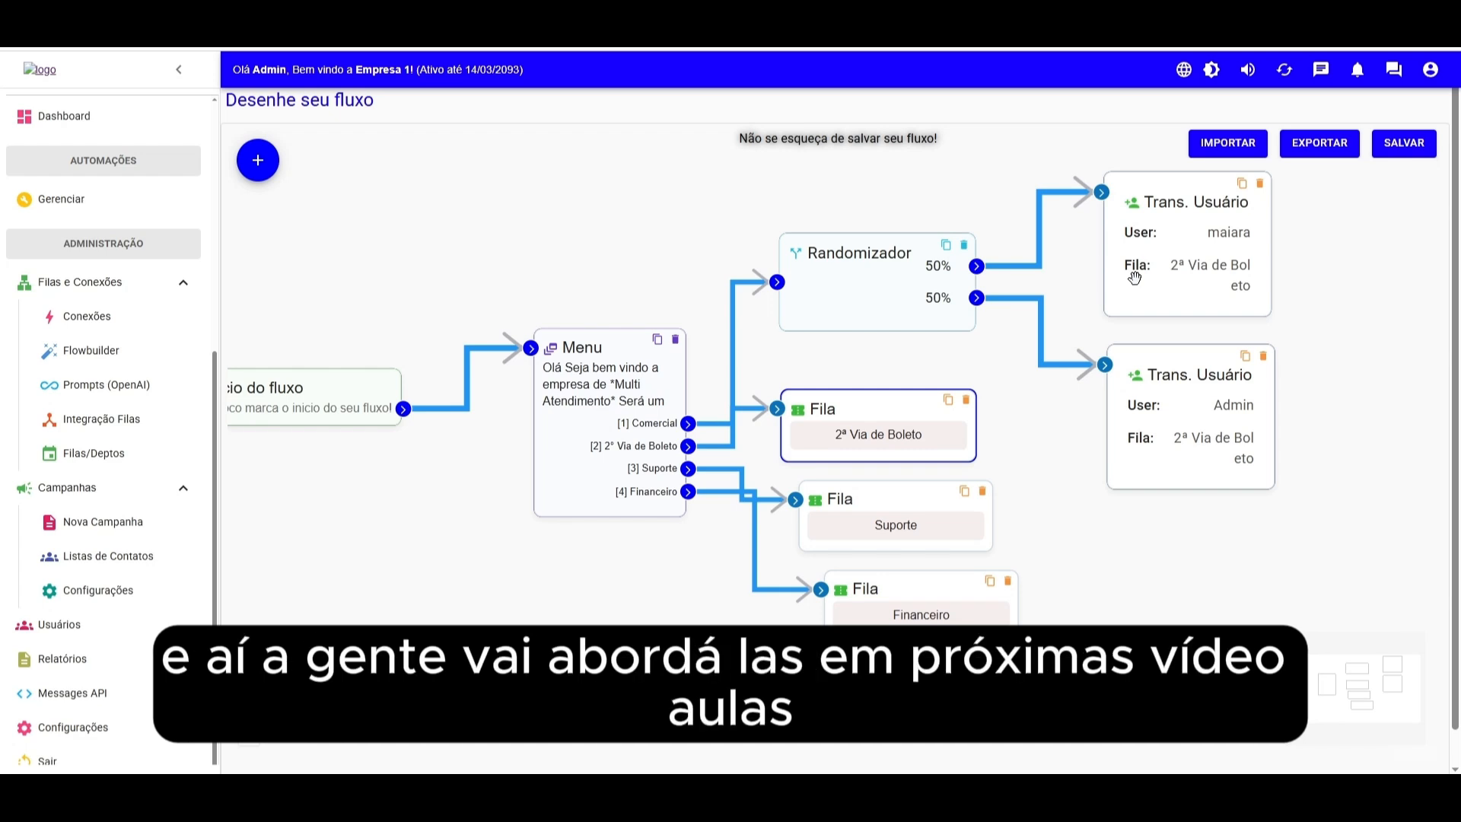
- Try inserting a 5-second Intervalo block between menu option Comercial and the Randomizador, then delete that block
mouse_move(258, 154)
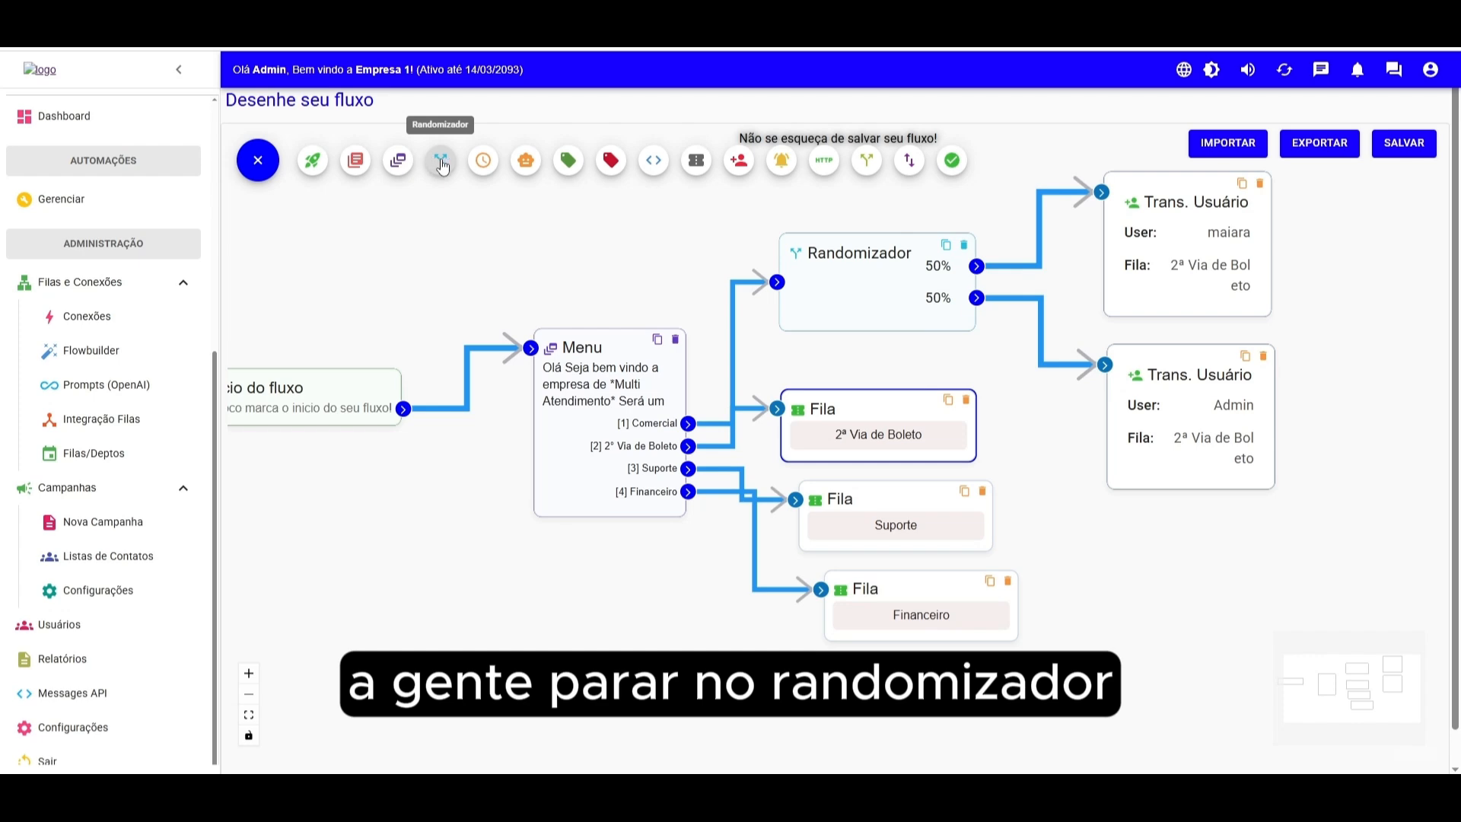
left_click(483, 163)
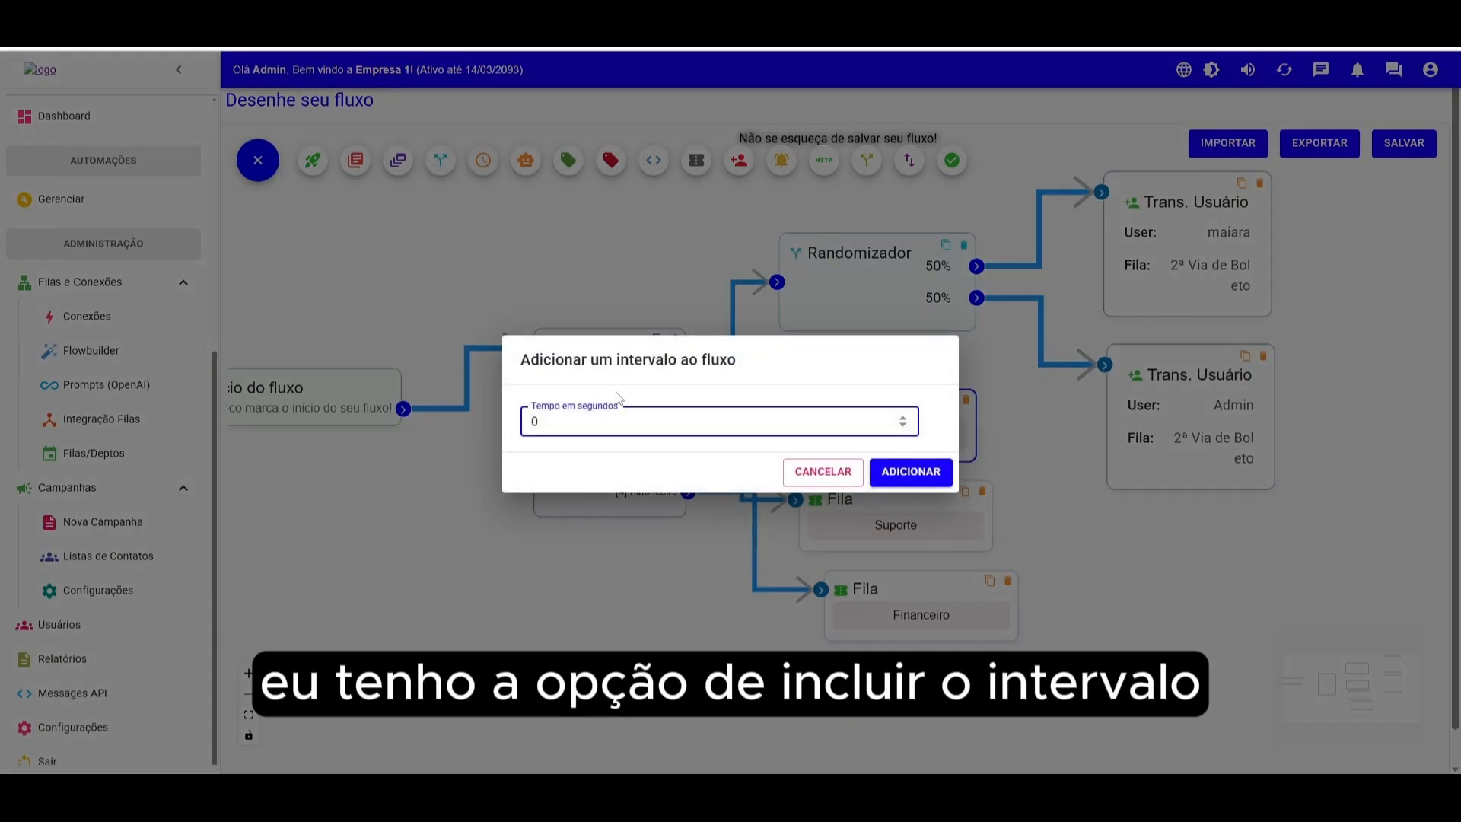
type("5")
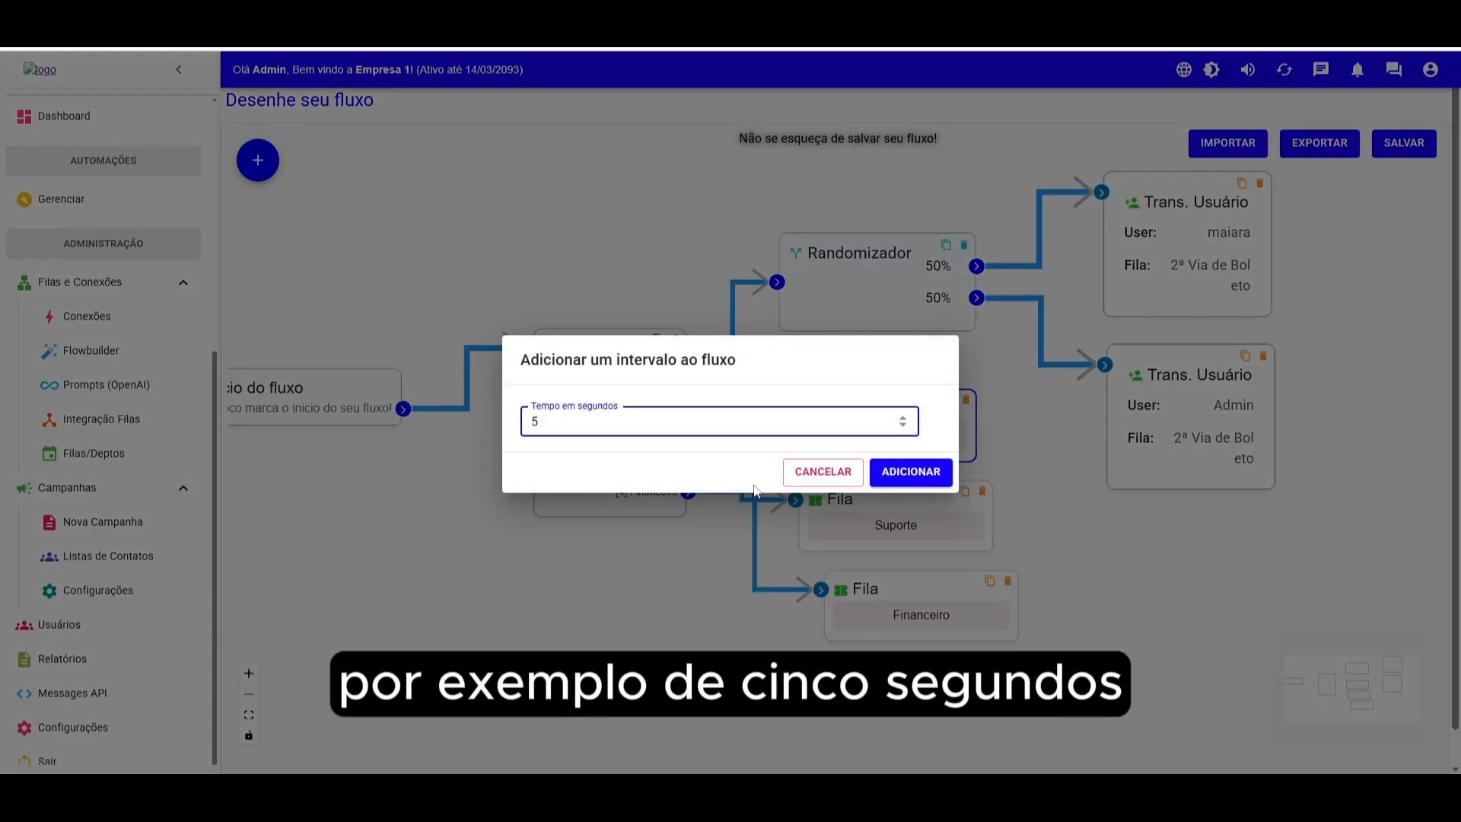
left_click(920, 474)
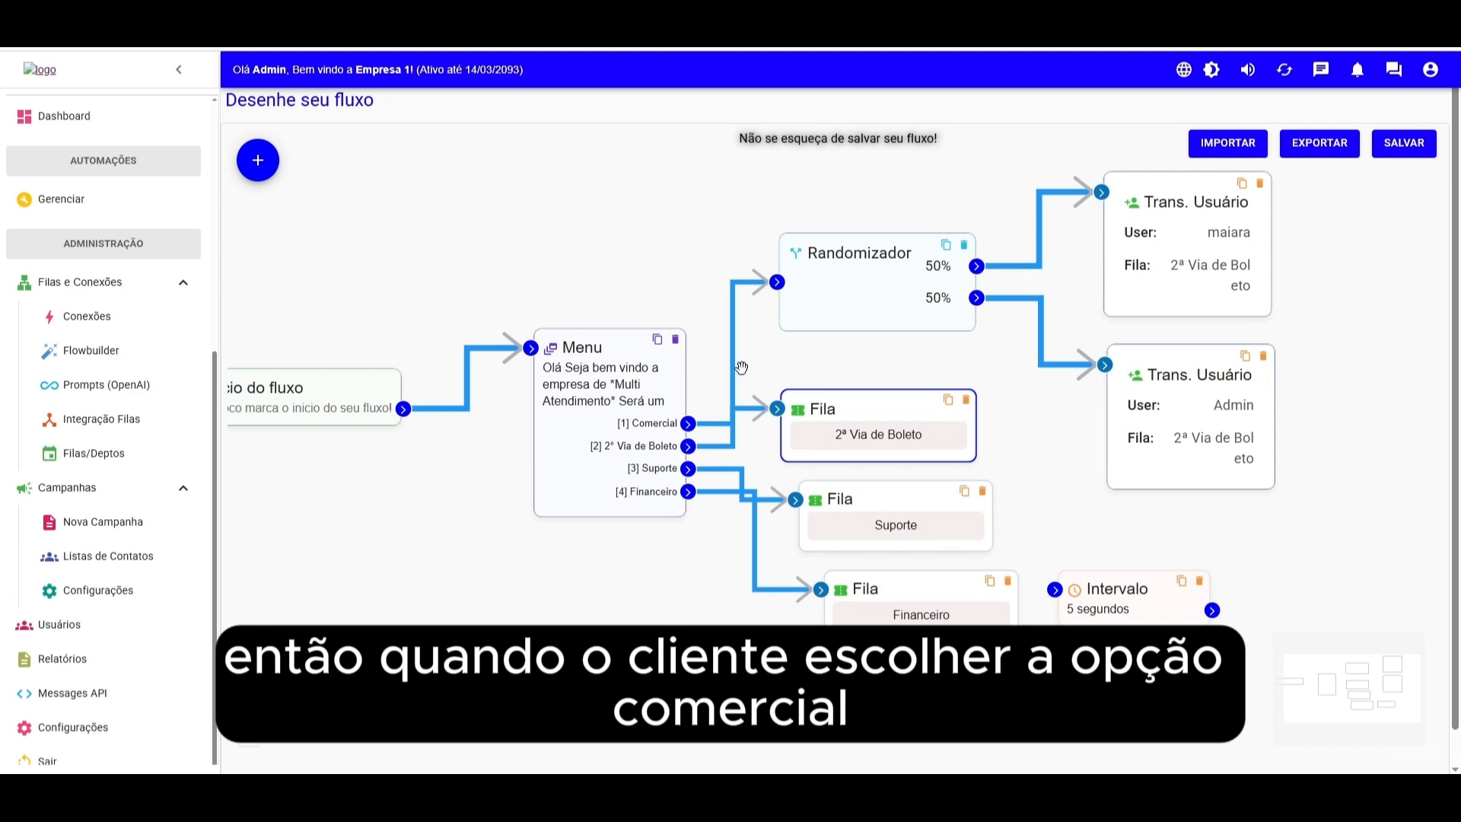
left_click_drag(840, 409, 866, 420)
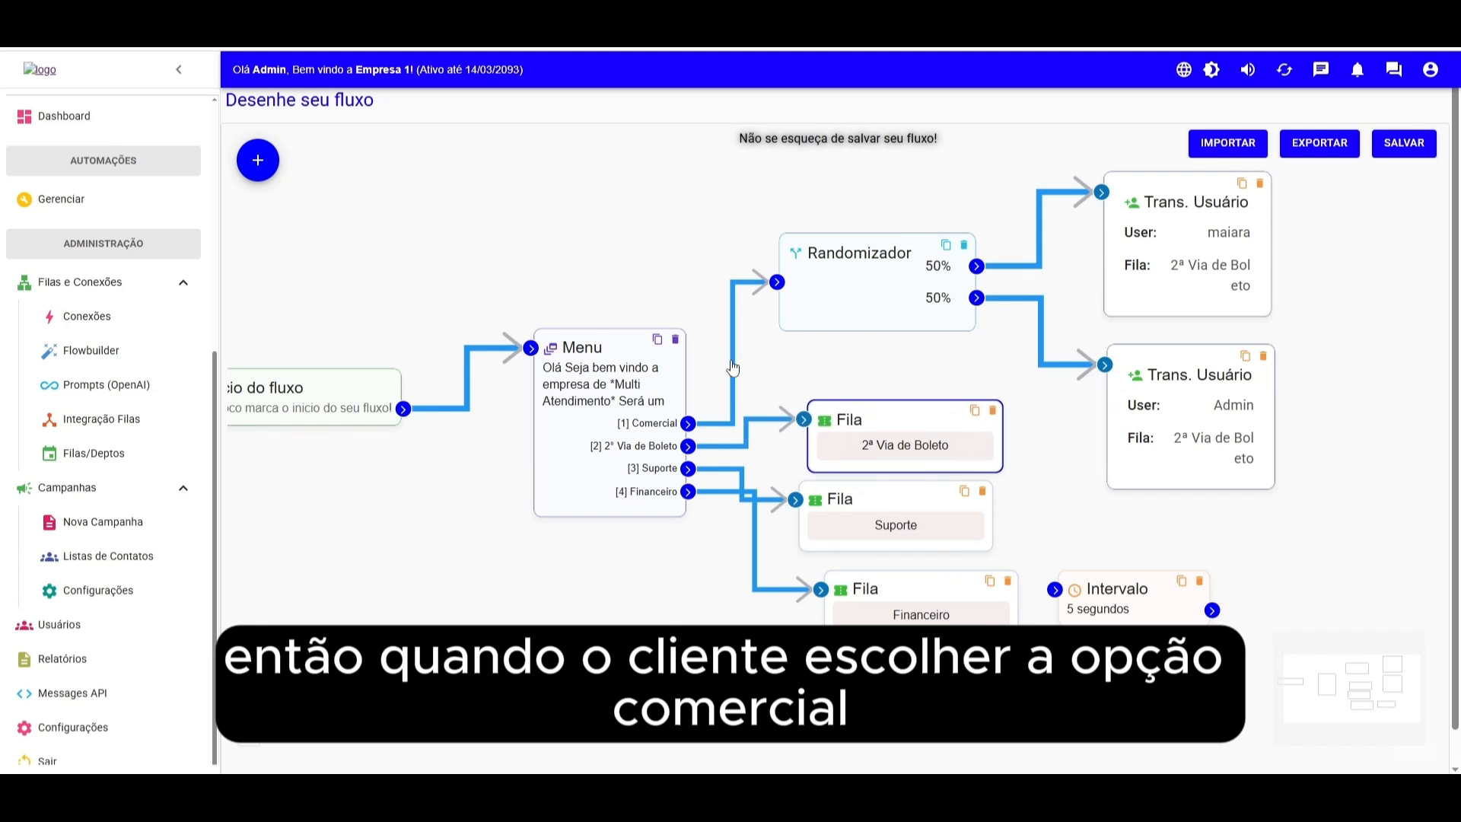
left_click(732, 369)
key("BackSpace")
left_click_drag(1095, 582, 779, 355)
left_click_drag(691, 430, 716, 347)
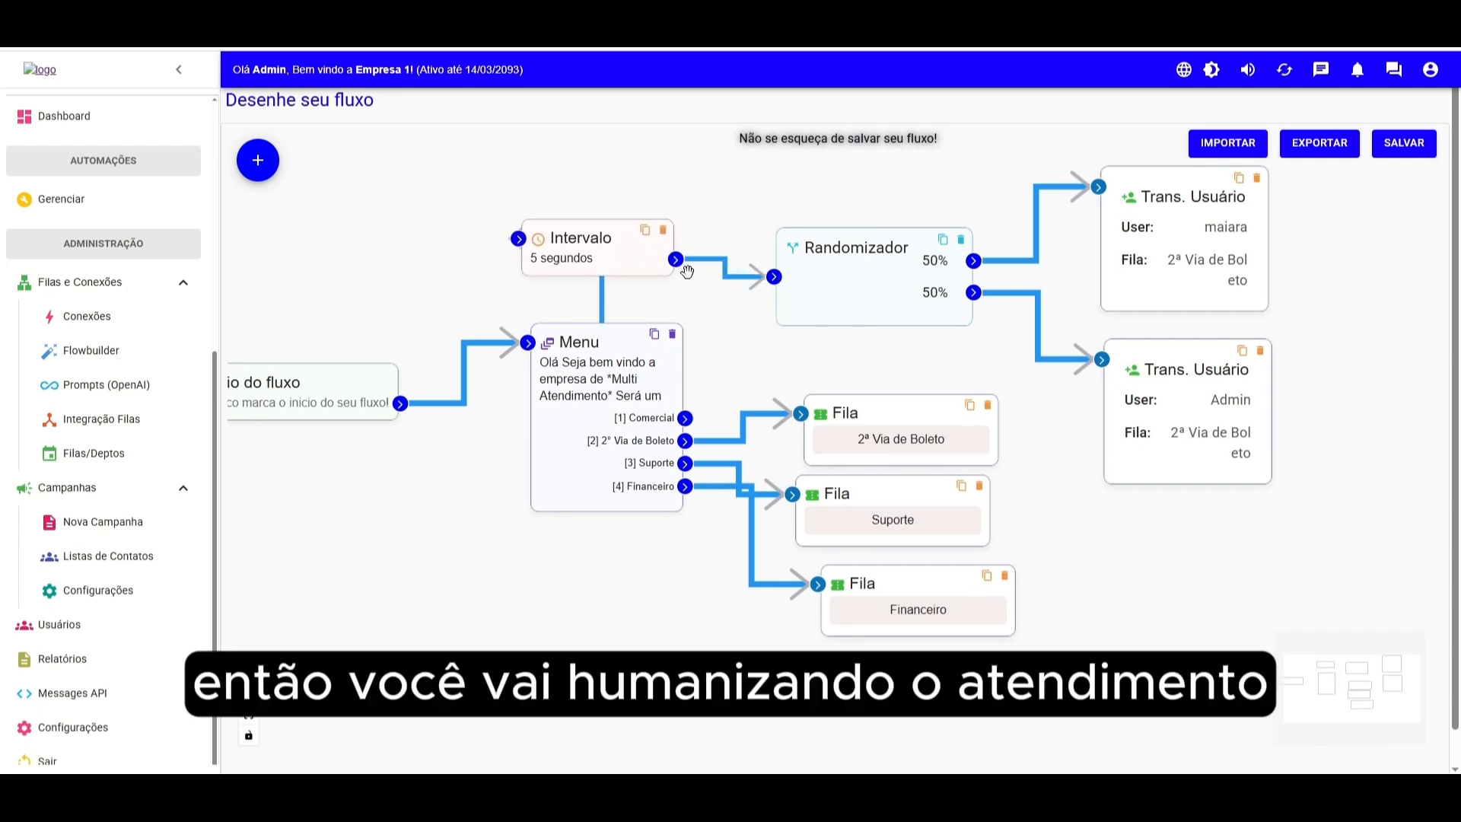
left_click(663, 229)
left_click(258, 159)
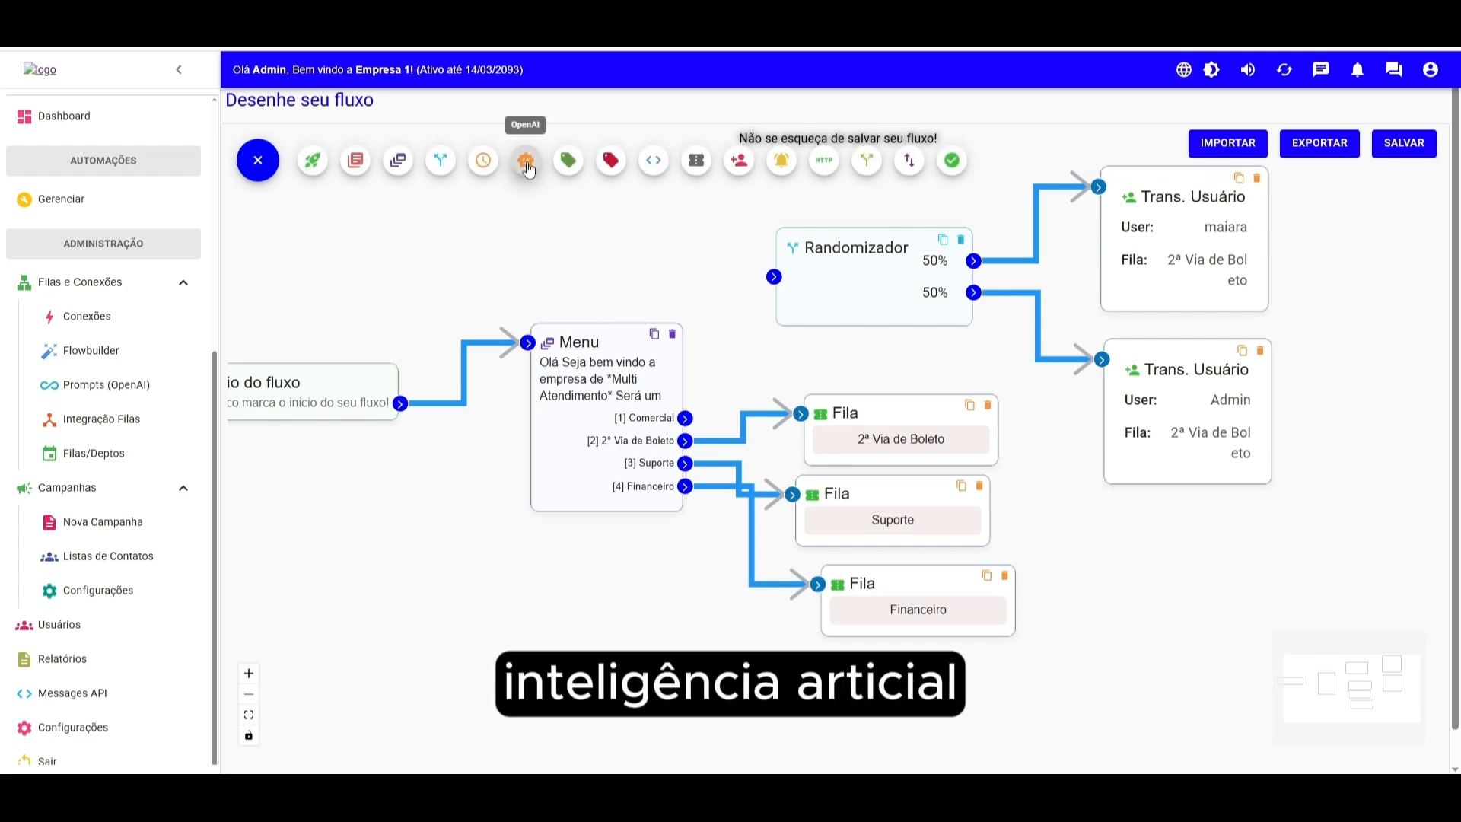
left_click(524, 164)
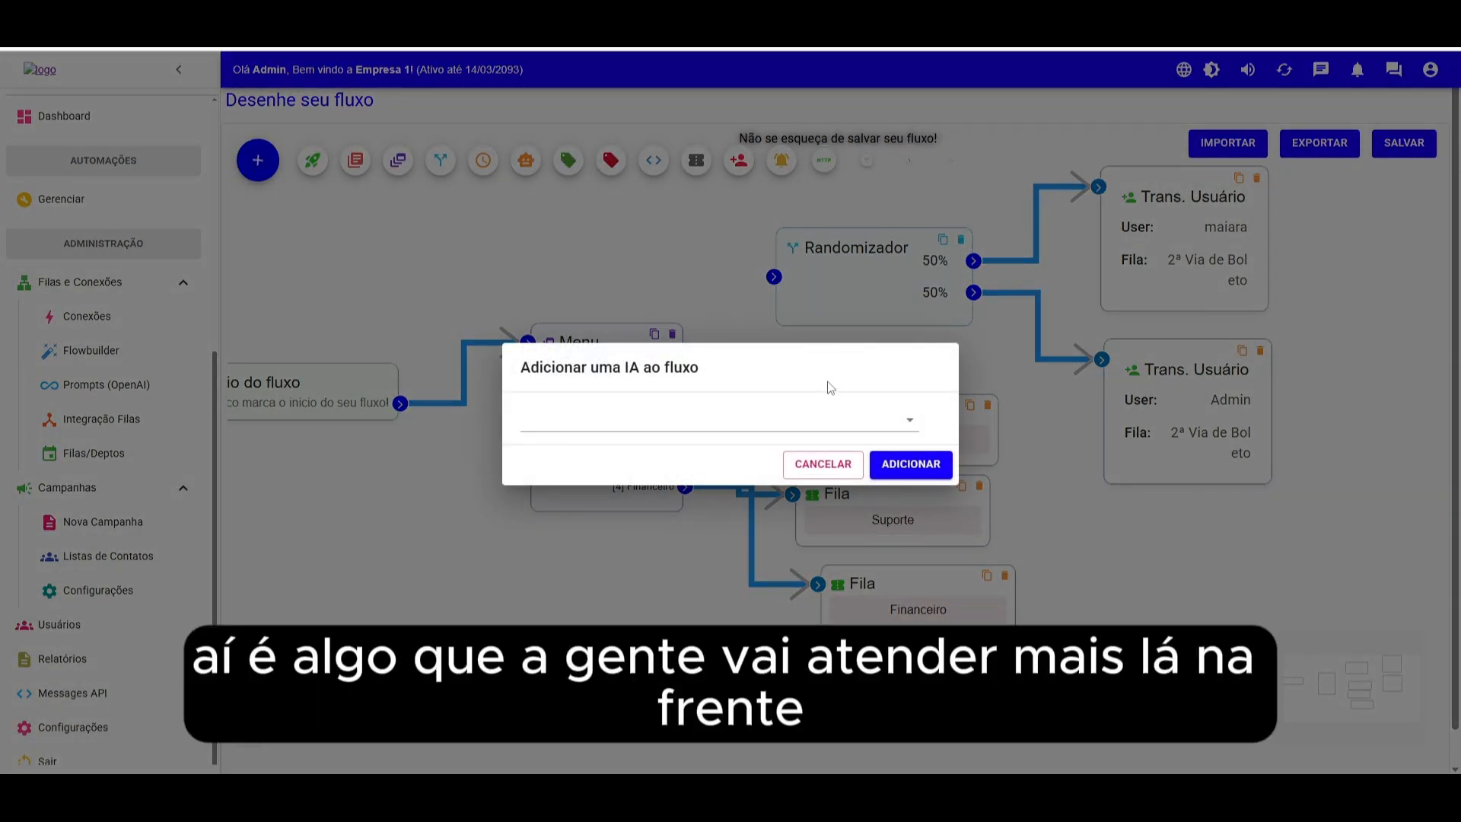
left_click(817, 423)
left_click(691, 408)
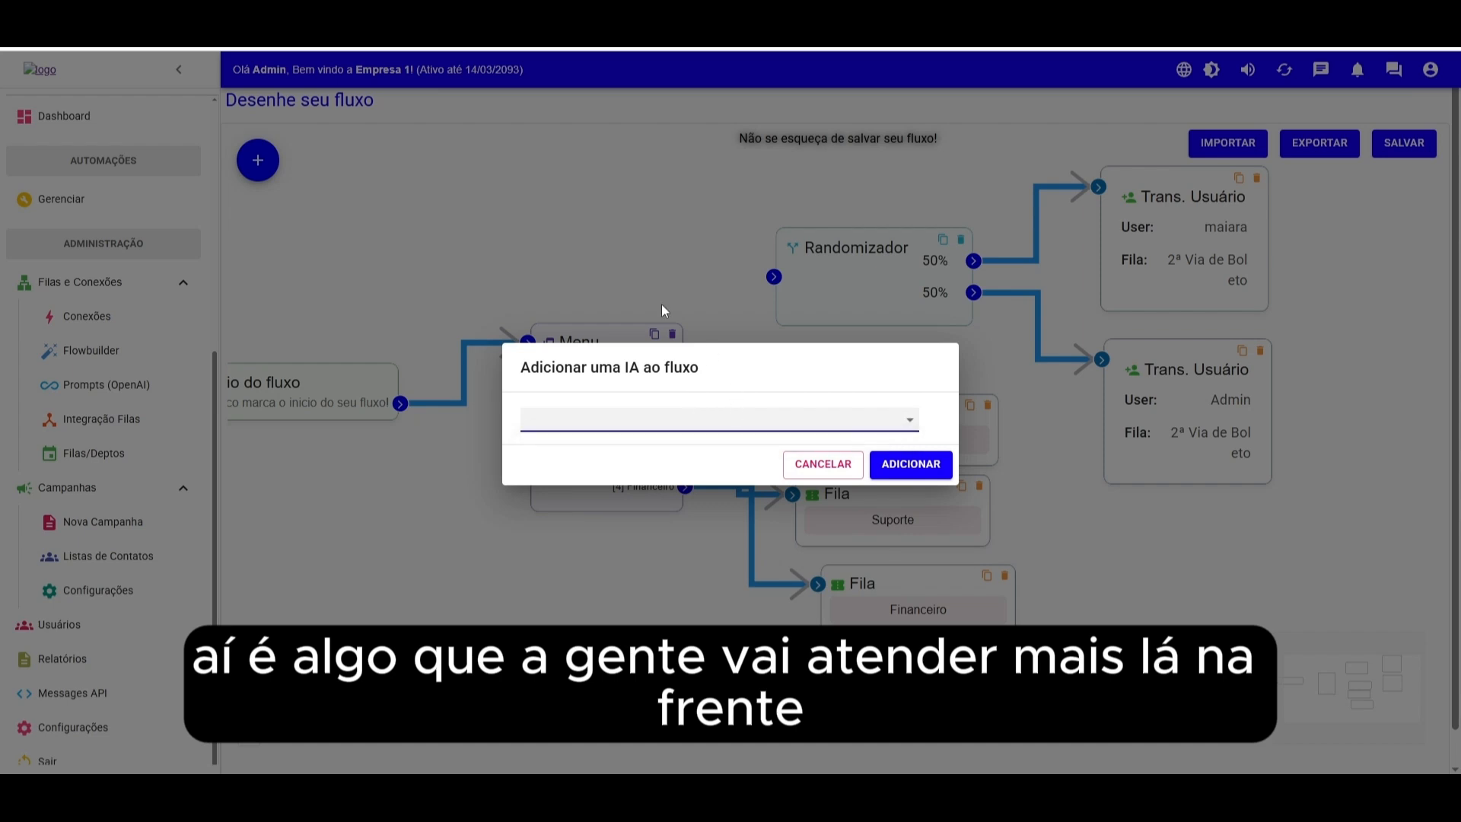
left_click(822, 464)
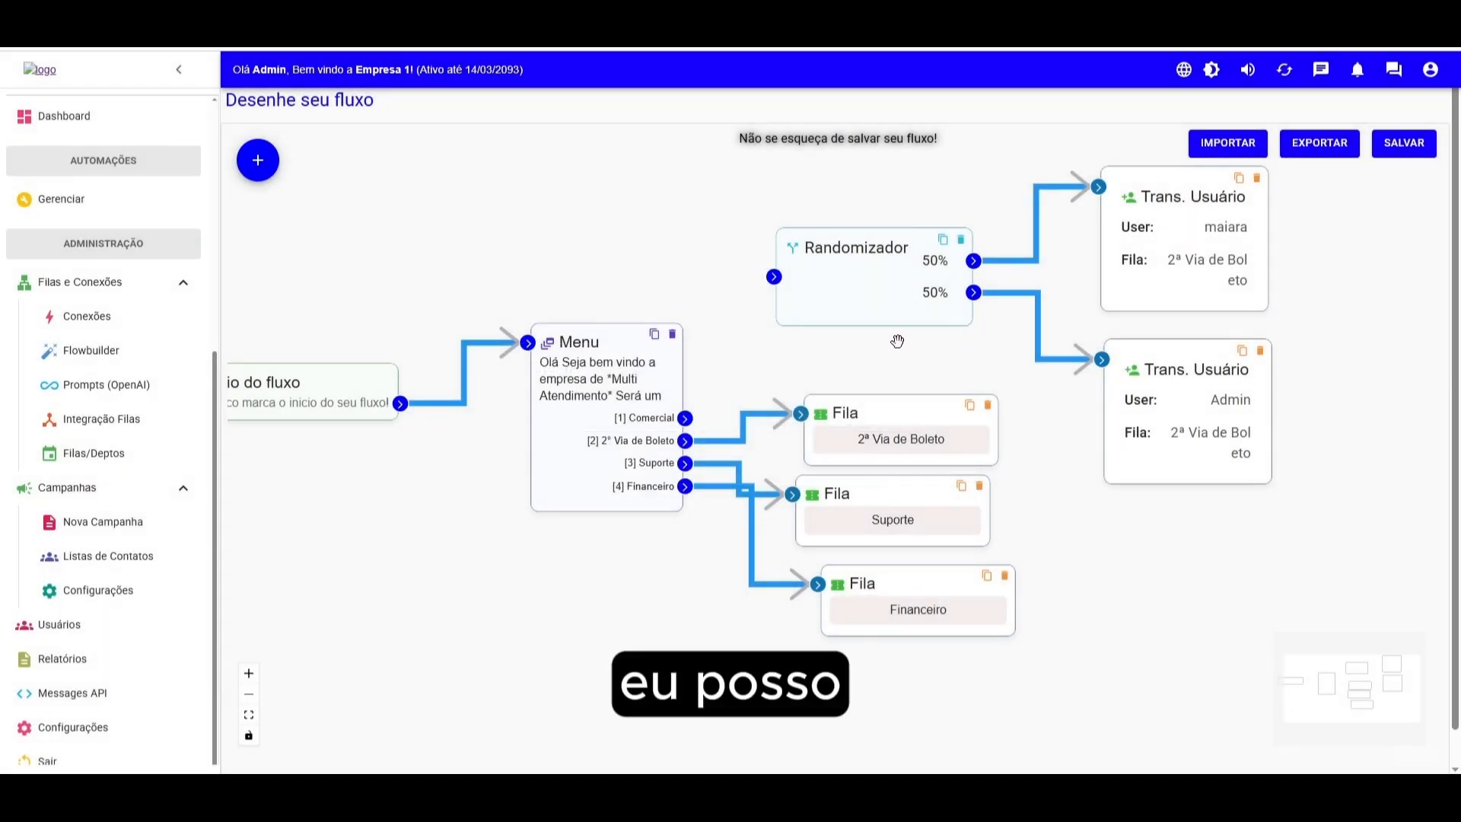
- Add an Add Tags block with tag Prospecção between menu option Comercial and the Randomizador
left_click_drag(685, 418, 822, 350)
mouse_move(255, 158)
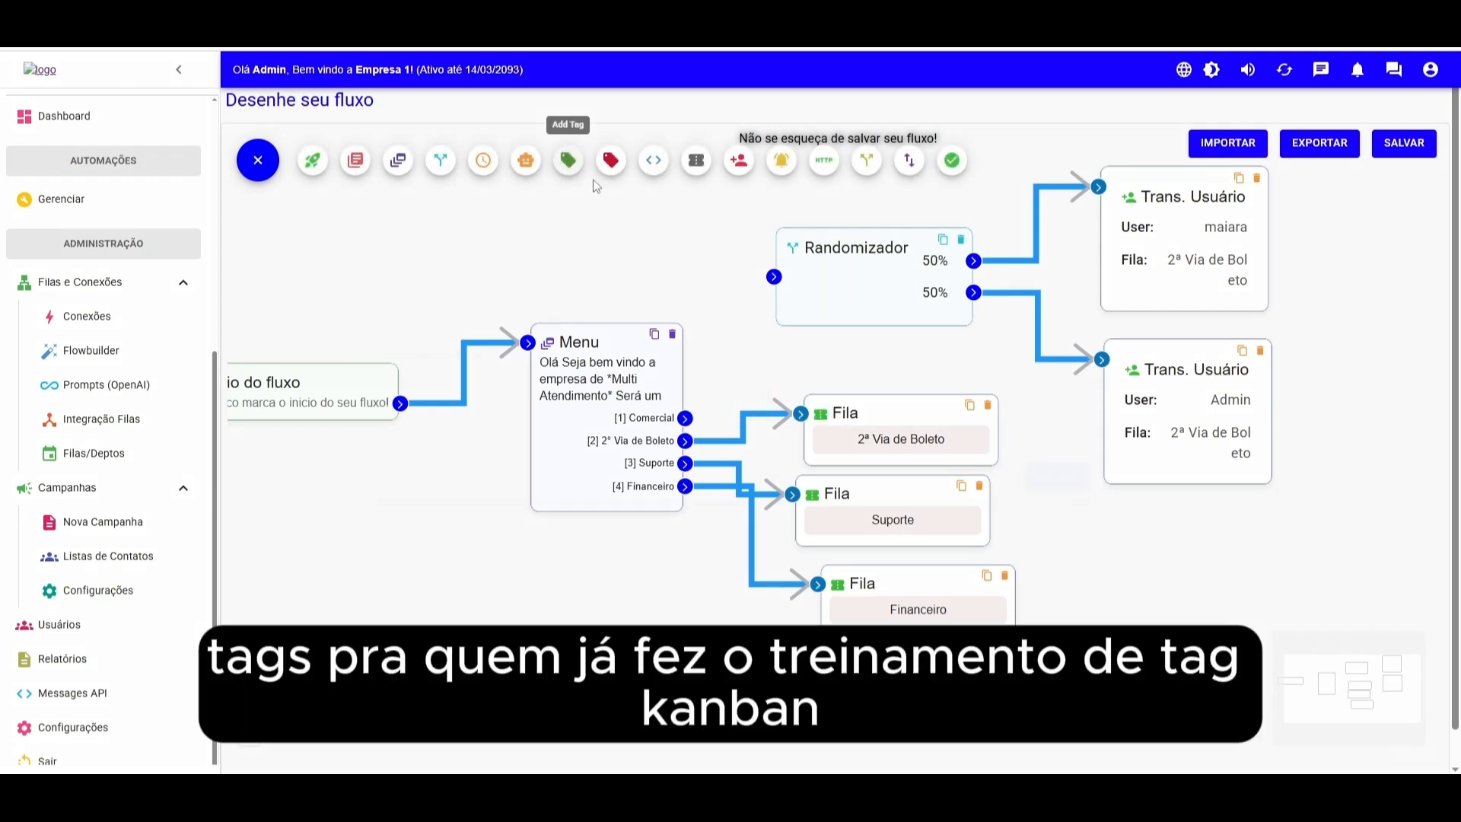
left_click(569, 161)
left_click(577, 414)
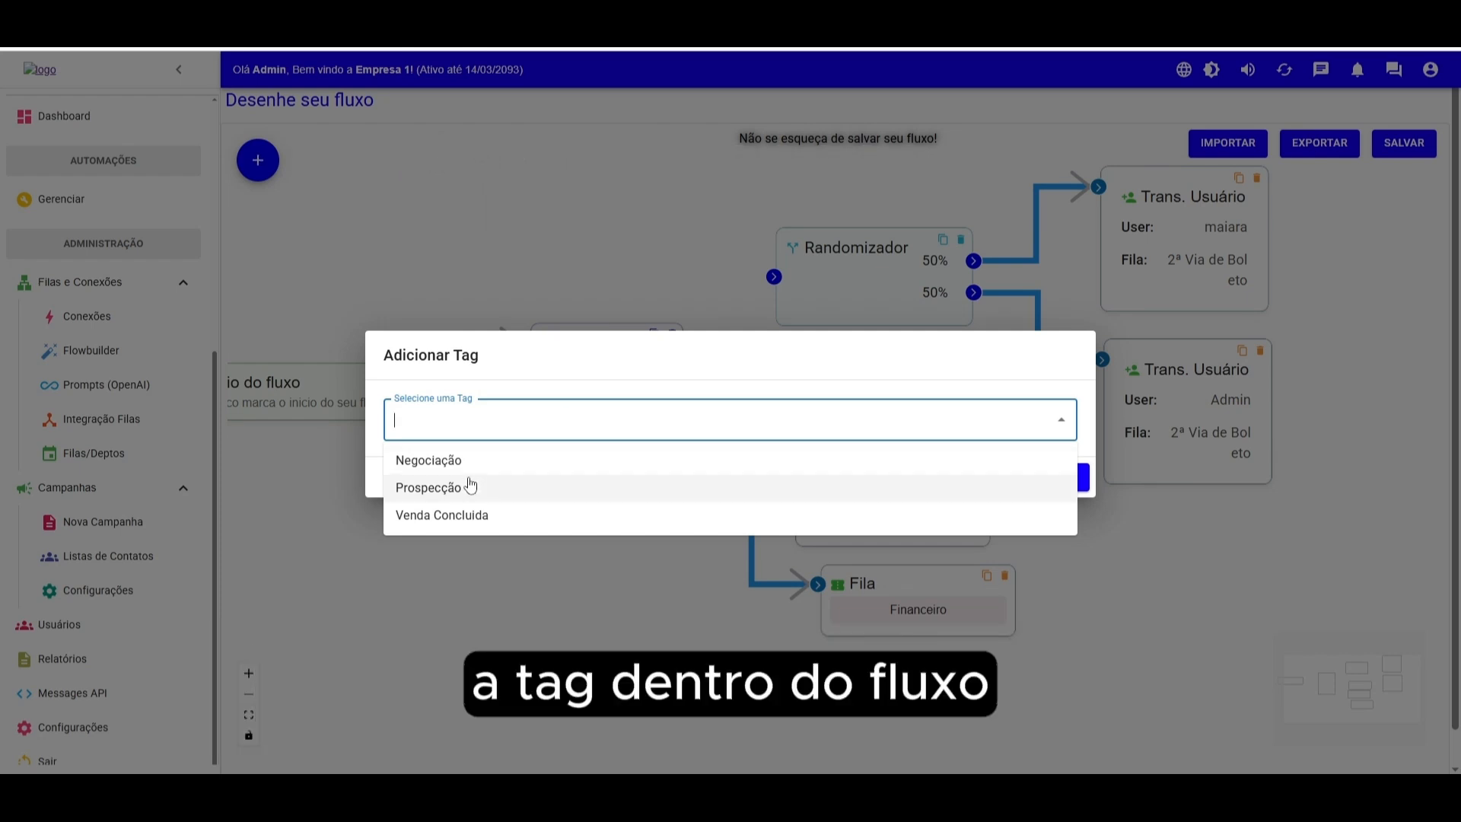
left_click(466, 488)
left_click(1055, 478)
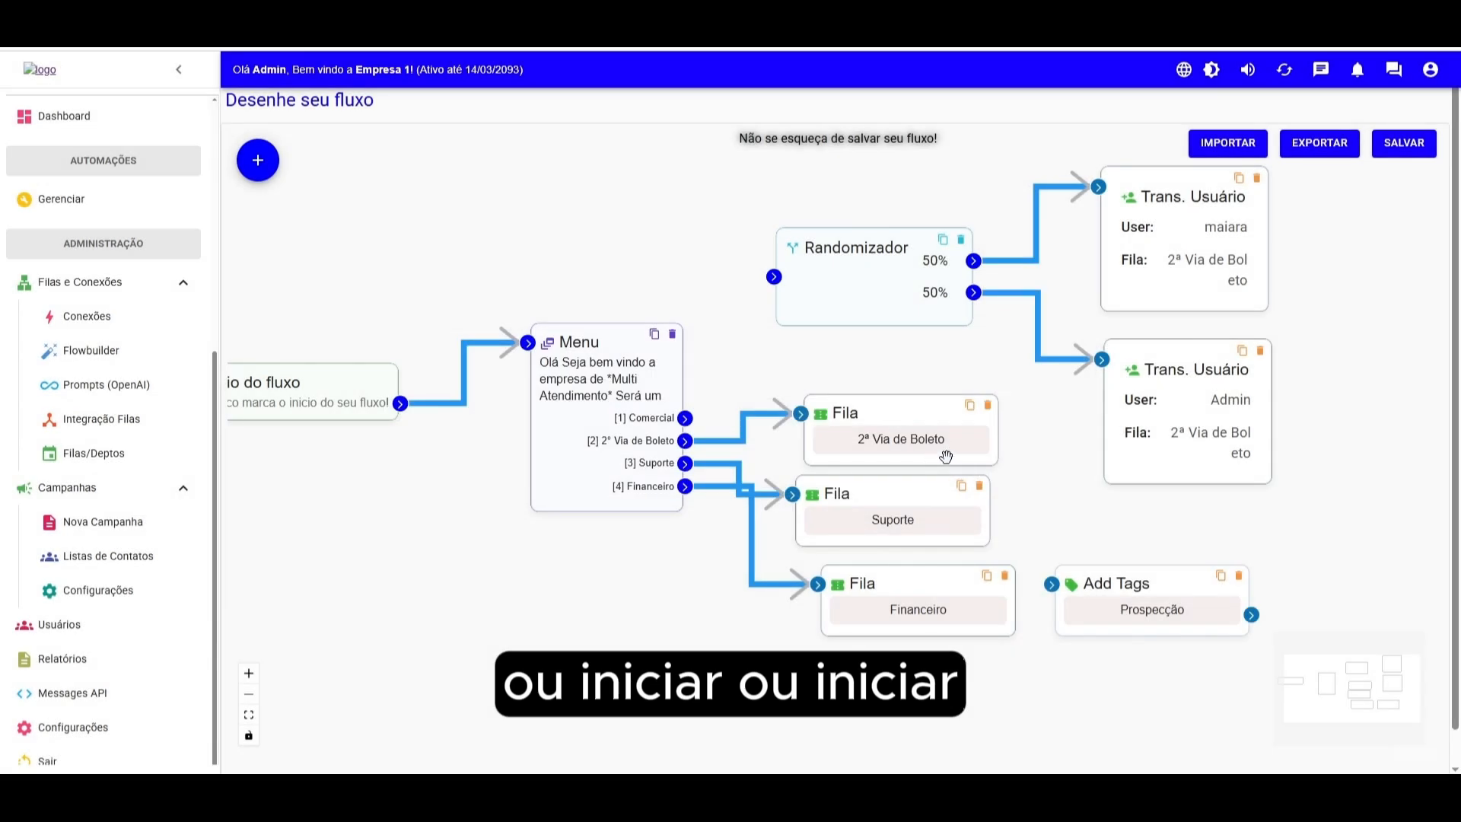
left_click_drag(1132, 592, 595, 255)
left_click_drag(635, 416, 509, 246)
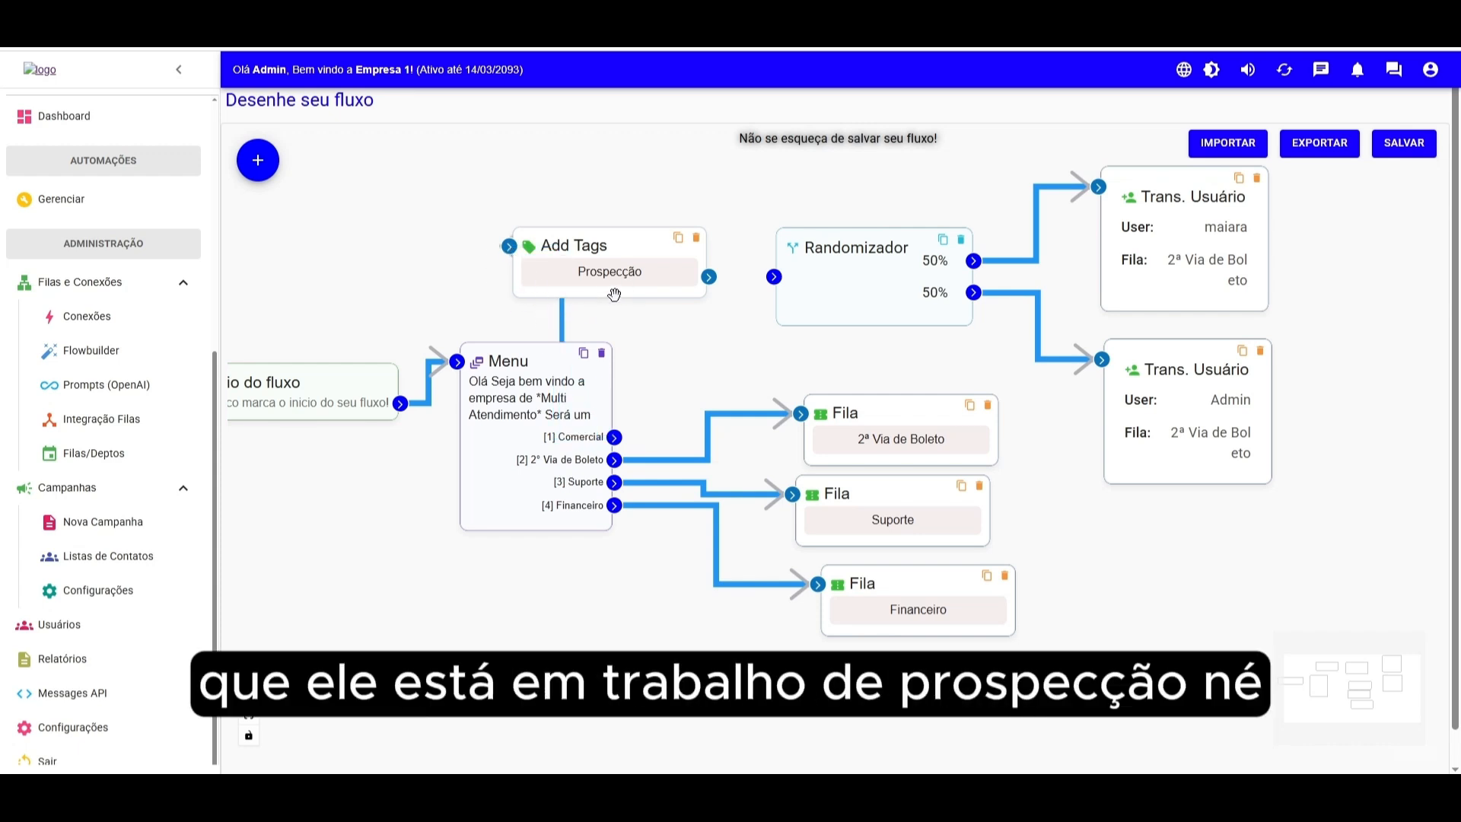
left_click_drag(709, 278, 773, 278)
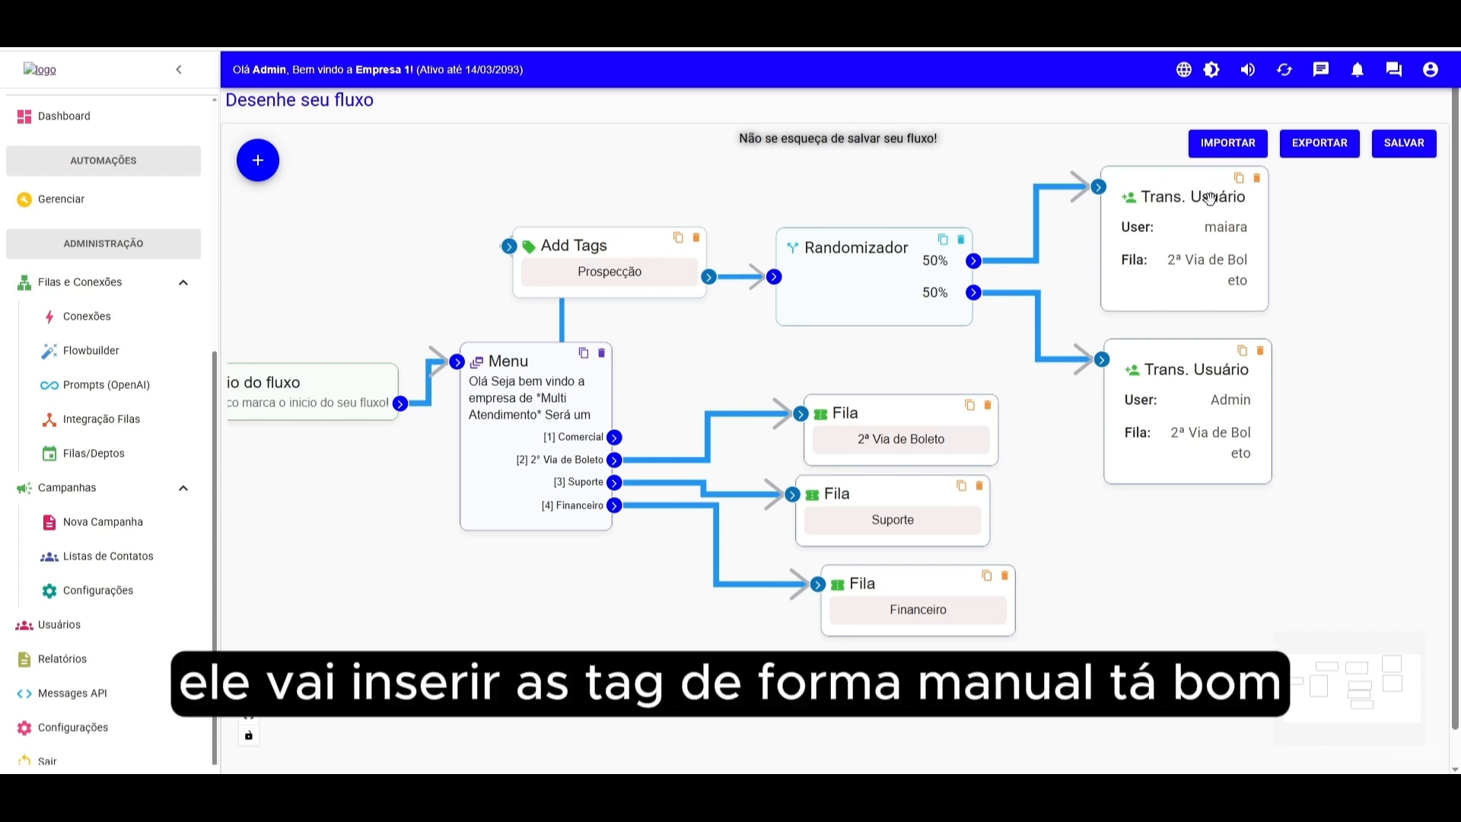
- Add a Remover Tags block for the Prospecção tag
left_click(258, 160)
left_click(611, 160)
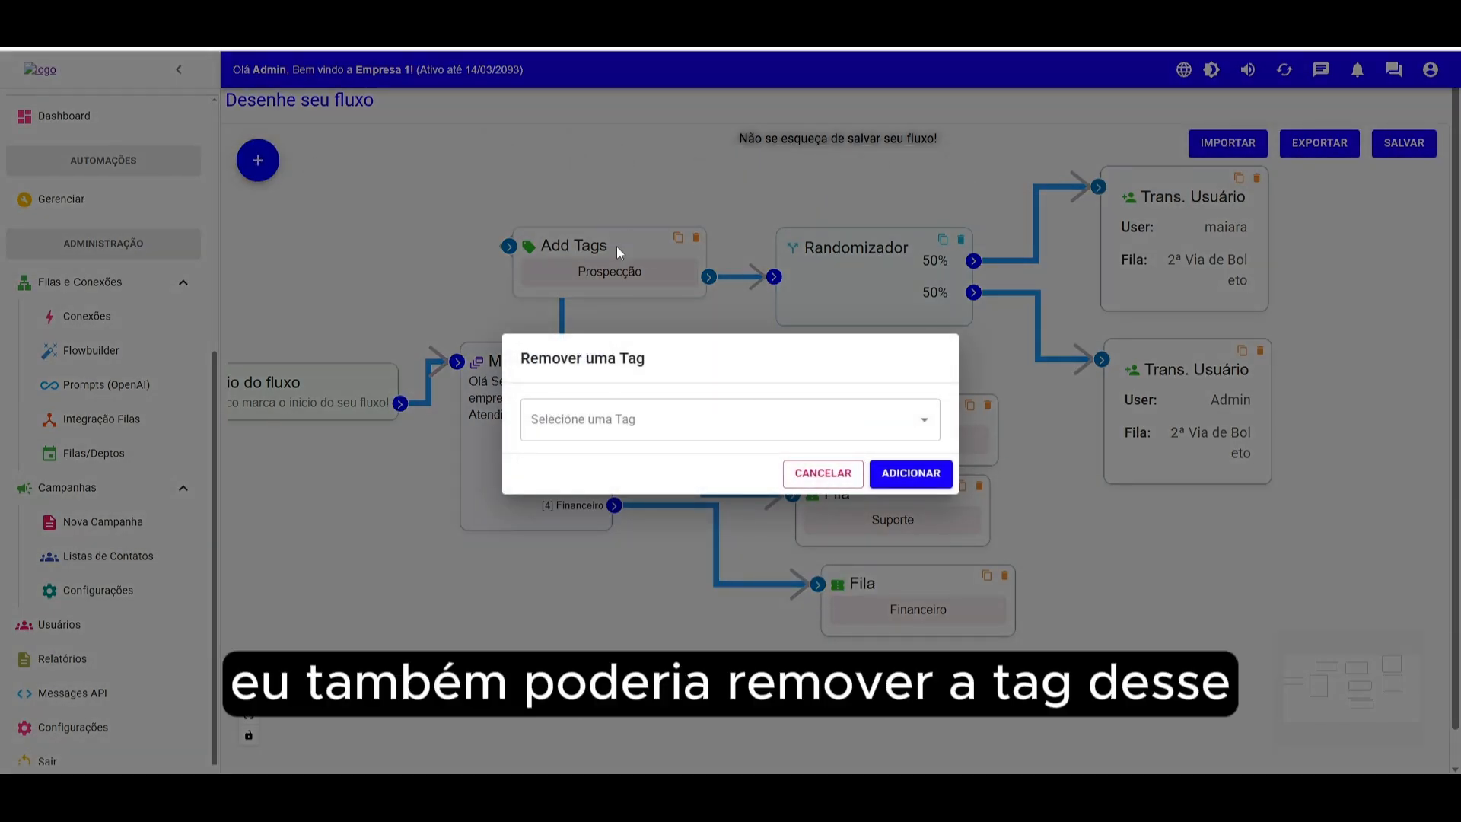
left_click(609, 418)
left_click(578, 491)
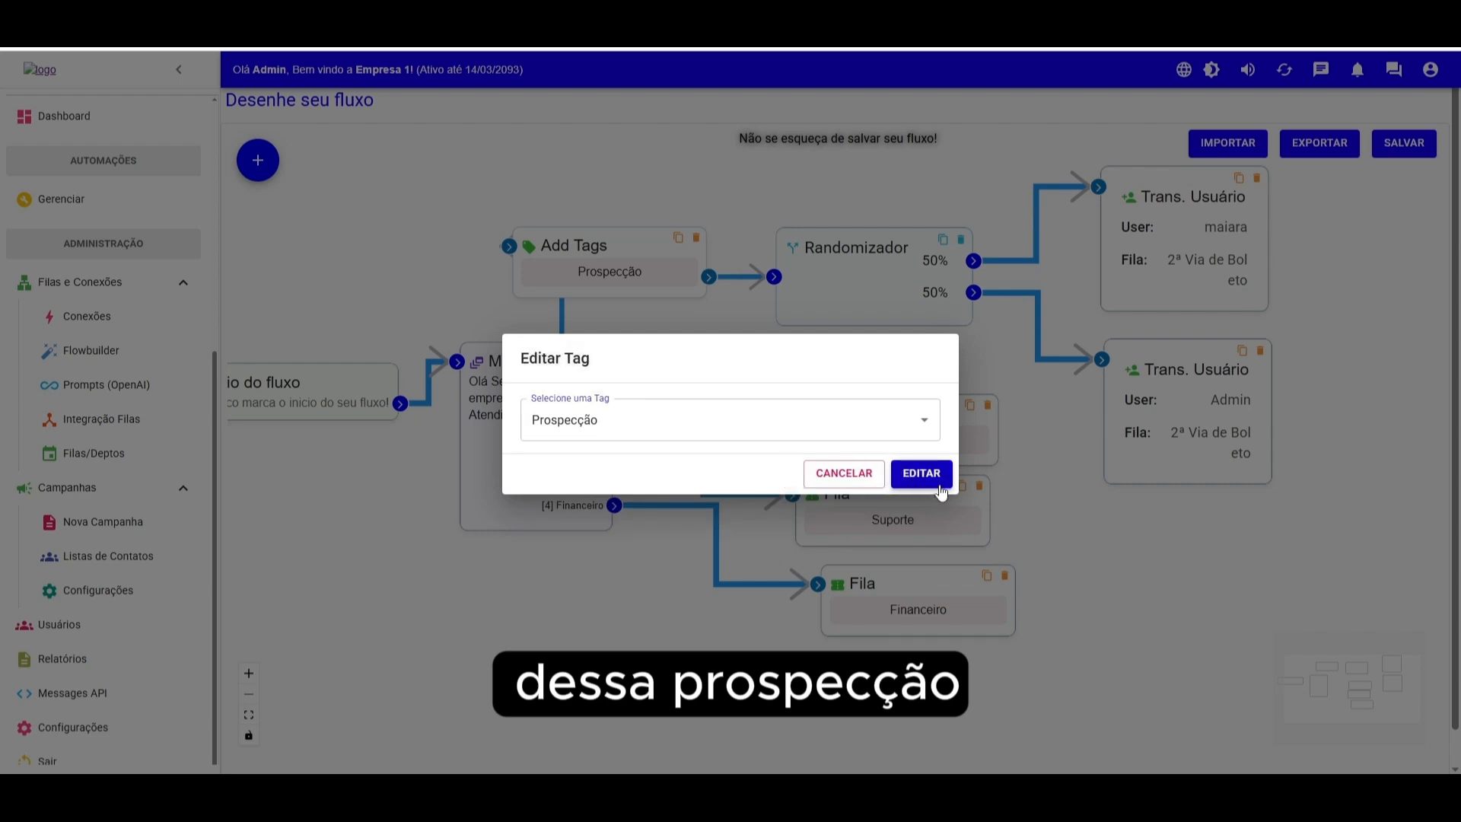
left_click(910, 474)
- Connect the Randomizador's first output to the Remover Tags block instead of maiara's transfer, then delete that block
left_click_drag(636, 261, 509, 253)
mouse_move(876, 265)
left_mouse_down()
mouse_move(758, 241)
mouse_move(763, 207)
mouse_move(1066, 397)
mouse_move(846, 248)
mouse_move(858, 256)
left_mouse_up()
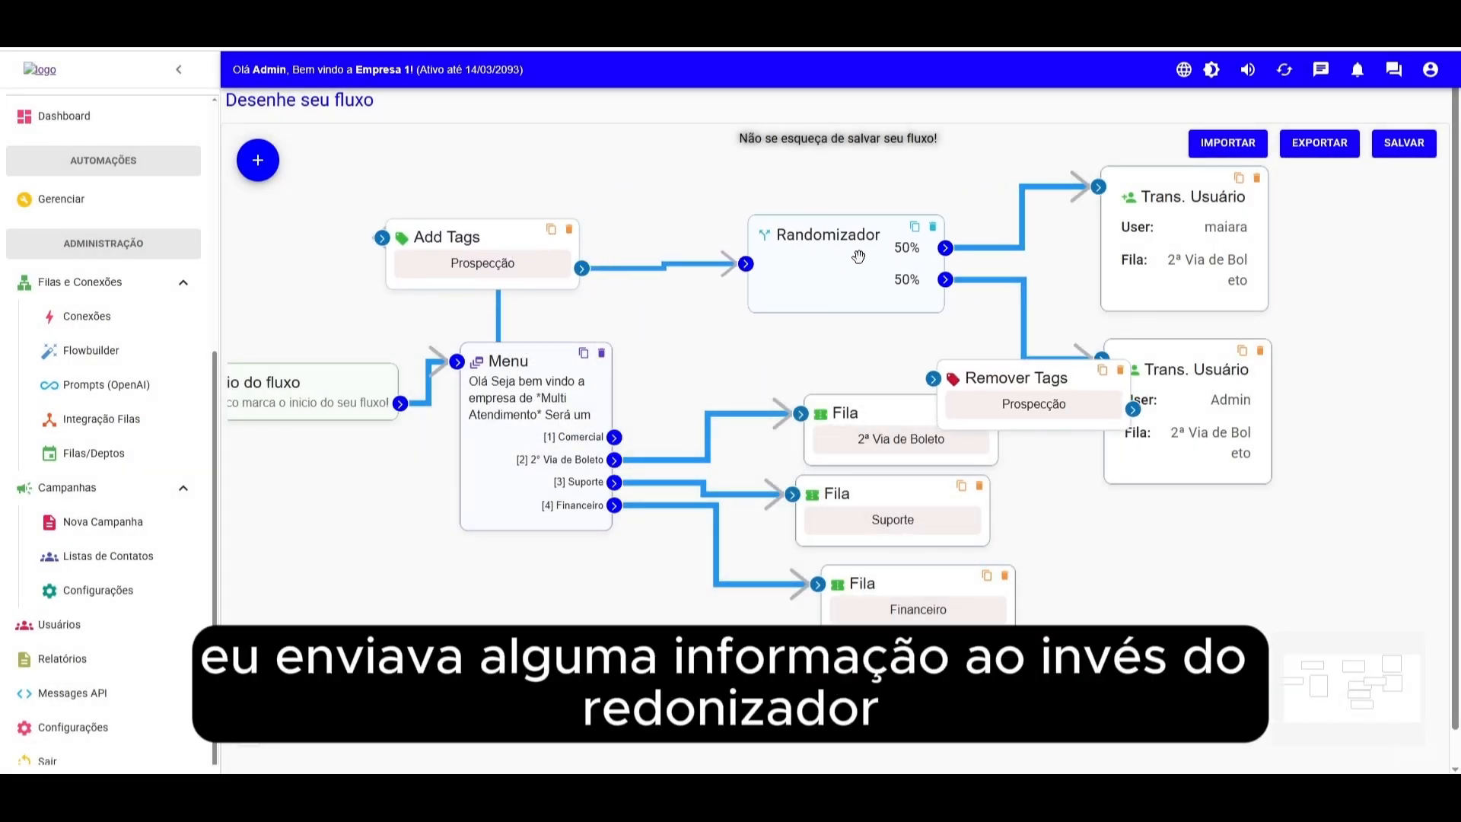
left_click(1023, 227)
key("BackSpace")
left_click_drag(1018, 386, 1040, 211)
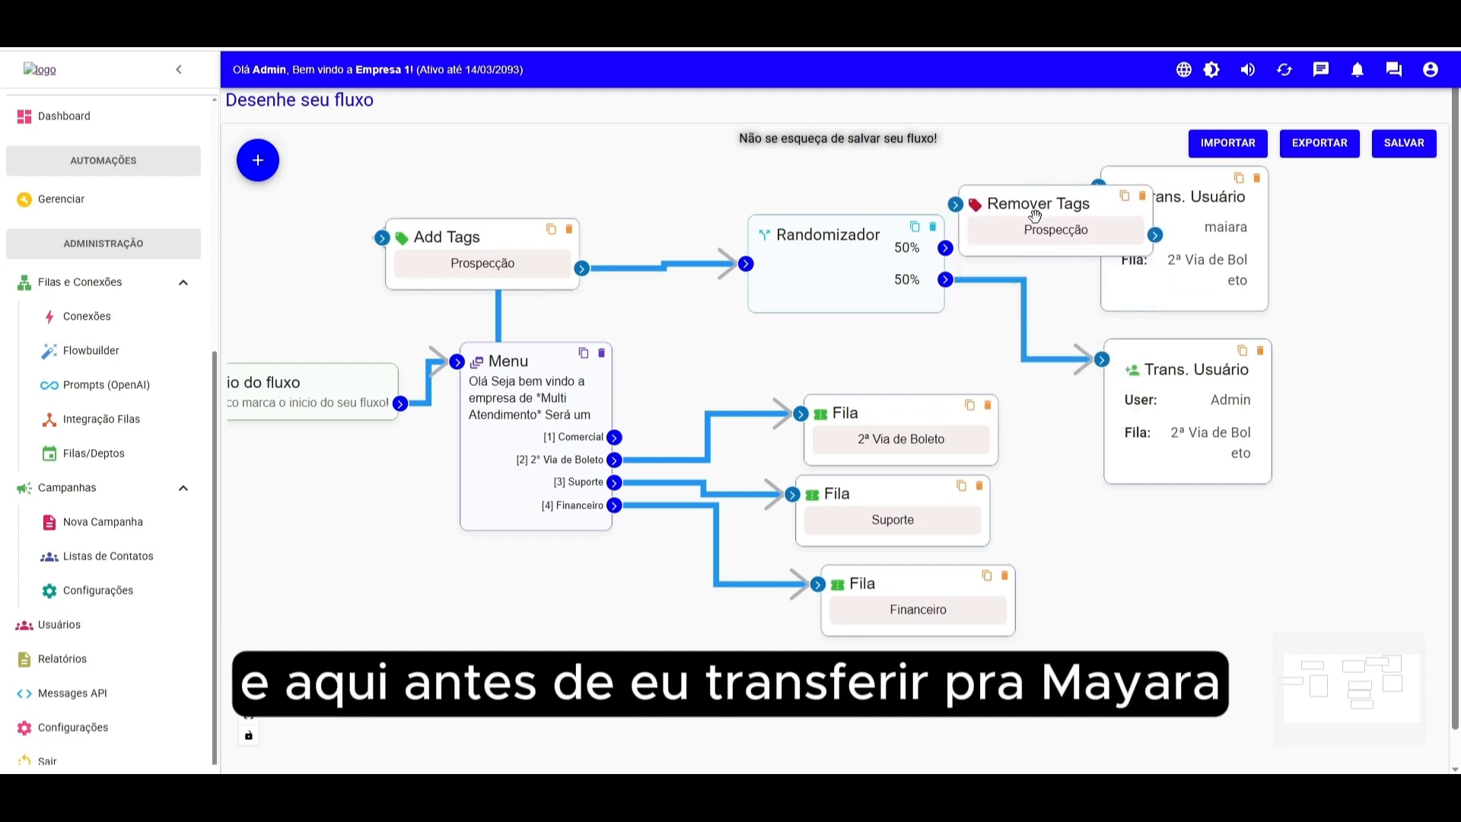
left_click_drag(945, 248, 955, 204)
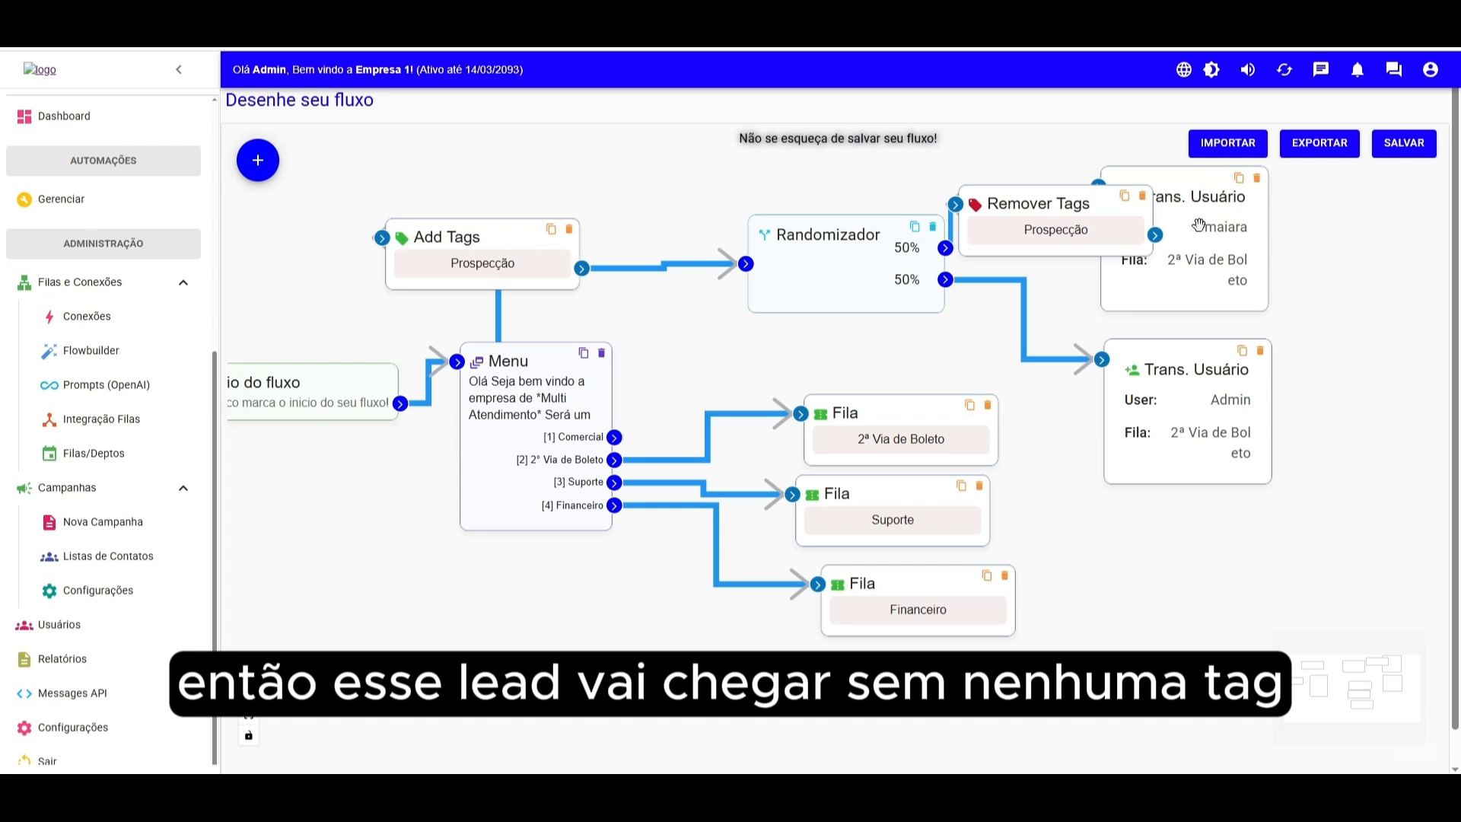
left_click(1142, 196)
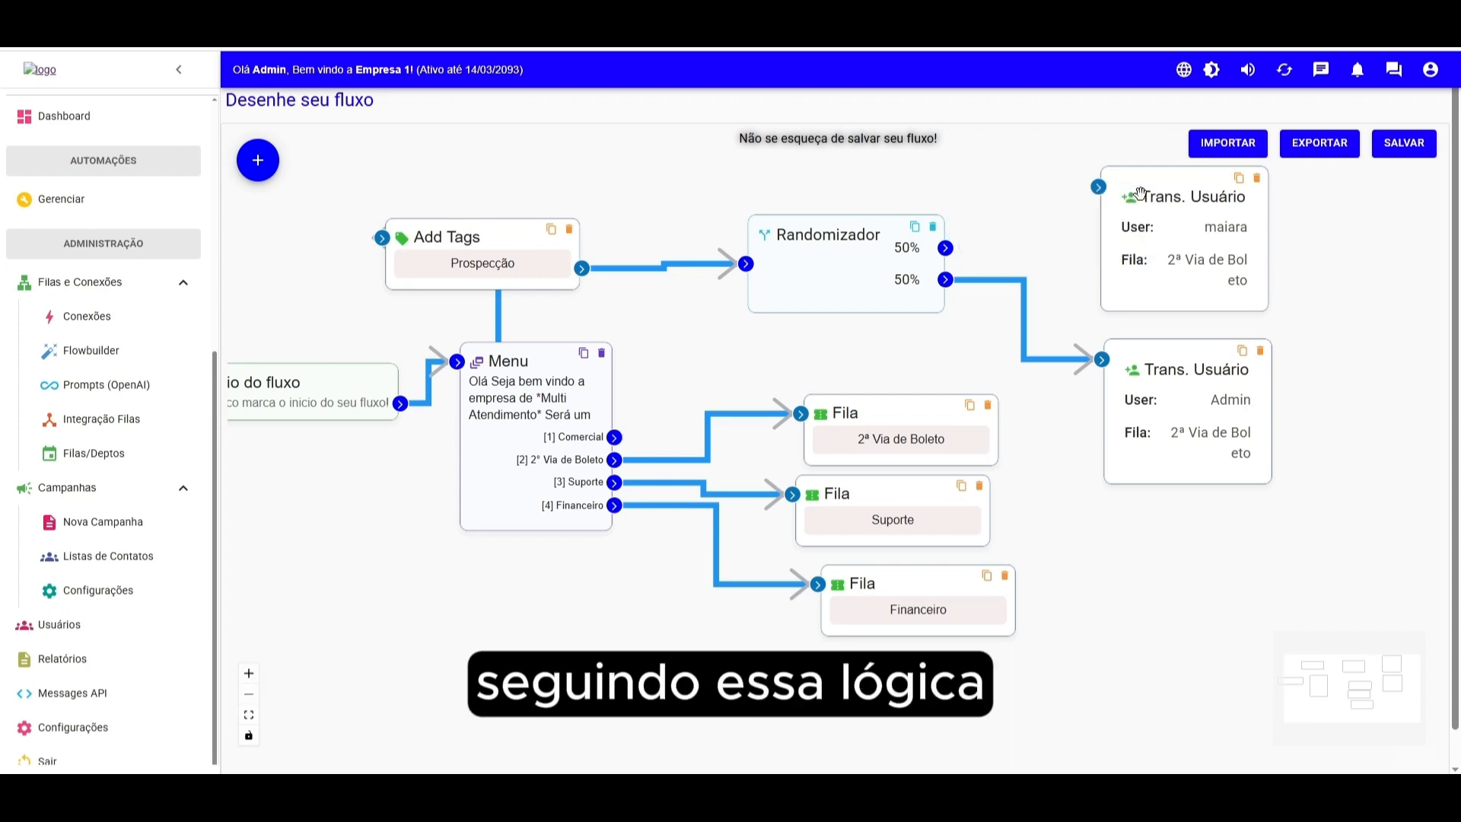
- Add an Add Tags block with tag Negociação and link it to maiara's transfer
mouse_move(267, 166)
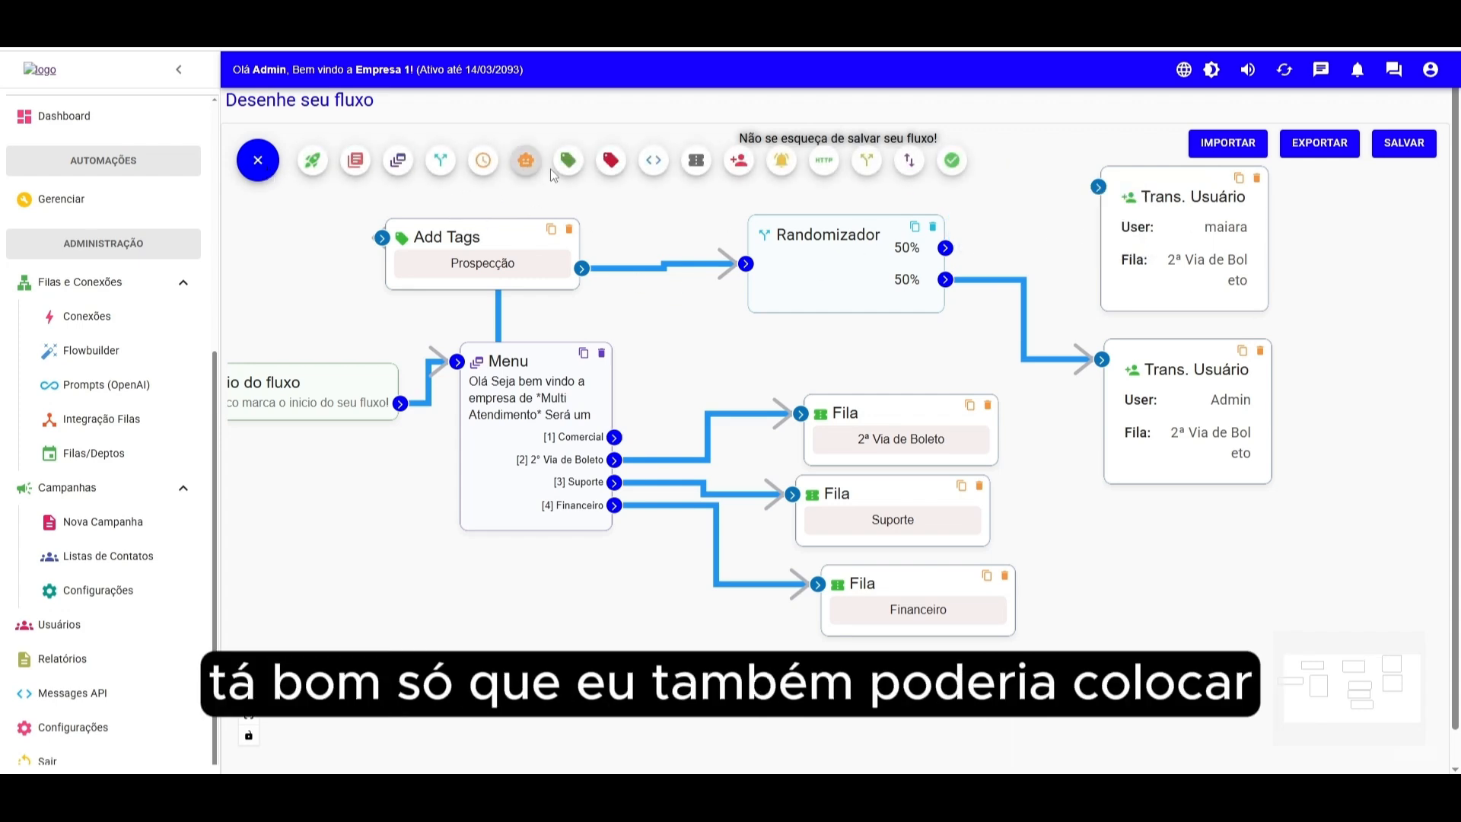
left_click(572, 168)
left_click(475, 405)
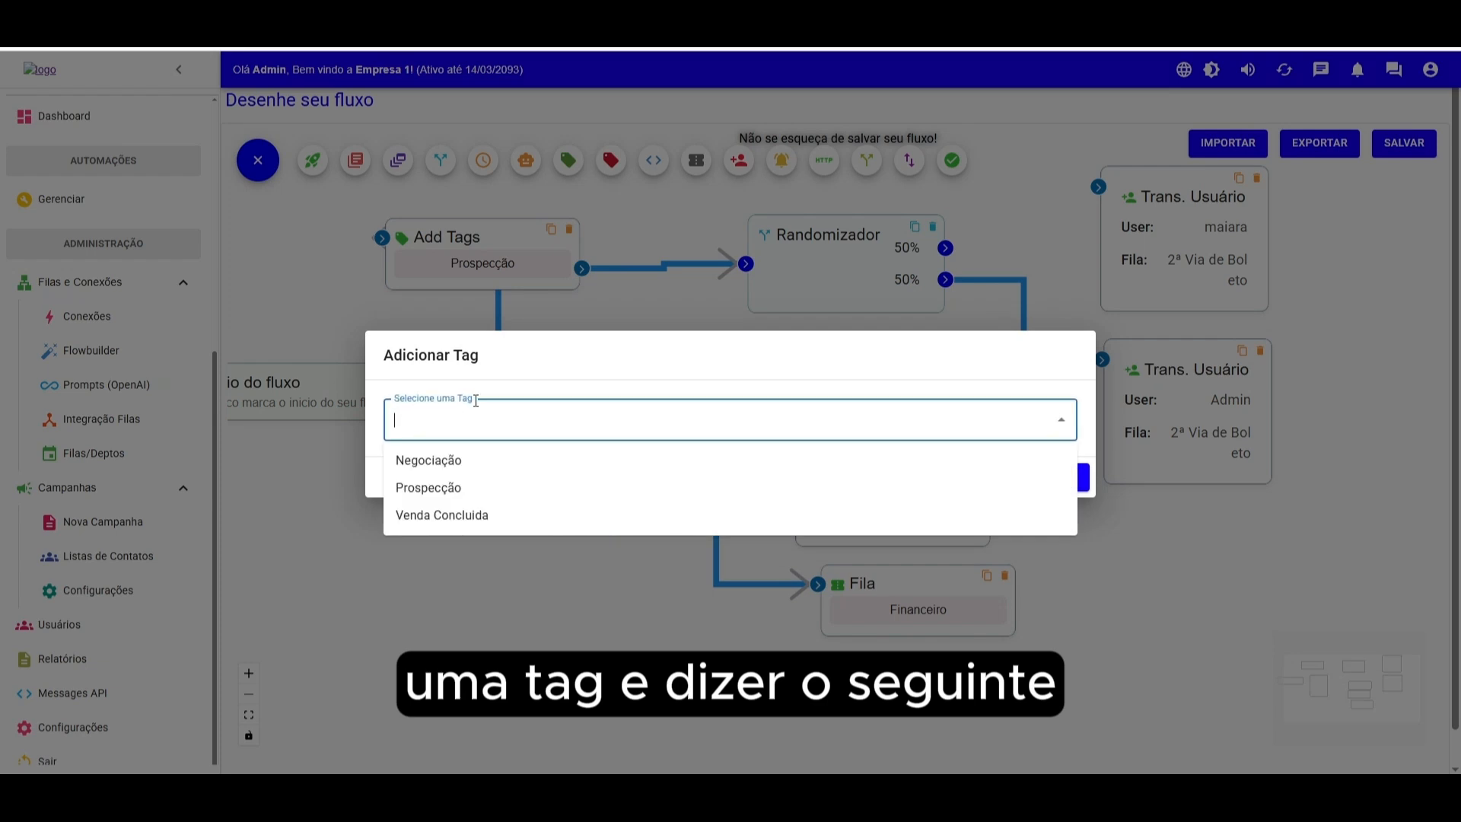
left_click(435, 461)
left_click(1057, 476)
left_click_drag(662, 267, 1017, 221)
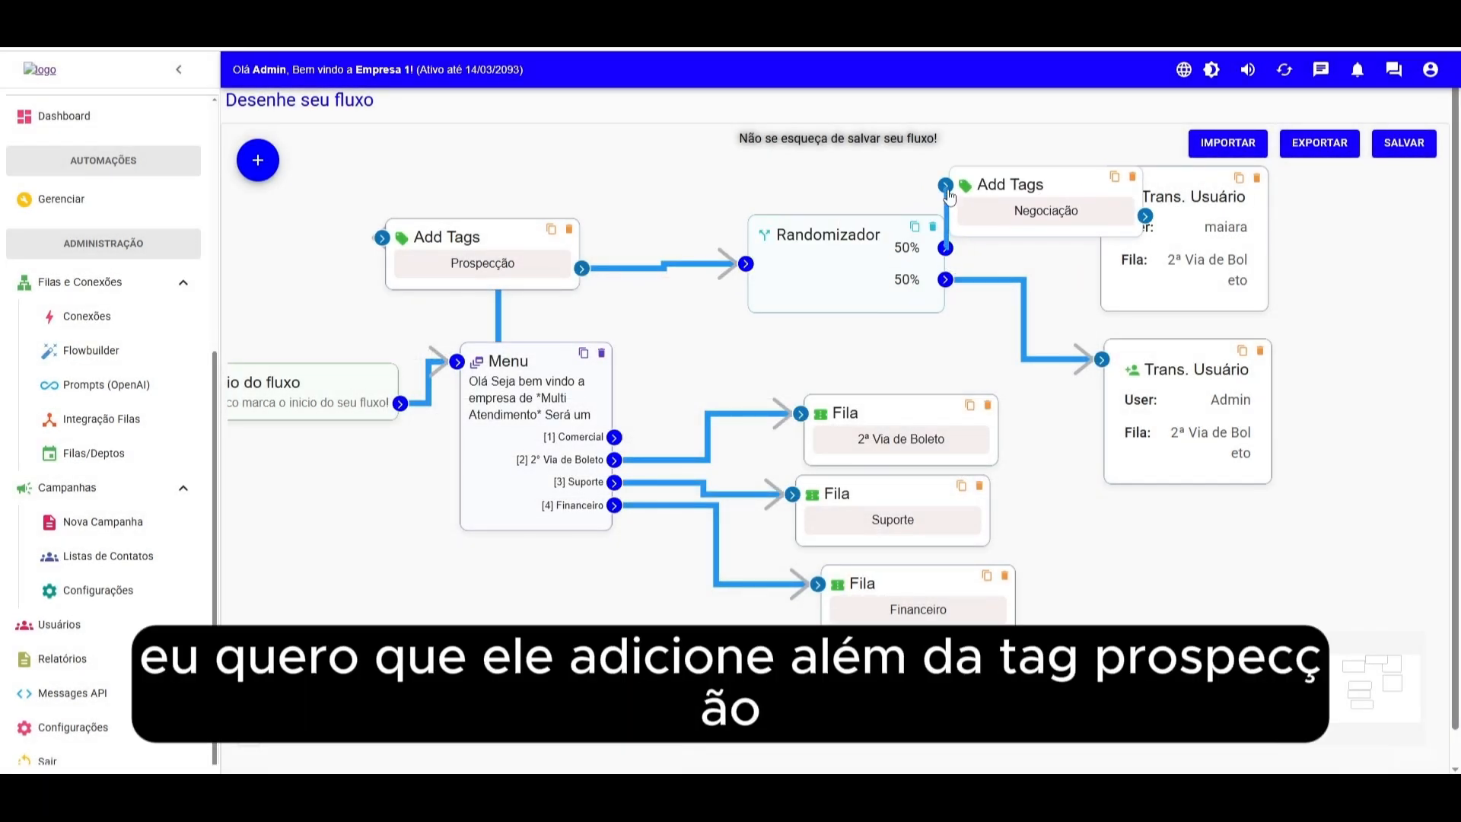
left_click_drag(952, 186, 749, 169)
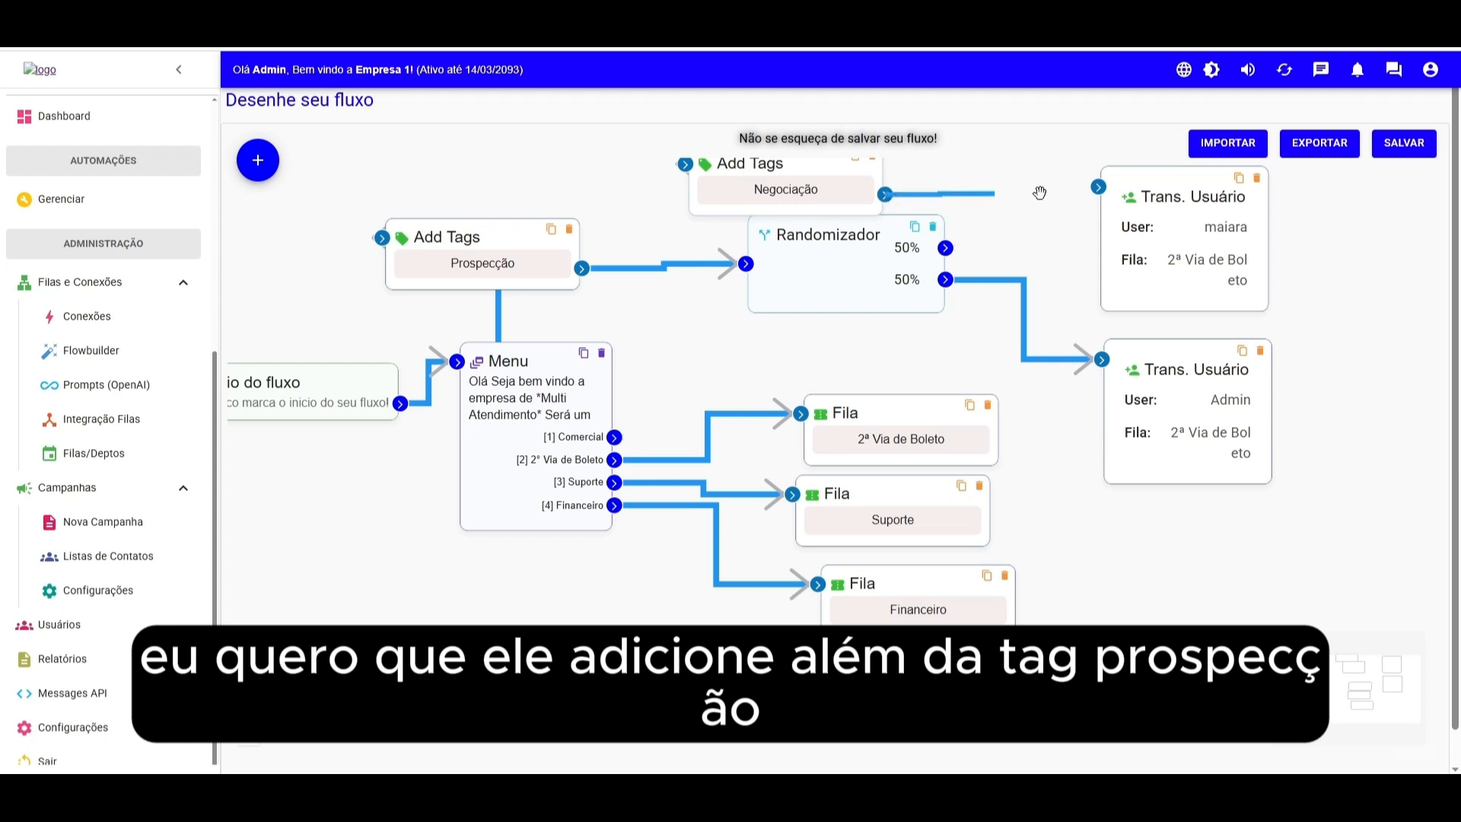
left_click_drag(872, 205, 1104, 192)
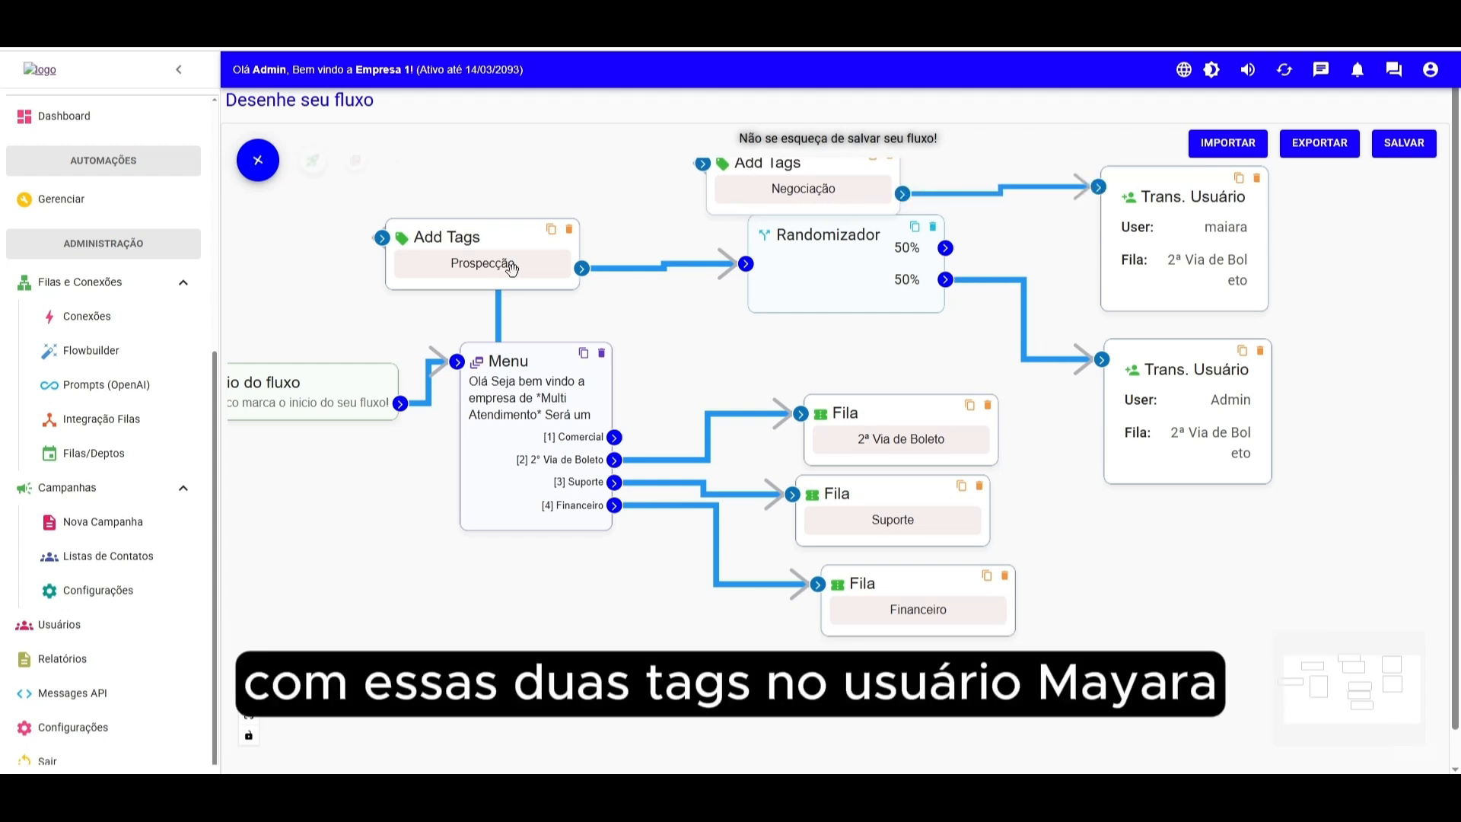
- Move the Randomizador lower, delete the Negociação tag block and reconnect the Randomizador's first output to maiara's transfer
double_click(825, 196)
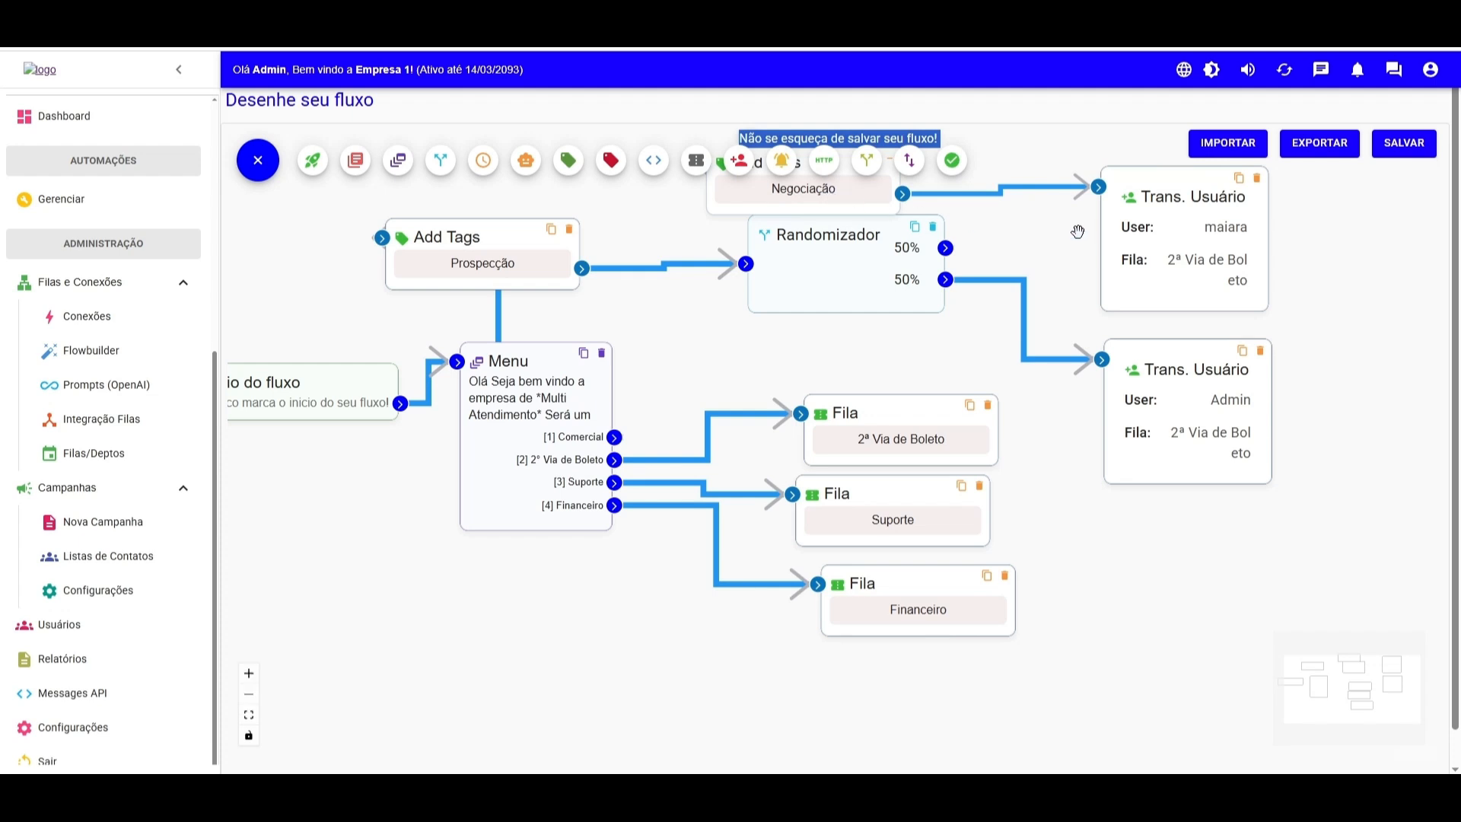
left_click_drag(1079, 231, 1076, 288)
left_click_drag(1050, 340, 1051, 389)
left_click_drag(1159, 478, 1191, 490)
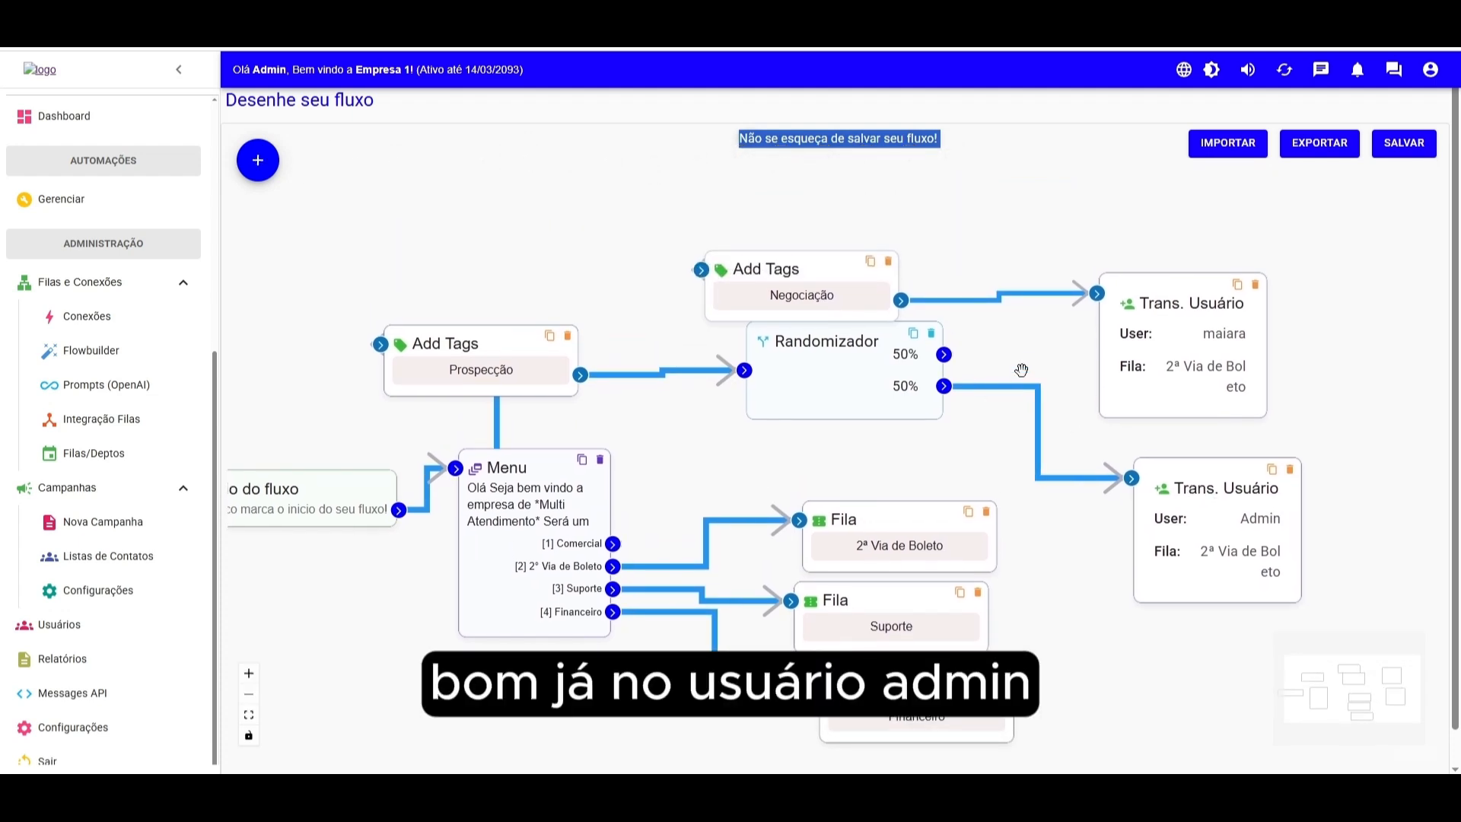
left_click_drag(837, 373, 815, 434)
left_click_drag(816, 279, 899, 281)
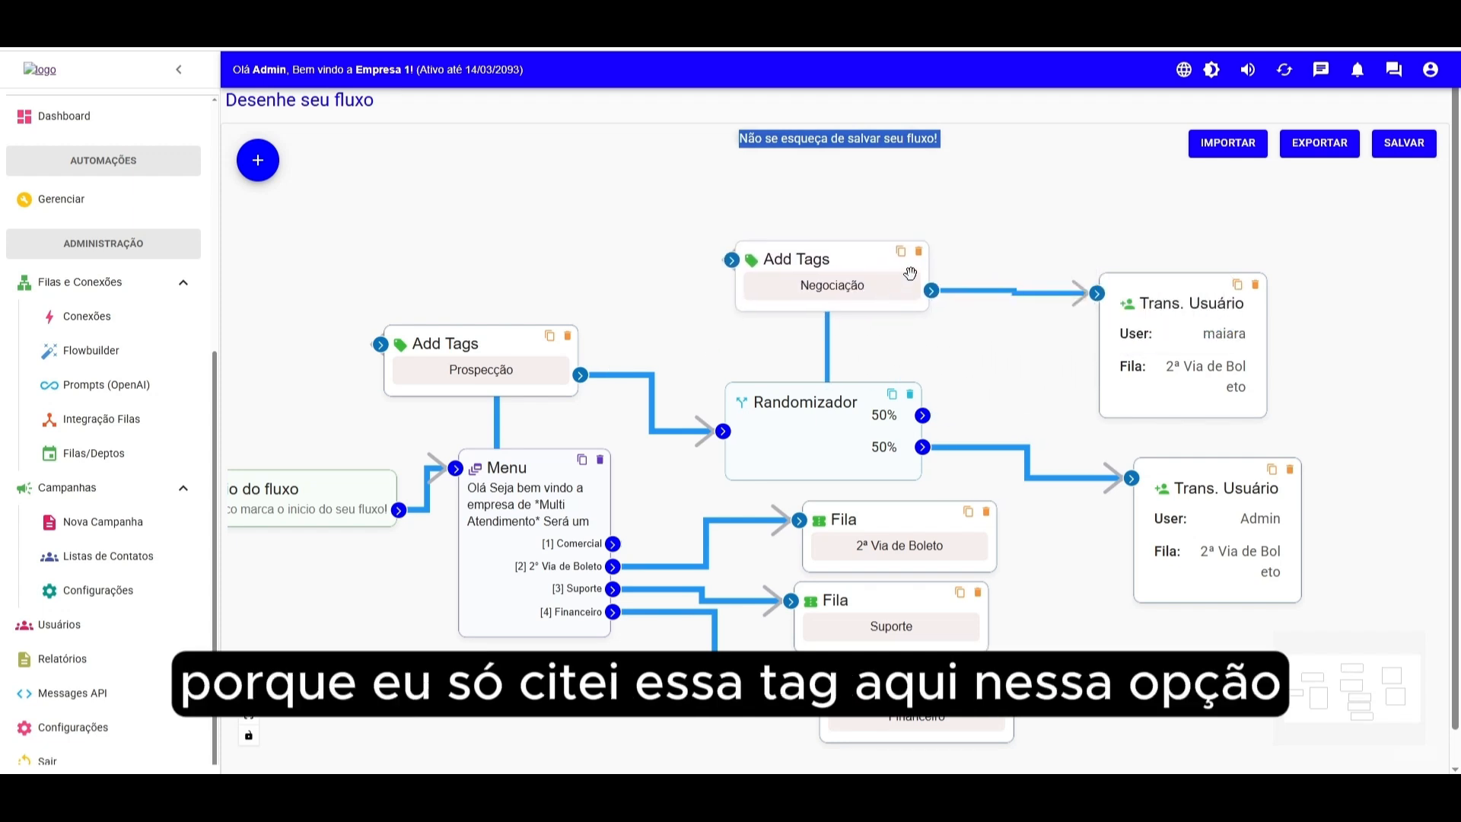
left_click(920, 253)
left_click_drag(923, 414, 1097, 294)
- Try adding a Coletar Variável block for variable nome, then delete it
left_click(258, 159)
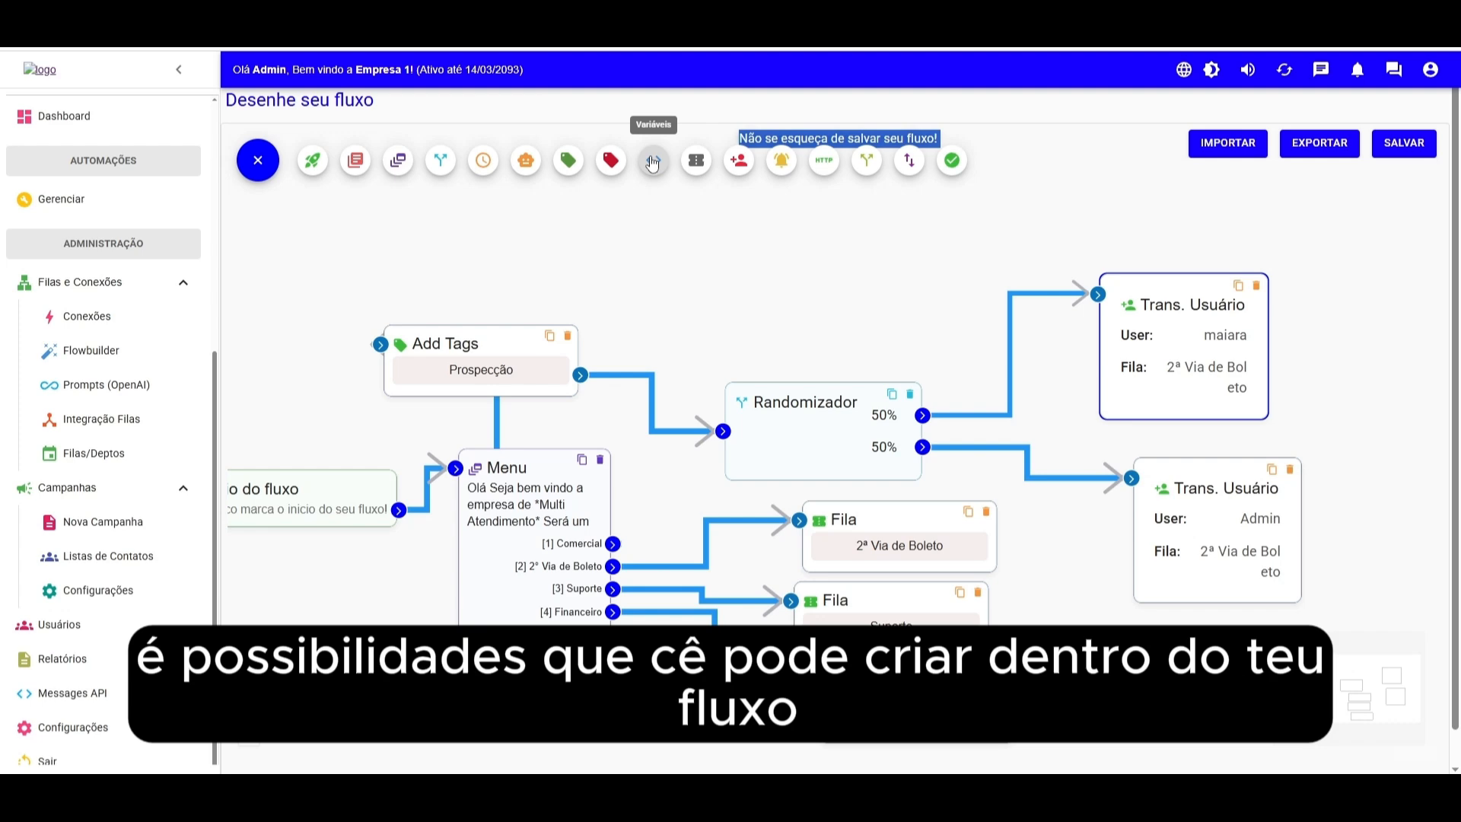
left_click(652, 160)
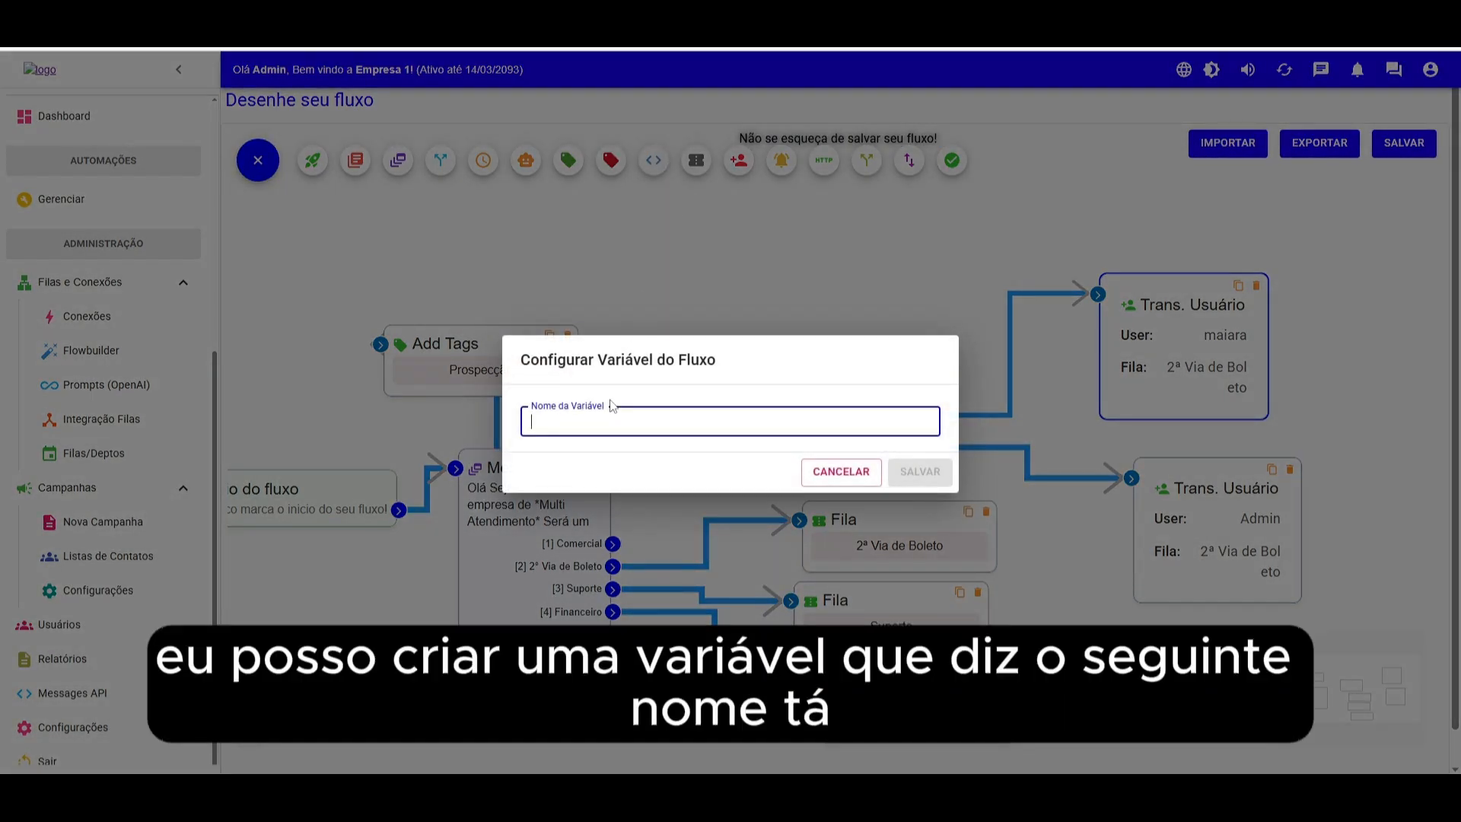
type("nome")
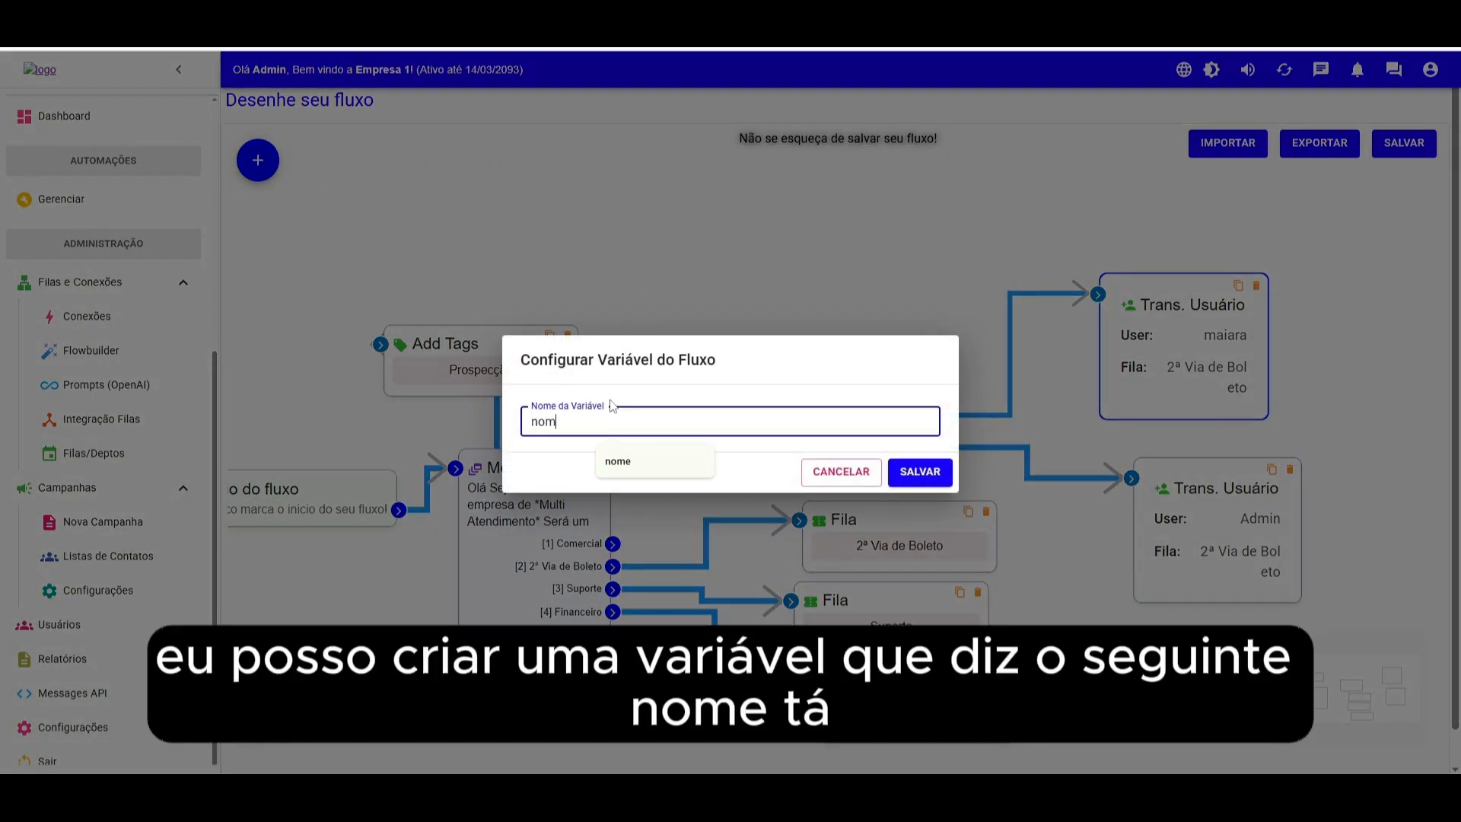
left_click(906, 473)
left_click_drag(721, 342, 820, 290)
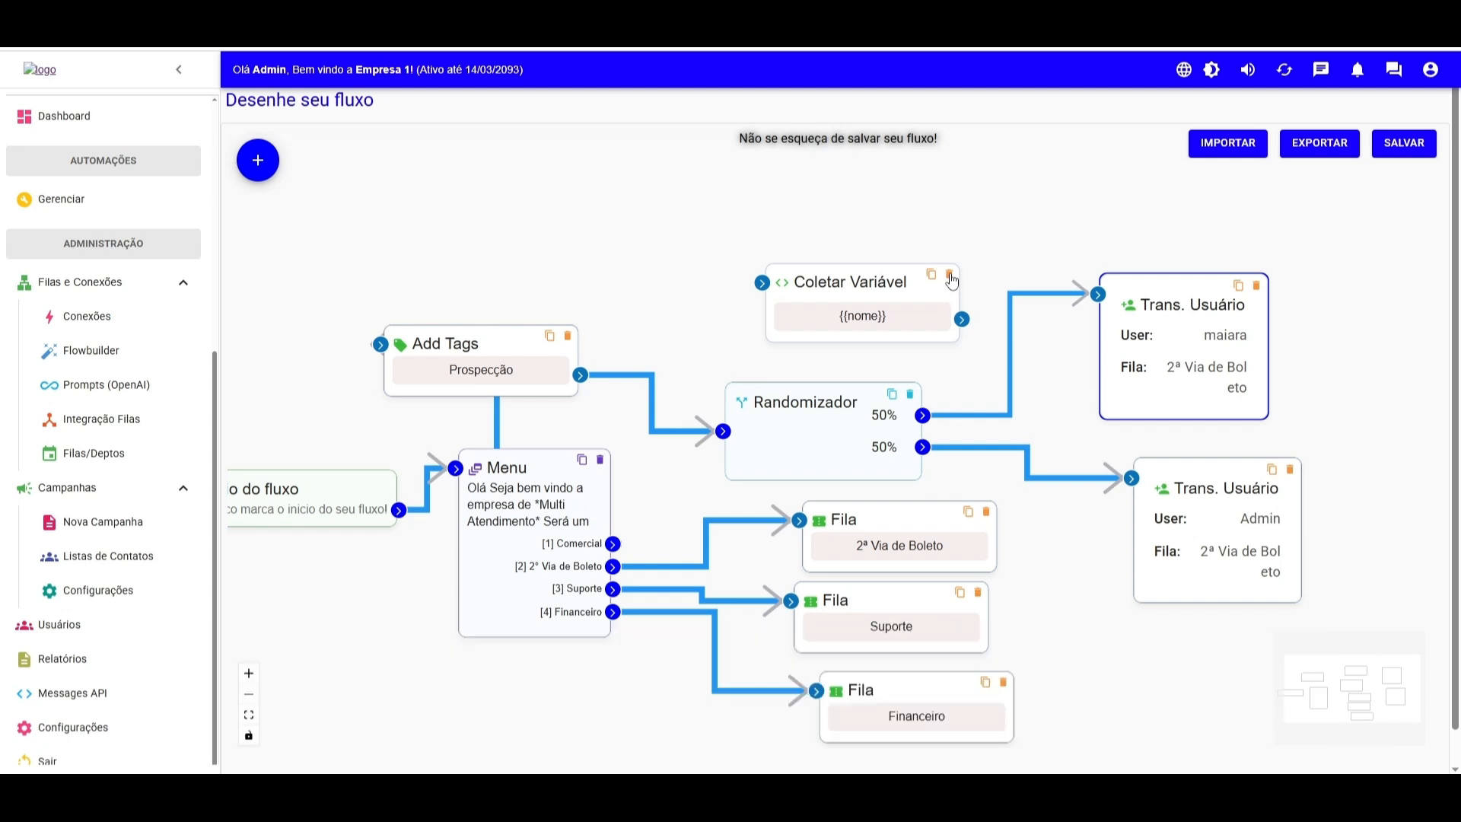
left_click(950, 277)
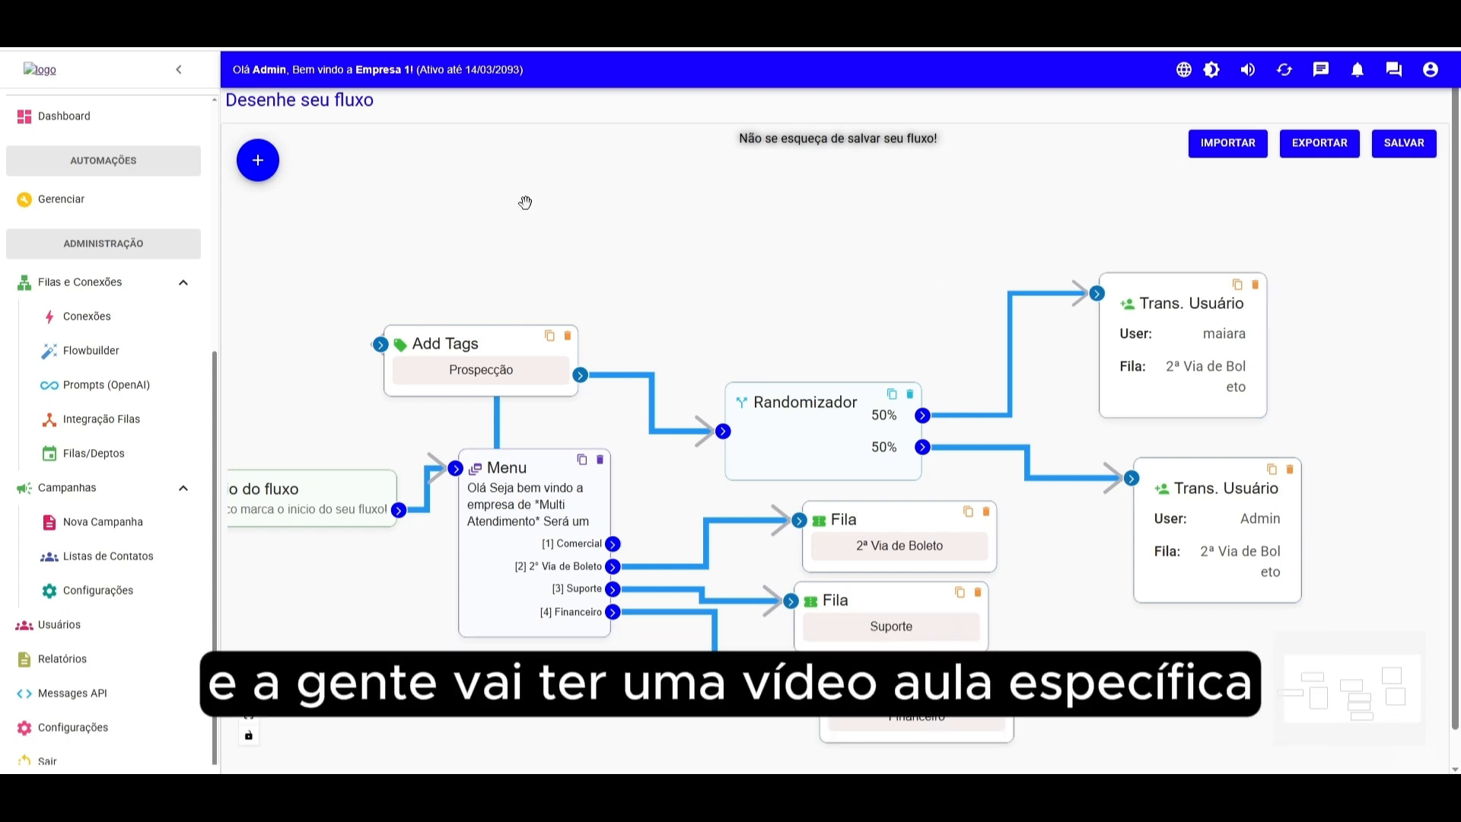
- Add an Enviar Notificação block with the manager's WhatsApp number and the message "Lead enviado para a Maiara"
left_click(258, 160)
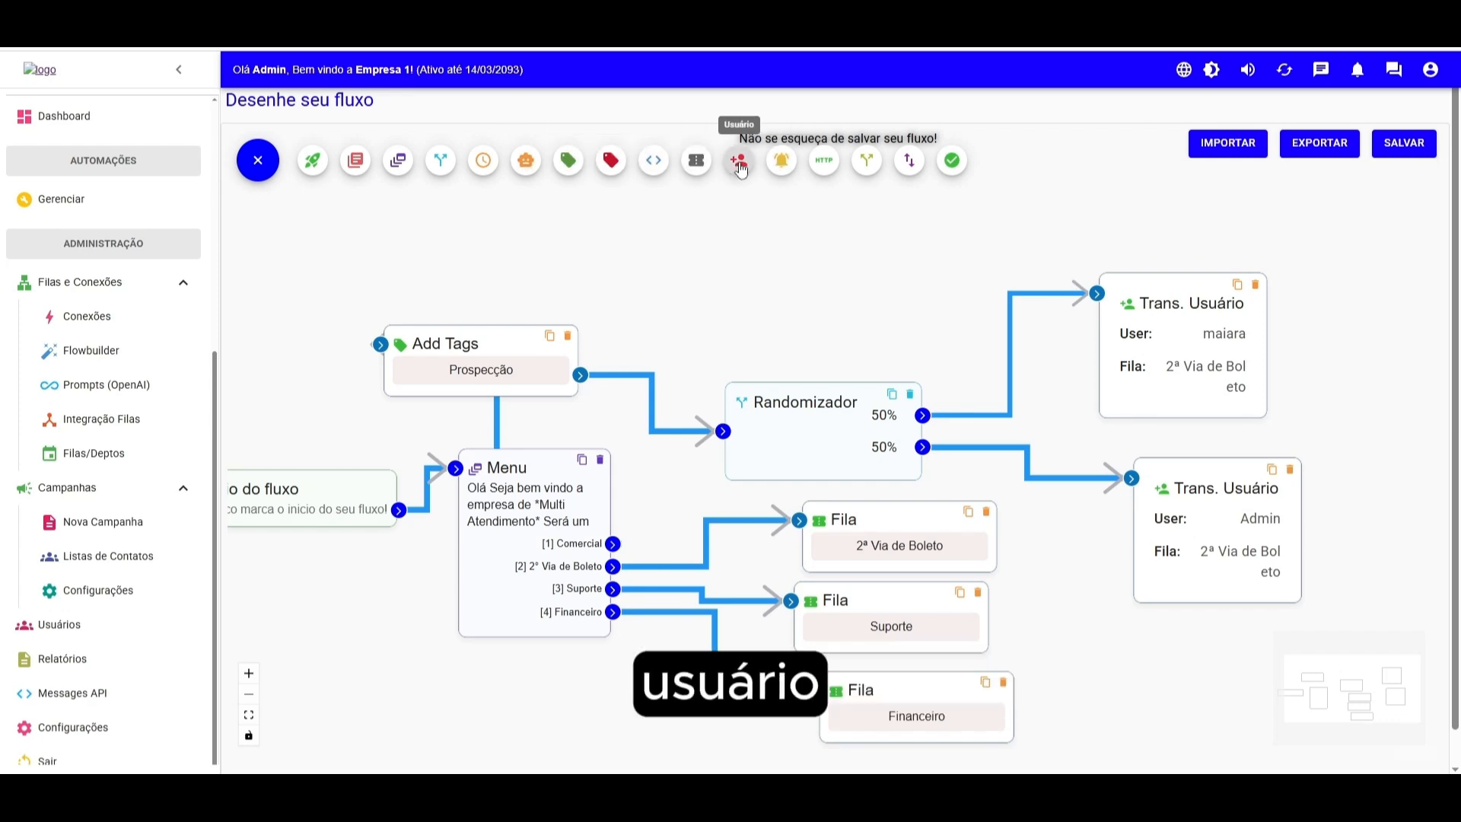
left_click(782, 161)
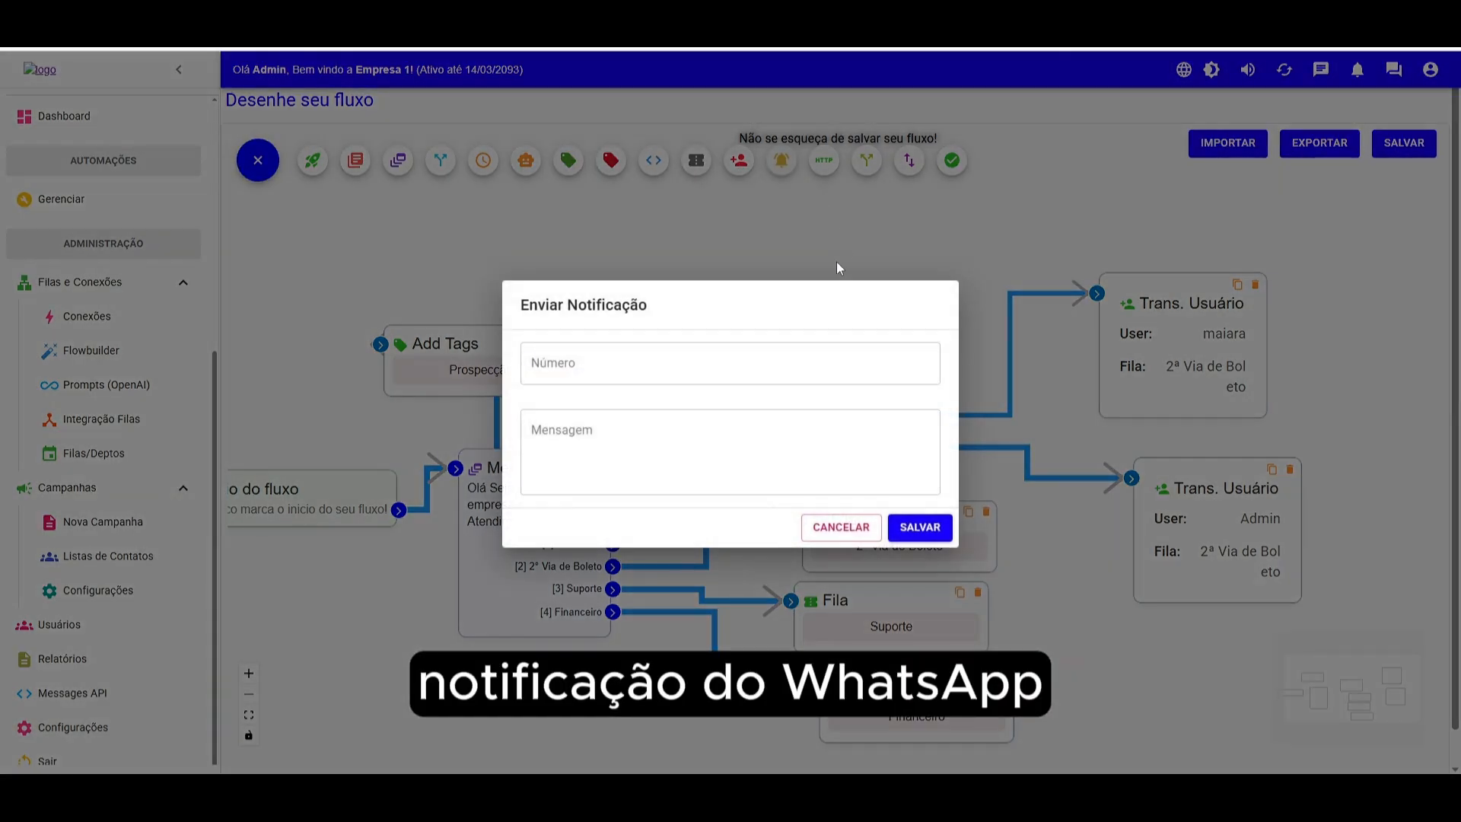
left_click(665, 369)
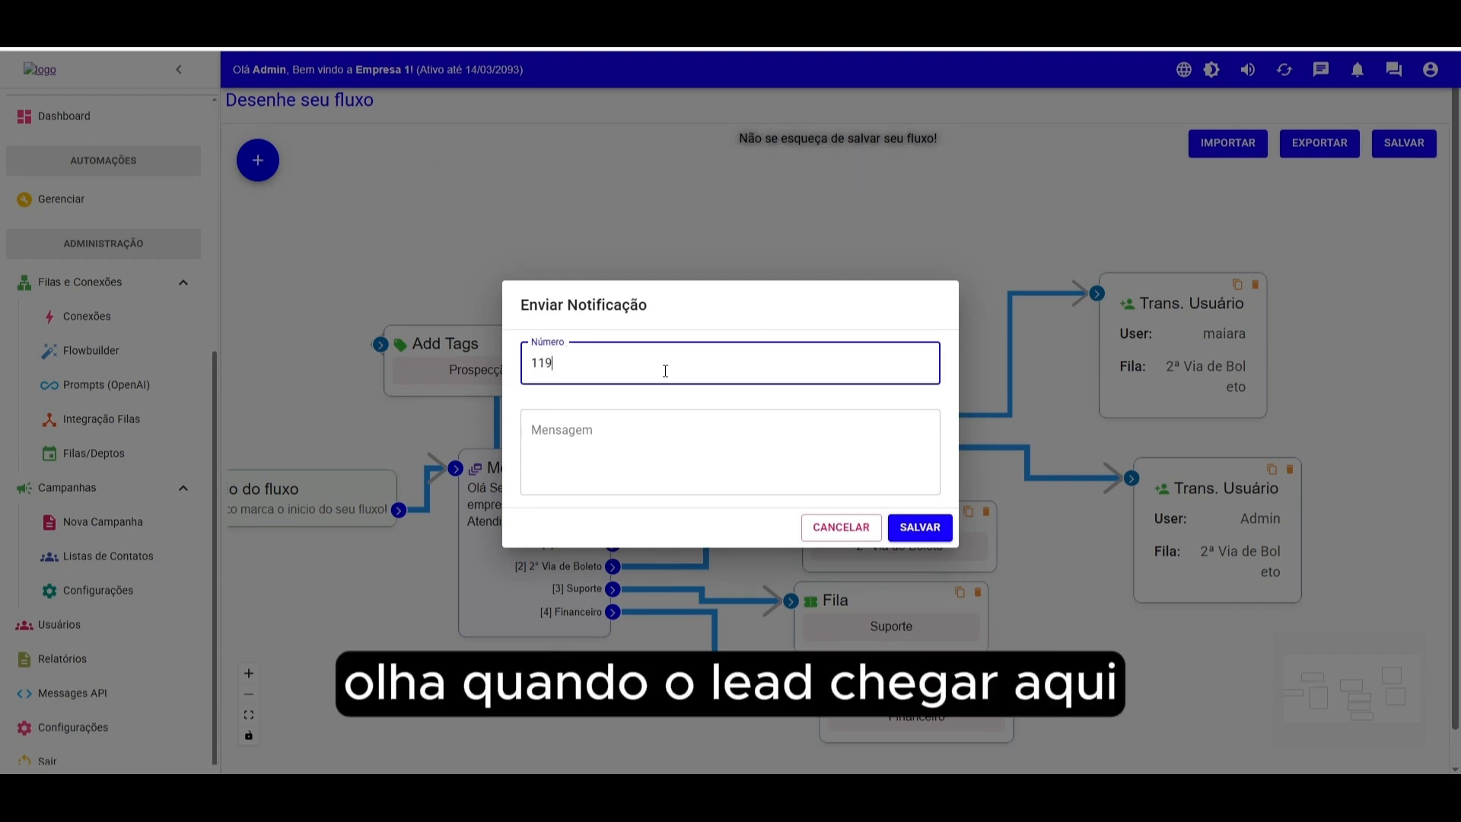
key("Left")
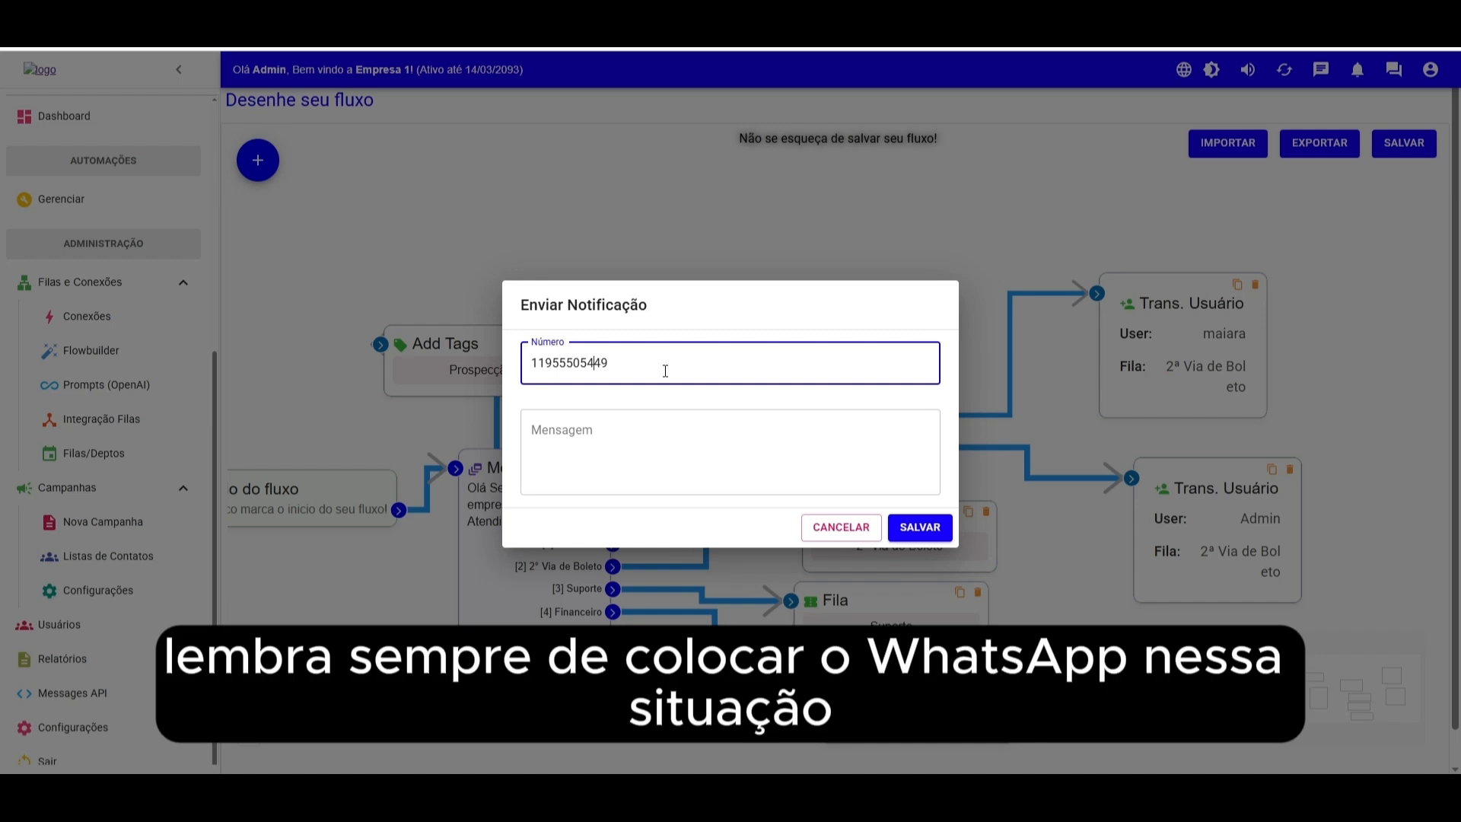
type("55")
left_click(632, 438)
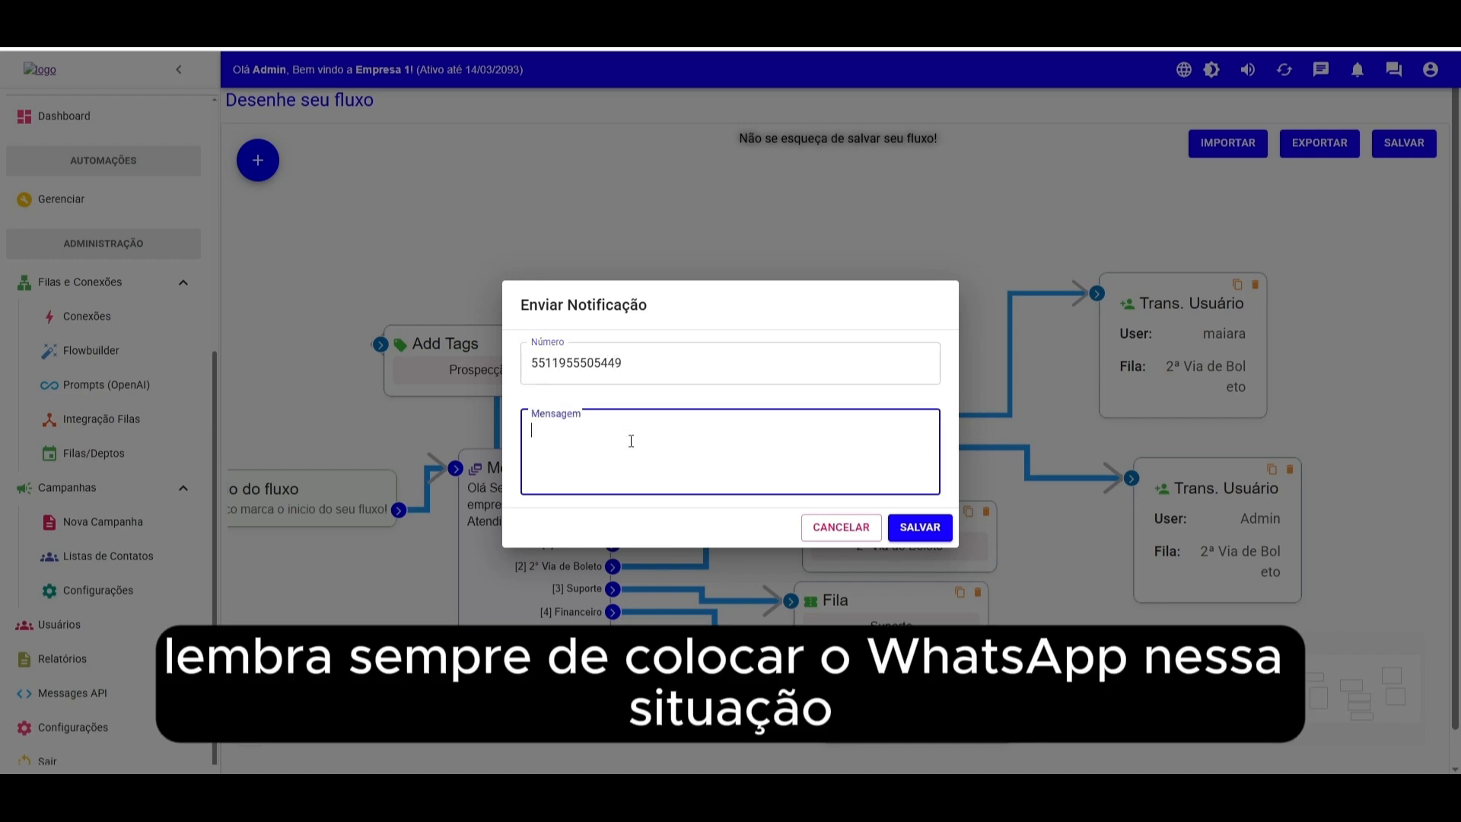
type("Lead enviado pa")
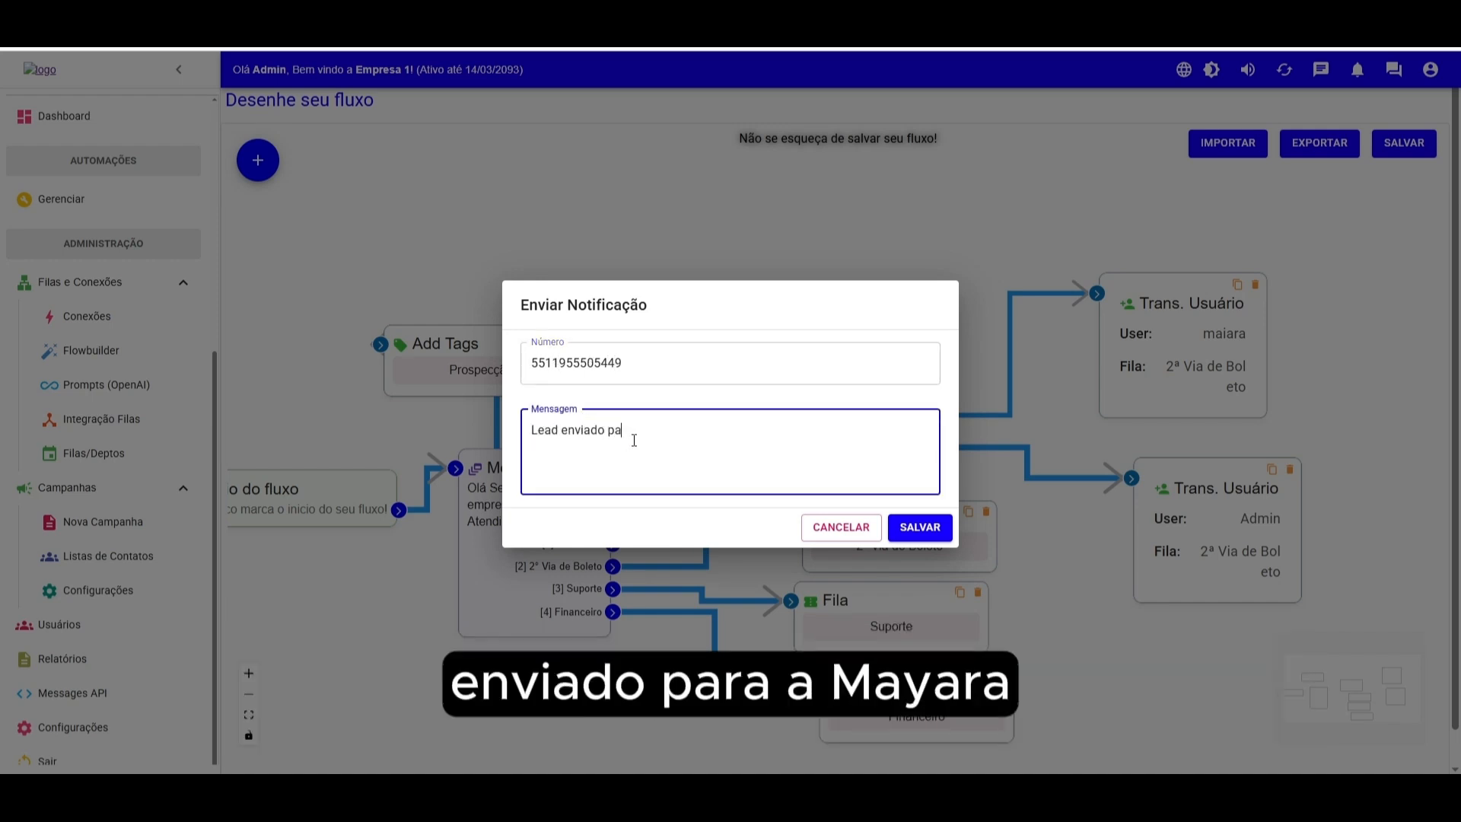
type("ira")
key("BackSpace")
key("BackSpace")
key("BackSpace")
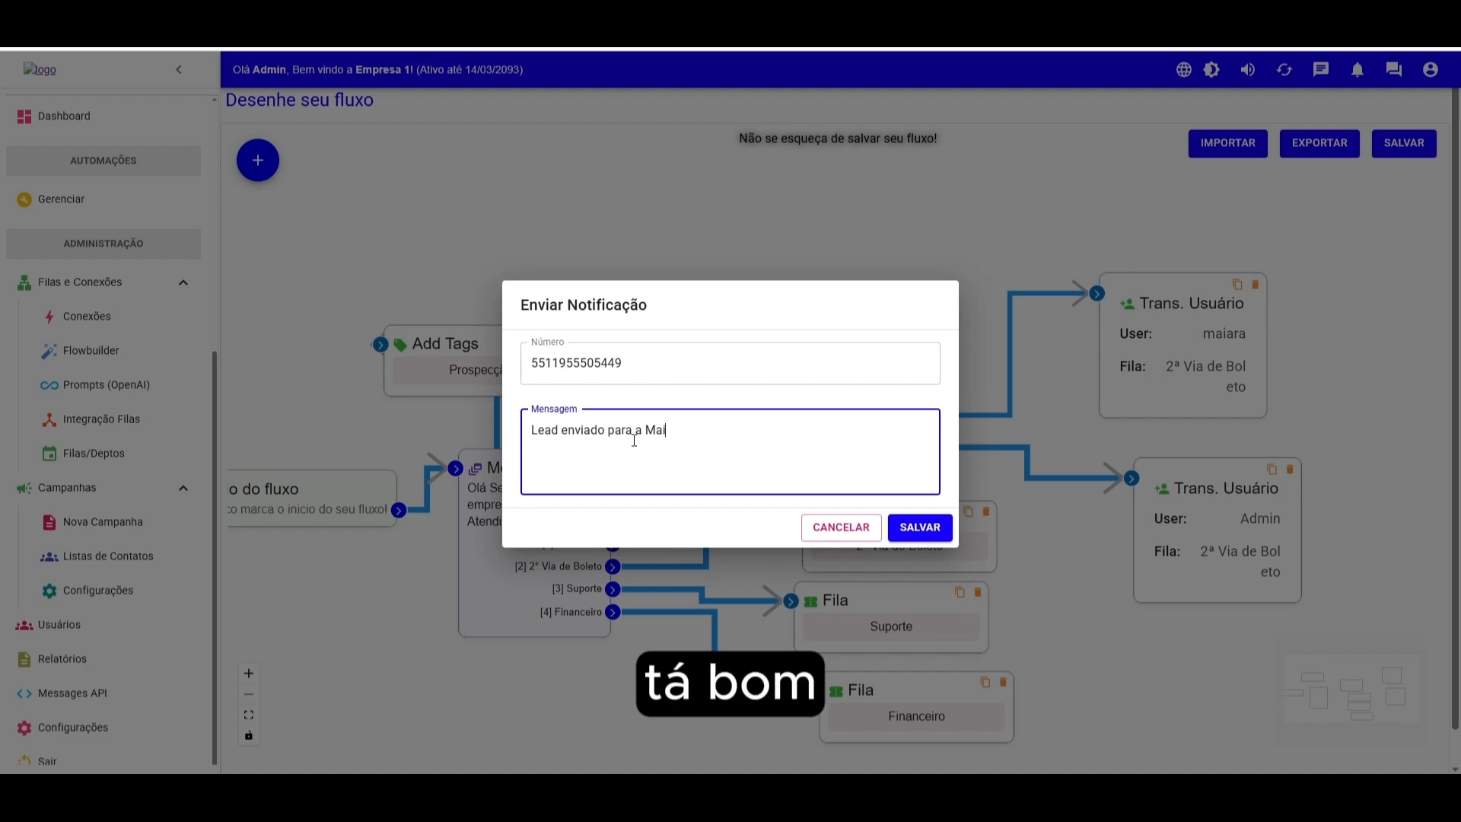
type("iara")
left_click_drag(663, 366, 470, 363)
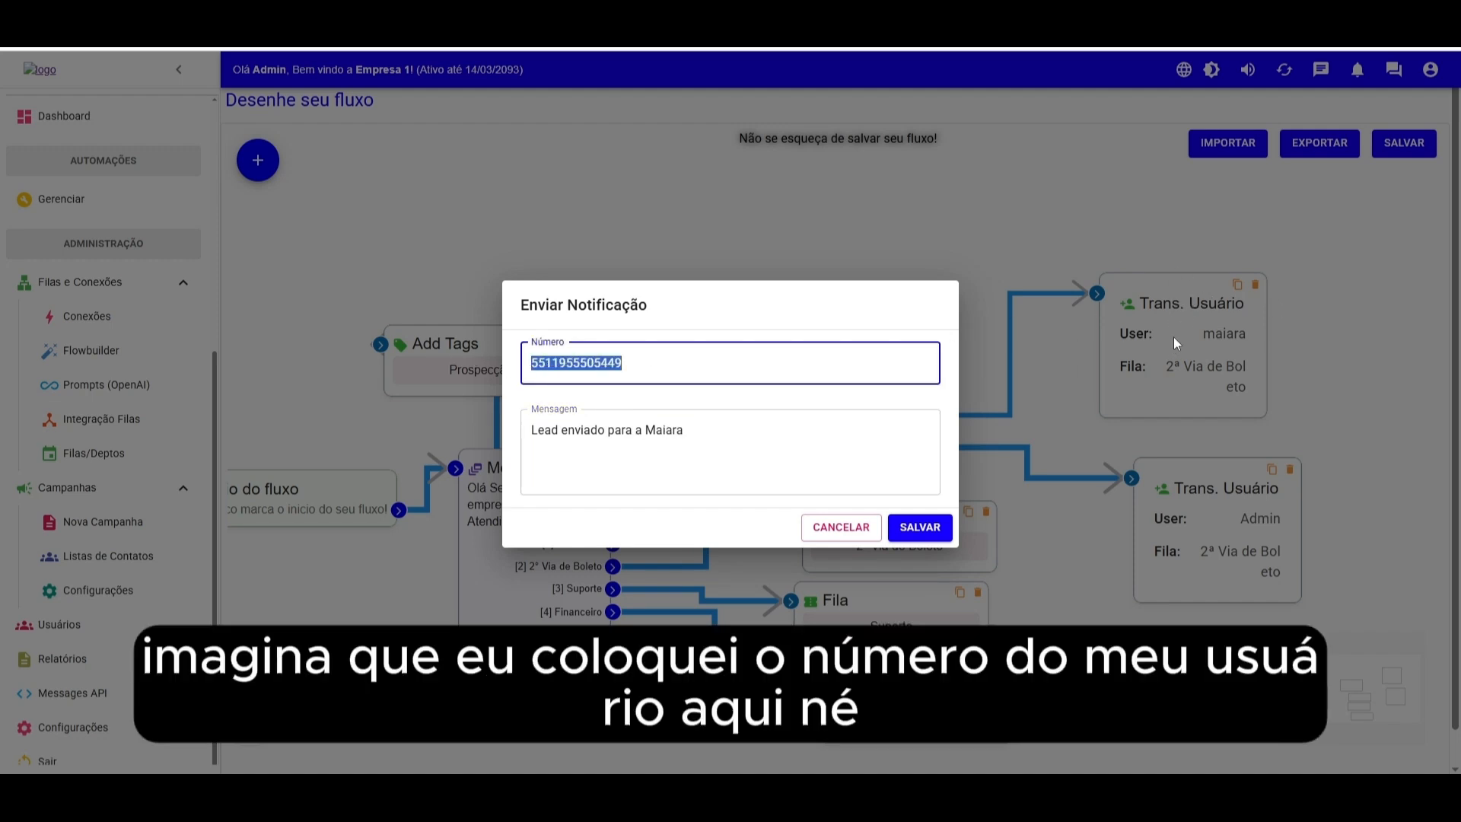
left_click(910, 527)
- Insert the notification block between the Randomizador's first output and maiara's user transfer
left_click_drag(763, 350, 815, 242)
left_click_drag(797, 428, 646, 428)
left_click(935, 377)
key("Delete")
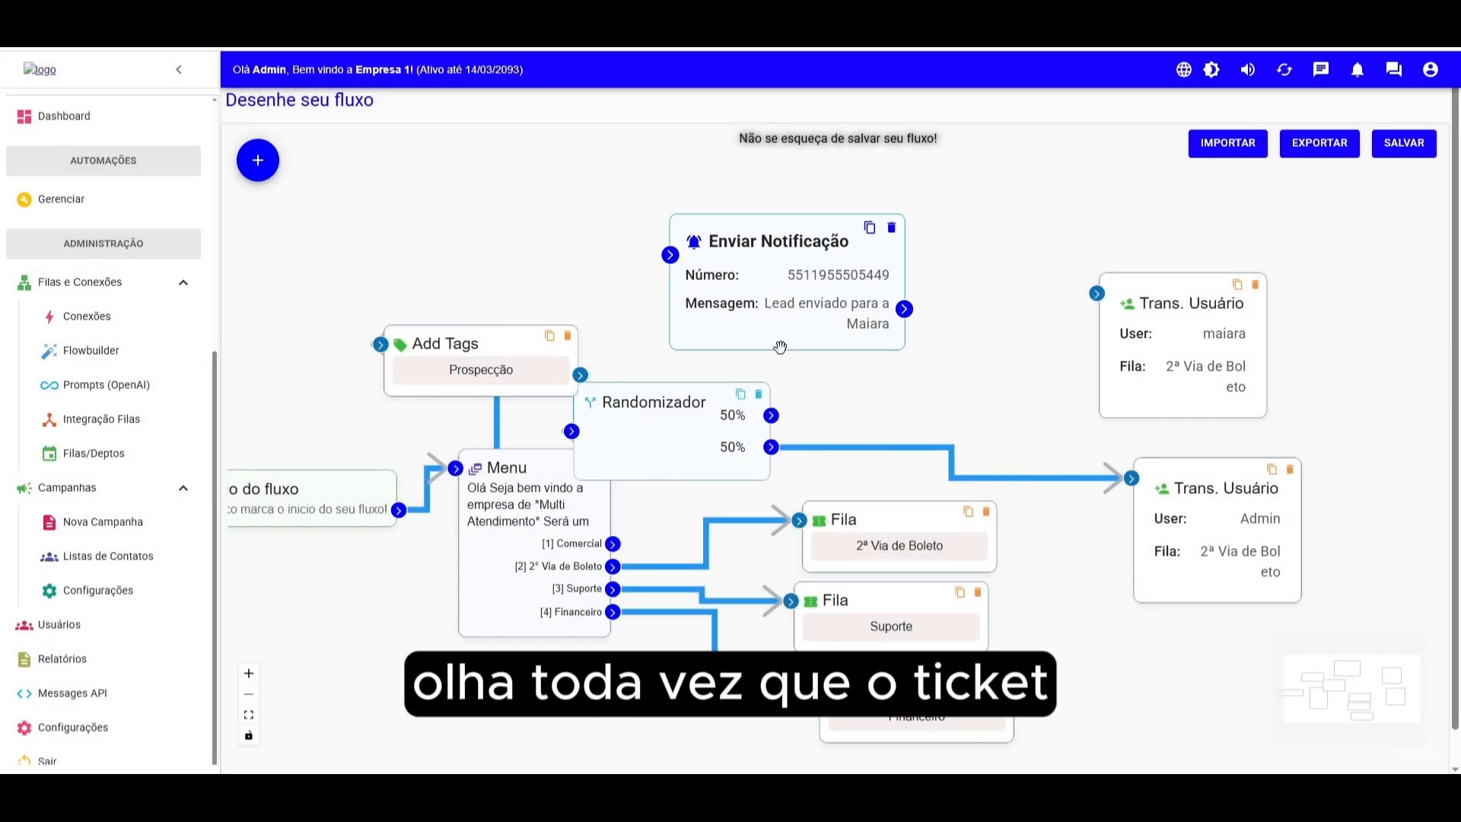
left_click_drag(771, 415, 668, 260)
mouse_move(904, 309)
left_mouse_down()
mouse_move(1096, 294)
mouse_move(1299, 304)
left_mouse_up()
left_click_drag(792, 251, 1000, 268)
left_click_drag(652, 404, 712, 345)
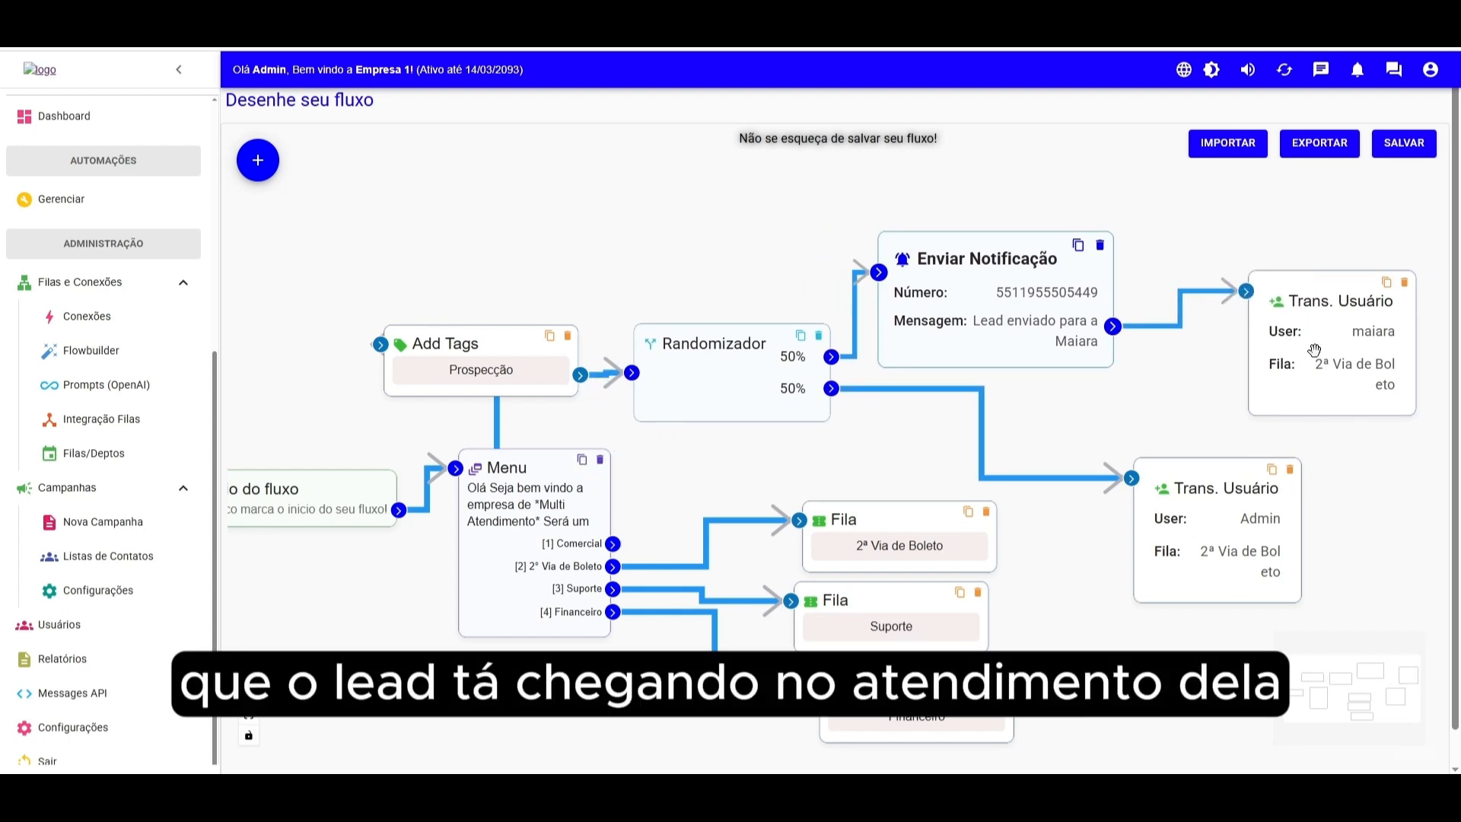
- Rearrange the Menu, Add Tags, notification and maiara transfer blocks on the canvas
left_click_drag(387, 524, 350, 527)
left_click_drag(519, 512, 480, 521)
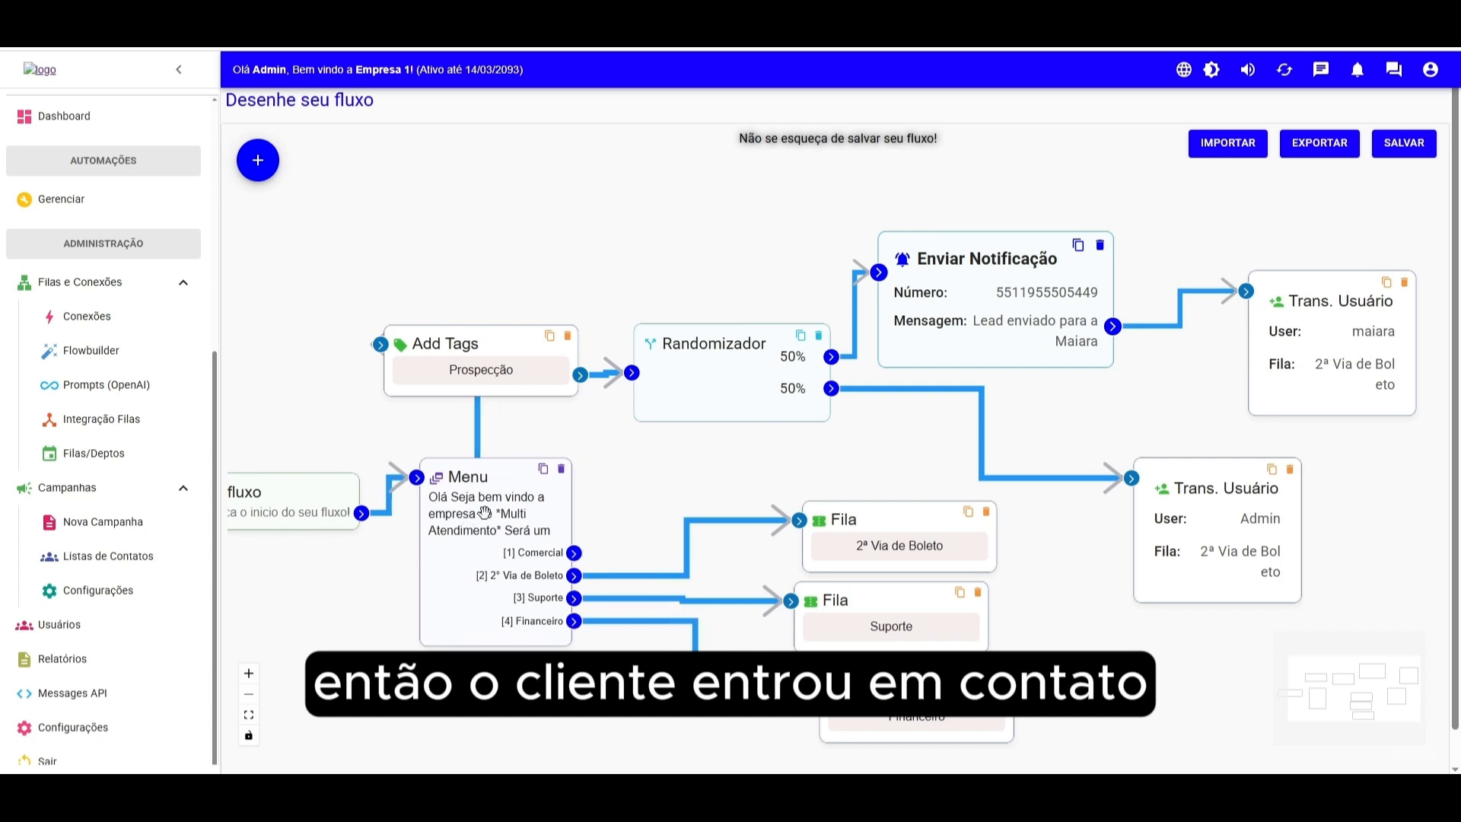
mouse_move(502, 362)
left_mouse_down()
mouse_move(441, 359)
mouse_move(510, 359)
left_mouse_up()
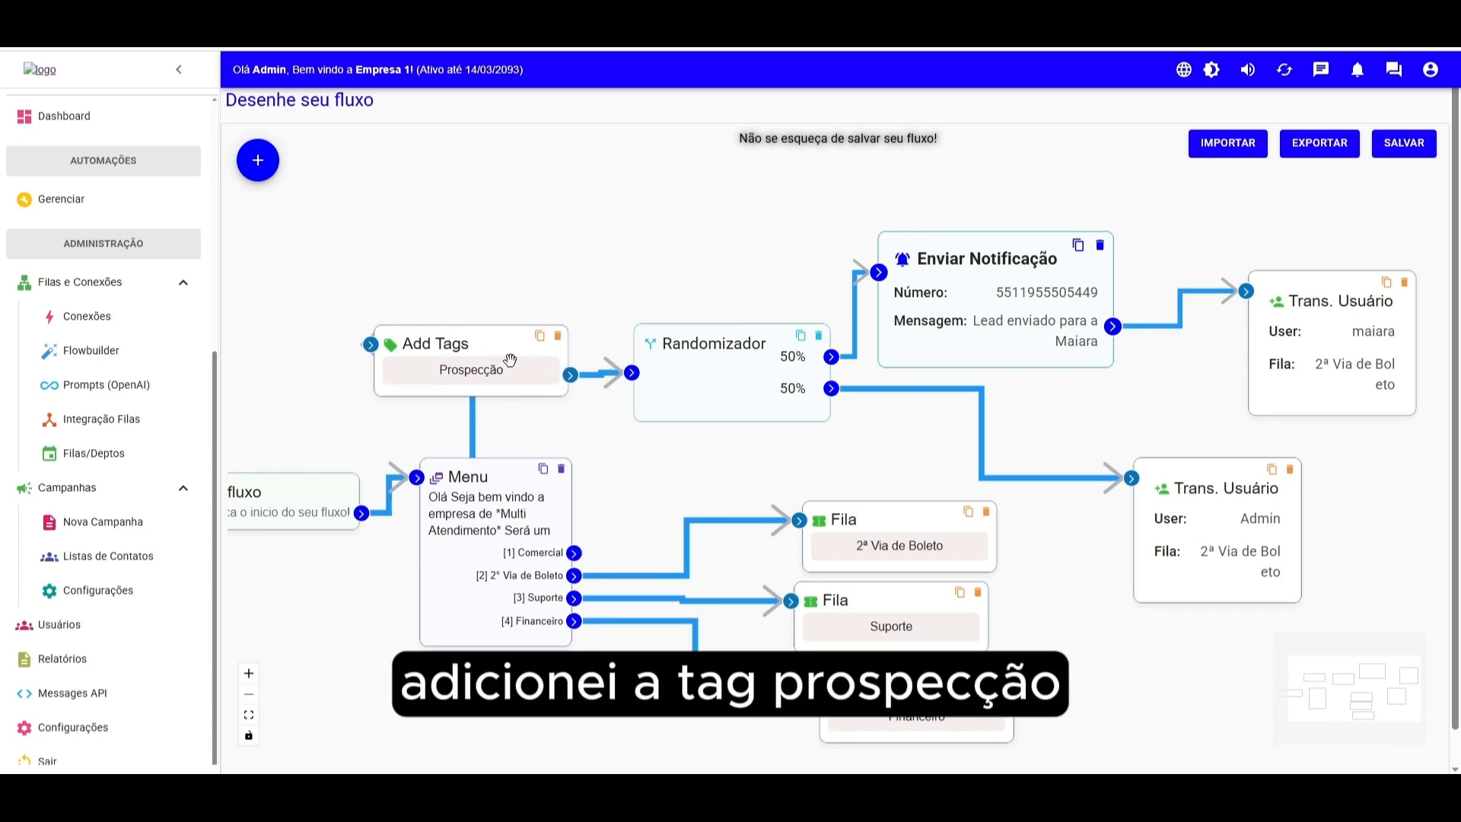
left_click_drag(1005, 297, 1053, 296)
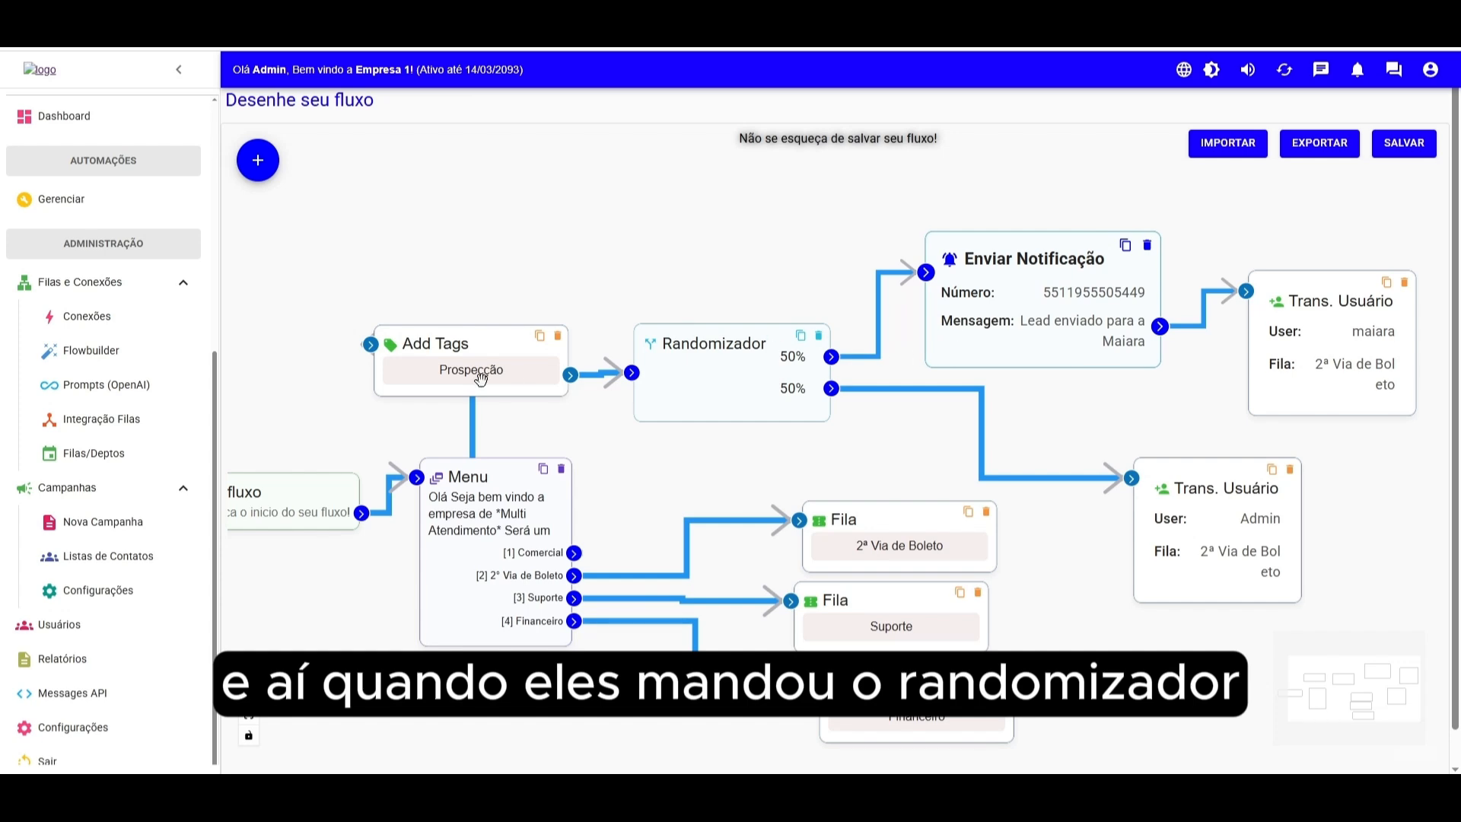
left_click_drag(1293, 335, 1295, 320)
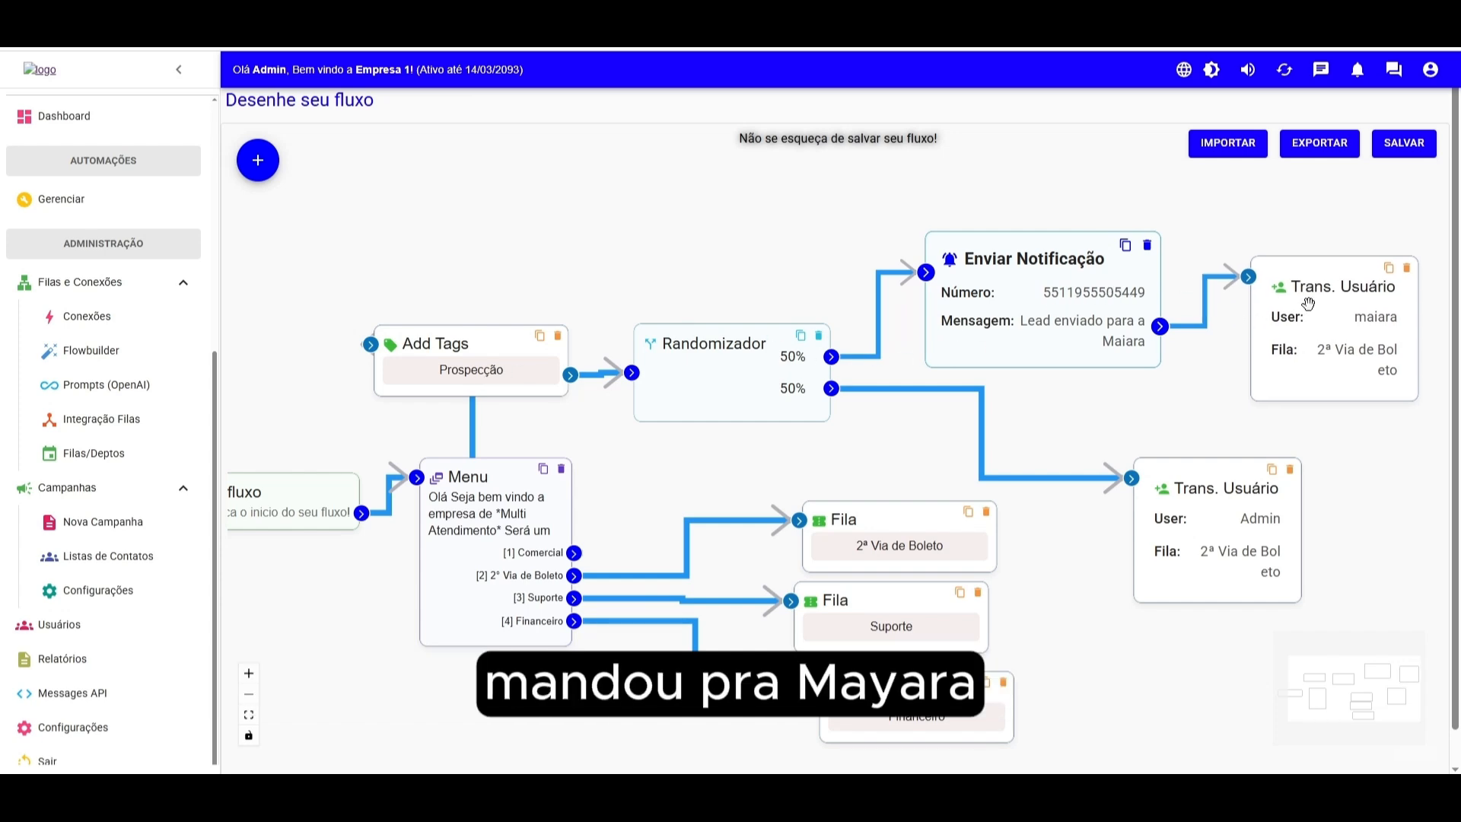
left_click_drag(1034, 317, 1026, 314)
- Open the notification block's settings to review them, then cancel the dialog
double_click(1027, 313)
double_click(675, 362)
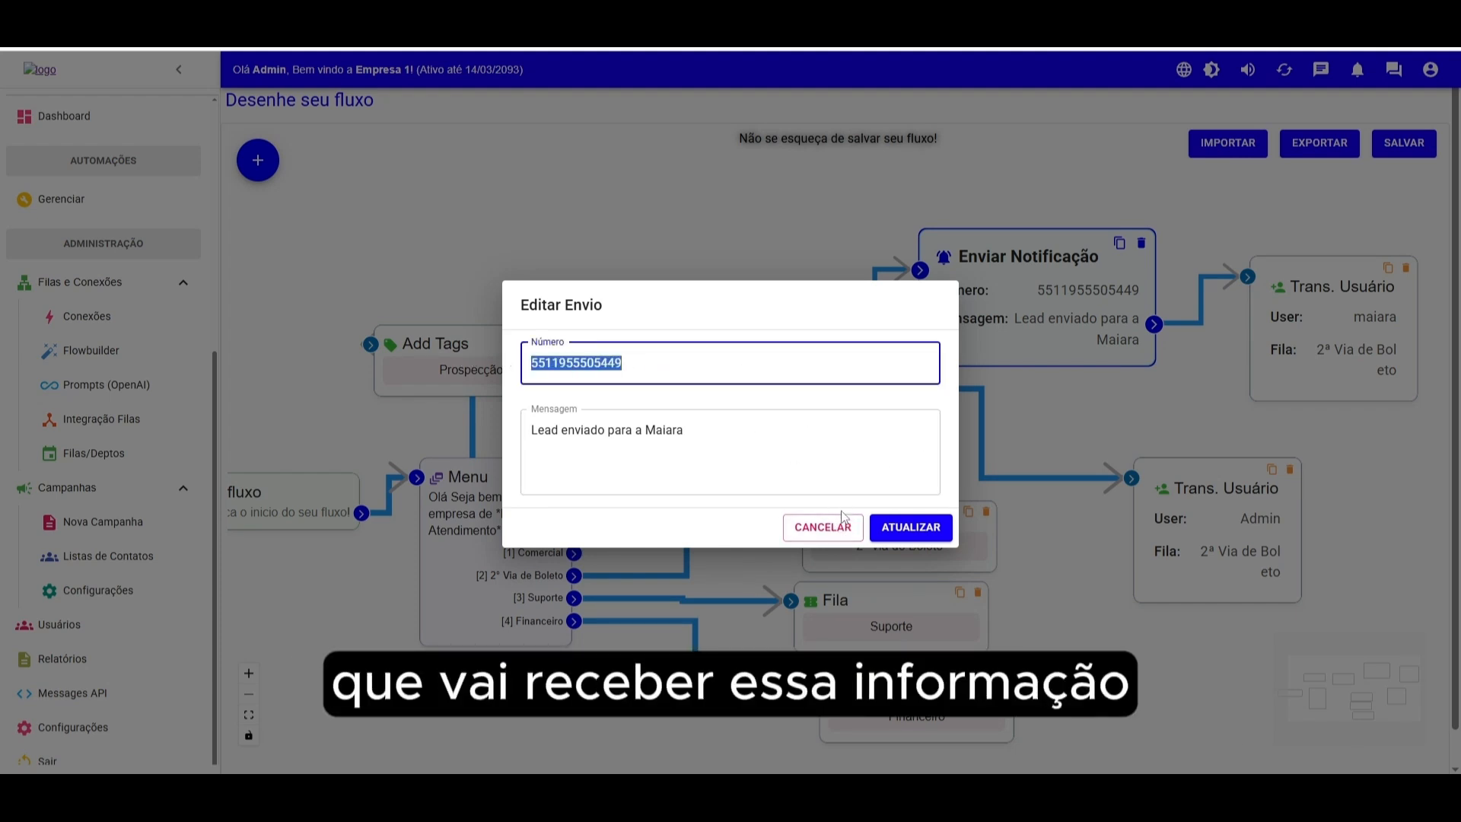
left_click(823, 527)
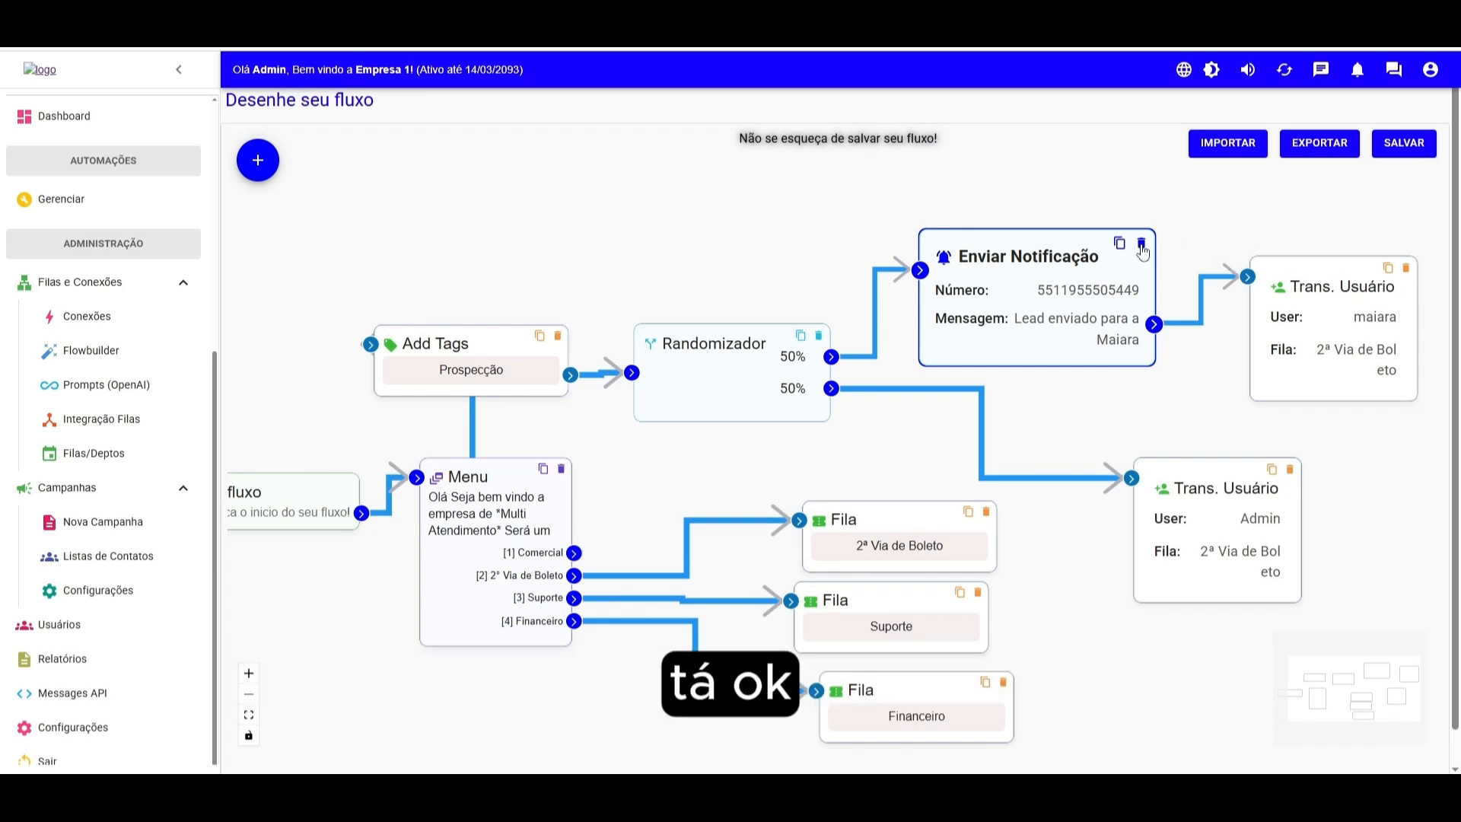
- Delete the Enviar Notificação block and reconnect the Randomizador's first output to maiara's transfer
left_click_drag(1057, 253, 1058, 223)
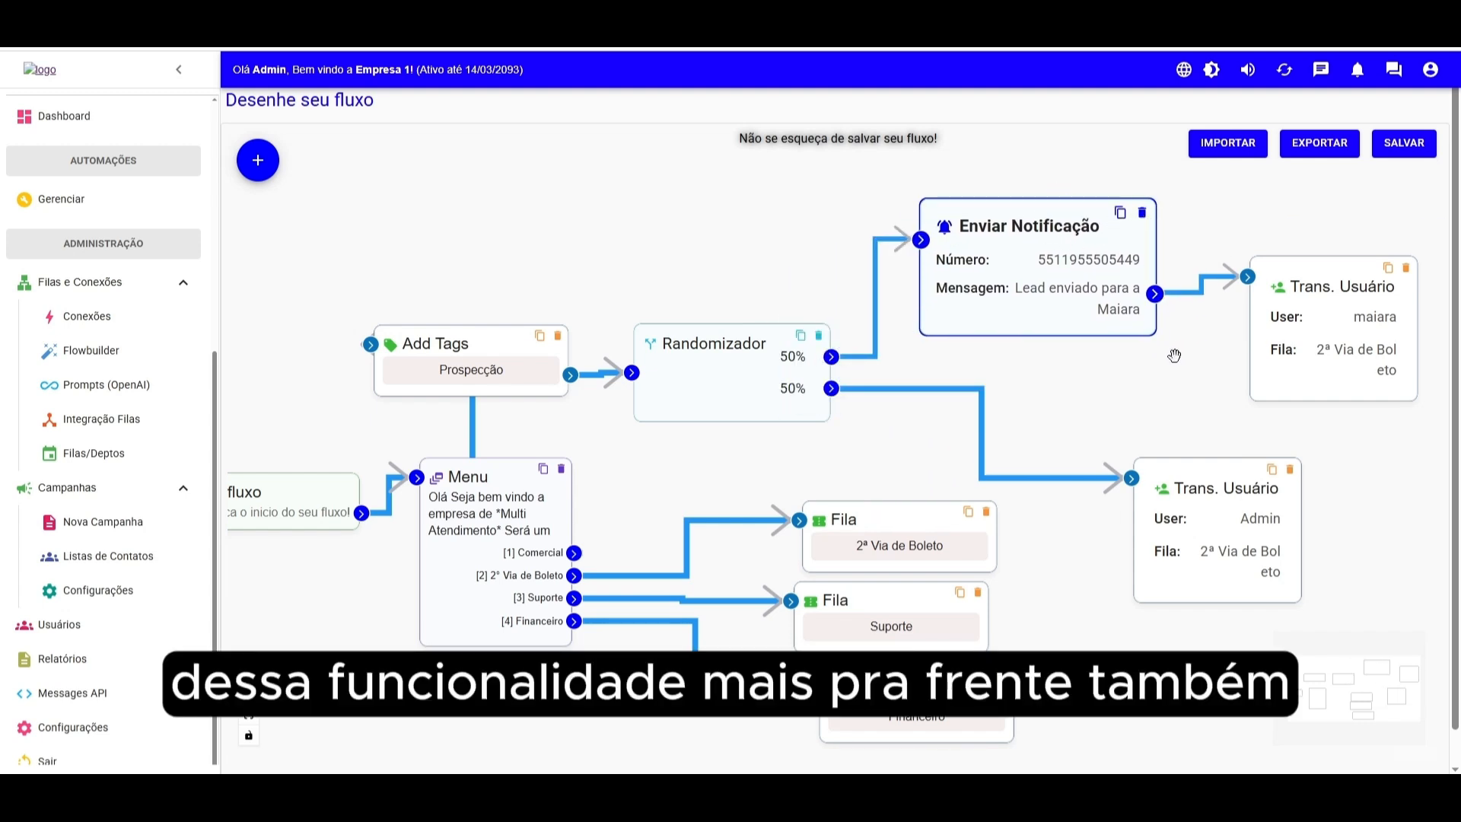
left_click(1142, 212)
left_click_drag(831, 356, 1246, 277)
left_click(258, 160)
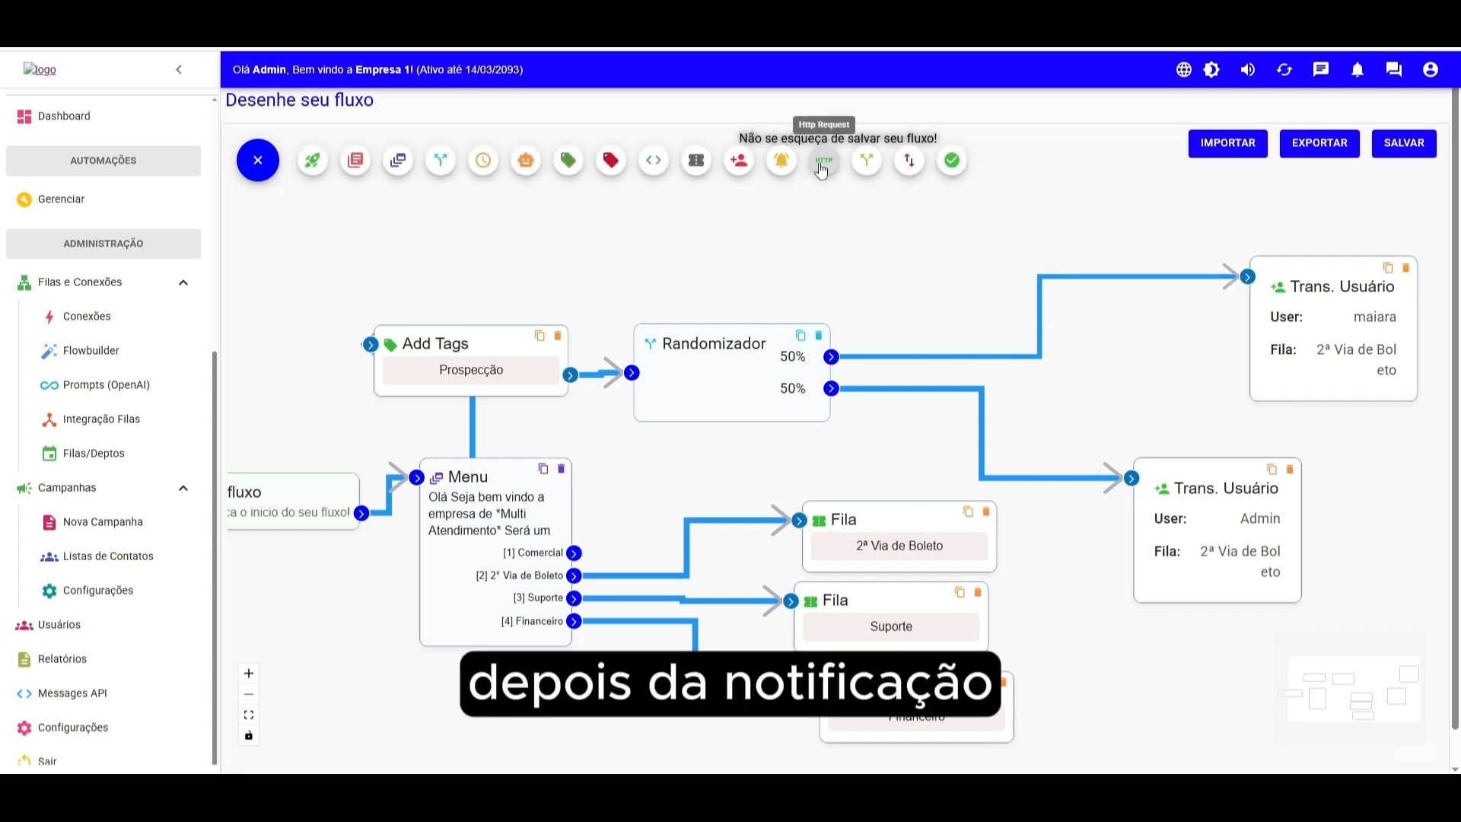
left_click(824, 161)
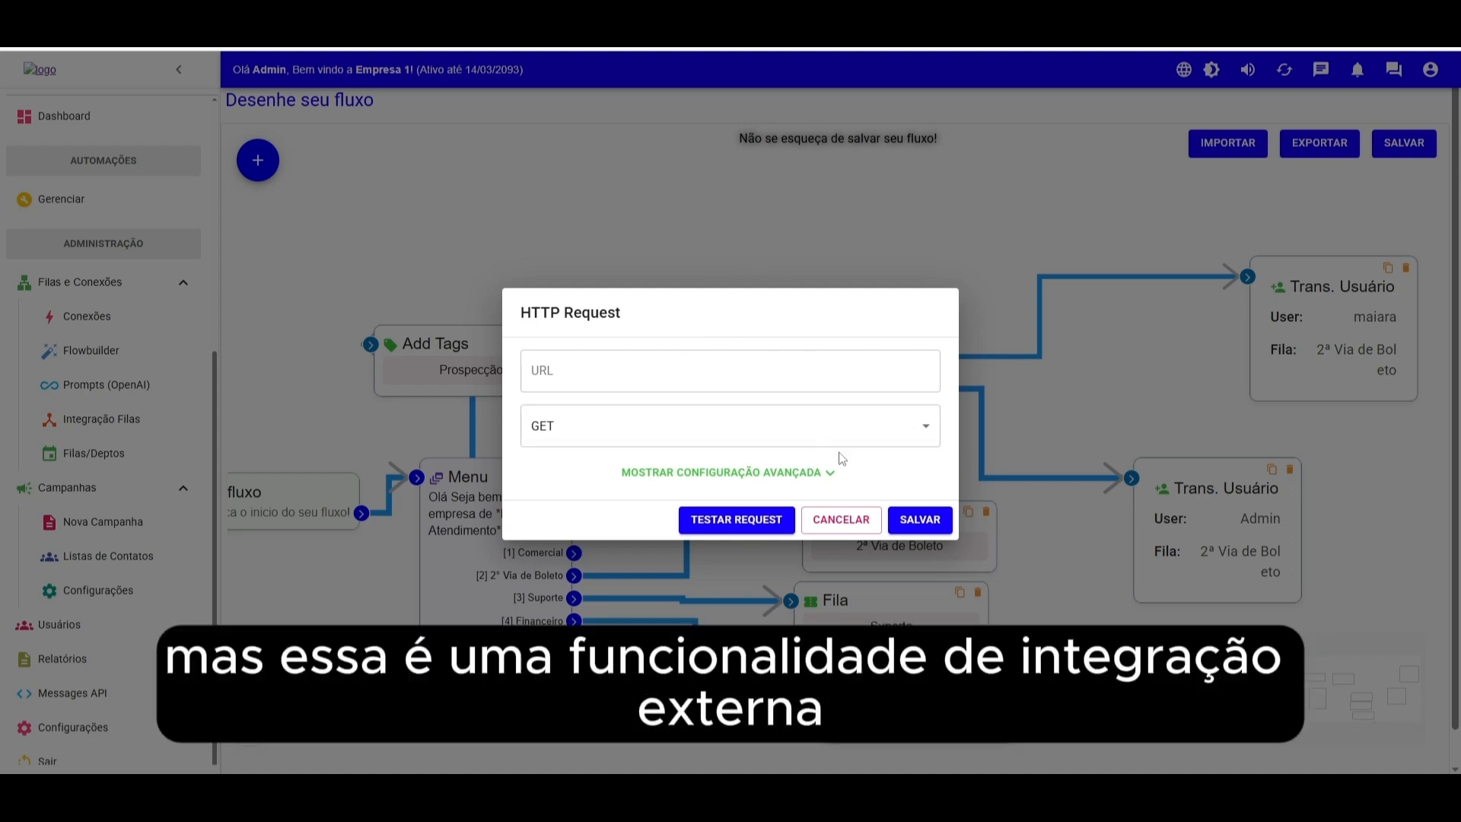
left_click(852, 525)
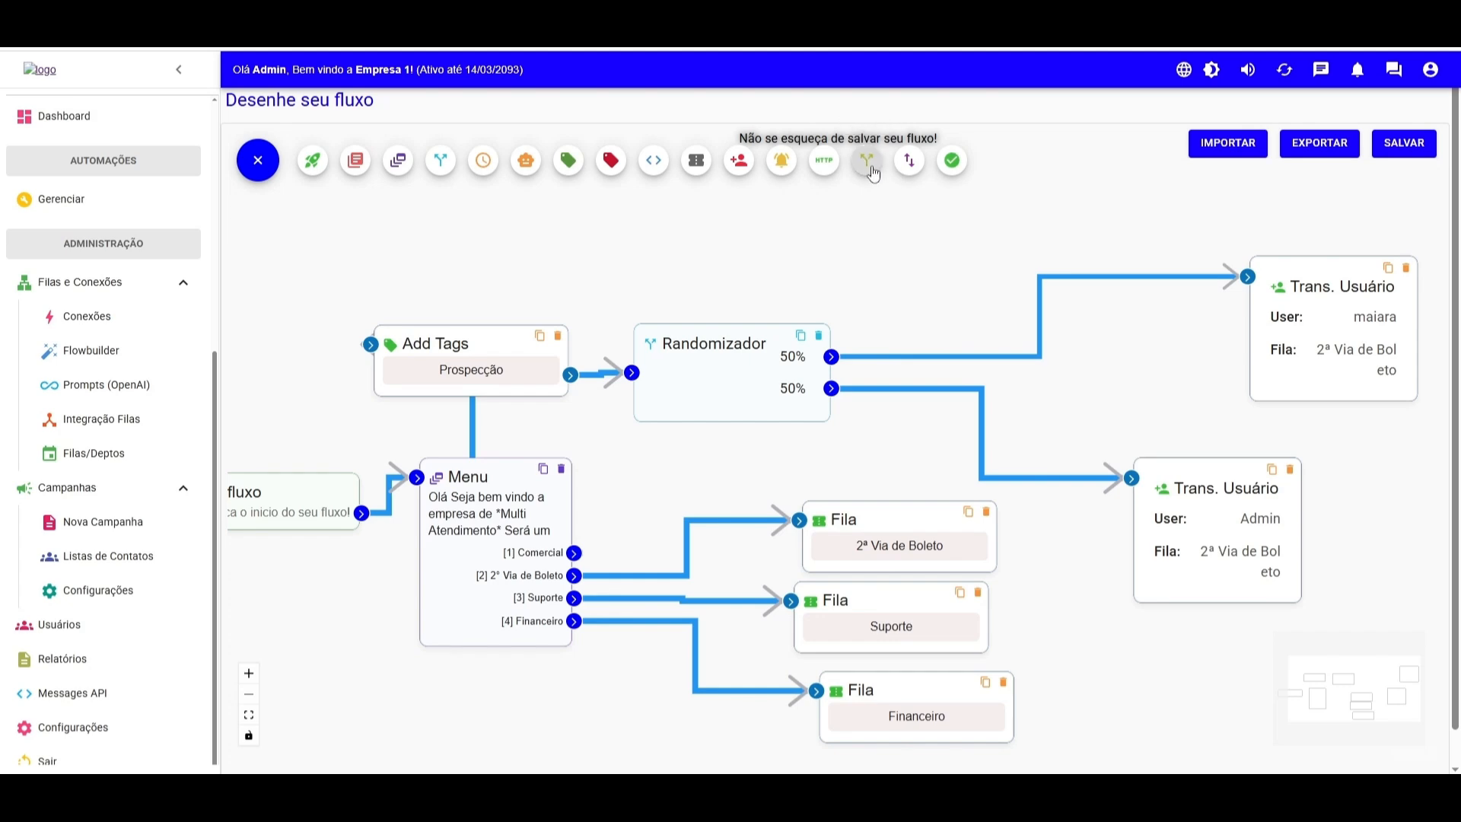
- Add a Condição block of type Tag with rule Possui a tag and tag Negociação
left_click(870, 162)
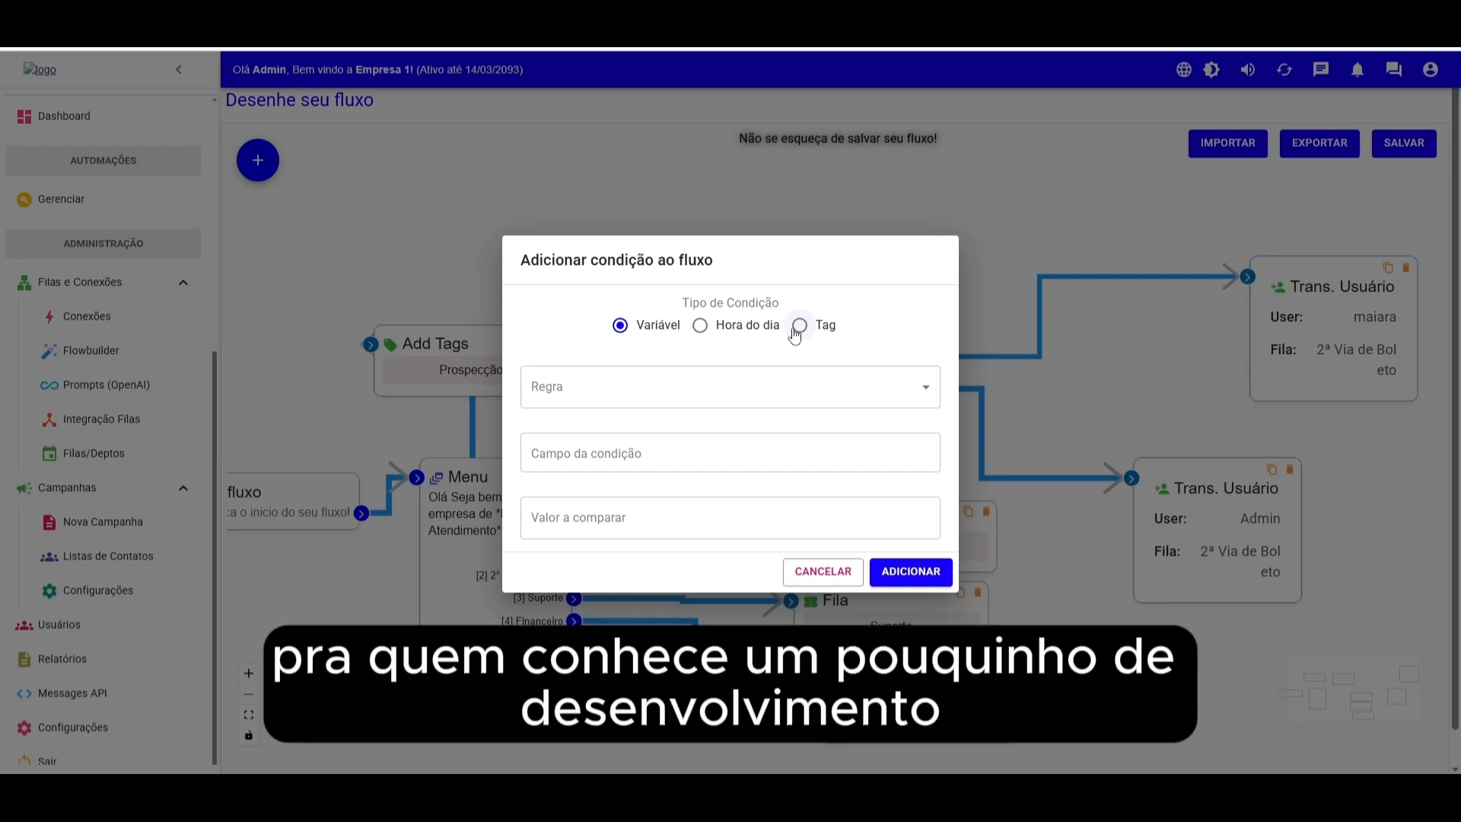
left_click(799, 326)
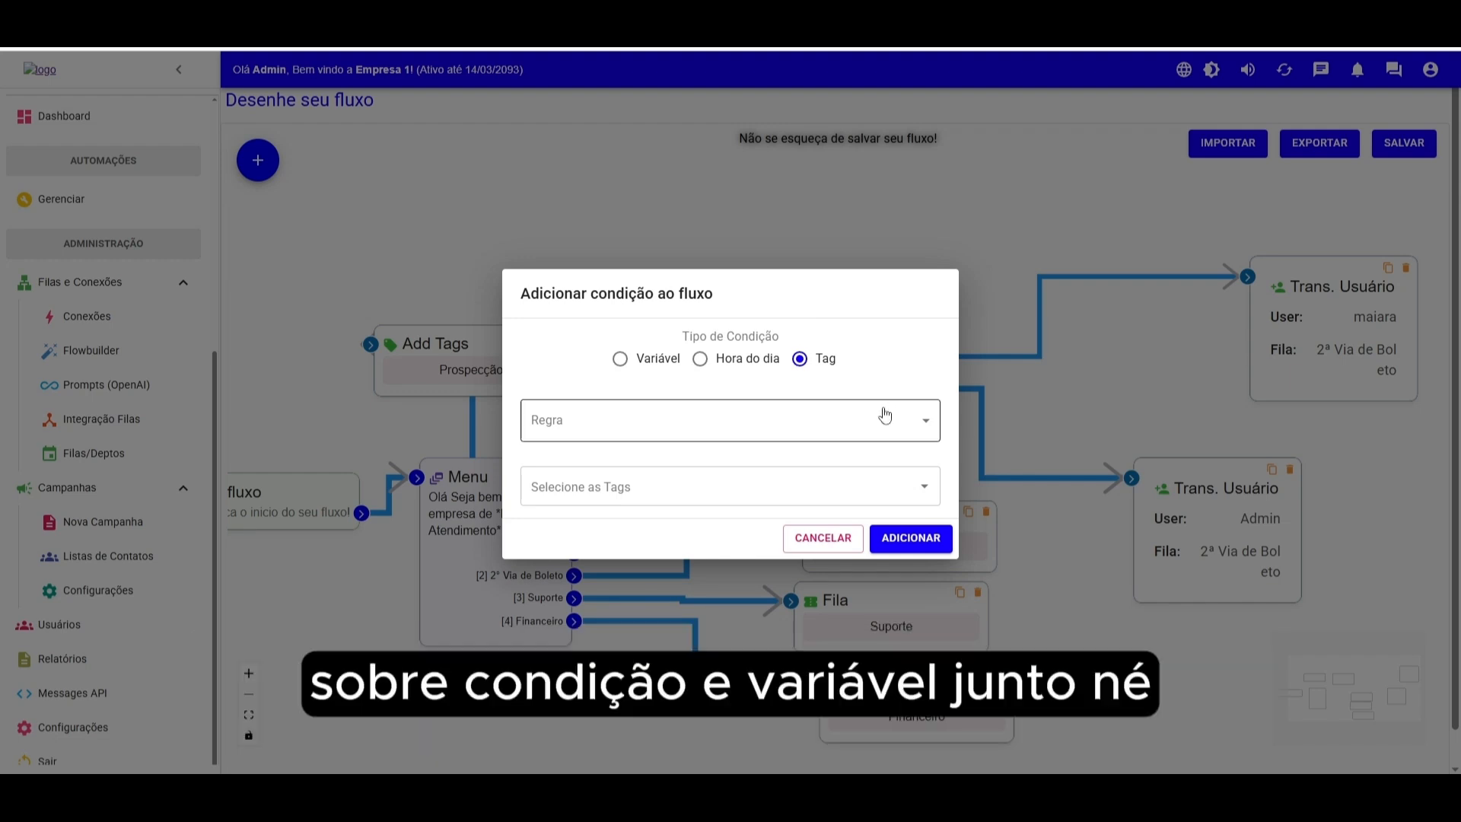
left_click(917, 420)
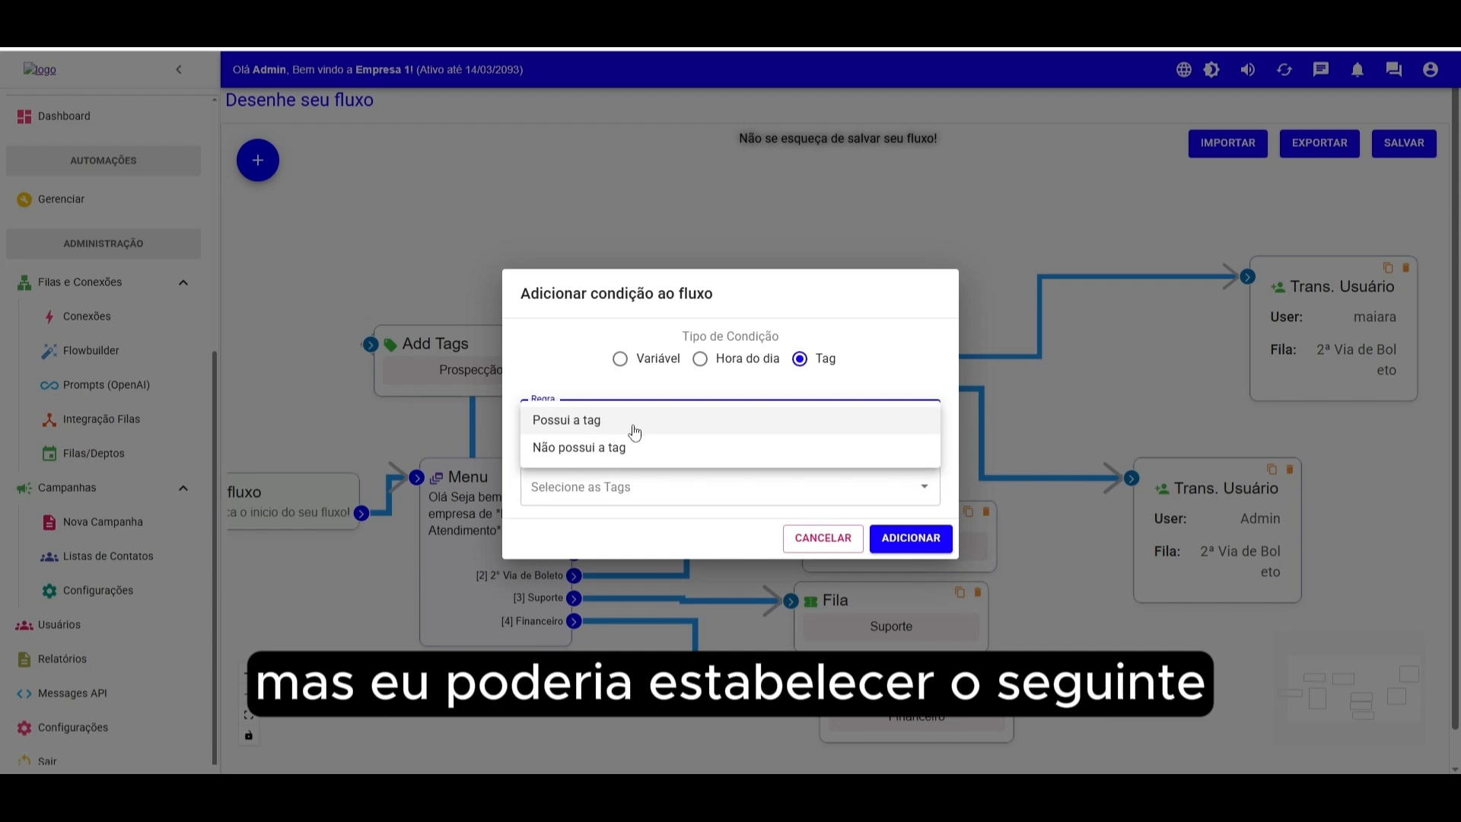
left_click(594, 423)
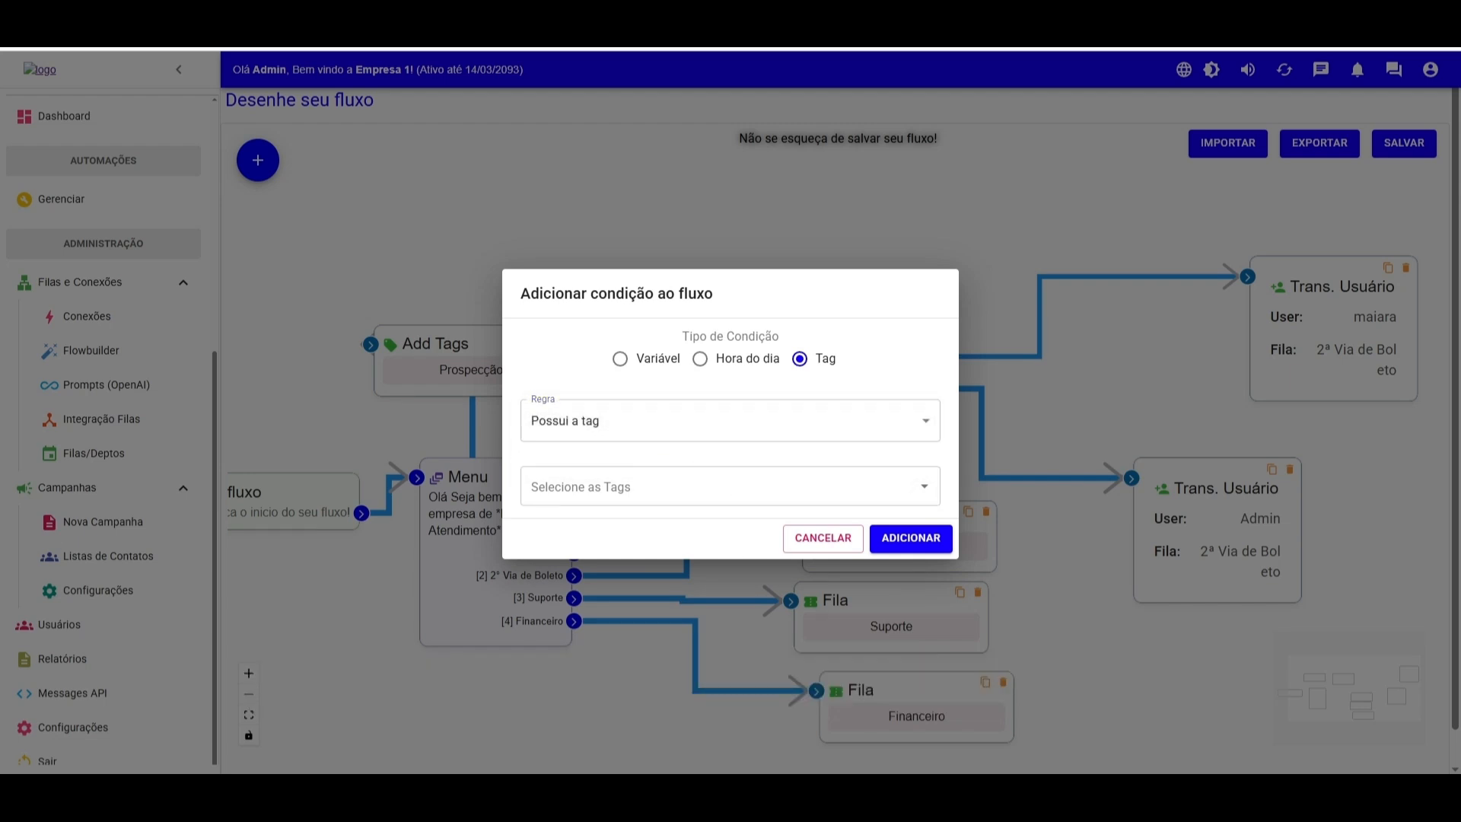
left_click(822, 486)
left_click(620, 525)
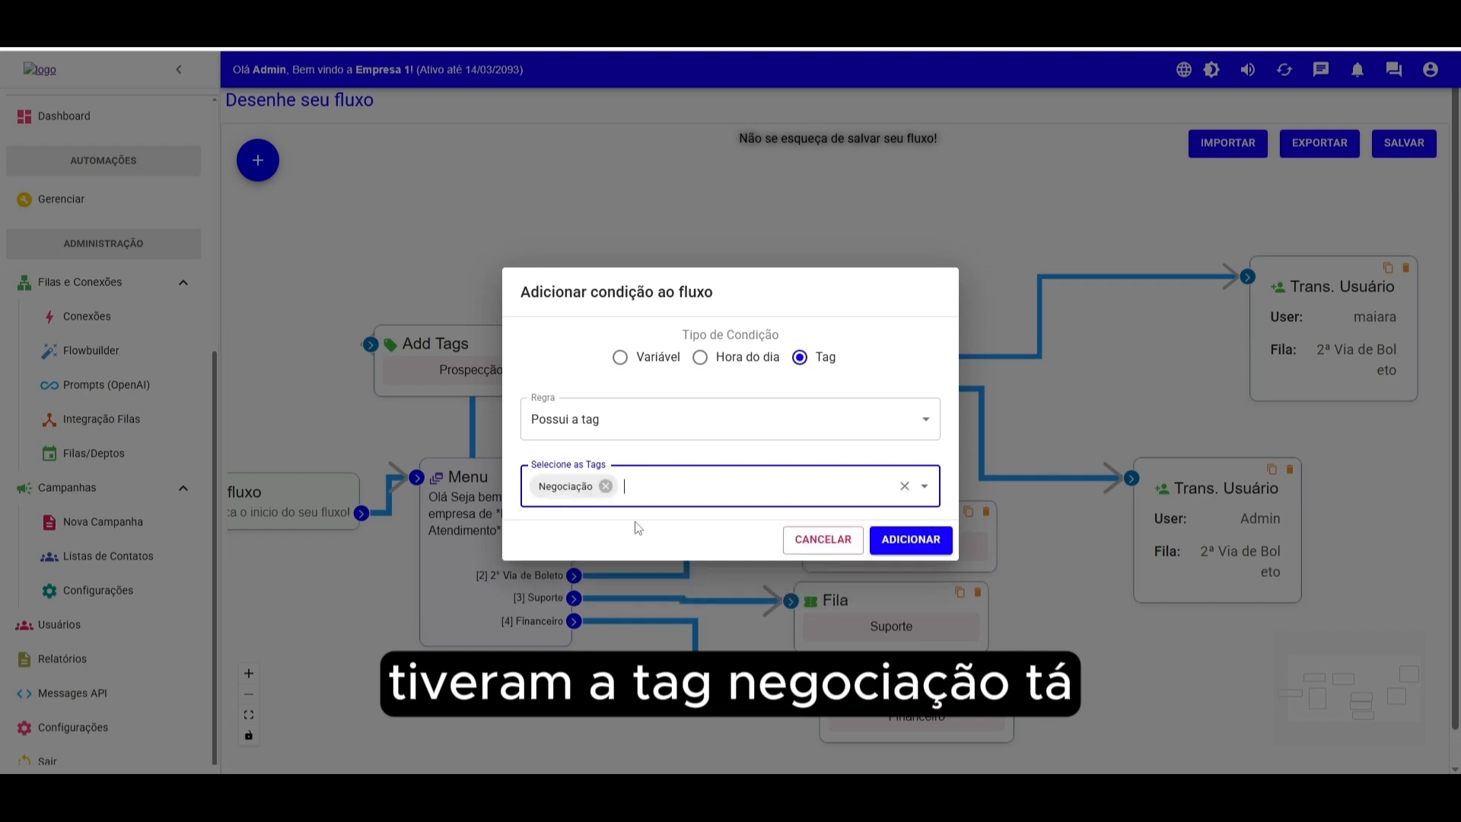
left_click(911, 539)
- Remove the link from Início do fluxo to the Menu and connect Início do fluxo to the Condição block instead
left_click_drag(1060, 563, 1122, 432)
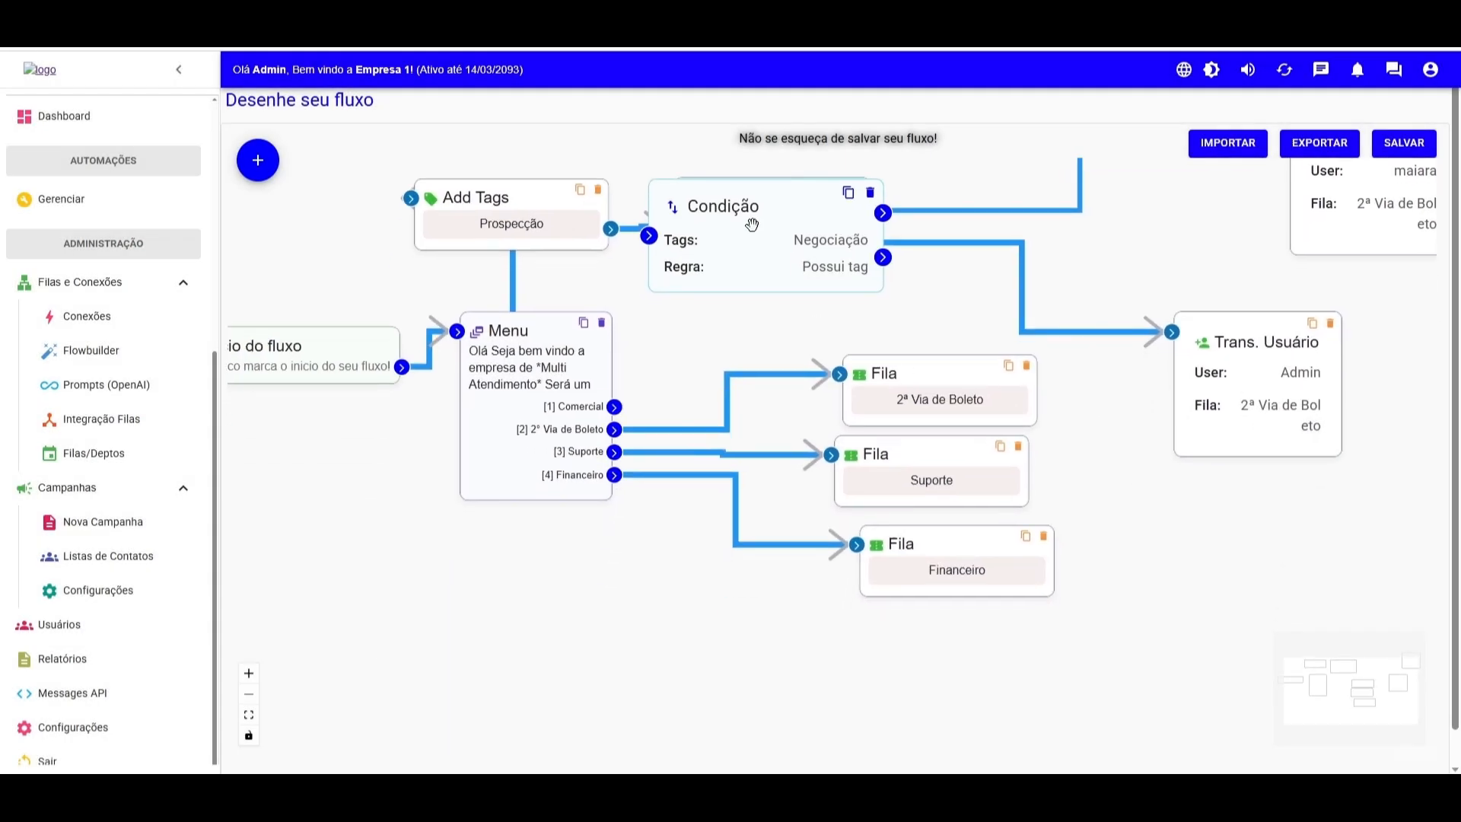
left_click_drag(752, 231, 775, 282)
left_click_drag(323, 368, 258, 387)
left_click_drag(487, 389, 655, 433)
left_click(414, 387)
key("BackSpace")
left_click_drag(706, 294, 426, 395)
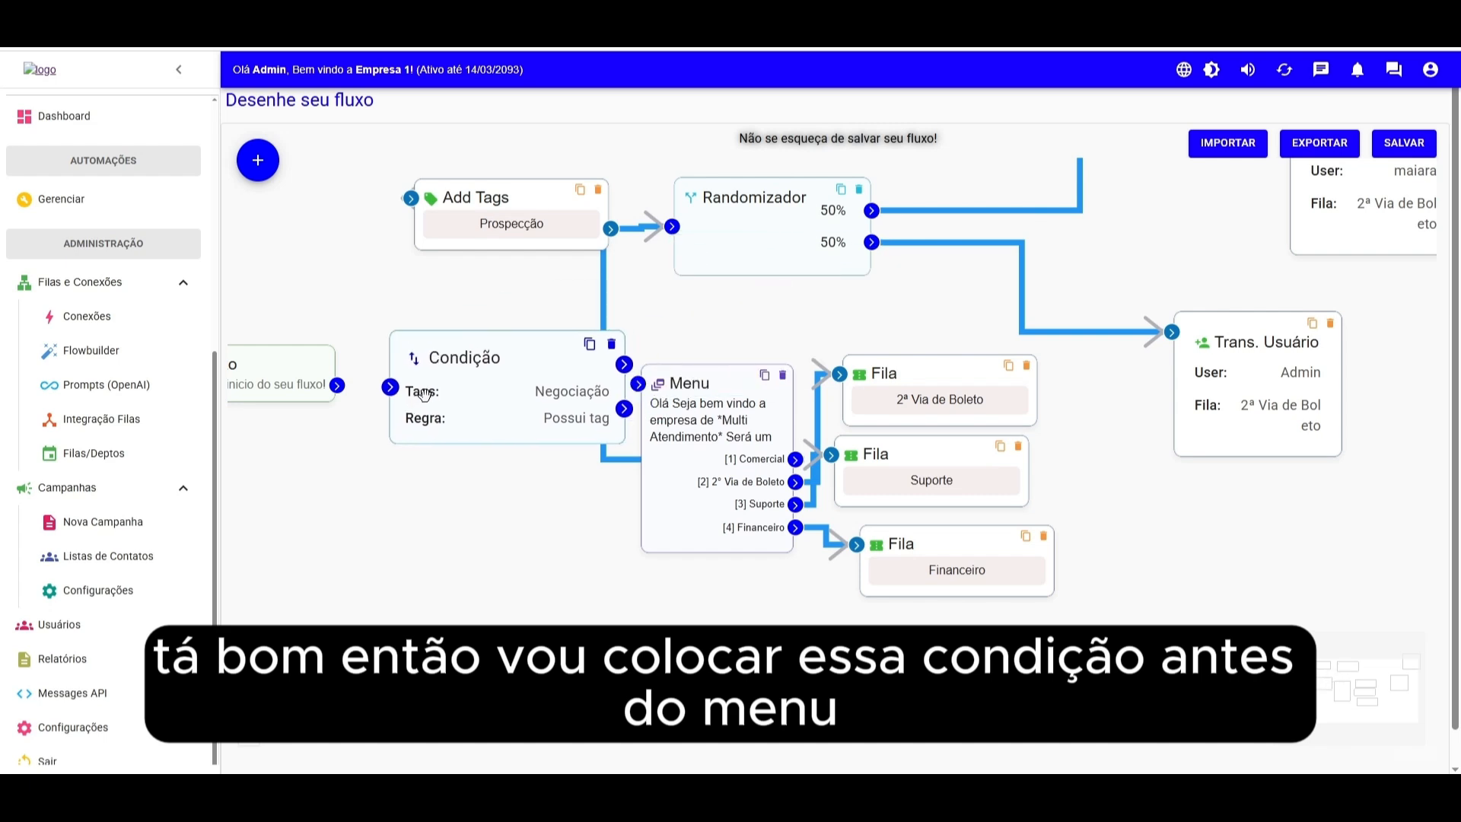
left_click_drag(337, 384, 390, 387)
- Spread the Menu, queue, Add Tags, Randomizador and transfer blocks further right to make room after the condition
scroll(503, 491, "down", 3)
scroll(504, 491, "down", 1)
left_click_drag(603, 474, 658, 473)
left_click_drag(351, 433, 265, 436)
left_click_drag(482, 444, 427, 448)
left_click_drag(729, 443, 825, 434)
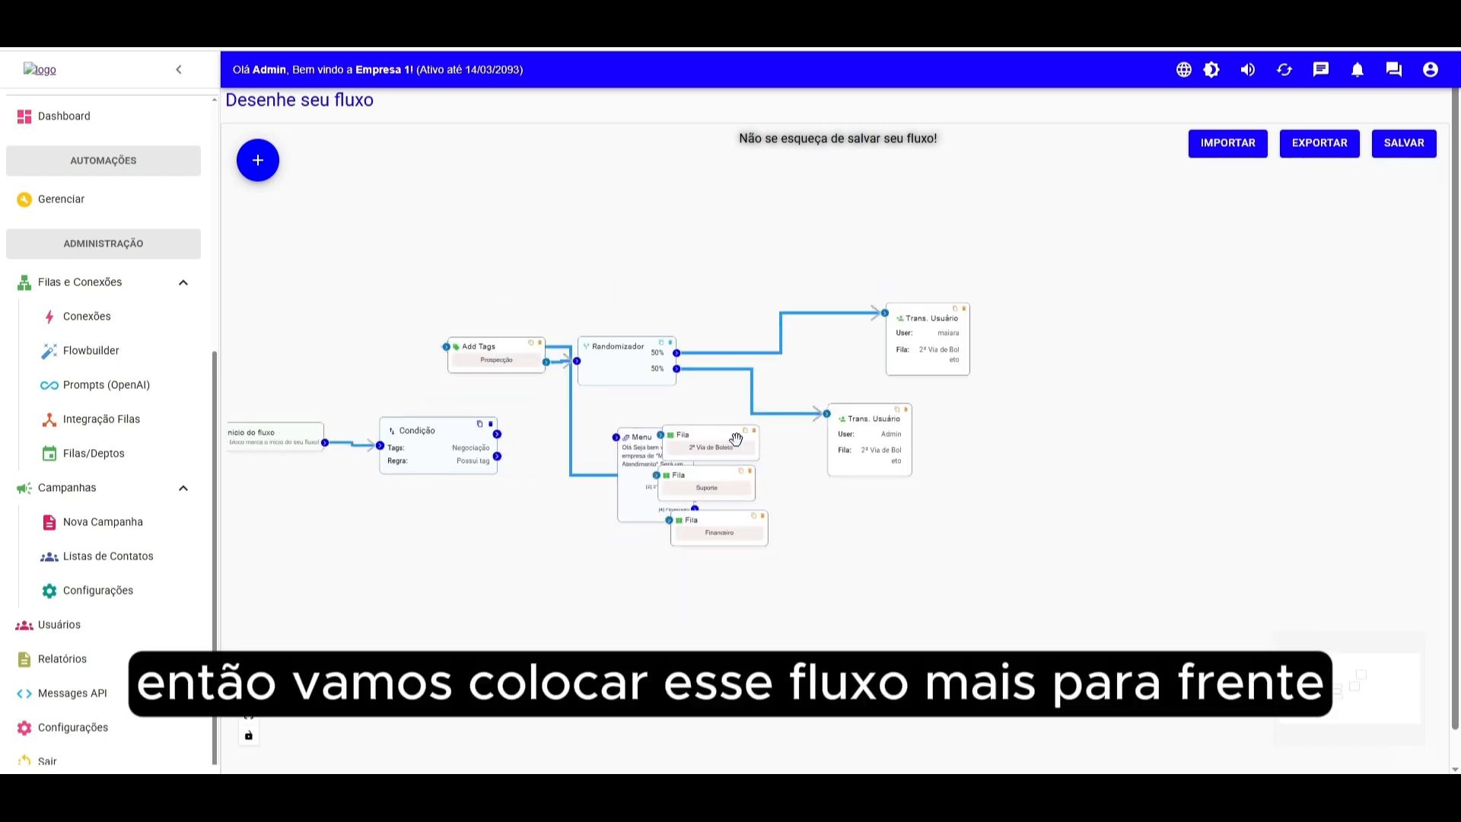
left_click_drag(711, 480, 834, 491)
left_click_drag(737, 534, 882, 572)
left_click_drag(880, 449, 1081, 465)
left_click_drag(945, 342, 1232, 347)
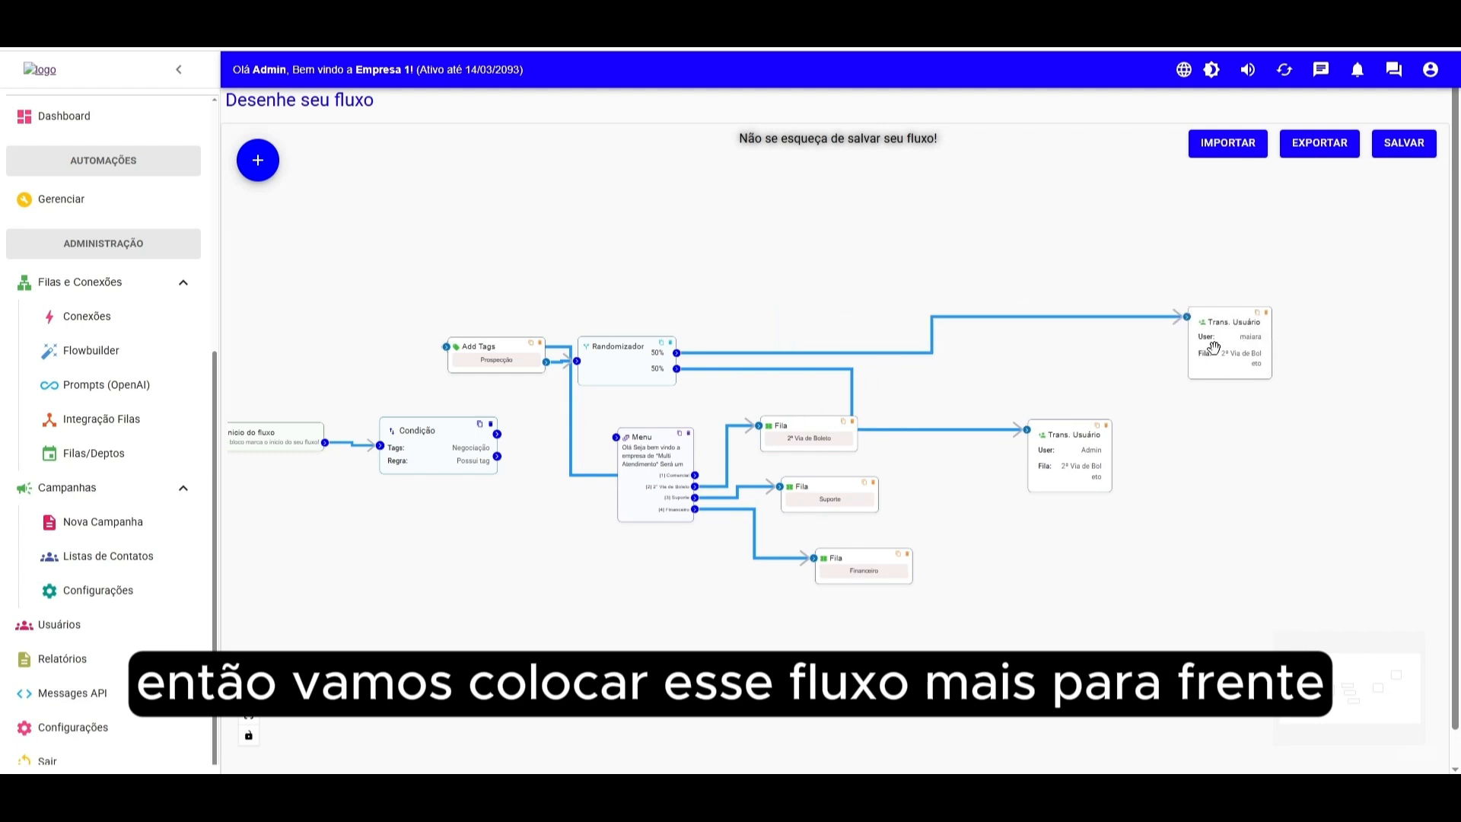
left_click_drag(623, 365, 792, 369)
left_click_drag(427, 356, 571, 357)
scroll(305, 538, "up", 3)
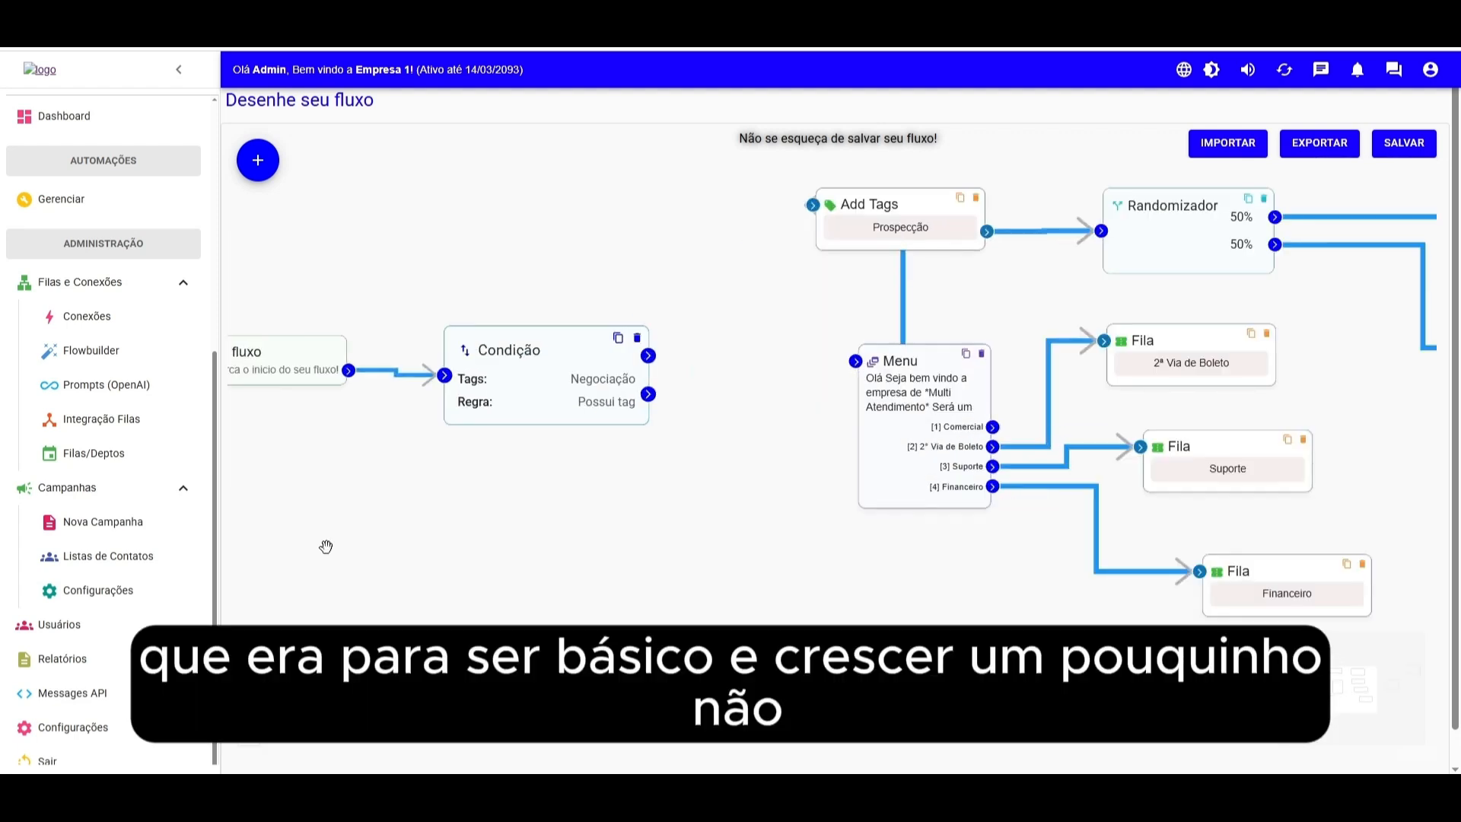
- Connect the Condição's first output to the Menu, then delete that link
left_click_drag(306, 538, 418, 554)
left_click_drag(649, 401, 670, 407)
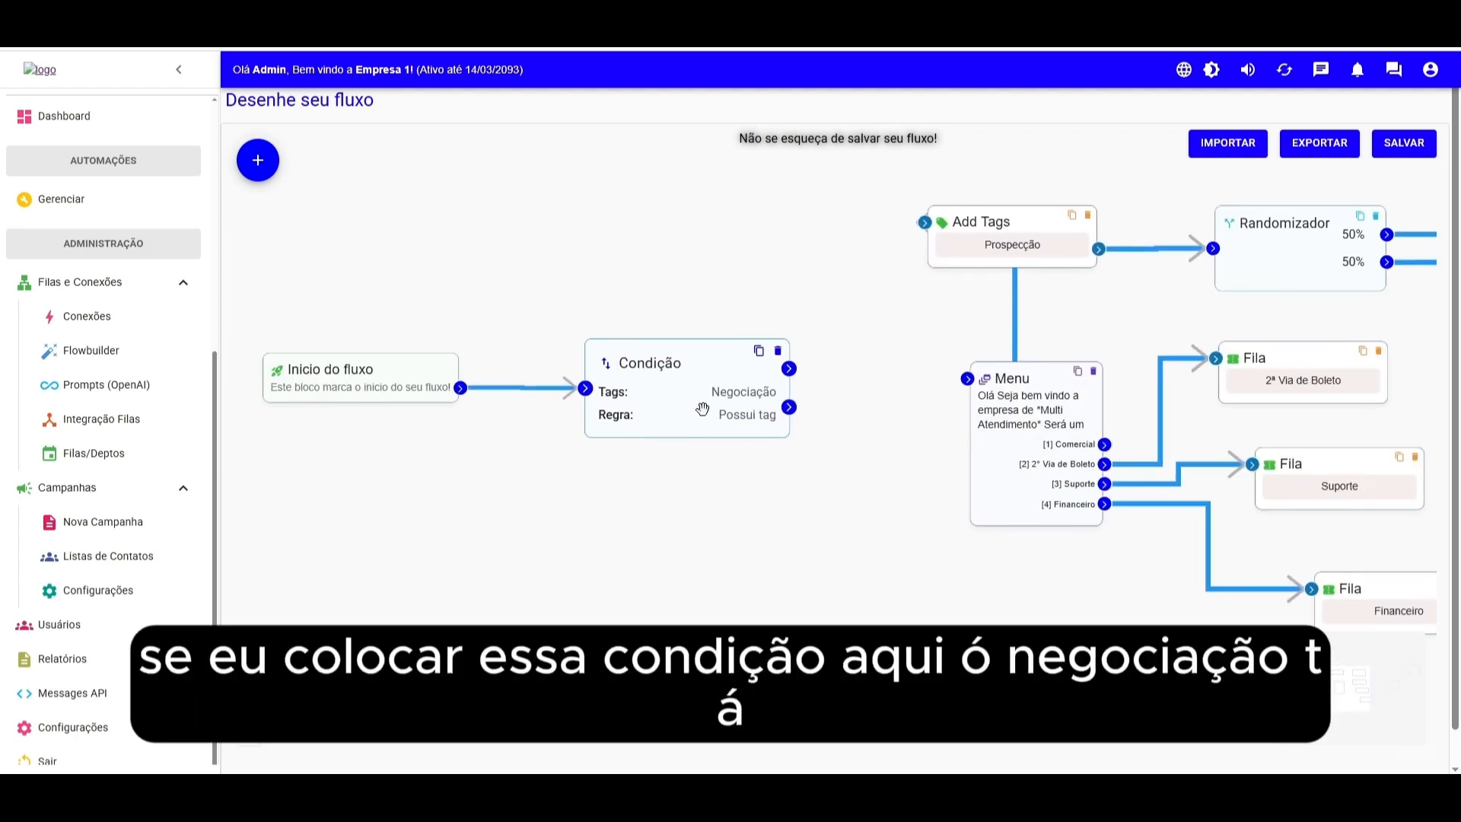
left_click_drag(789, 369, 967, 378)
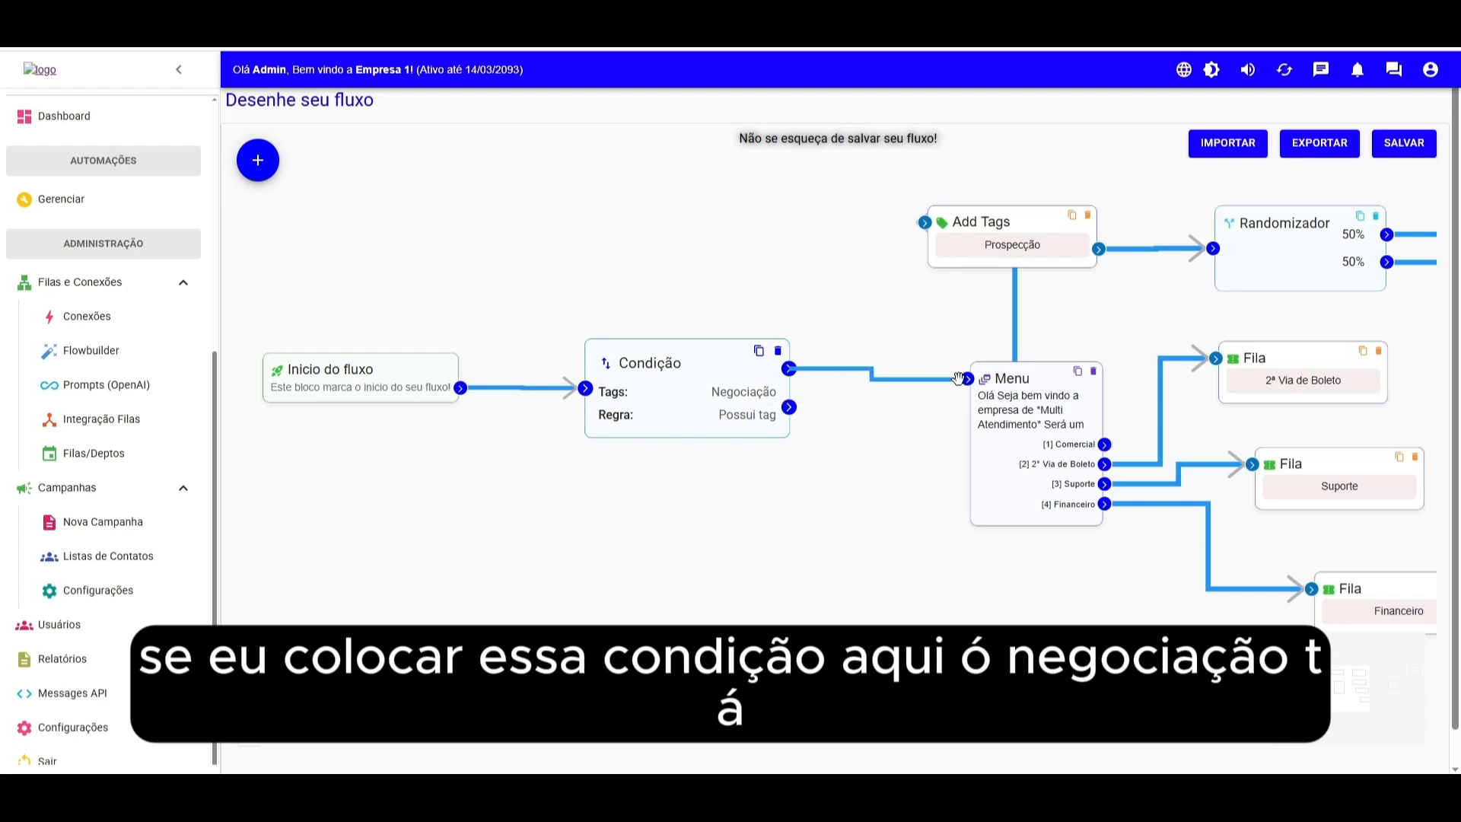
left_click_drag(822, 460, 694, 436)
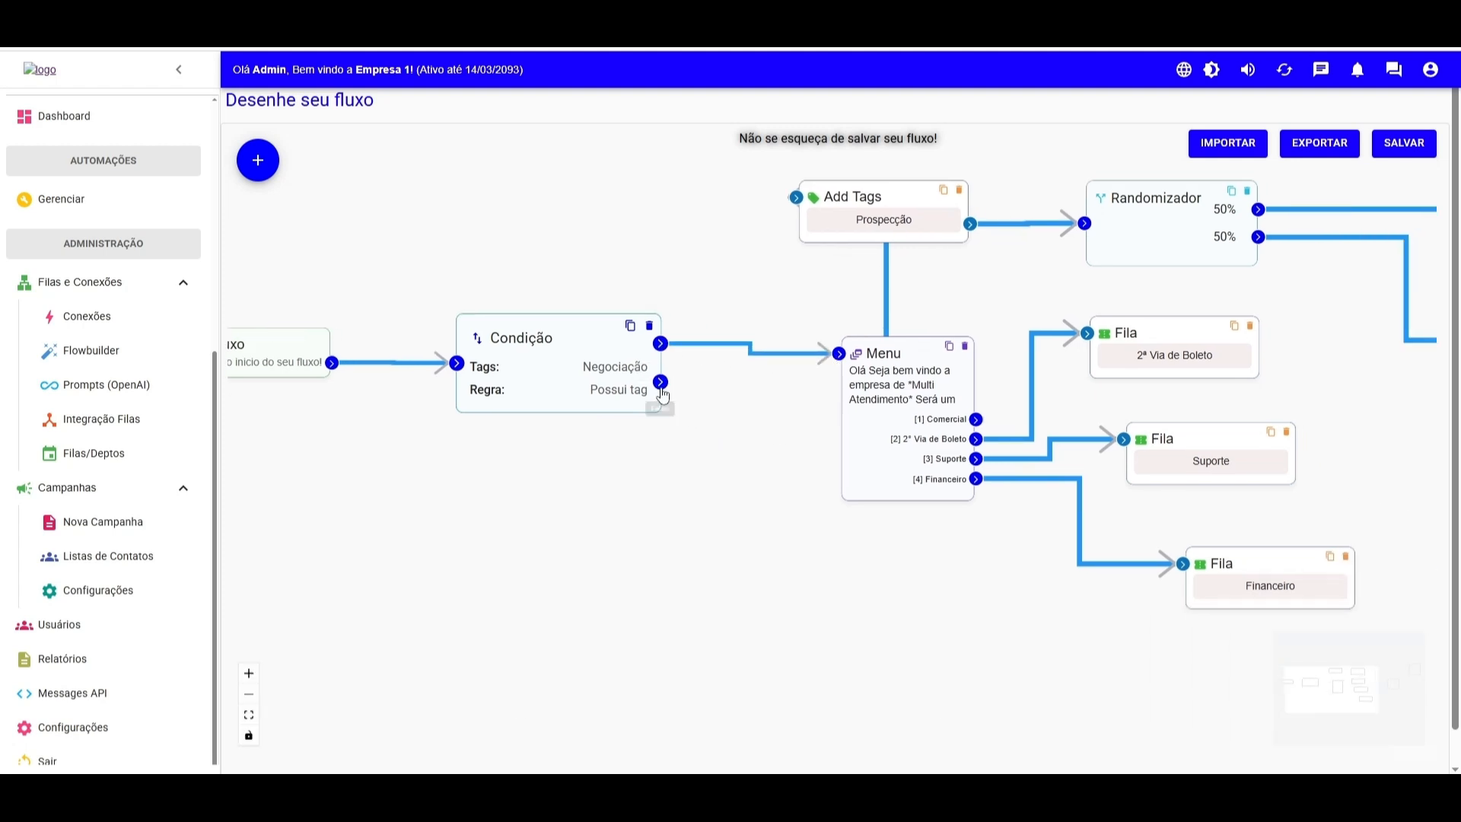
left_click(708, 345)
key("Delete")
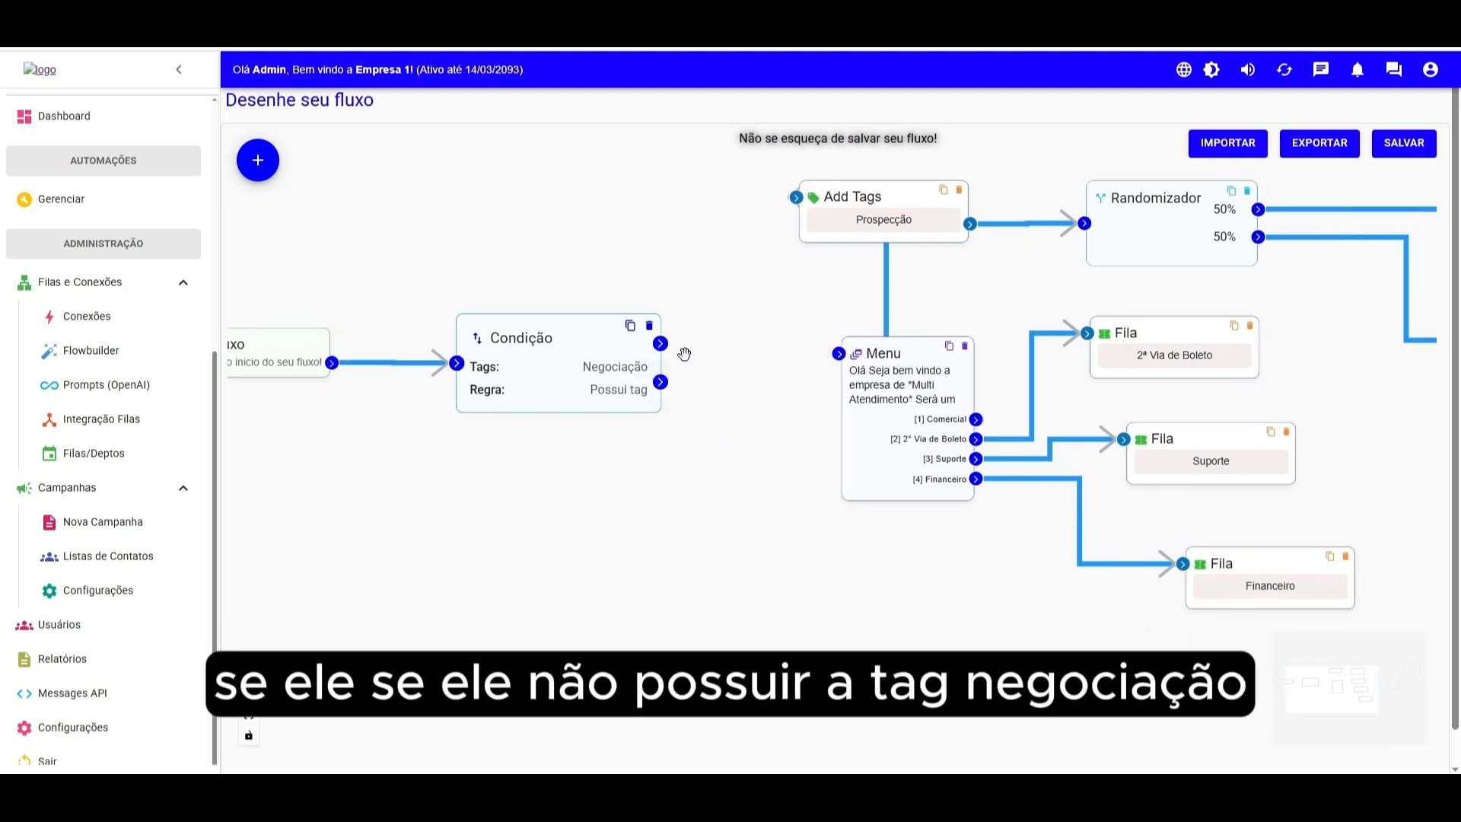
- Connect the Condição block's first output to the Randomizador input
double_click(585, 329)
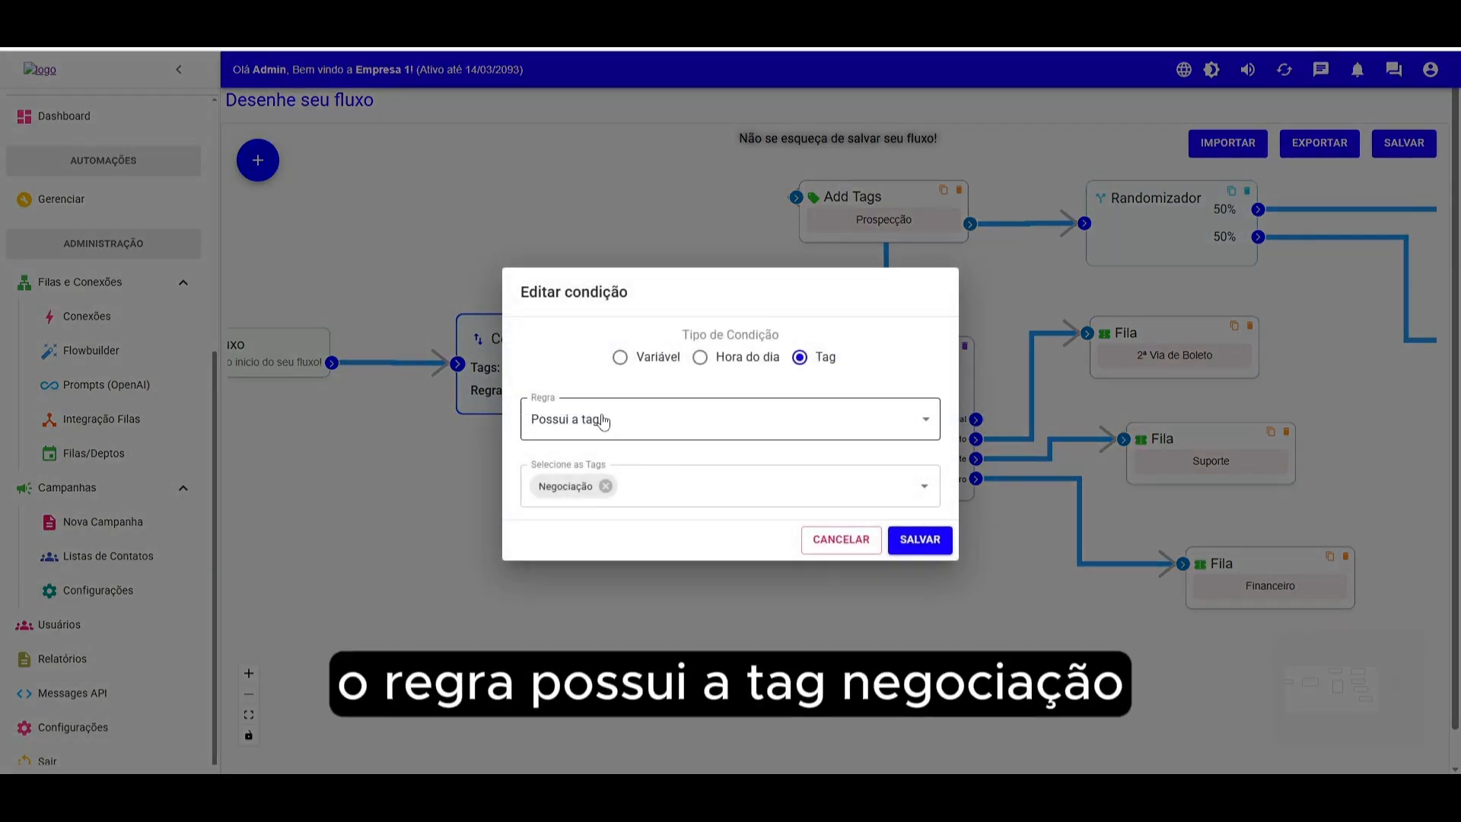
left_click(835, 543)
left_click_drag(661, 345, 1090, 232)
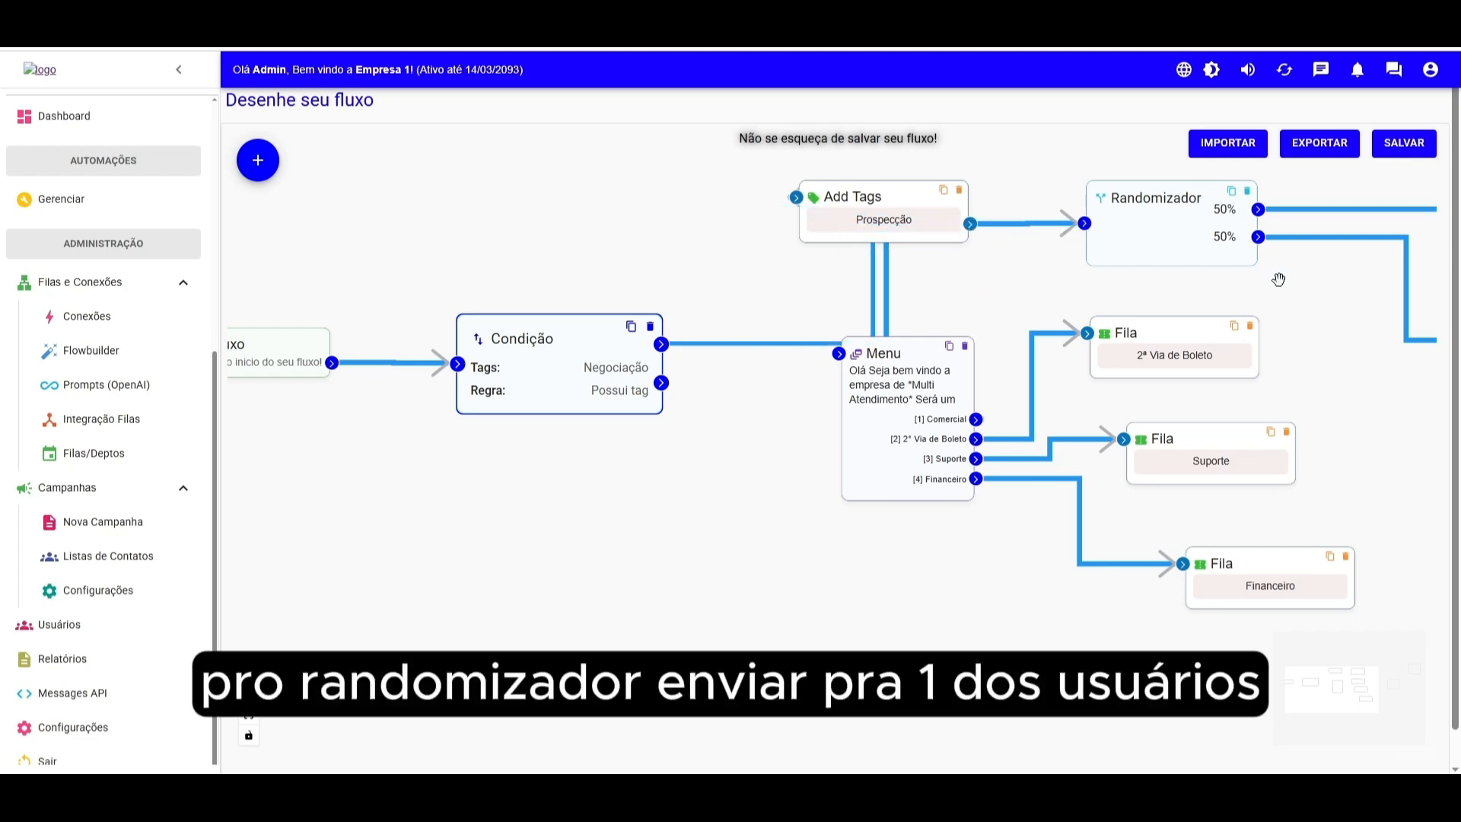
left_click_drag(1316, 287, 1007, 280)
left_click_drag(1137, 391, 1033, 448)
scroll(1111, 403, "down", 2)
left_click_drag(1194, 436, 1385, 362)
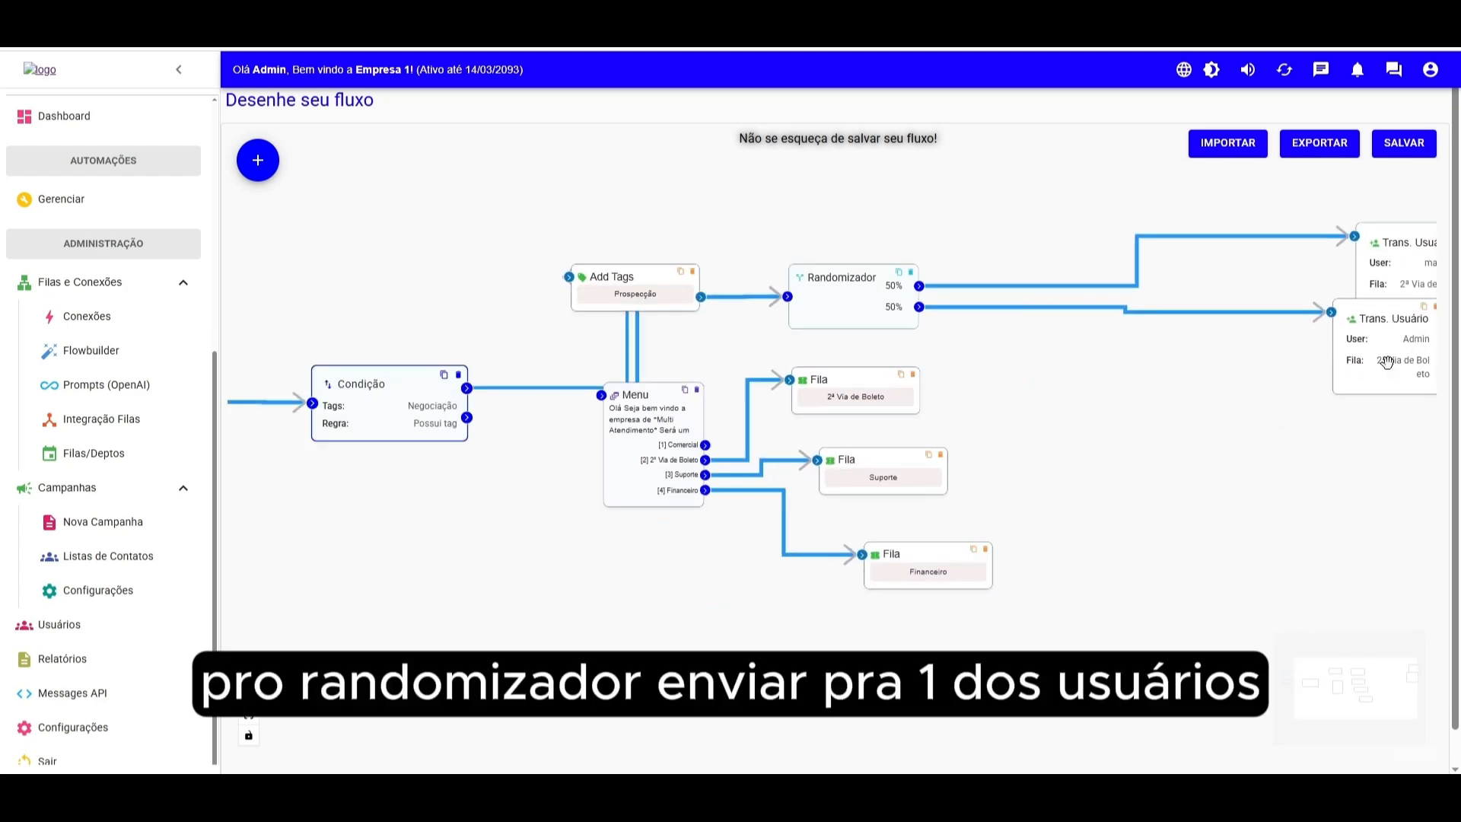
left_click_drag(1181, 433, 1296, 424)
- Nudge the Condição block up and connect its second output to the Menu block
left_click_drag(474, 387, 470, 345)
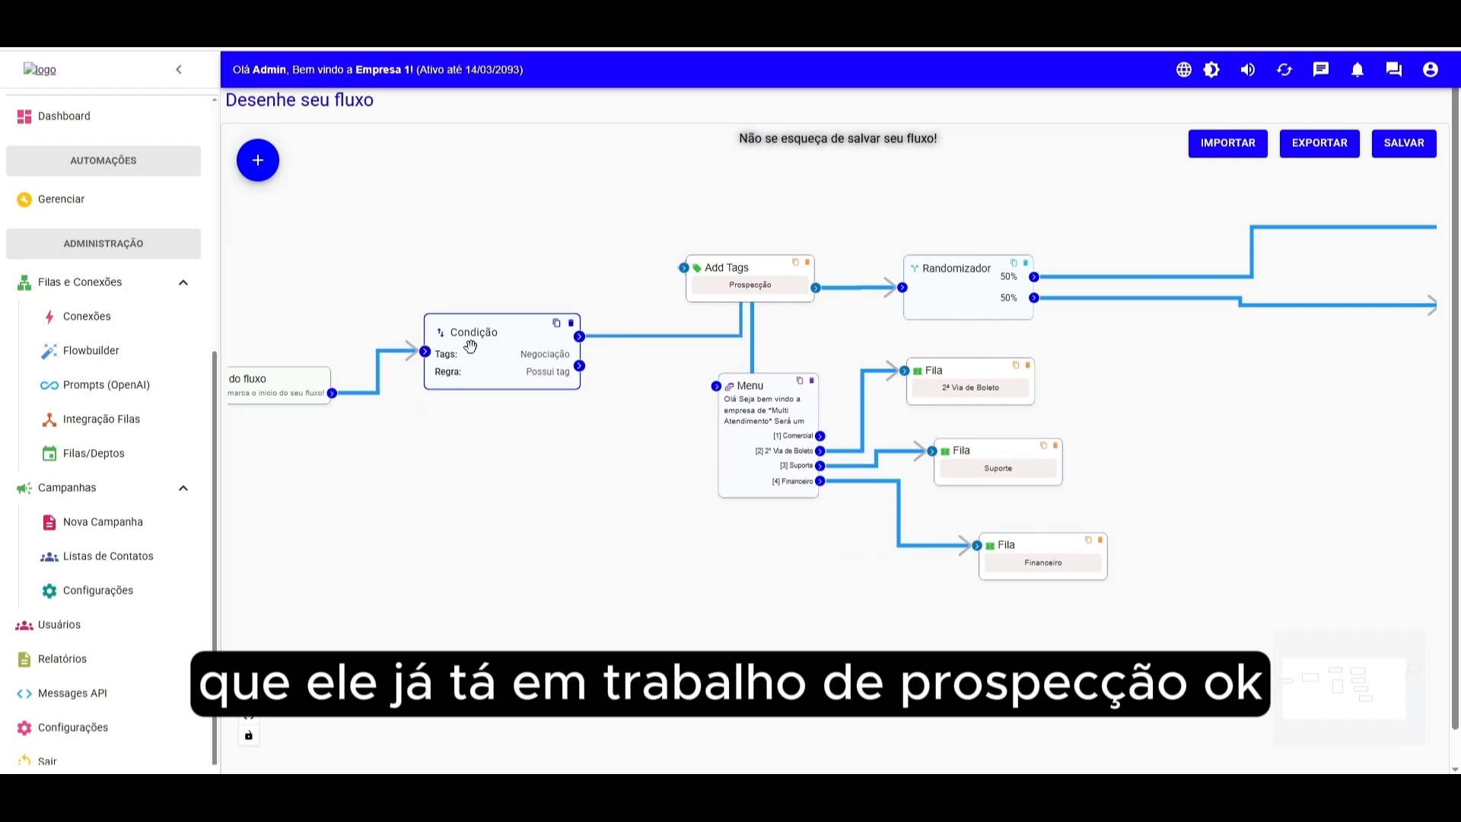
scroll(584, 489, "up", 3)
scroll(584, 488, "up", 1)
left_click_drag(549, 415, 721, 596)
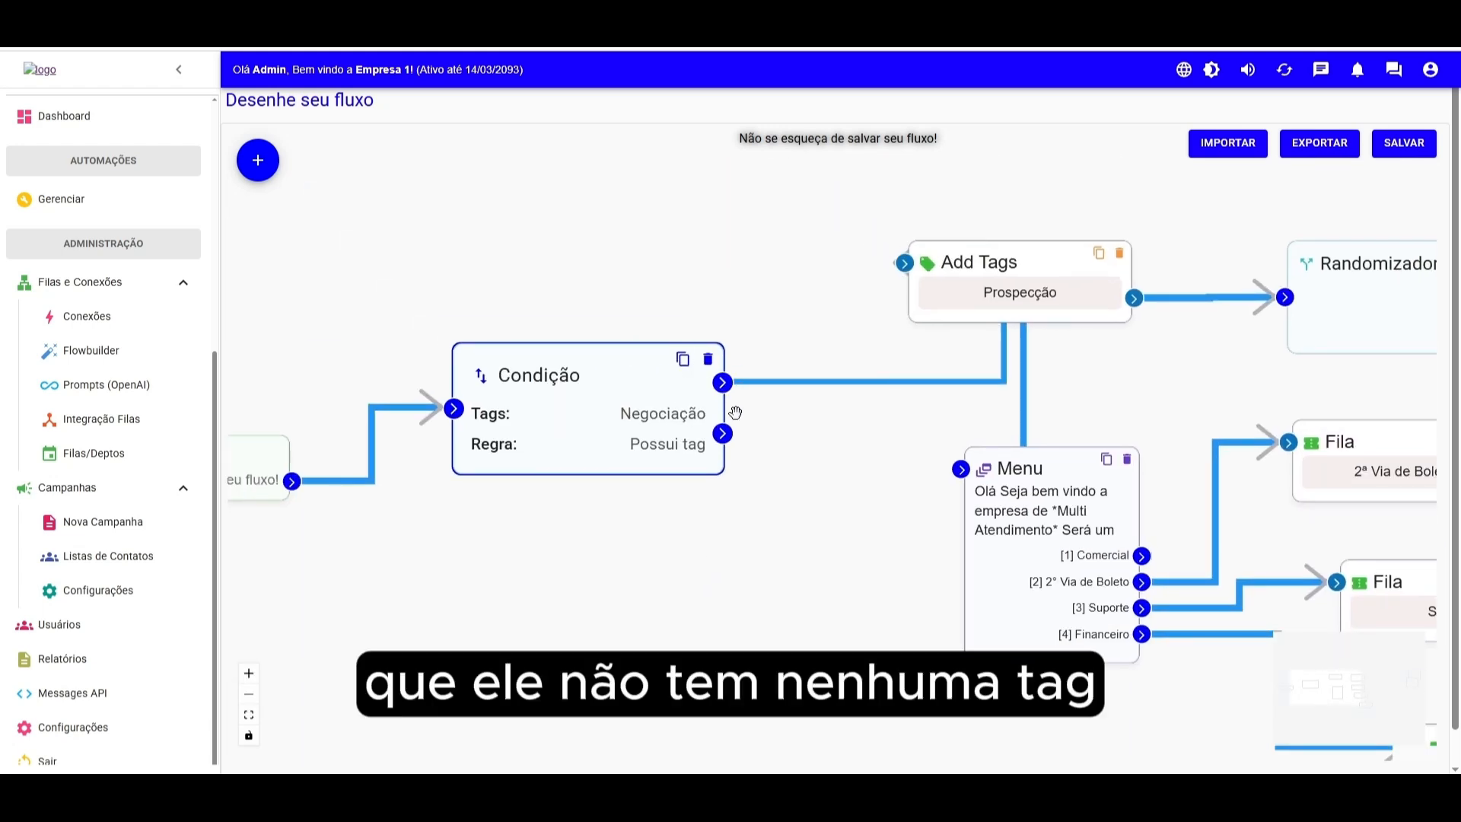
left_click_drag(723, 433, 993, 479)
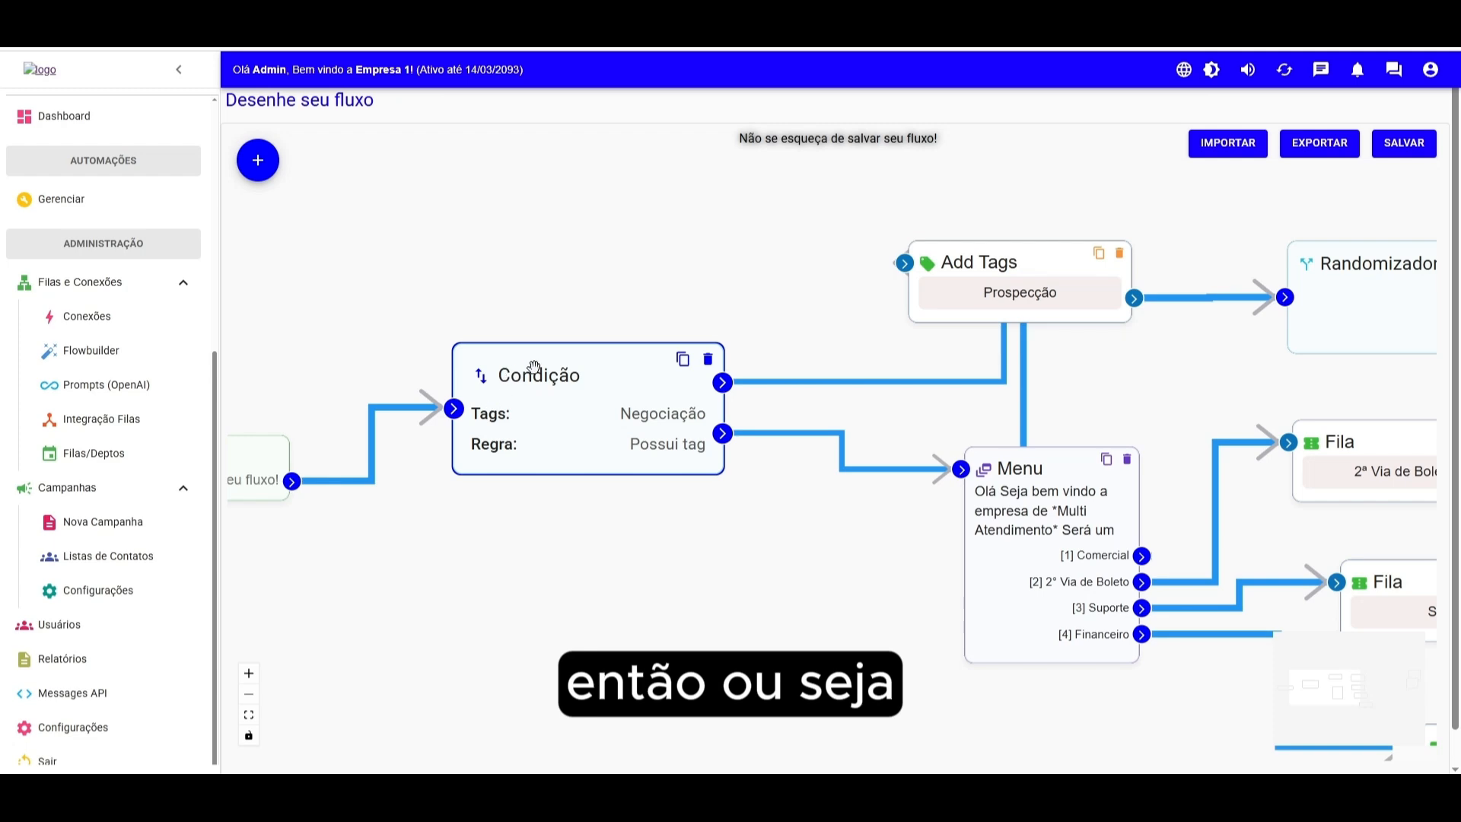
- Delete the Condição block and reconnect Início do fluxo directly to the Menu block
double_click(521, 373)
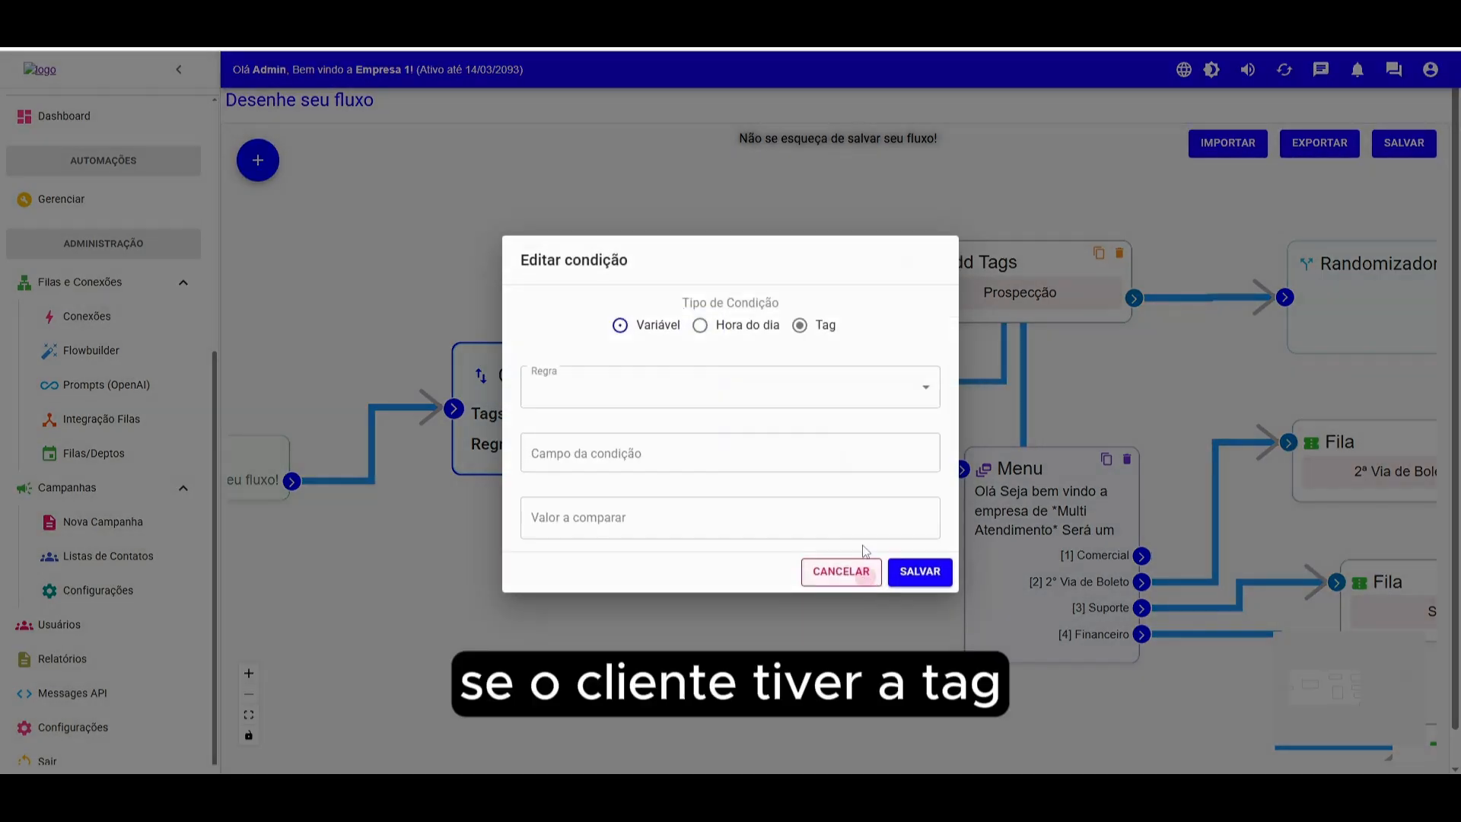
left_click(870, 541)
left_click_drag(1207, 381, 1059, 380)
left_click_drag(1300, 373, 954, 346)
left_click_drag(701, 355, 1037, 340)
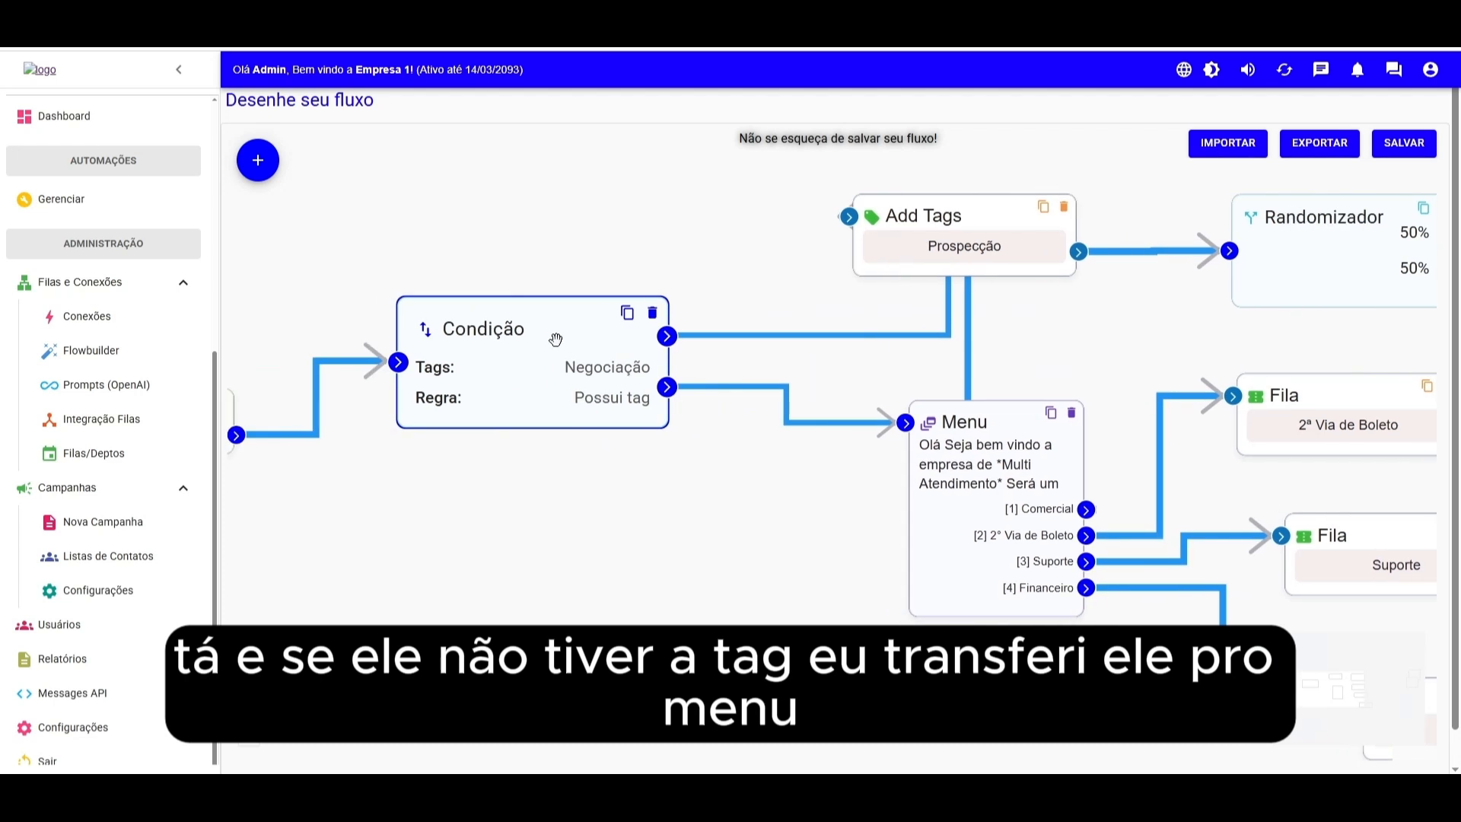
left_click_drag(996, 443, 1044, 466)
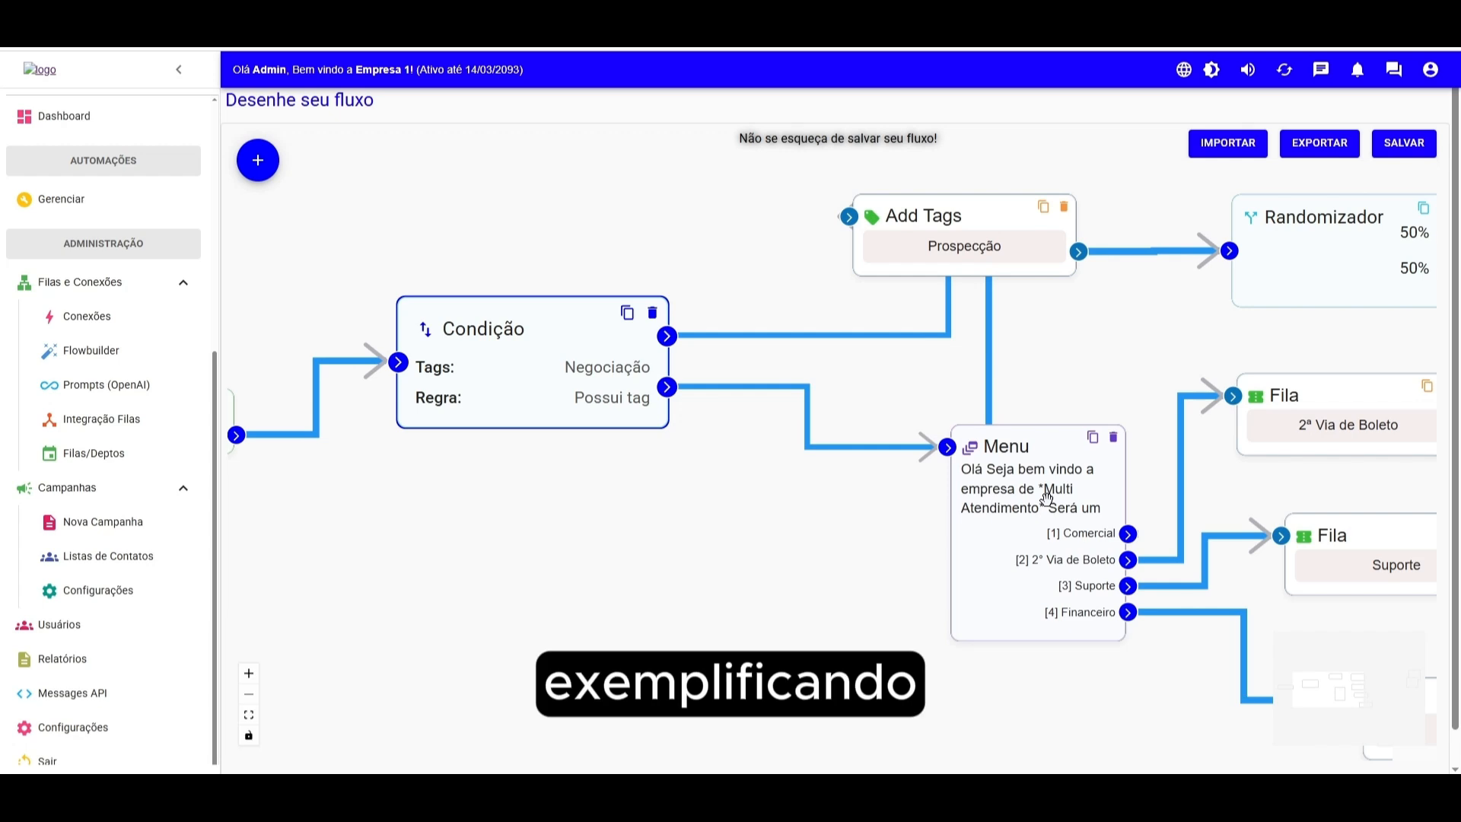
scroll(643, 522, "down", 3)
left_click_drag(603, 522, 640, 524)
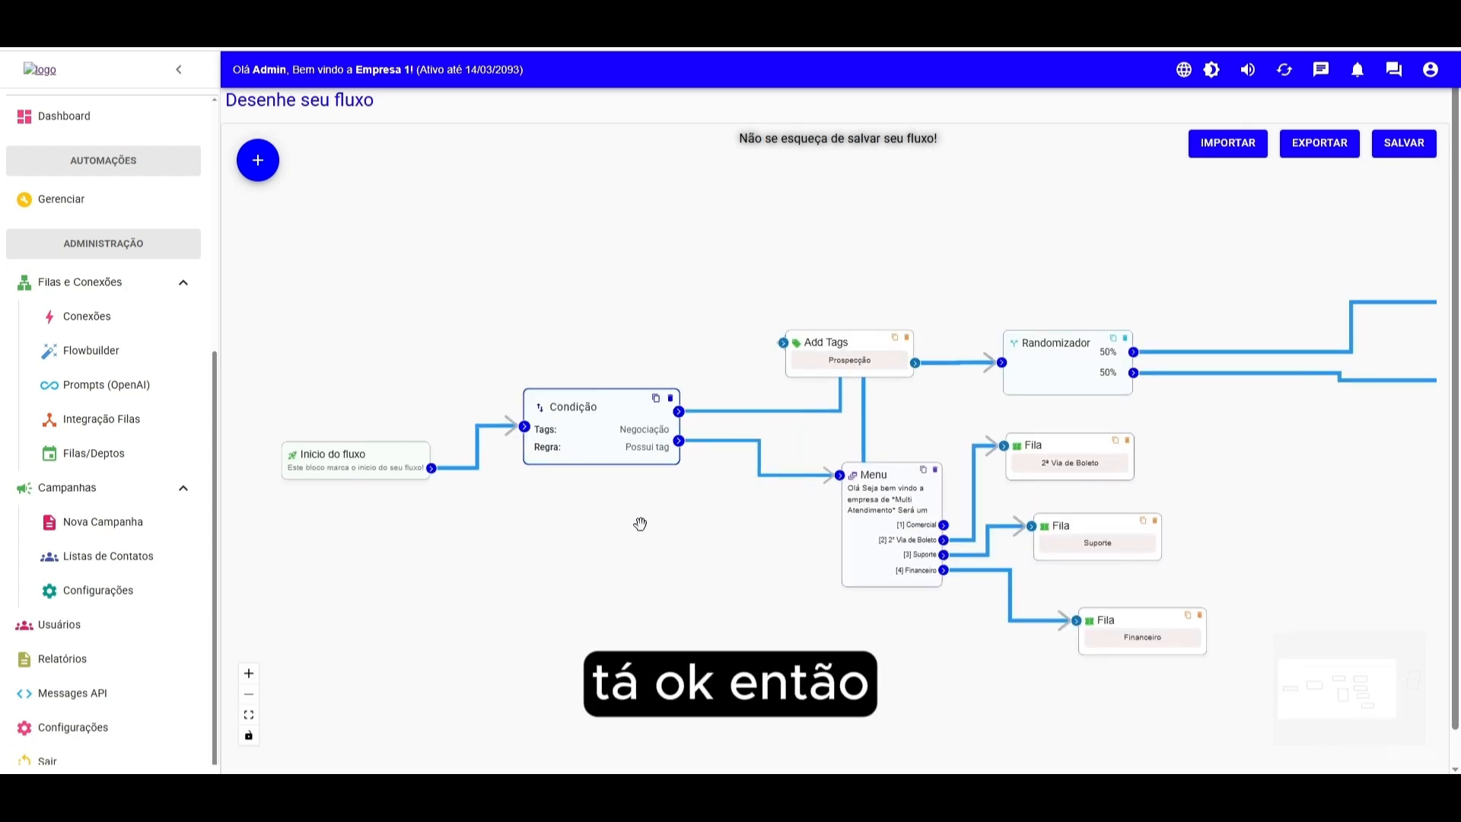
left_click(671, 399)
left_click_drag(431, 468, 841, 475)
- Add a Finalizar Ticket block to the flow
left_click(258, 160)
left_click(952, 160)
left_click_drag(998, 347, 1227, 438)
scroll(1041, 531, "up", 4)
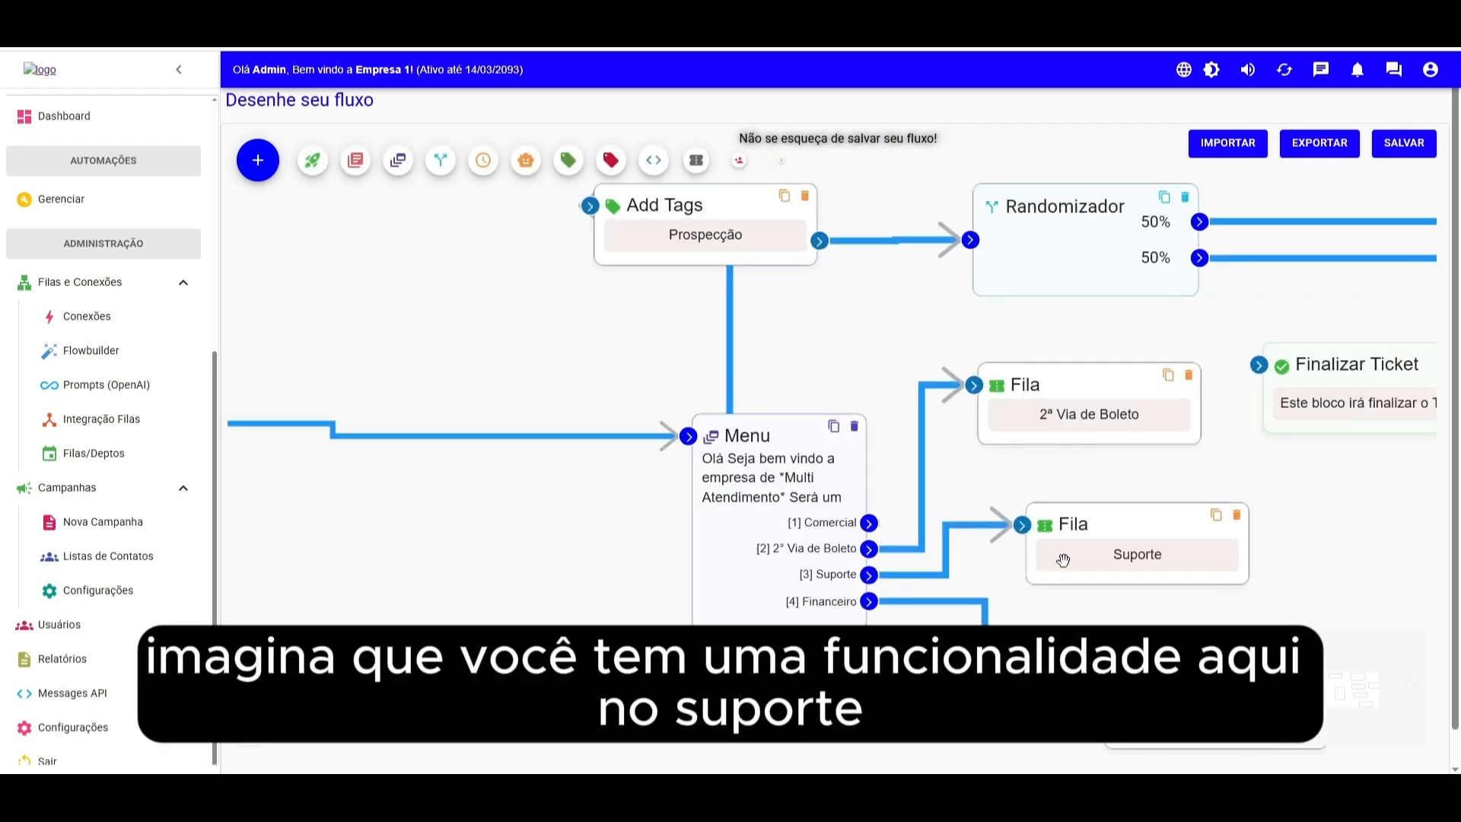
- Remove the link from the Menu's Suporte option to the Suporte queue
left_click_drag(1052, 586, 870, 459)
left_click(767, 432)
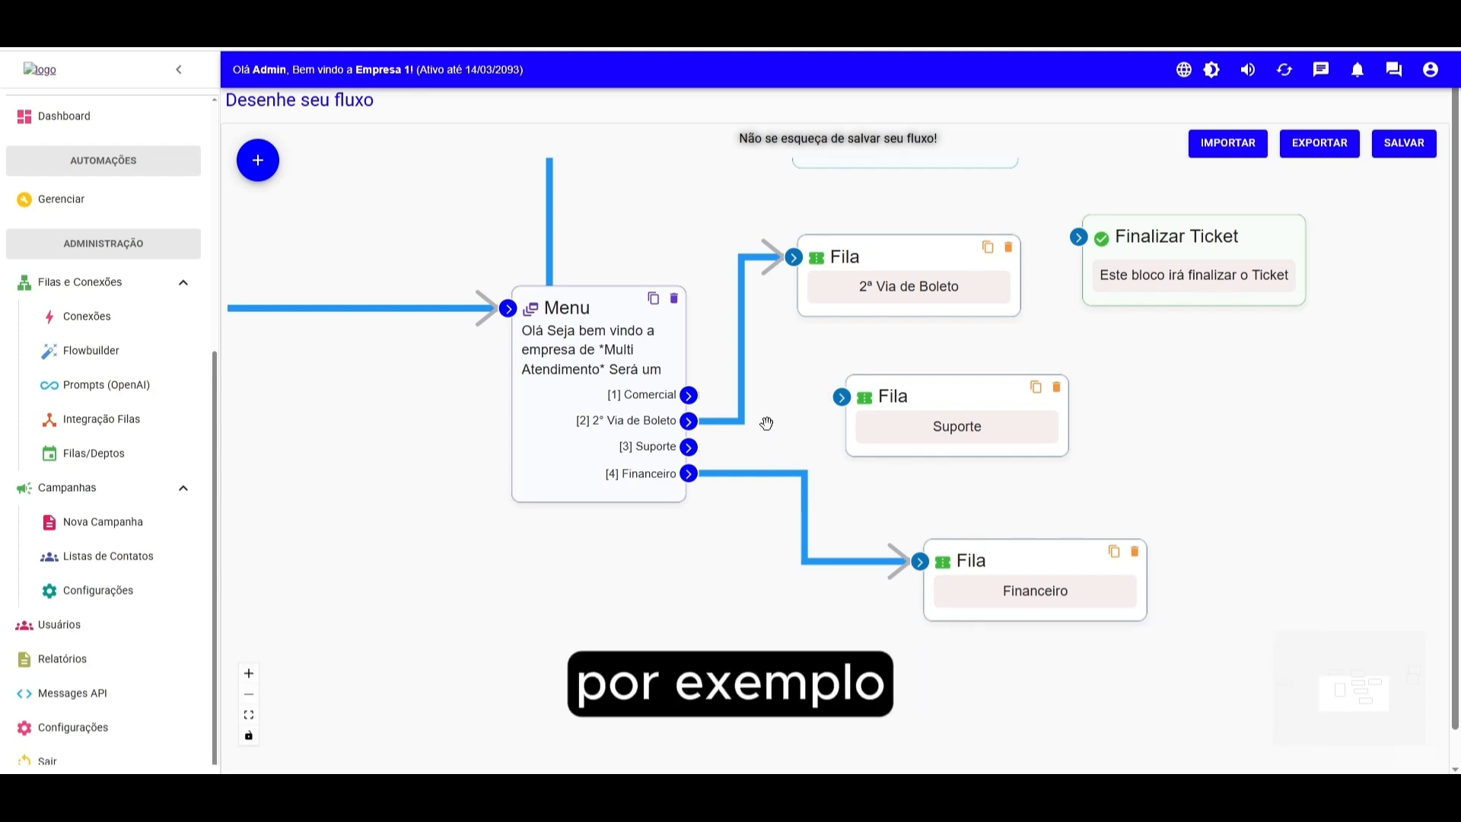
- Add a Conteúdo block with the text message "entre em contato com nosso 0800 xxxxxxxxx"
left_click(258, 160)
left_click(352, 165)
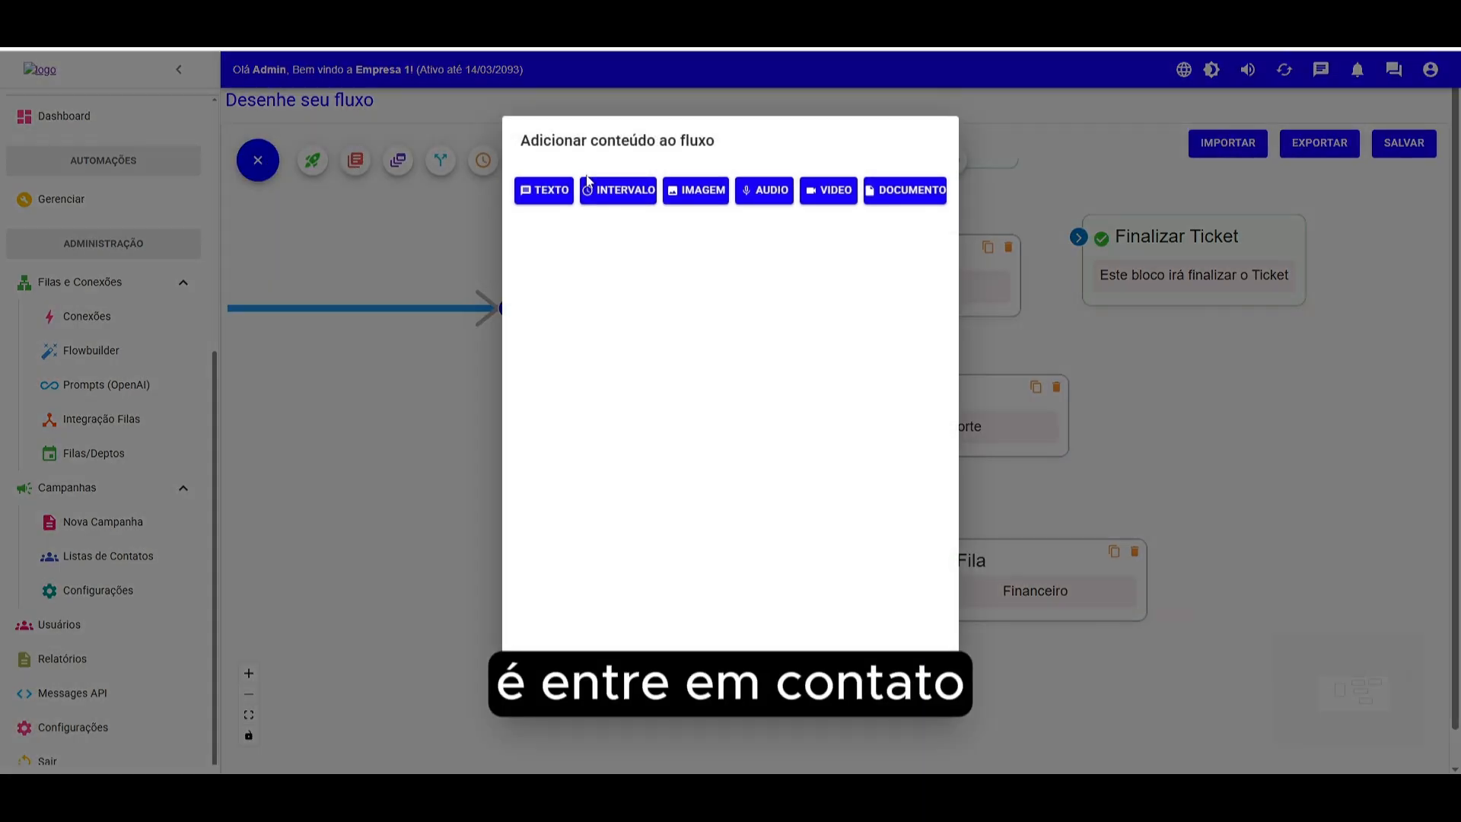
left_click(563, 189)
left_click(606, 225)
type("entre em co")
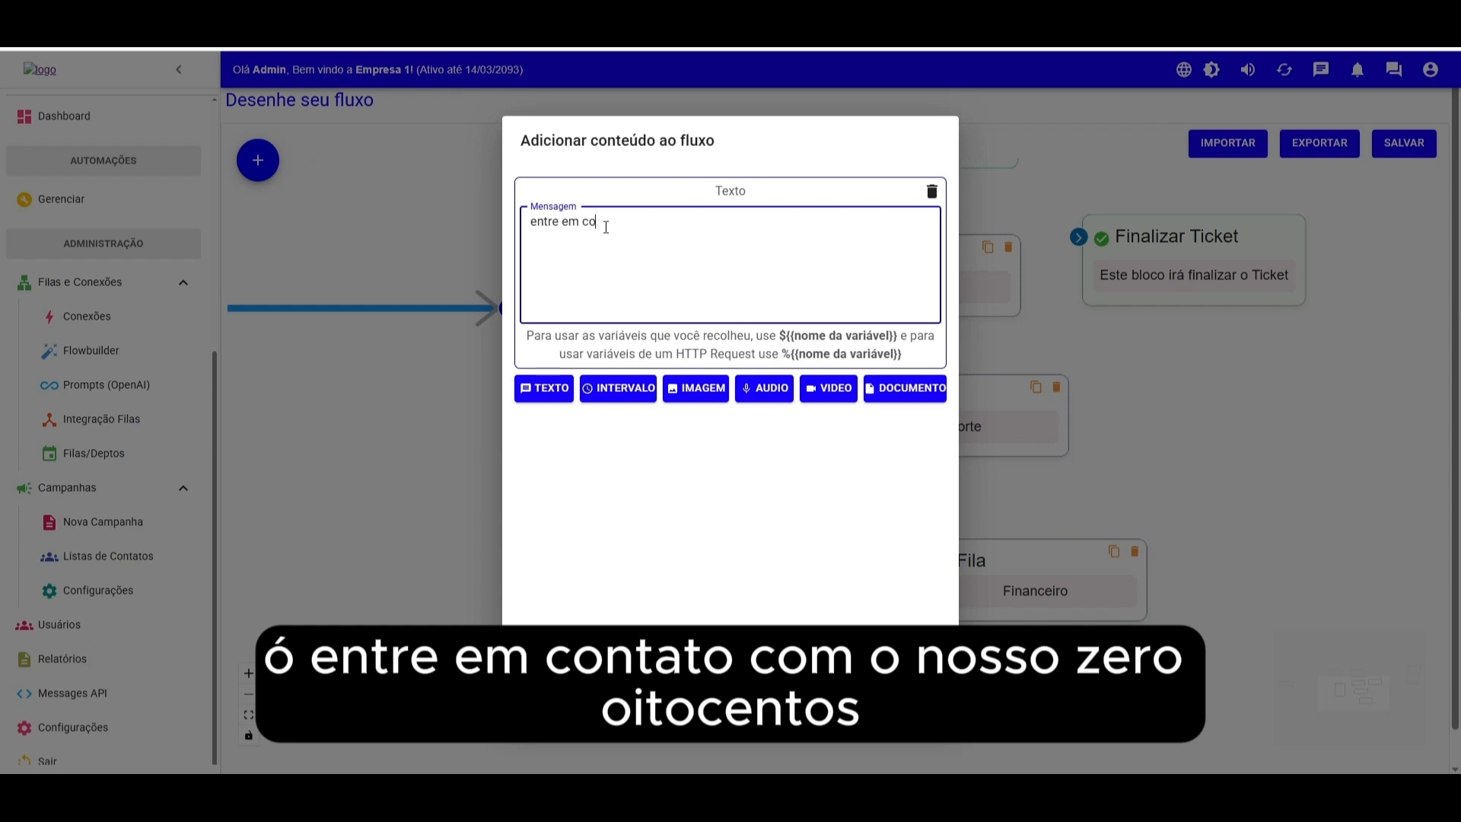
type("ntato com nosso 0800 xxxxxxxxxx")
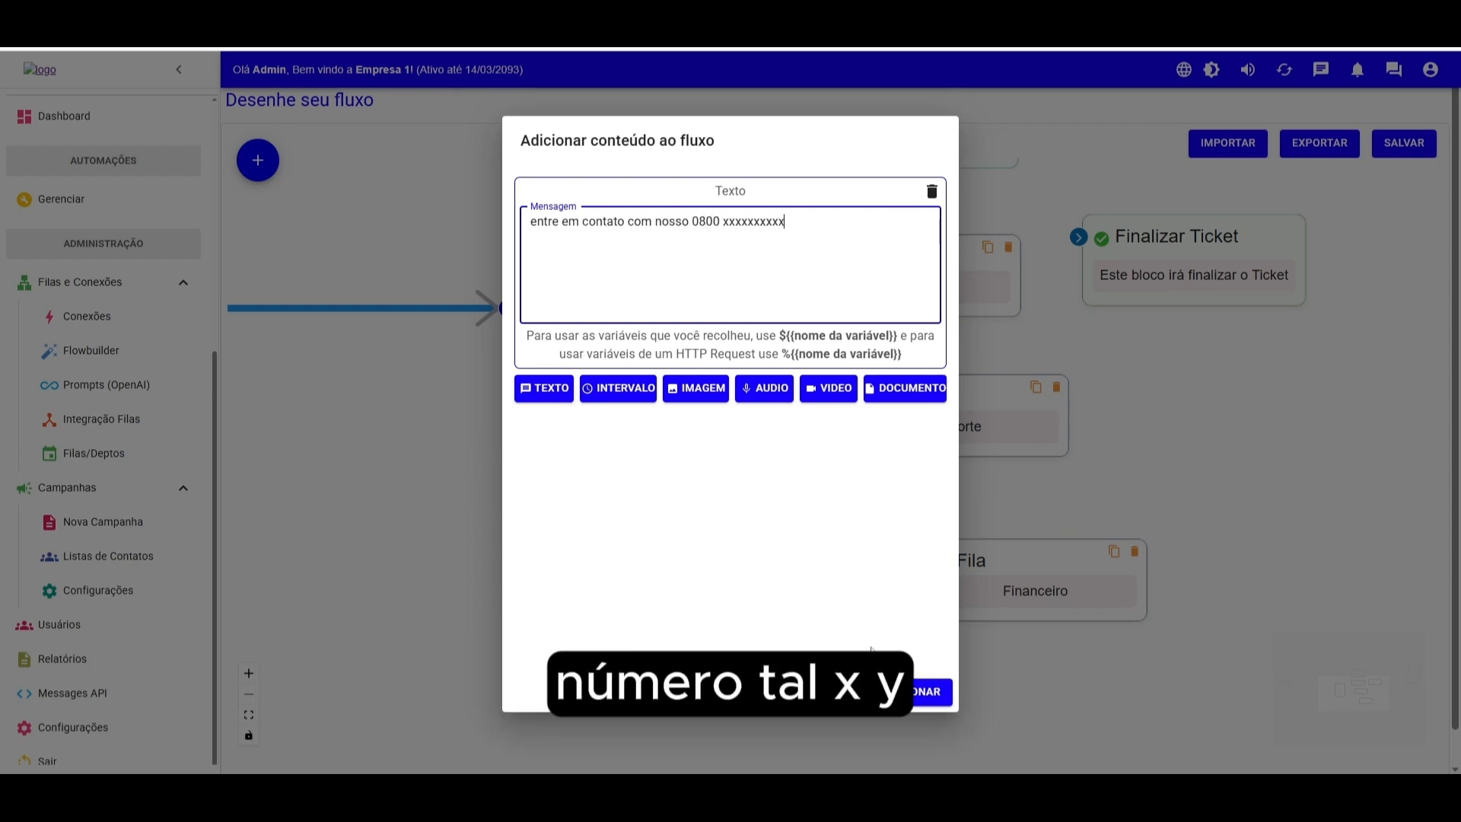
left_click(924, 691)
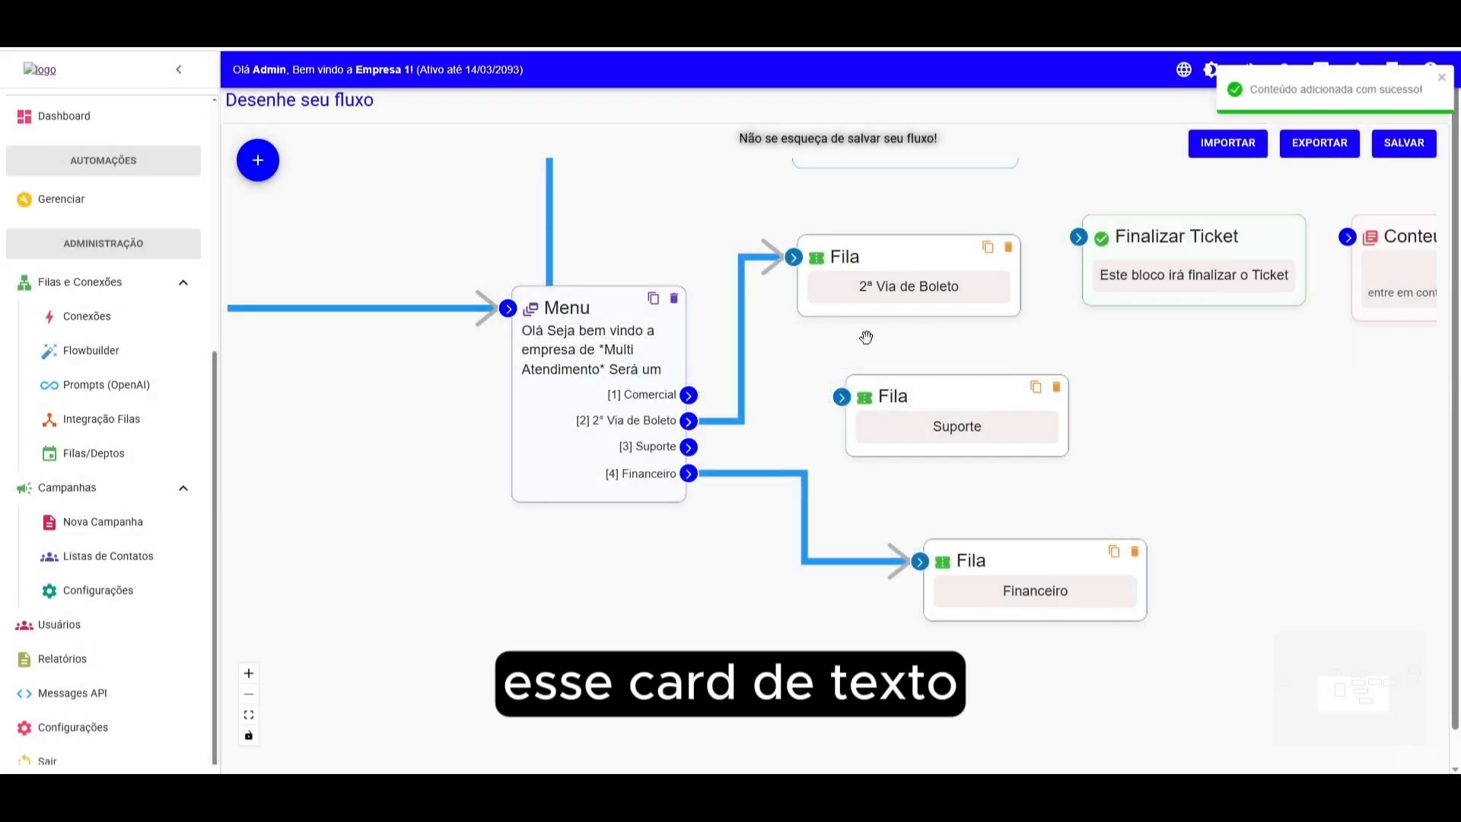
- Move the Suporte queue aside and connect the Menu's Suporte option to the Conteúdo block
left_click_drag(1173, 387, 1027, 360)
left_click_drag(1273, 224, 704, 412)
left_click_drag(757, 369, 1252, 373)
left_click_drag(766, 396, 883, 376)
left_click_drag(543, 419, 725, 376)
- Connect the Conteúdo block's output to the Finalizar Ticket block
left_click_drag(1025, 267, 1076, 299)
left_click_drag(939, 449, 984, 242)
left_click_drag(1060, 346, 1094, 366)
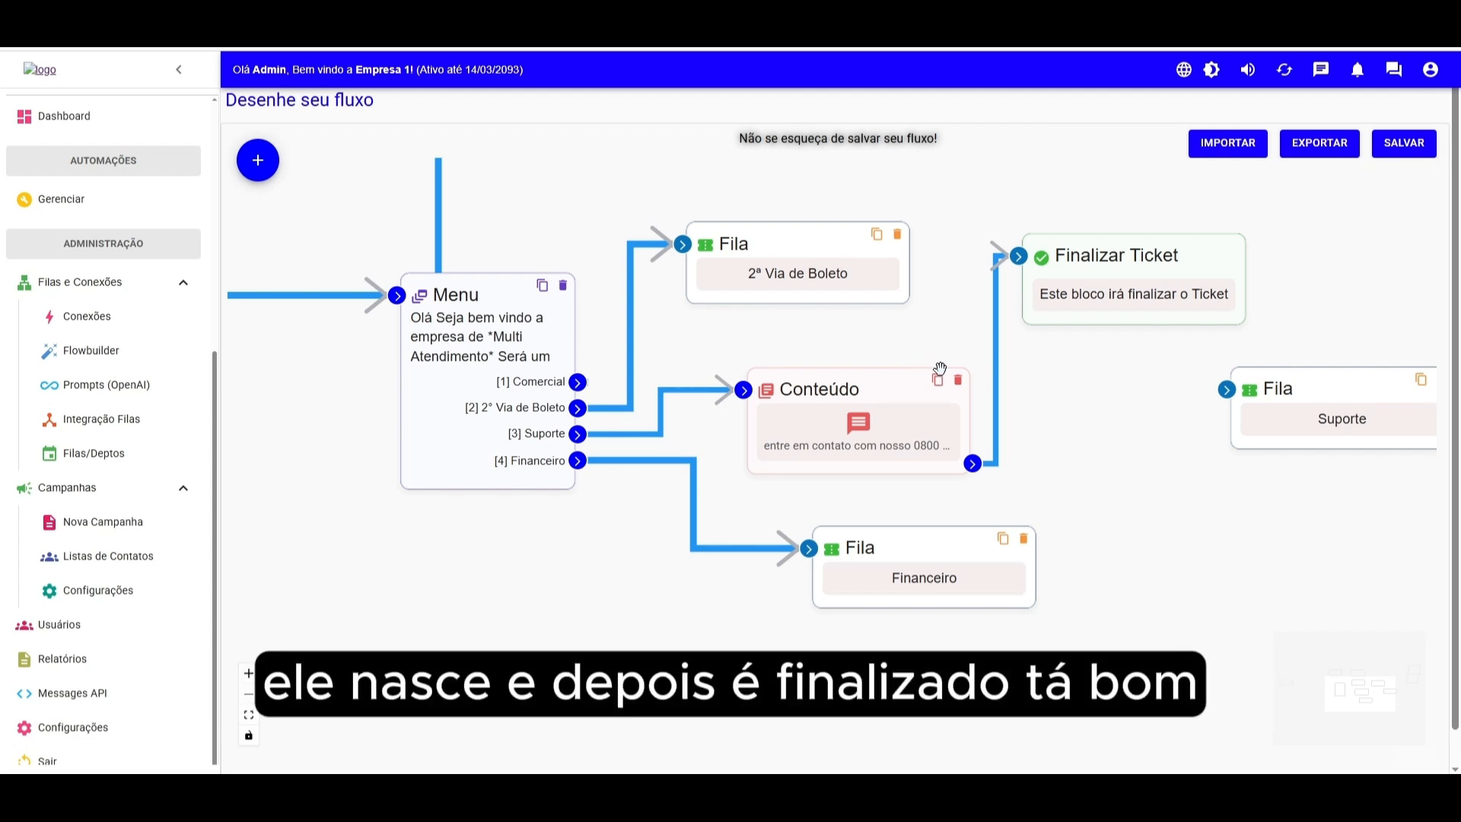
- Delete the Conteúdo block and reconnect the Menu's Suporte option to the Suporte queue
left_click(958, 379)
left_click_drag(1270, 399, 893, 399)
left_click_drag(579, 434, 792, 390)
left_click_drag(909, 395, 903, 415)
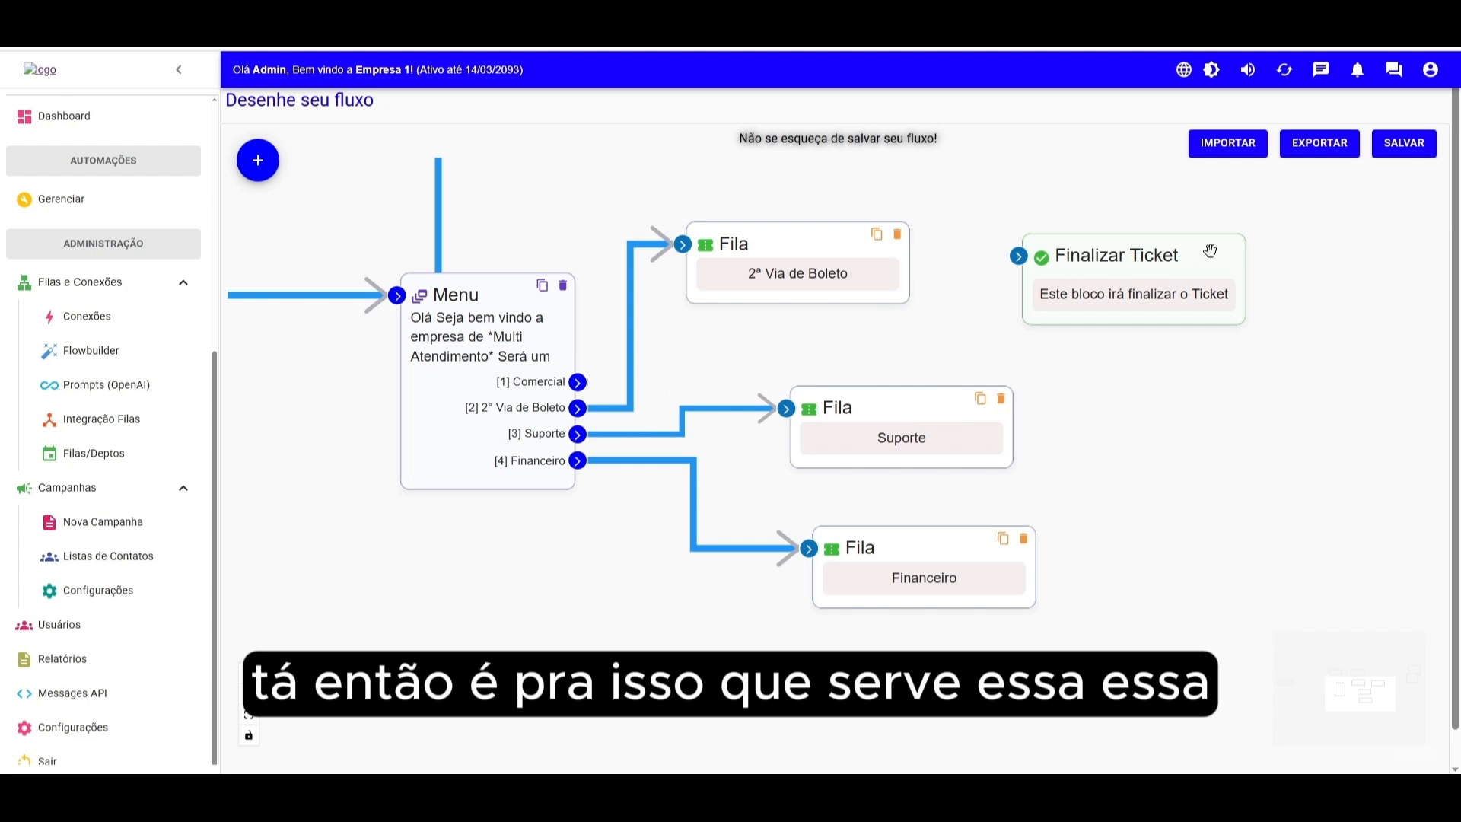
- Move the Finalizar Ticket block down below the queue blocks
left_click_drag(1218, 258, 1106, 293)
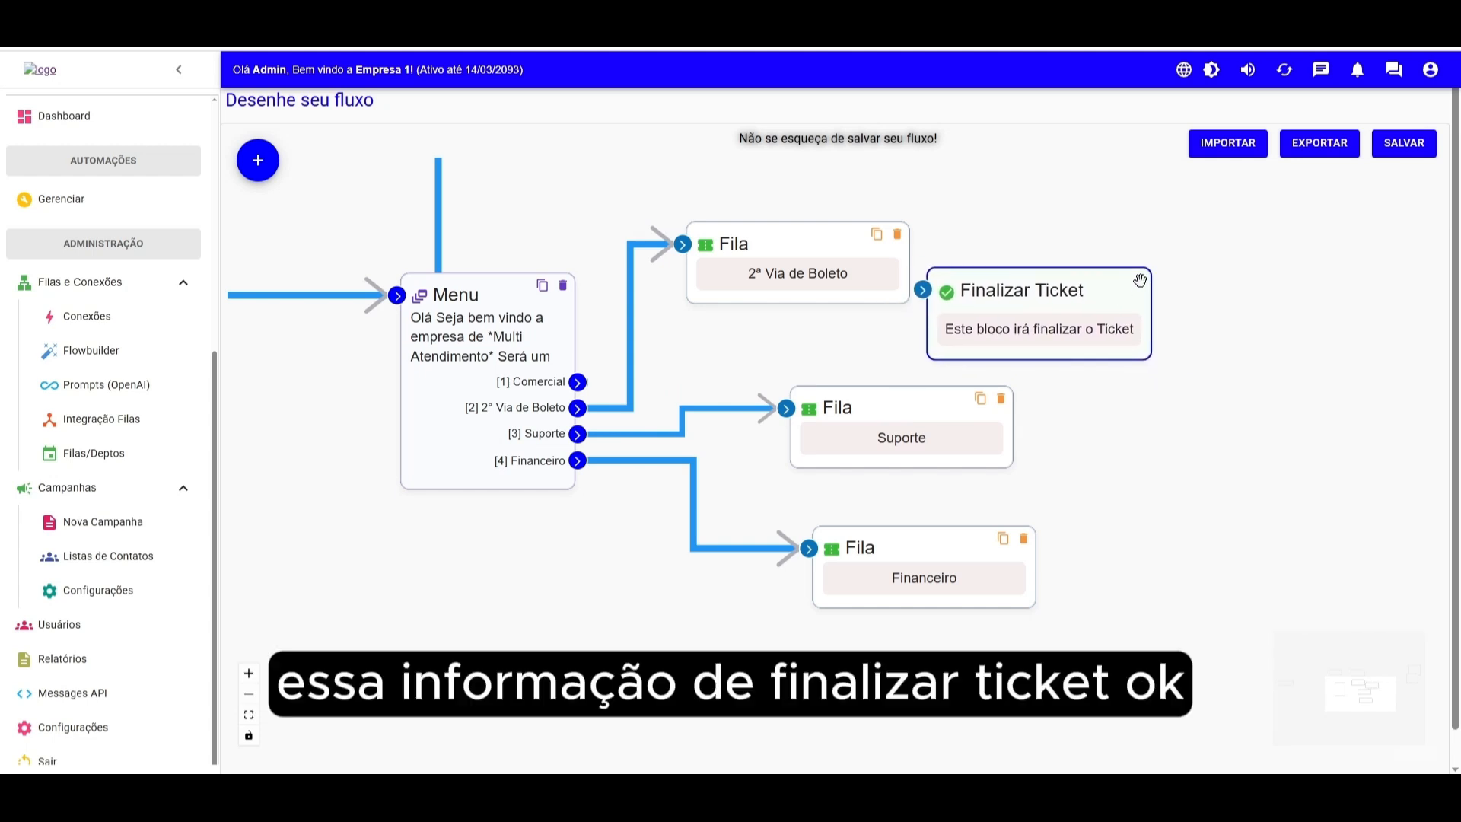
scroll(1111, 399, "down", 5)
left_click_drag(1111, 363, 1361, 601)
left_click_drag(1210, 397, 1111, 403)
left_click_drag(251, 359, 450, 369)
left_click_drag(1003, 370, 927, 367)
left_click_drag(822, 425, 776, 417)
left_click_drag(809, 488, 749, 487)
left_click_drag(772, 439, 762, 440)
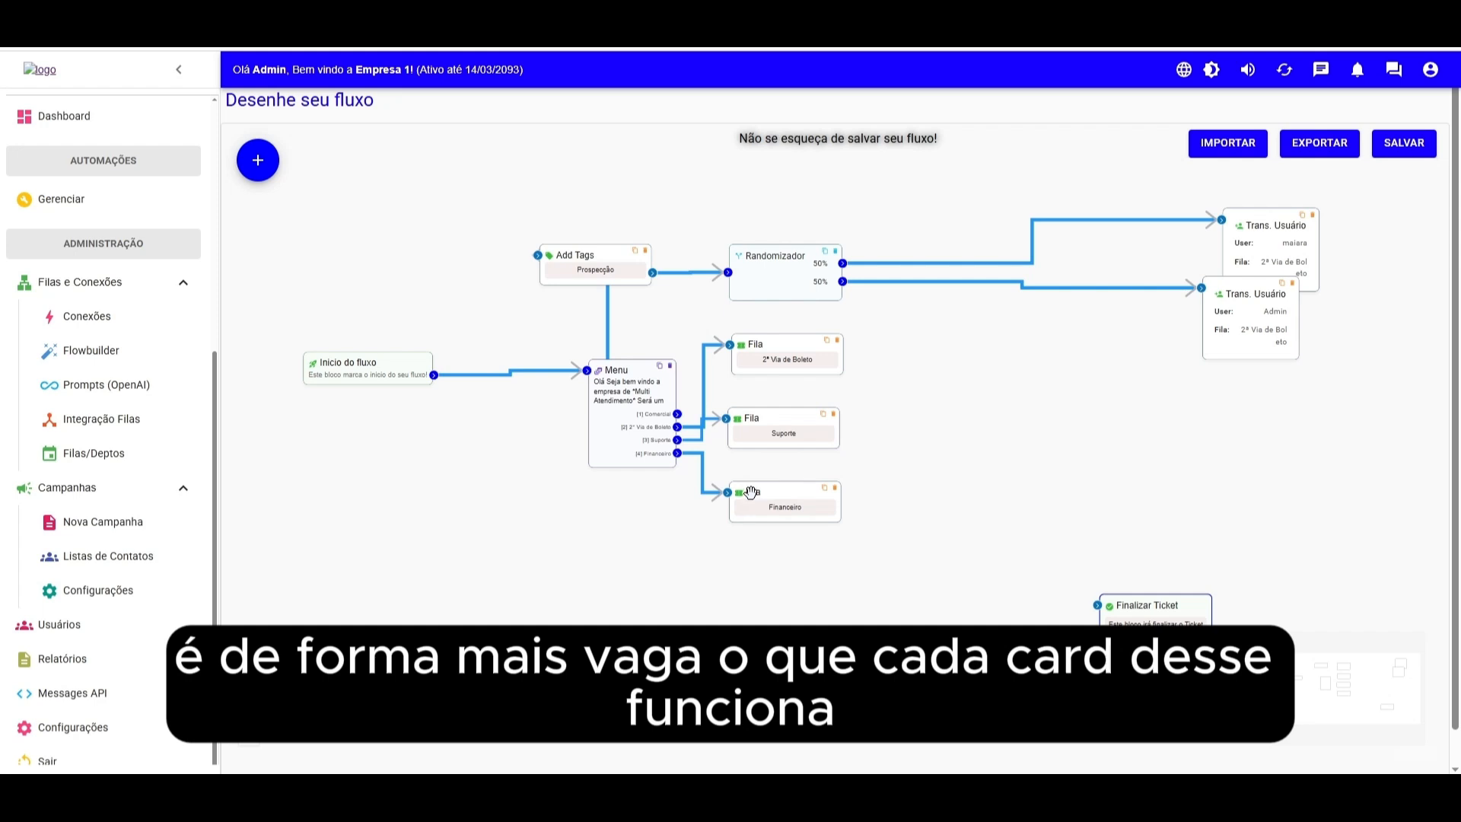
- Move the two Trans. Usuário blocks closer to the Randomizador
left_click(258, 160)
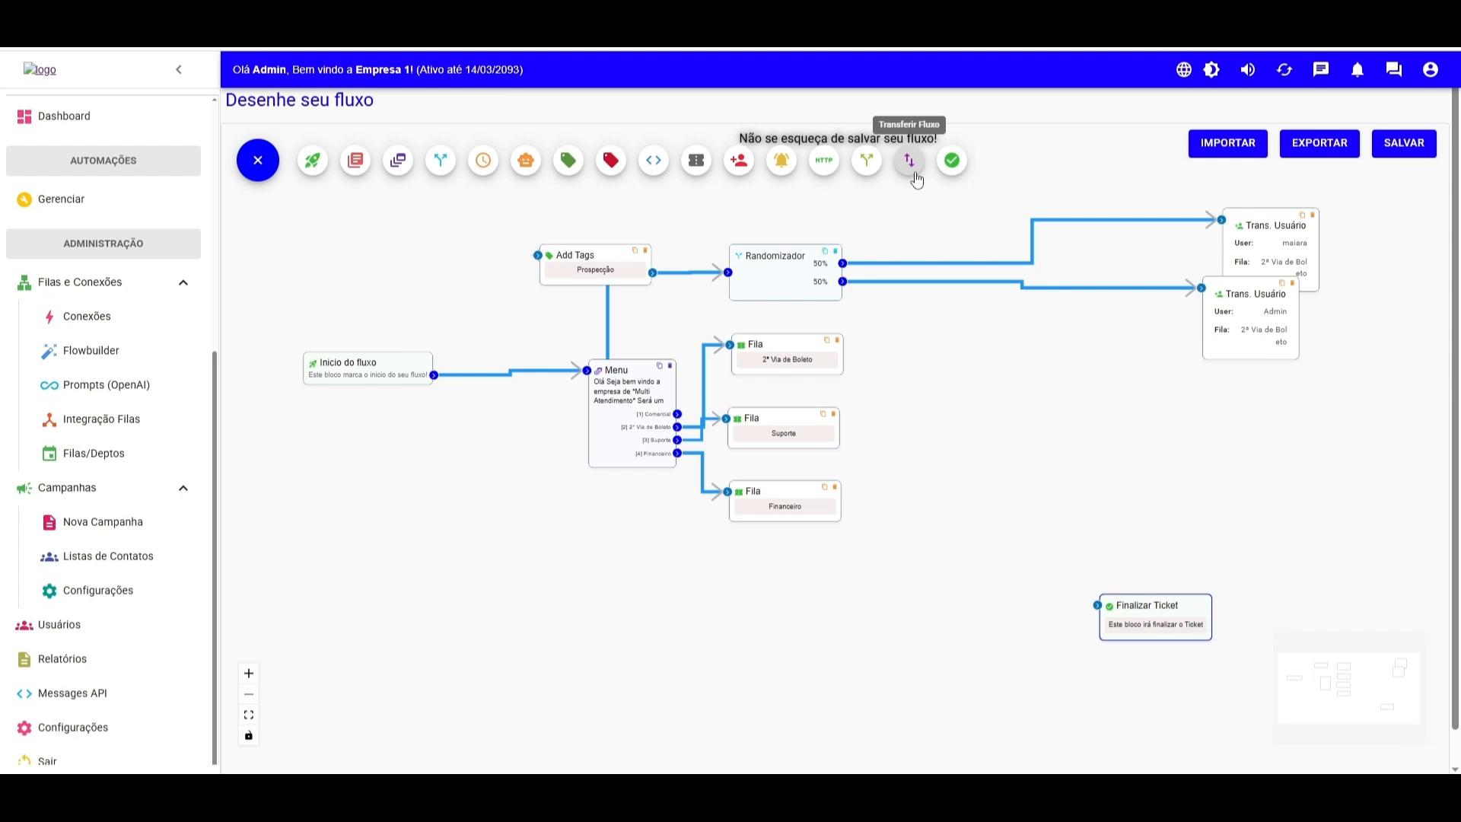
left_click_drag(1209, 231, 981, 210)
left_click_drag(1203, 322, 997, 334)
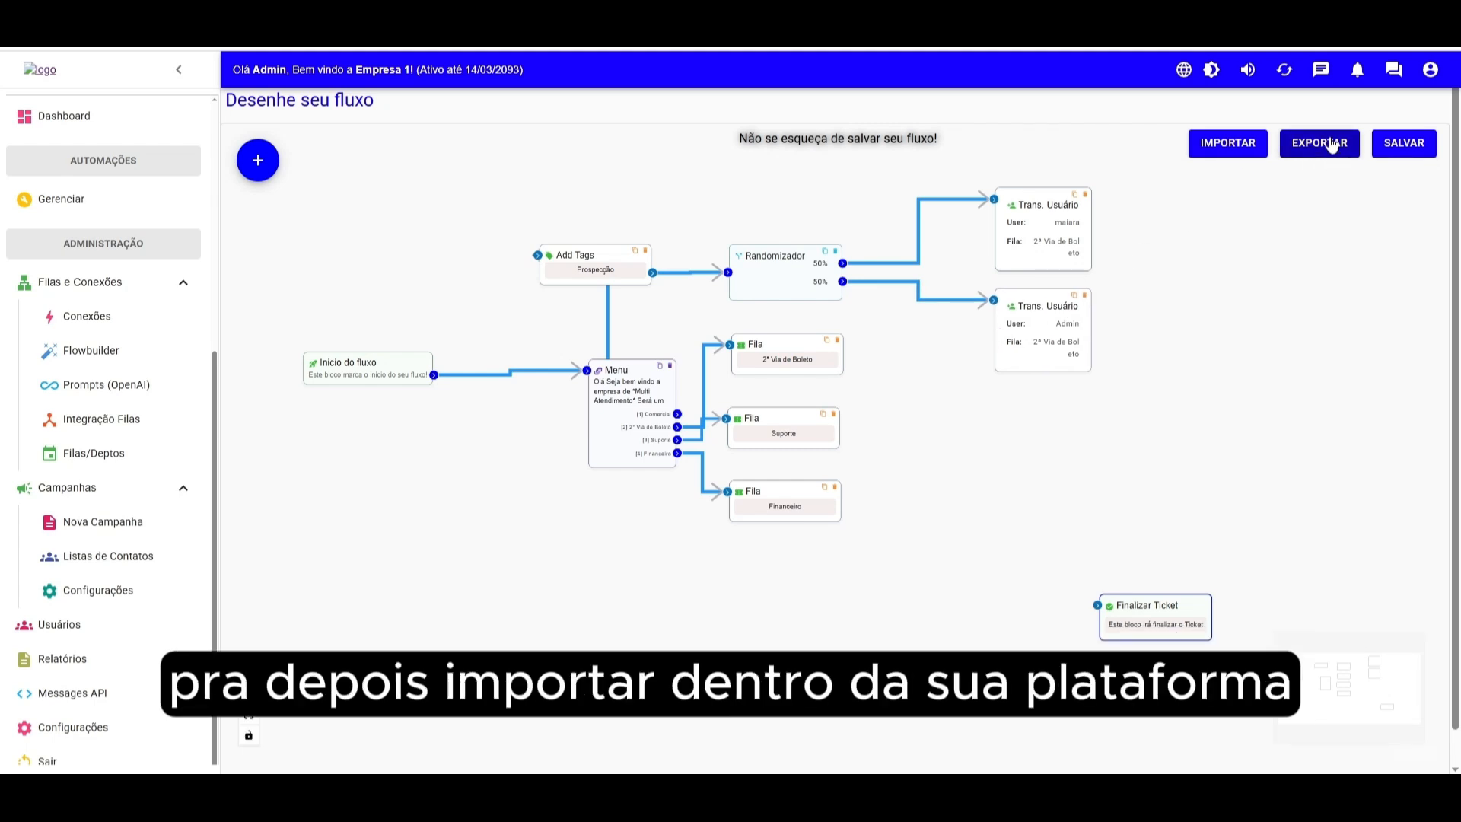
left_click_drag(919, 391, 992, 383)
- Save the flow
scroll(992, 383, "down", 2)
left_click_drag(534, 378, 572, 380)
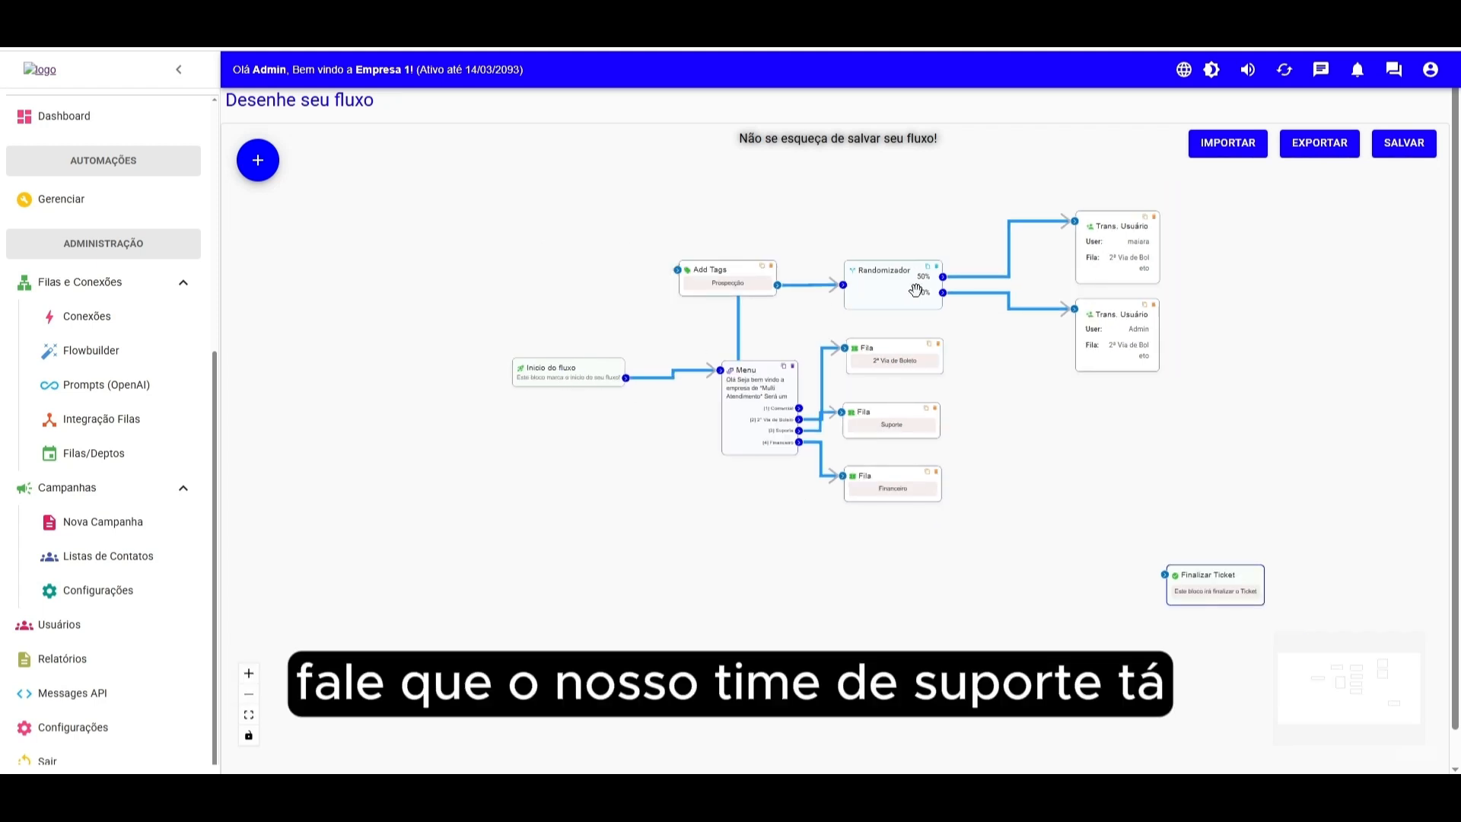
left_click(1420, 152)
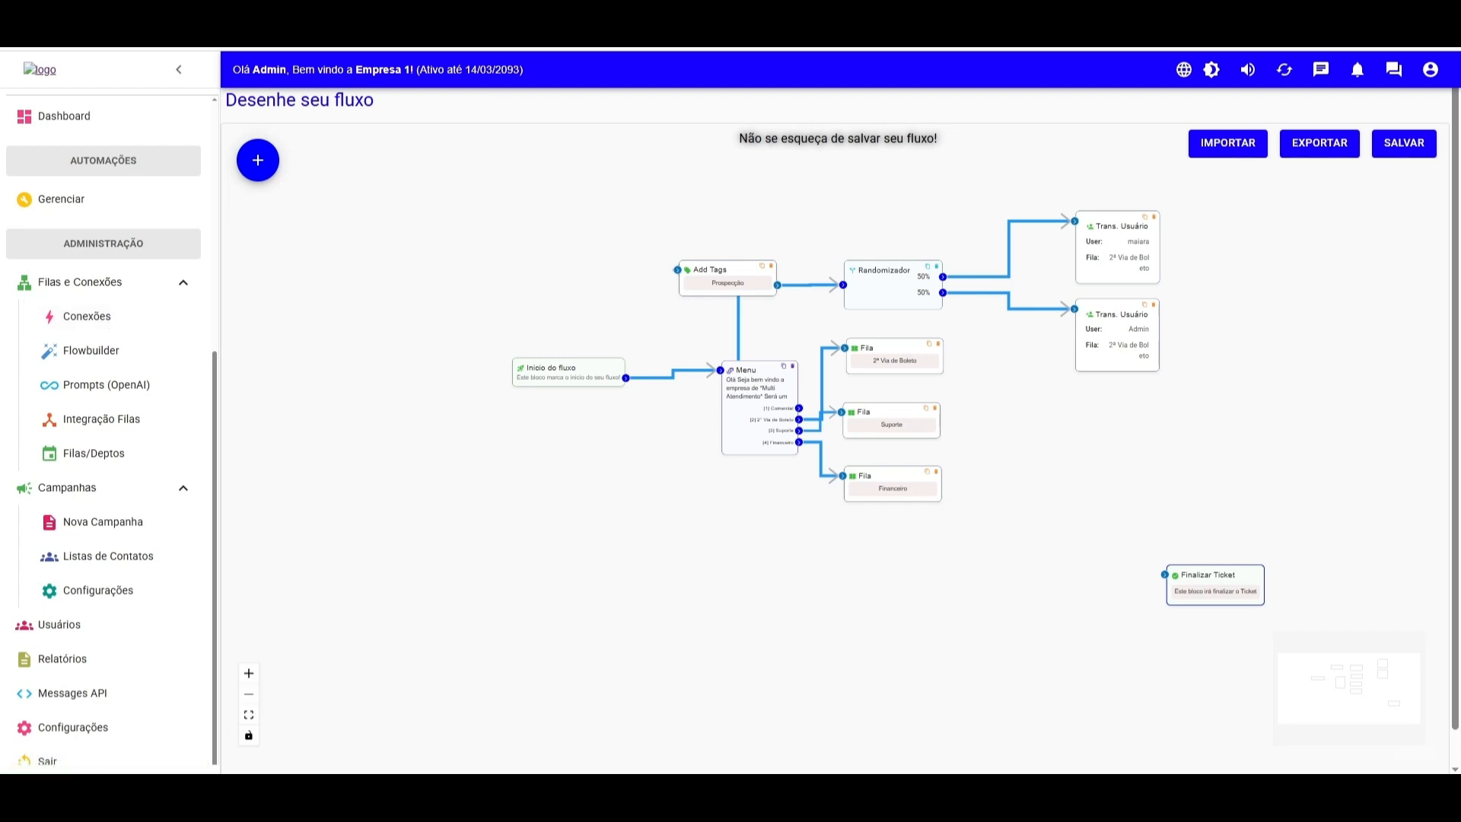
- Assign the Treinamento Menu Flowbuilder flow to the teste treinamento WhatsApp connection's integrations and save
left_click(88, 321)
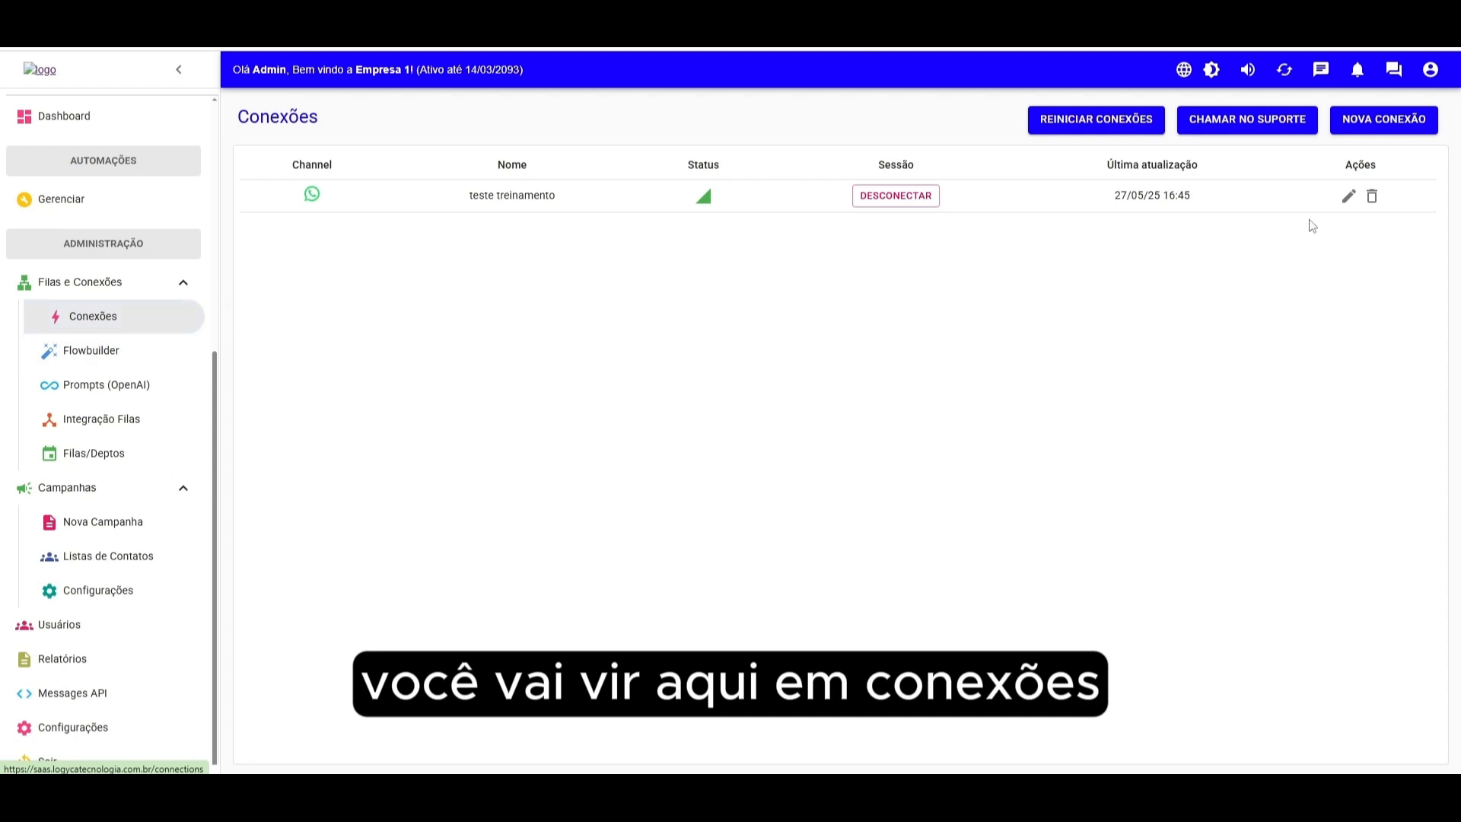
left_click(1349, 199)
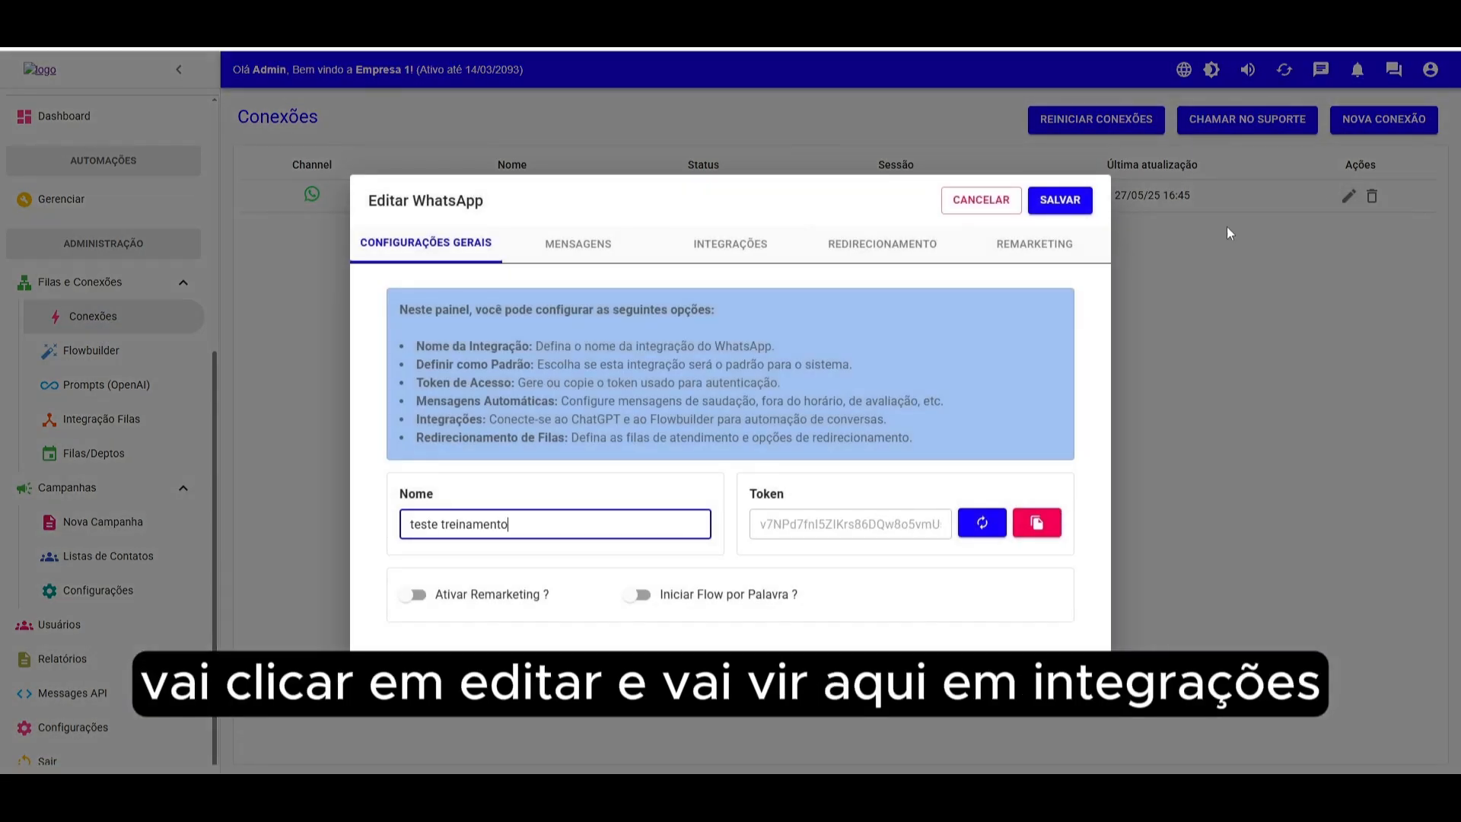
left_click(717, 246)
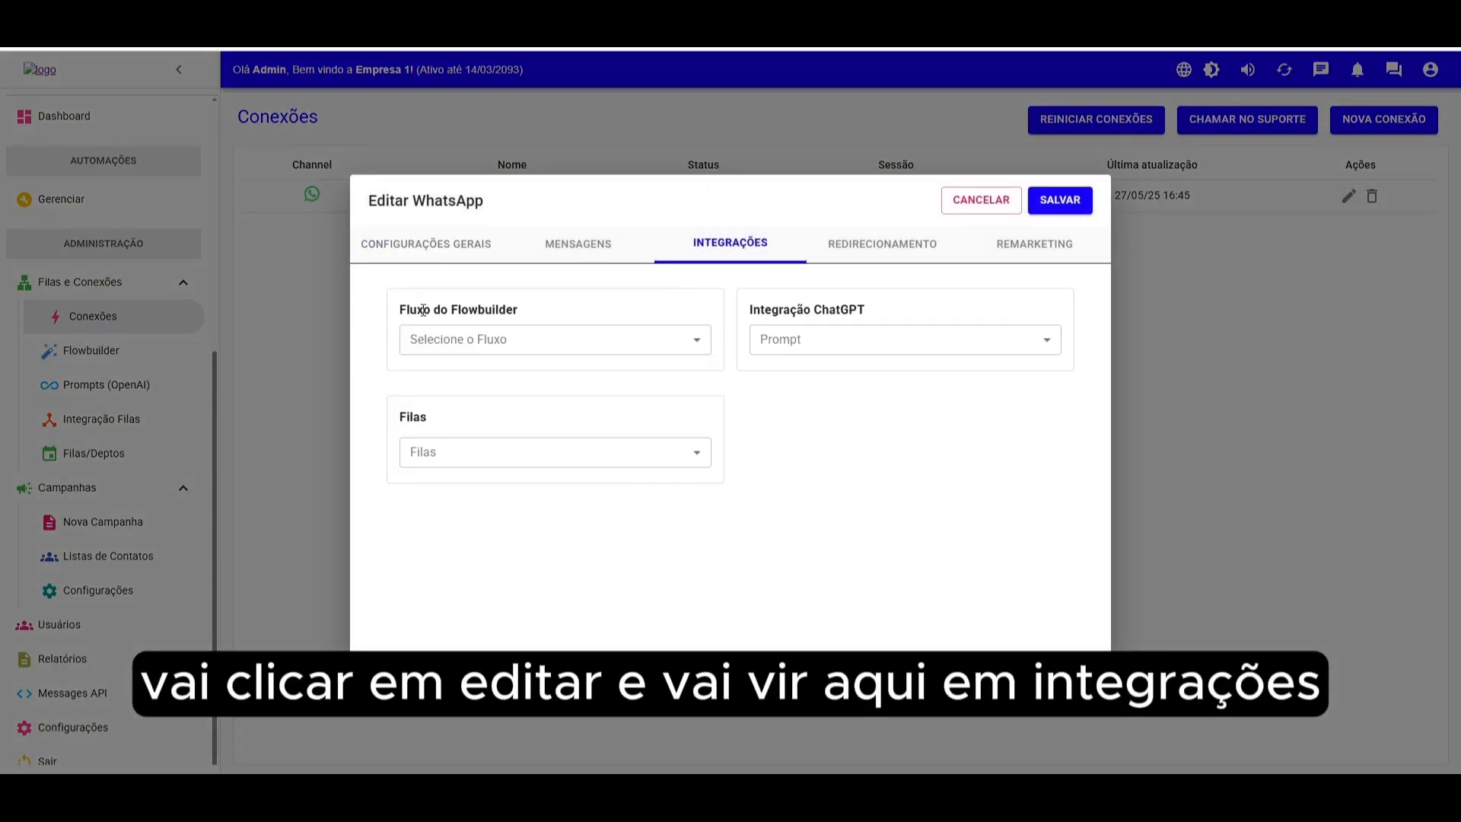
left_click(519, 339)
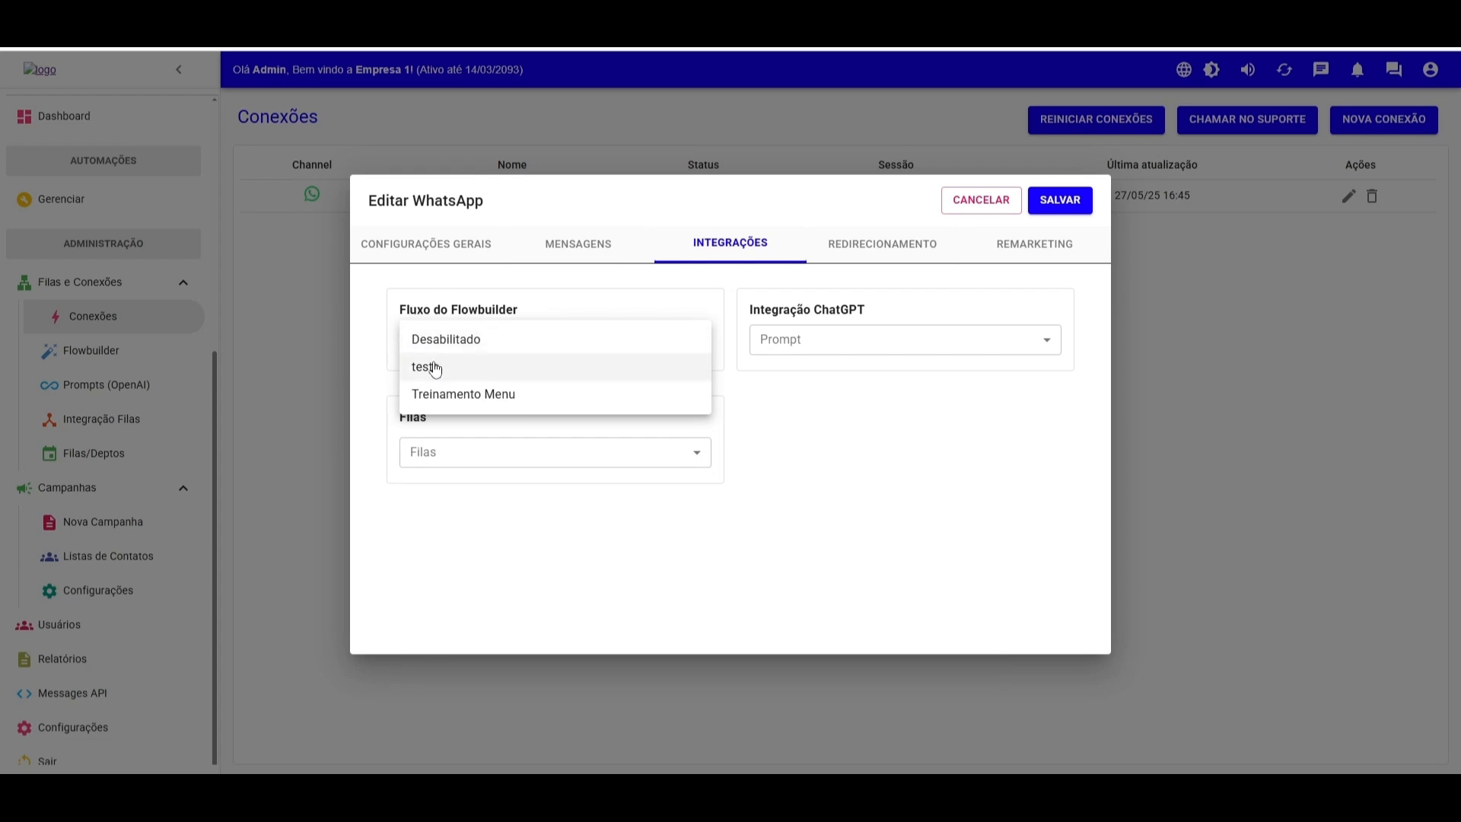
left_click(441, 394)
left_click(1060, 200)
- Open Atendimentos and review the waiting and in-progress tickets
scroll(58, 254, "up", 5)
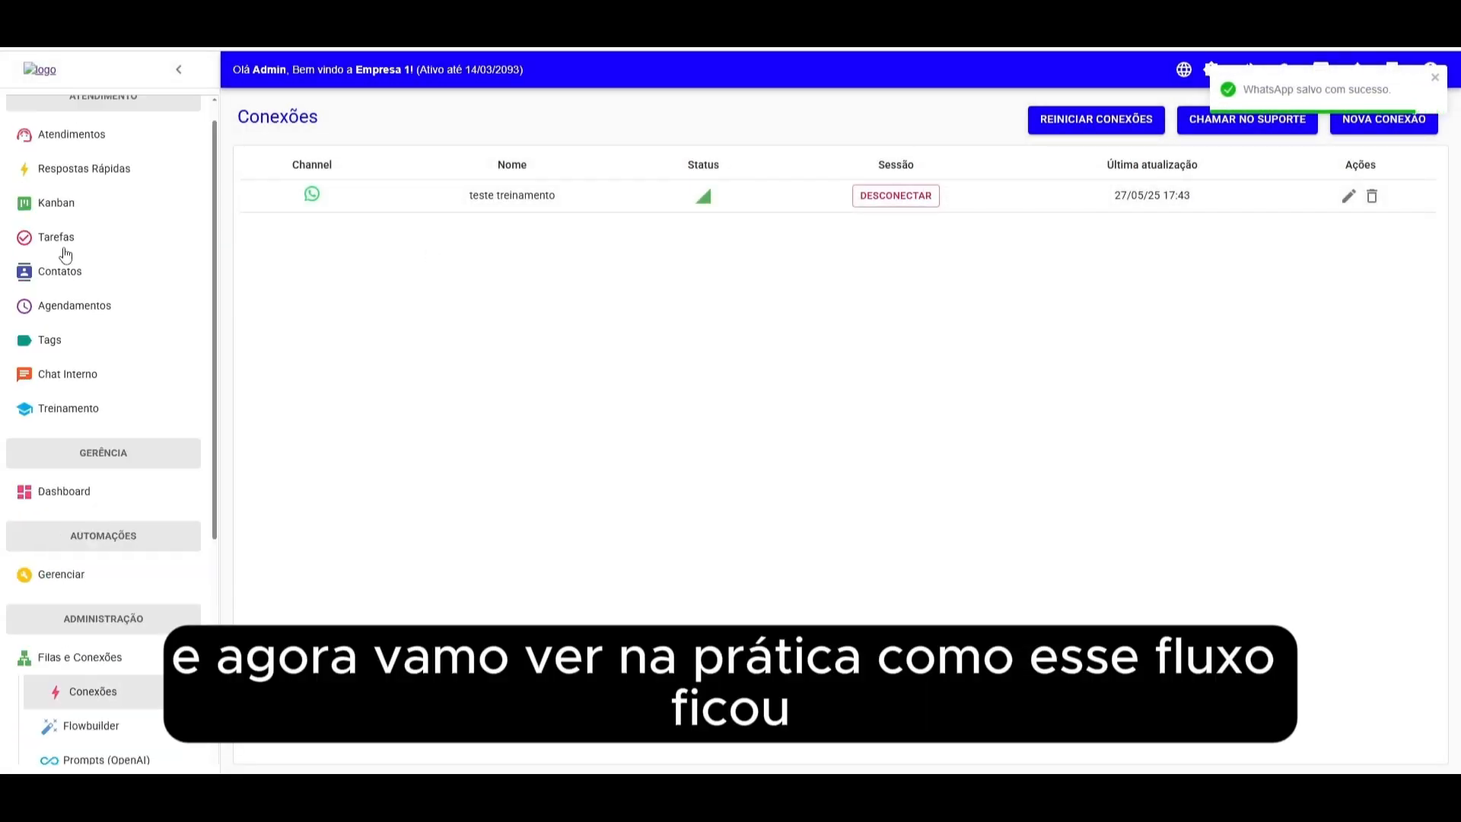
left_click(115, 164)
left_click(542, 200)
left_click(332, 195)
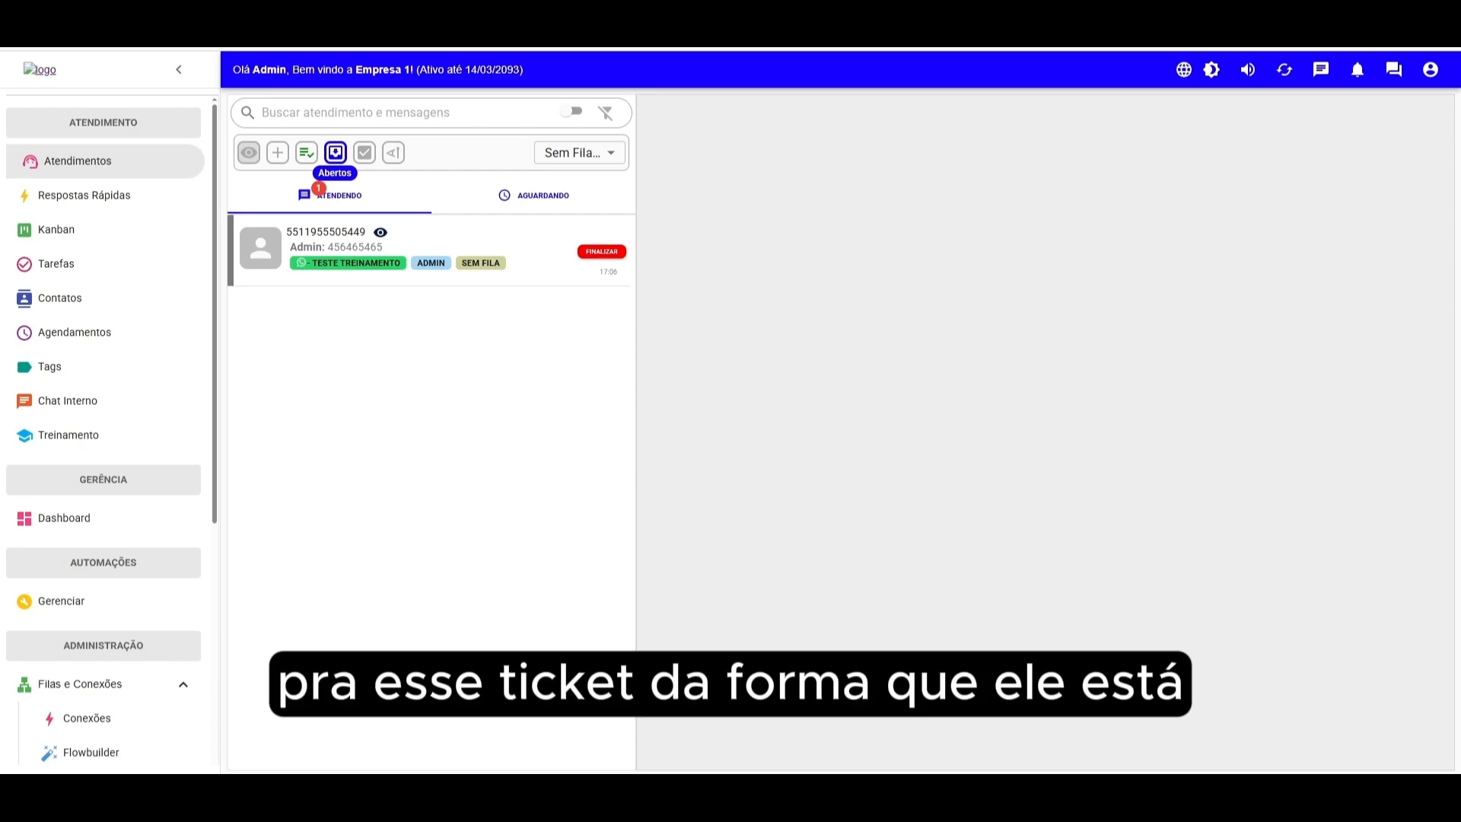
- Switch to WhatsApp Web and send "oi" to the business contact
left_click_drag(1453, 49, 532, 47)
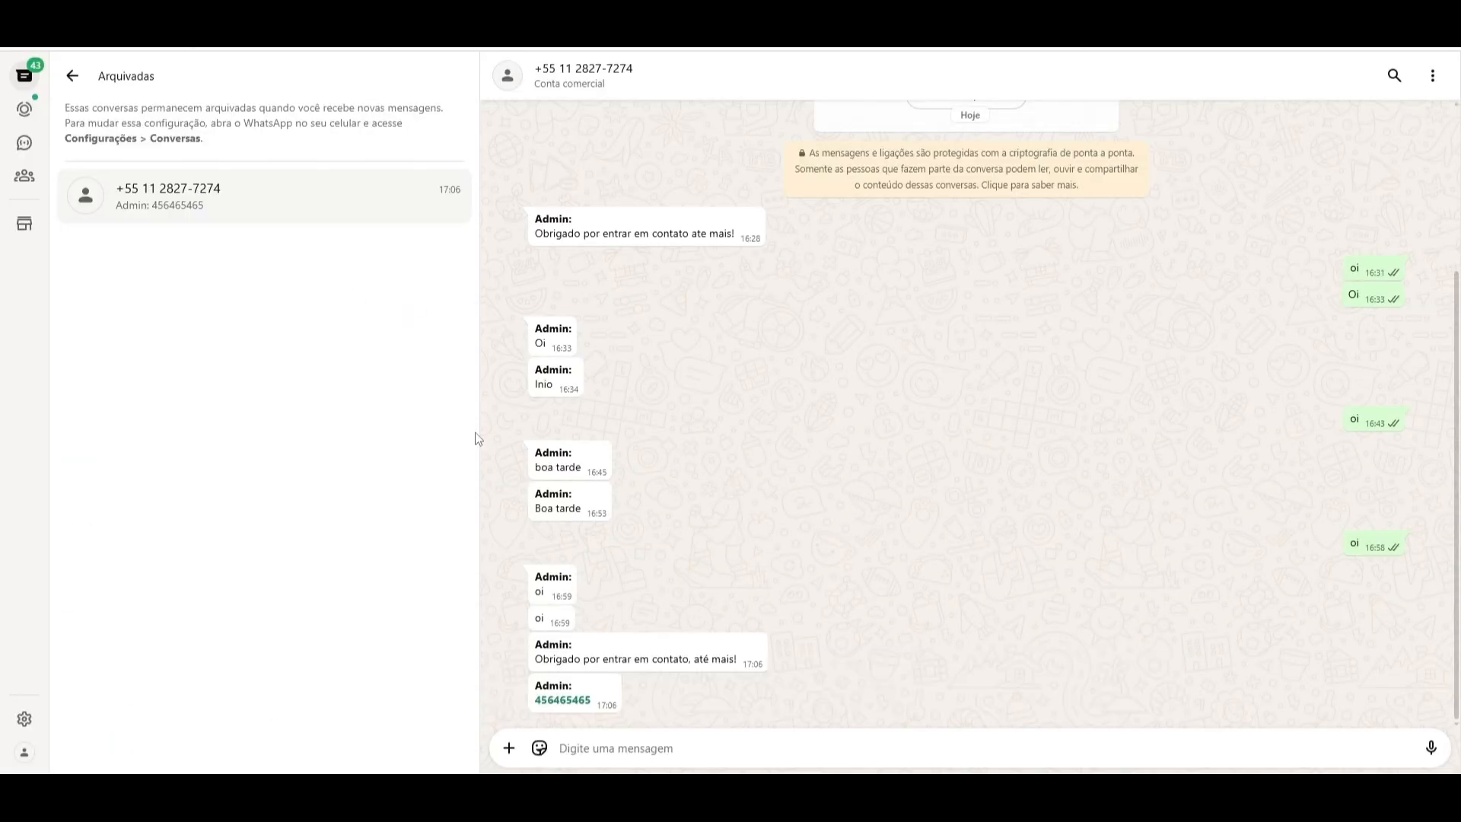
type("oi")
key("Return")
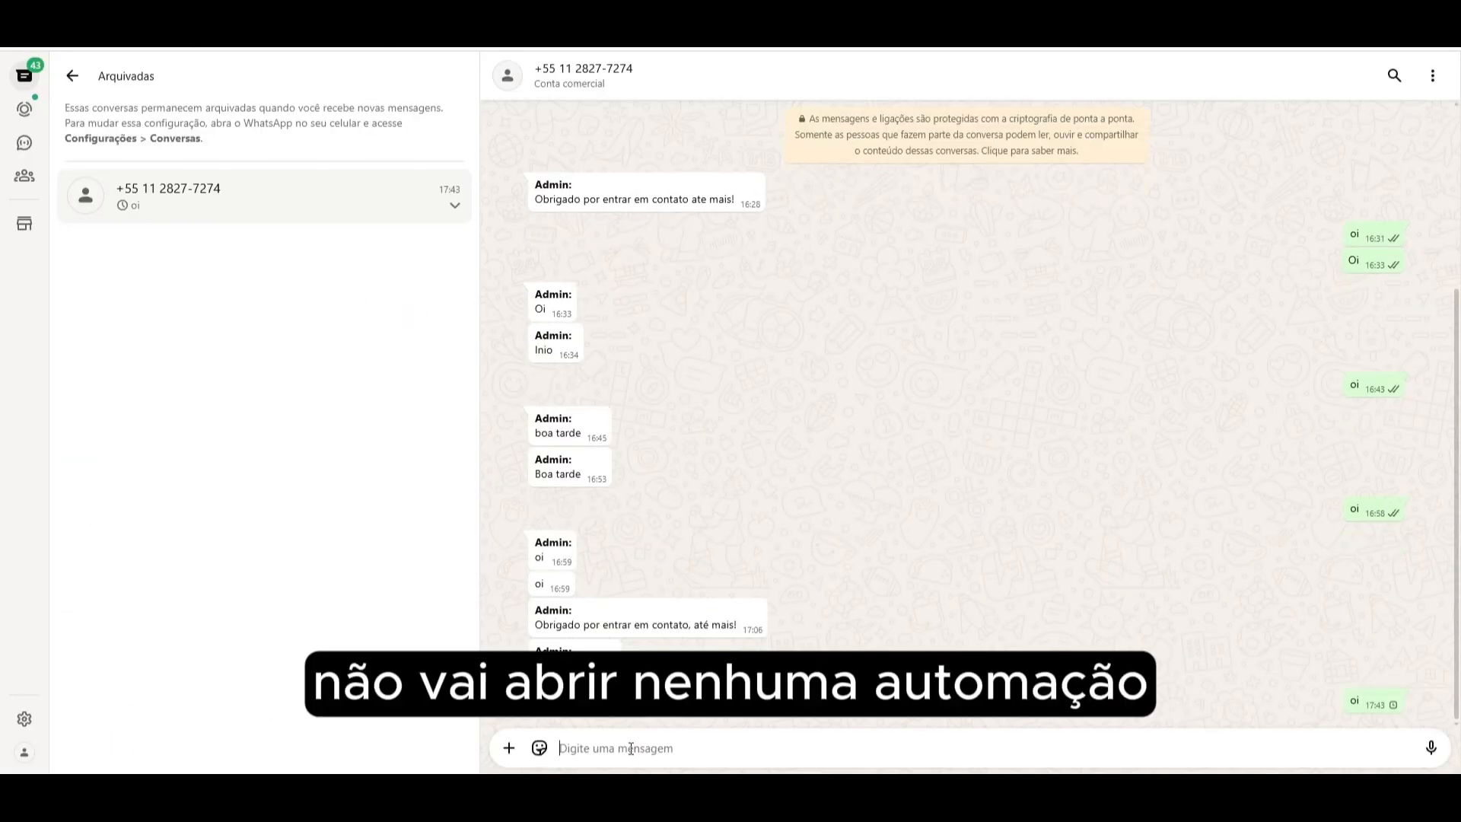
- Return to the helpdesk, open the client's ticket and finalize it
left_click(533, 22)
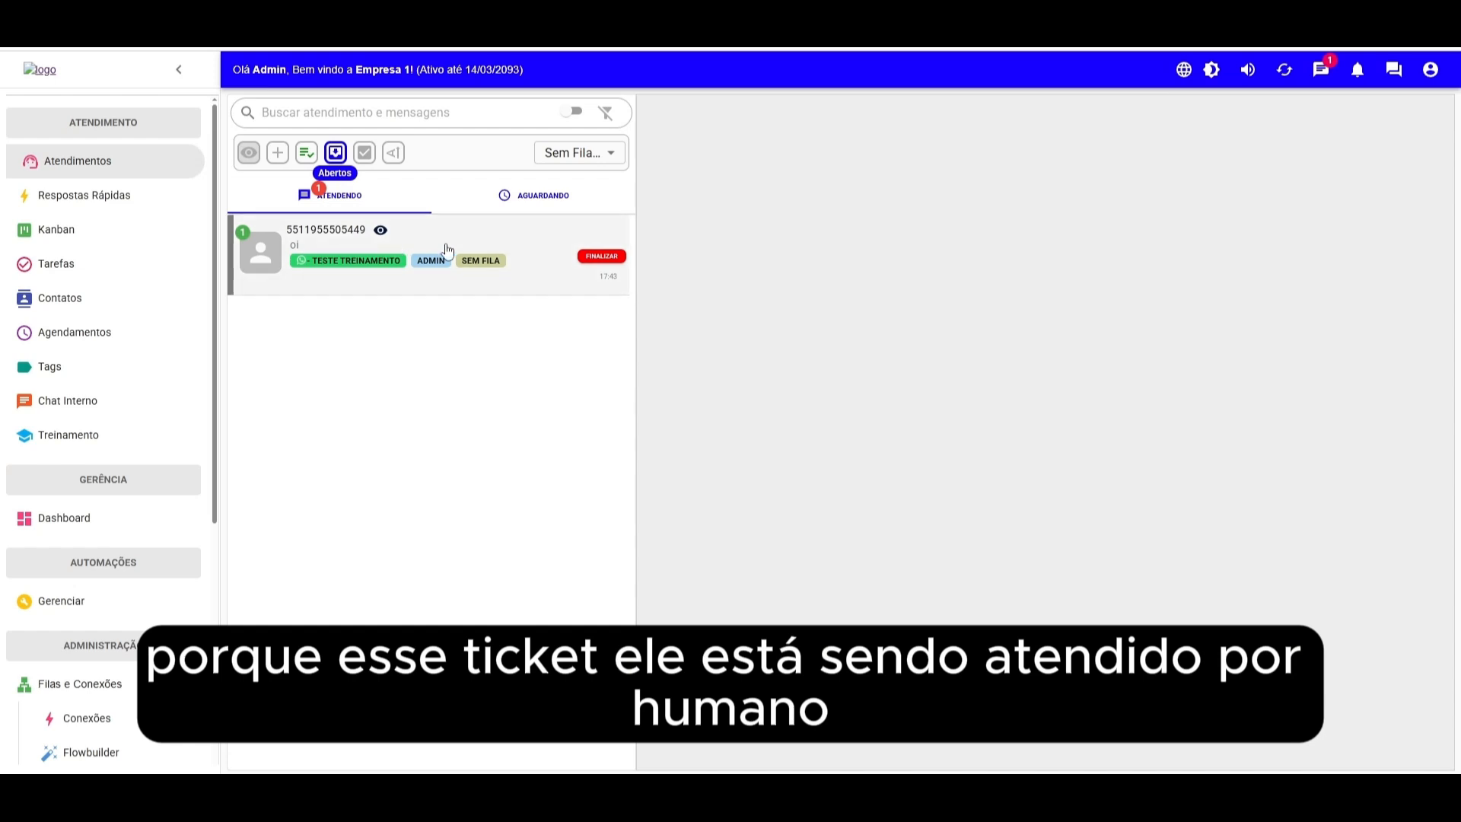
left_click(489, 245)
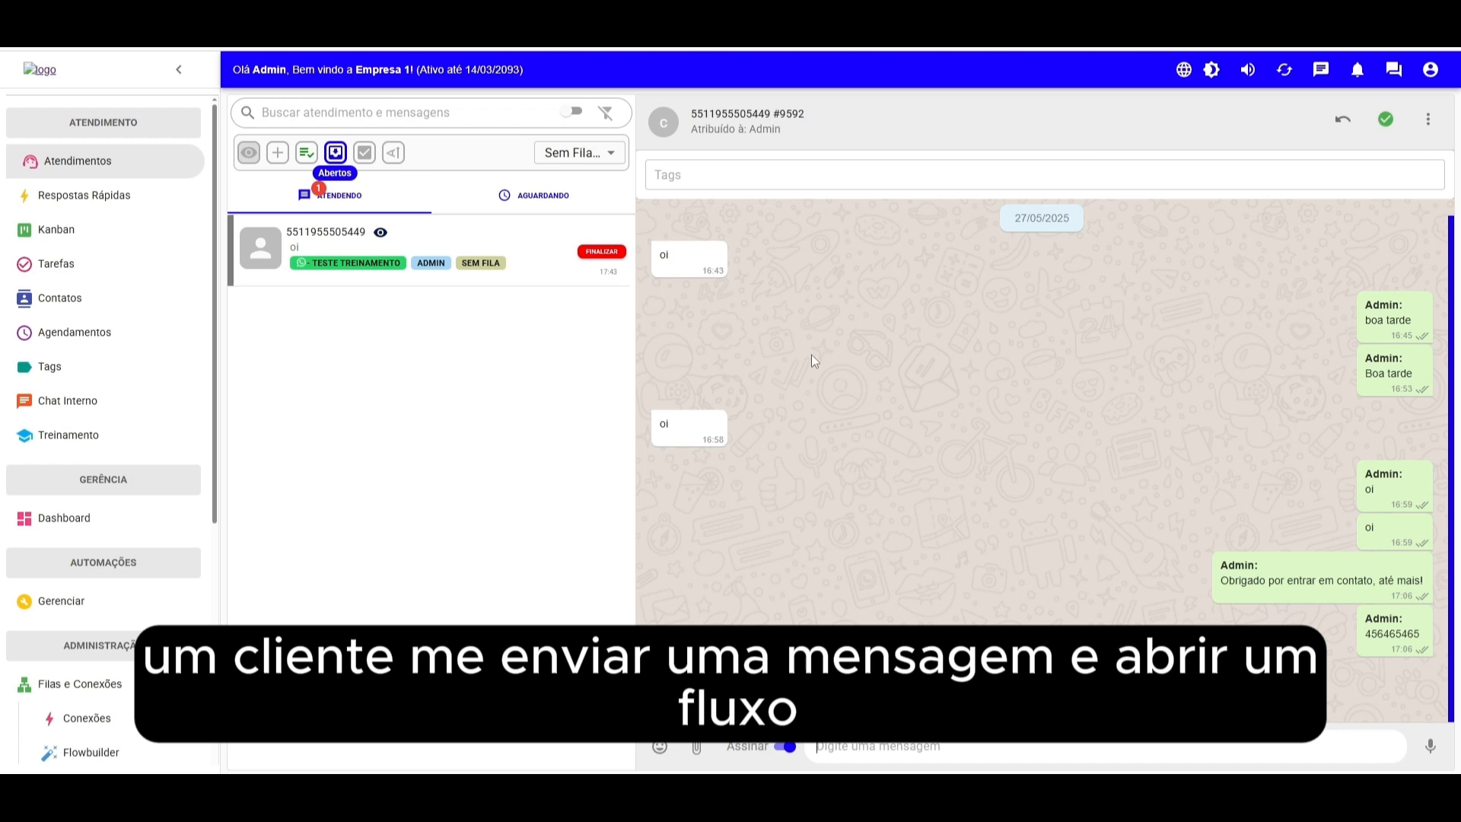
left_click(601, 253)
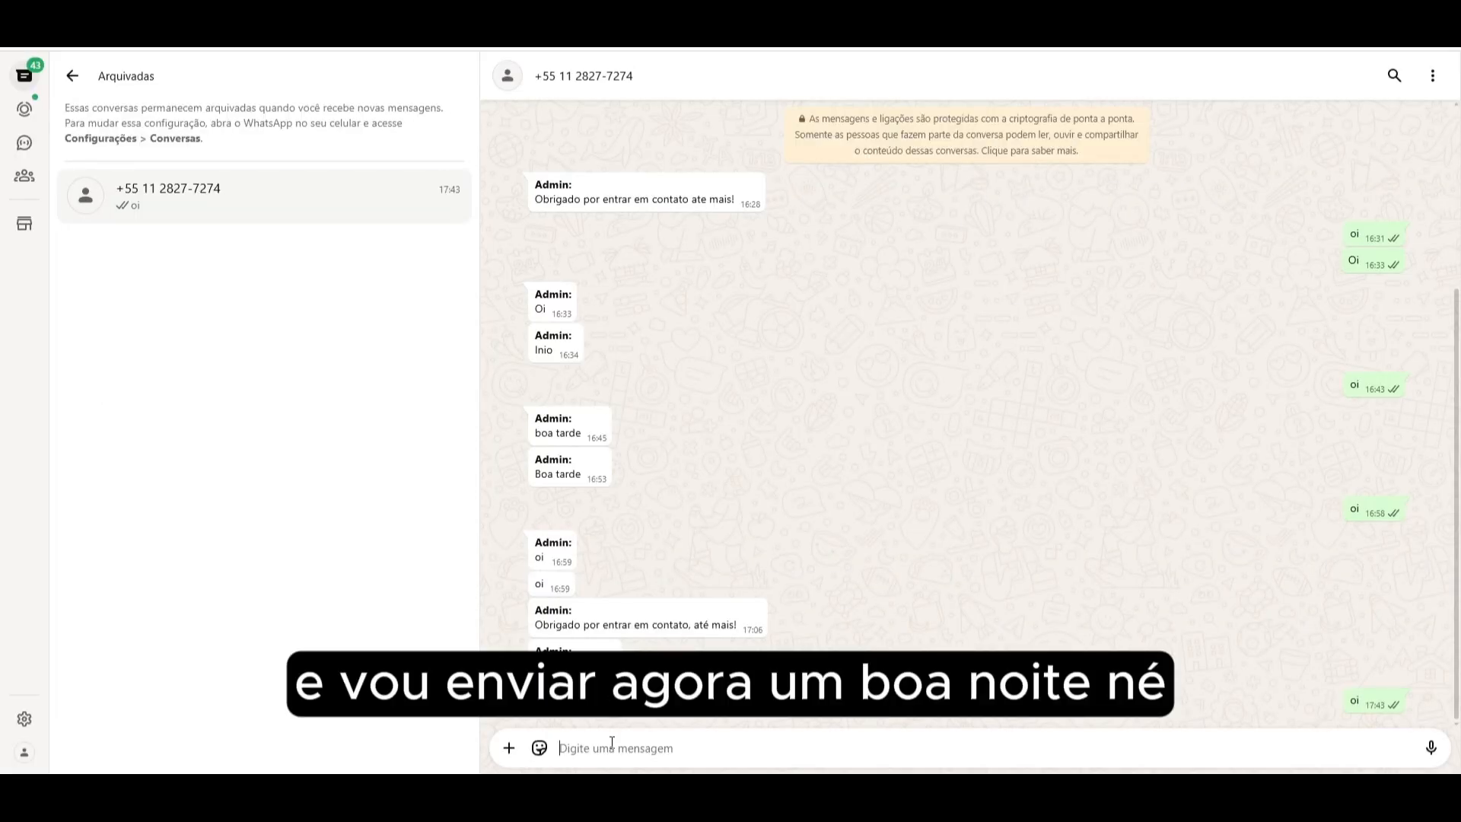
- Send "Boa noite" to the business contact in the WhatsApp chat
type("Boa noite")
key("Return")
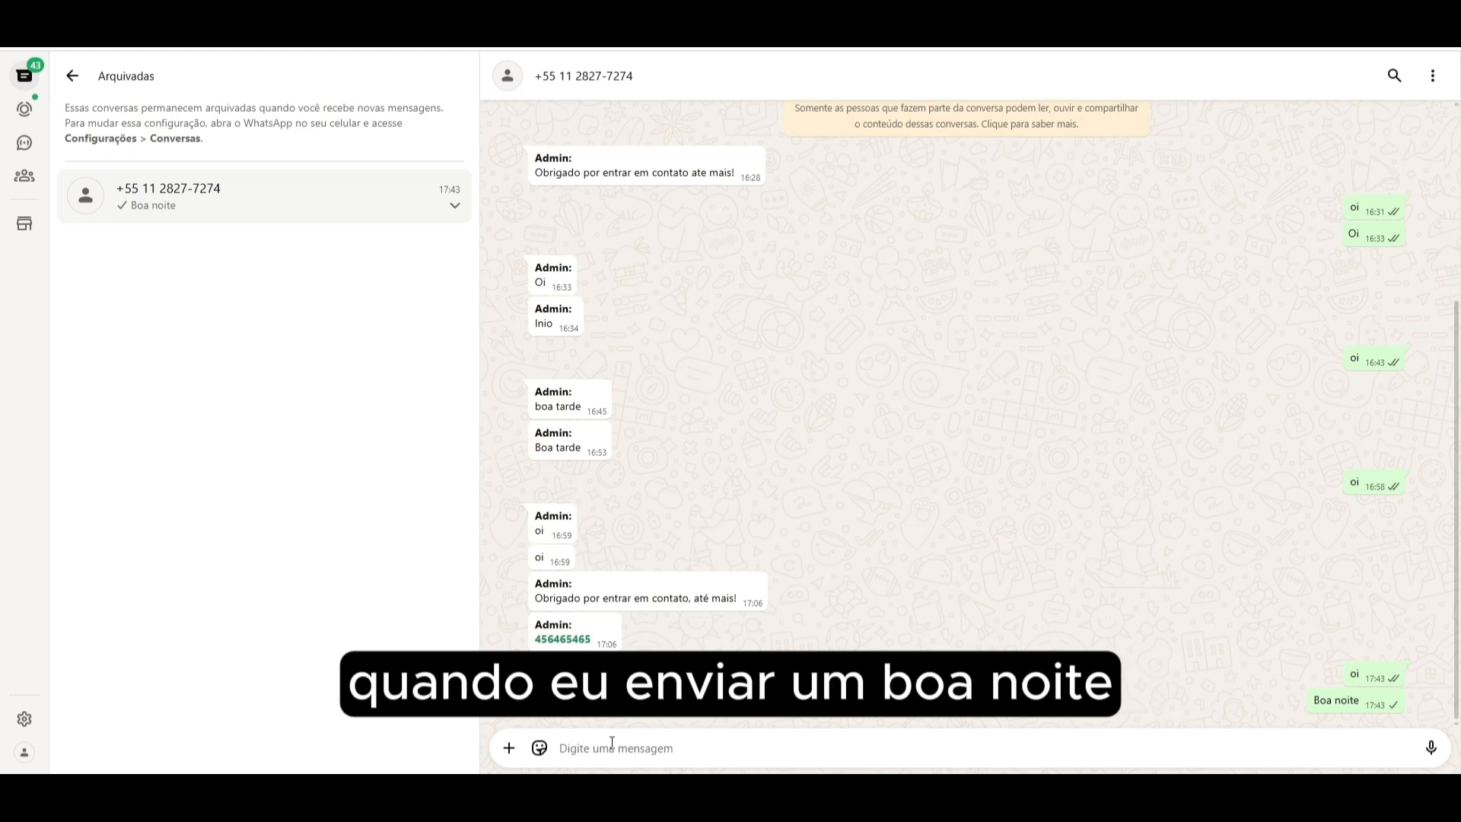
- Highlight and read through the automated menu welcome message and its protocol number
left_click_drag(537, 510, 832, 630)
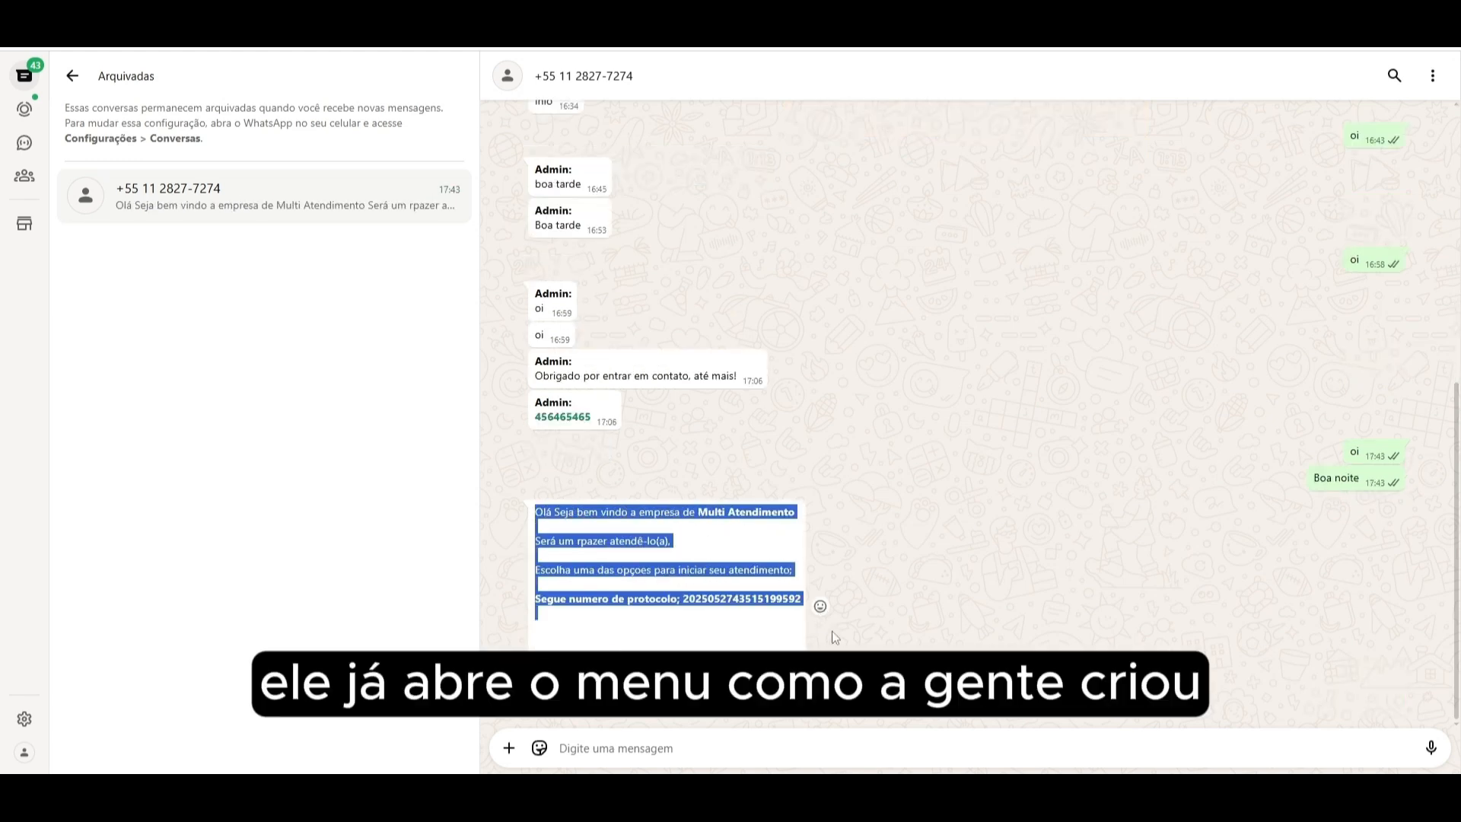
left_click(969, 551)
left_click_drag(545, 511, 685, 511)
left_click(737, 513)
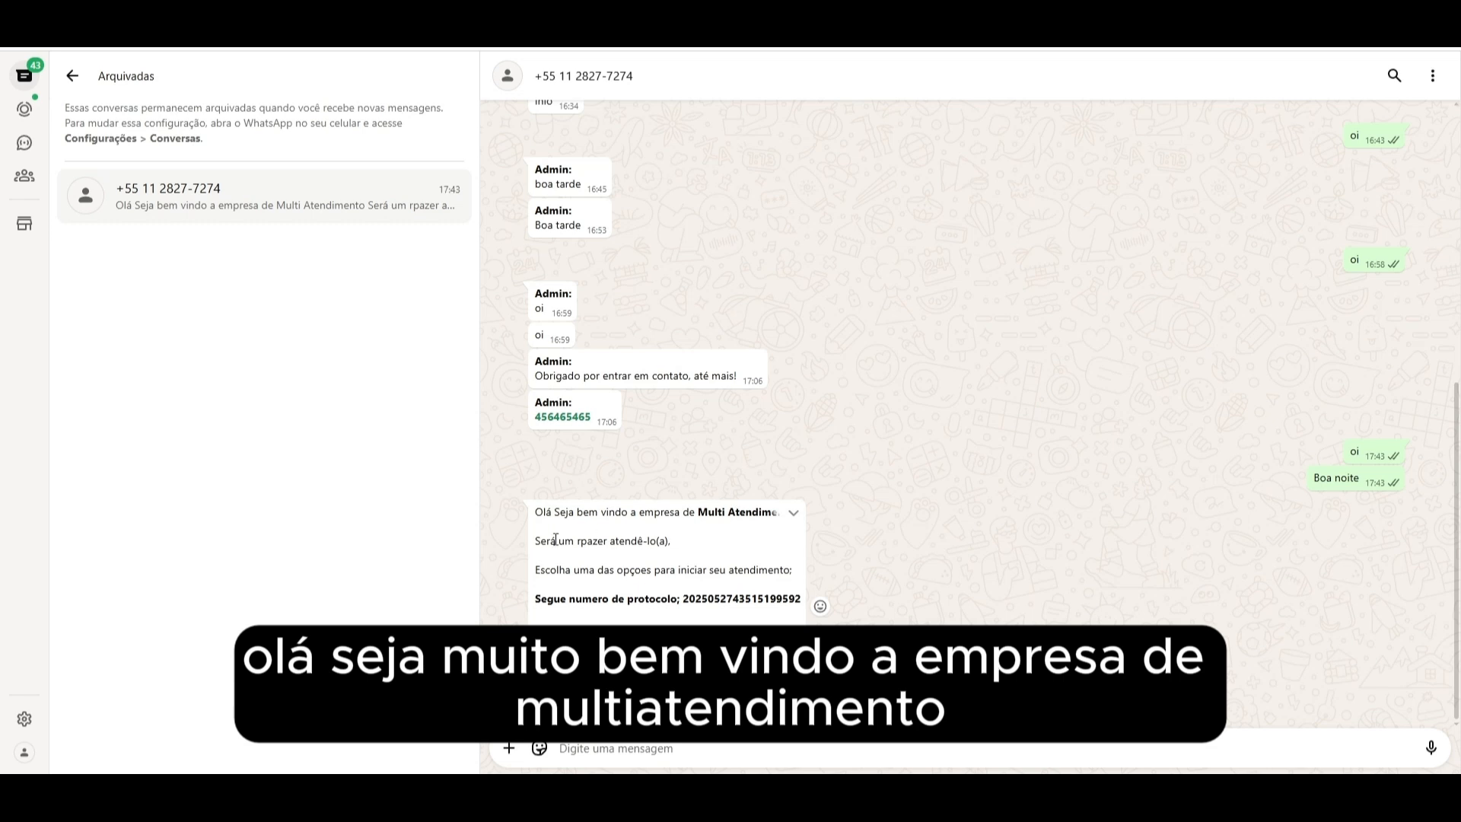
left_click_drag(541, 540, 687, 550)
left_click_drag(534, 569, 796, 594)
left_click(680, 596)
left_click_drag(535, 599, 797, 598)
left_click(692, 603)
left_click(883, 593)
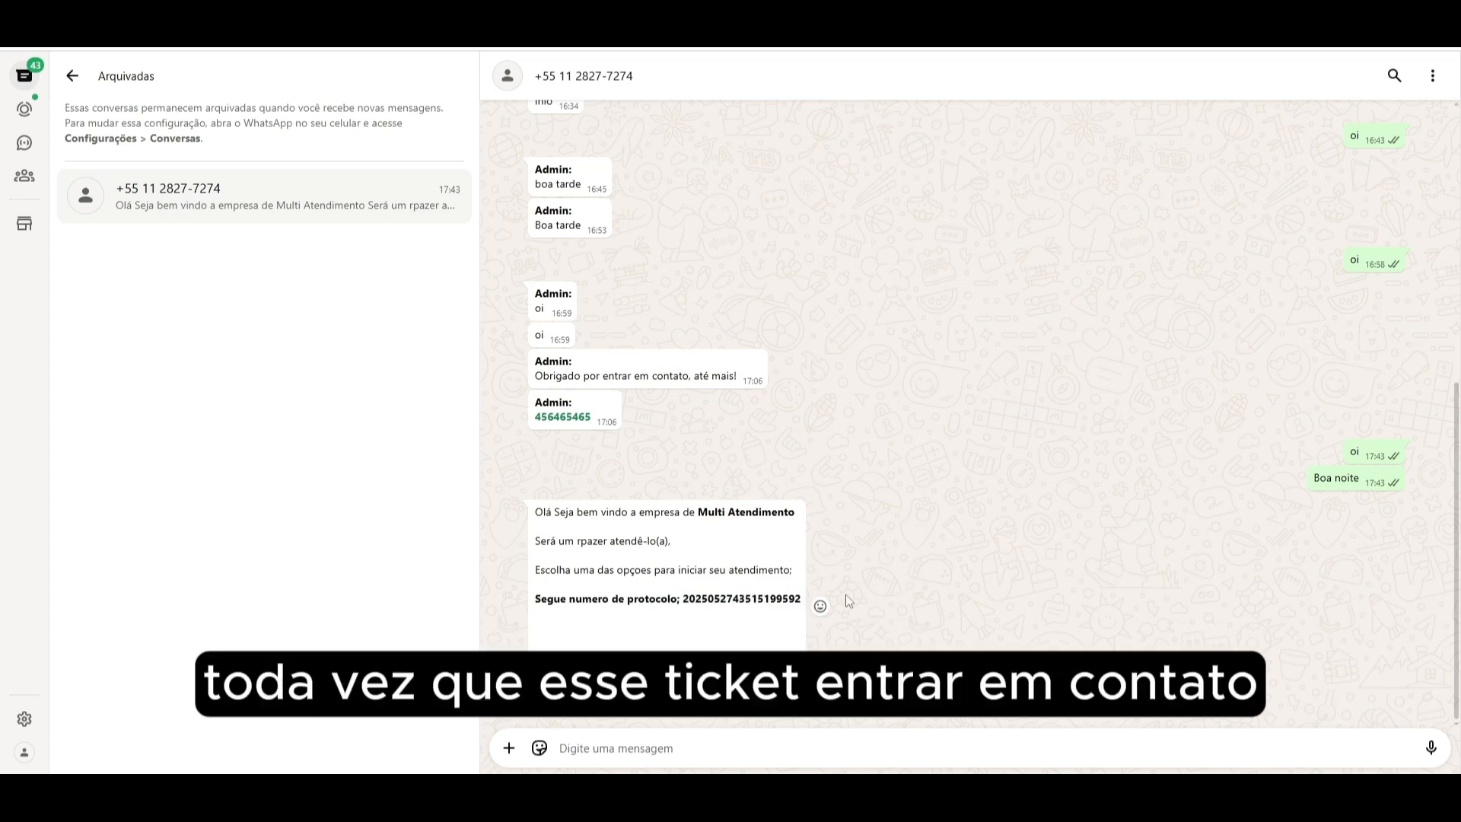
left_click_drag(696, 596, 796, 597)
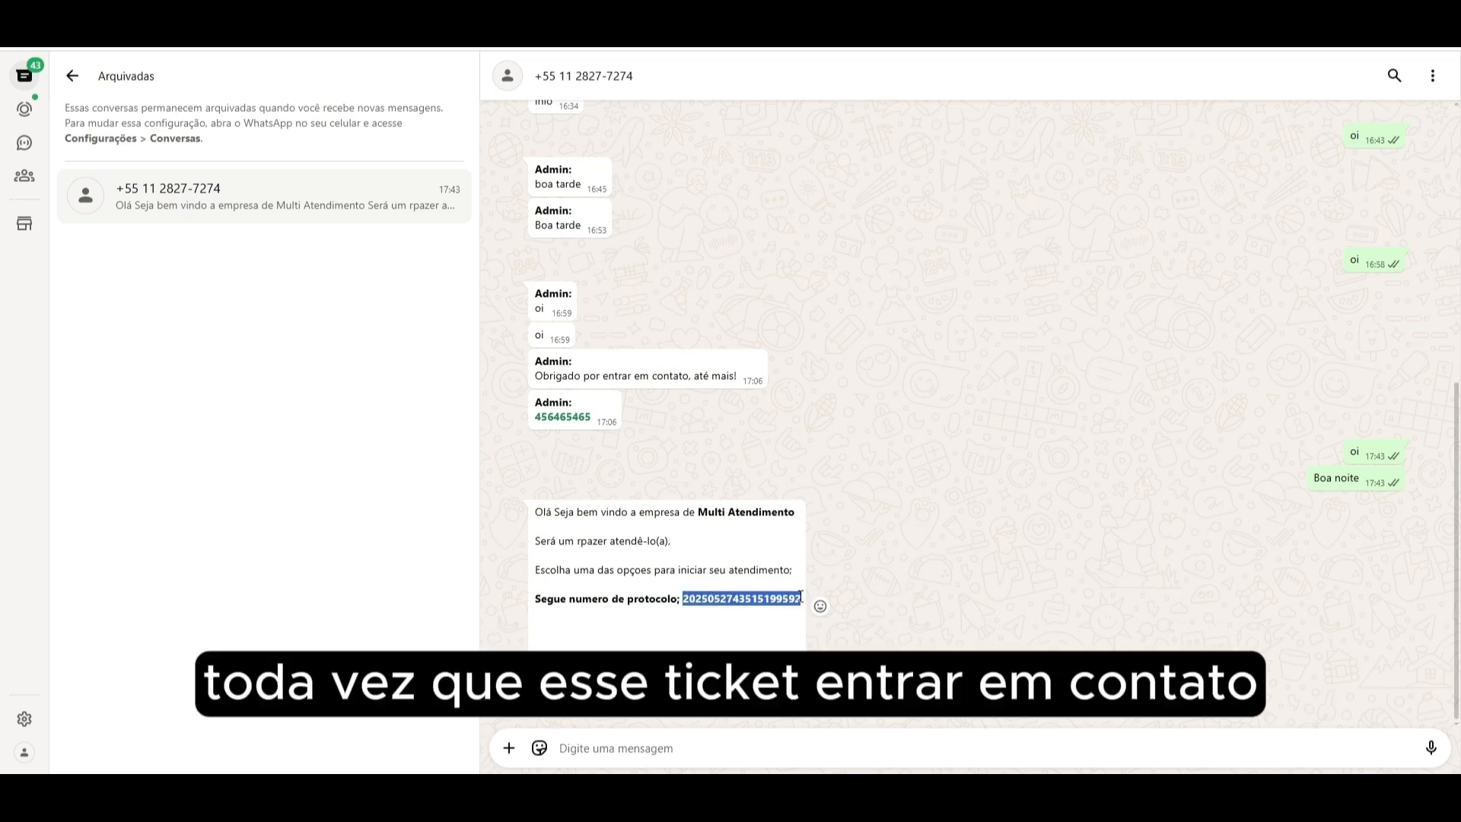
left_click(675, 478)
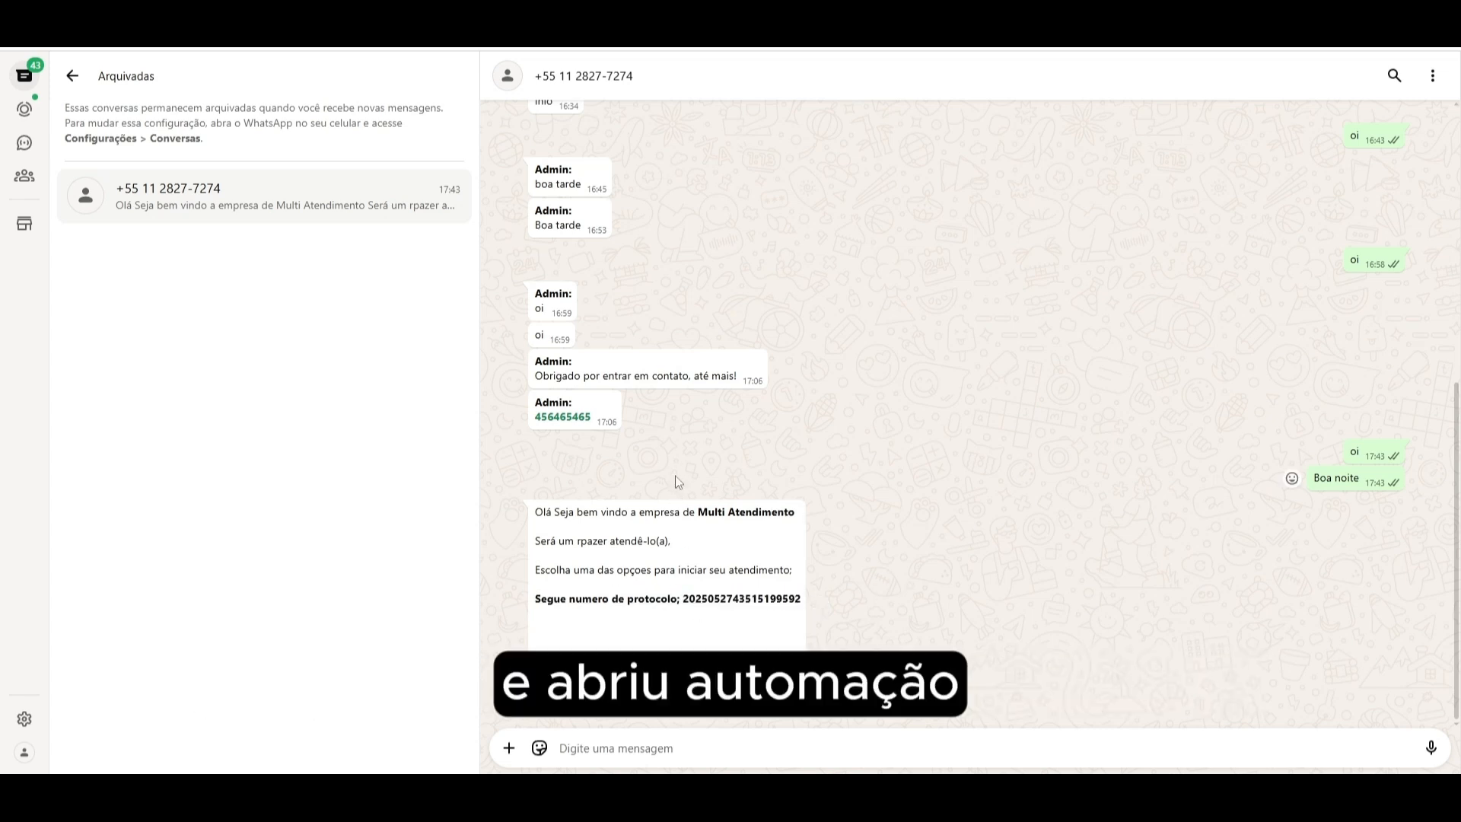
double_click(791, 599)
left_click(757, 620)
- Reply "3" to choose the Suporte option from the menu
left_click(623, 753)
type("3")
key("Return")
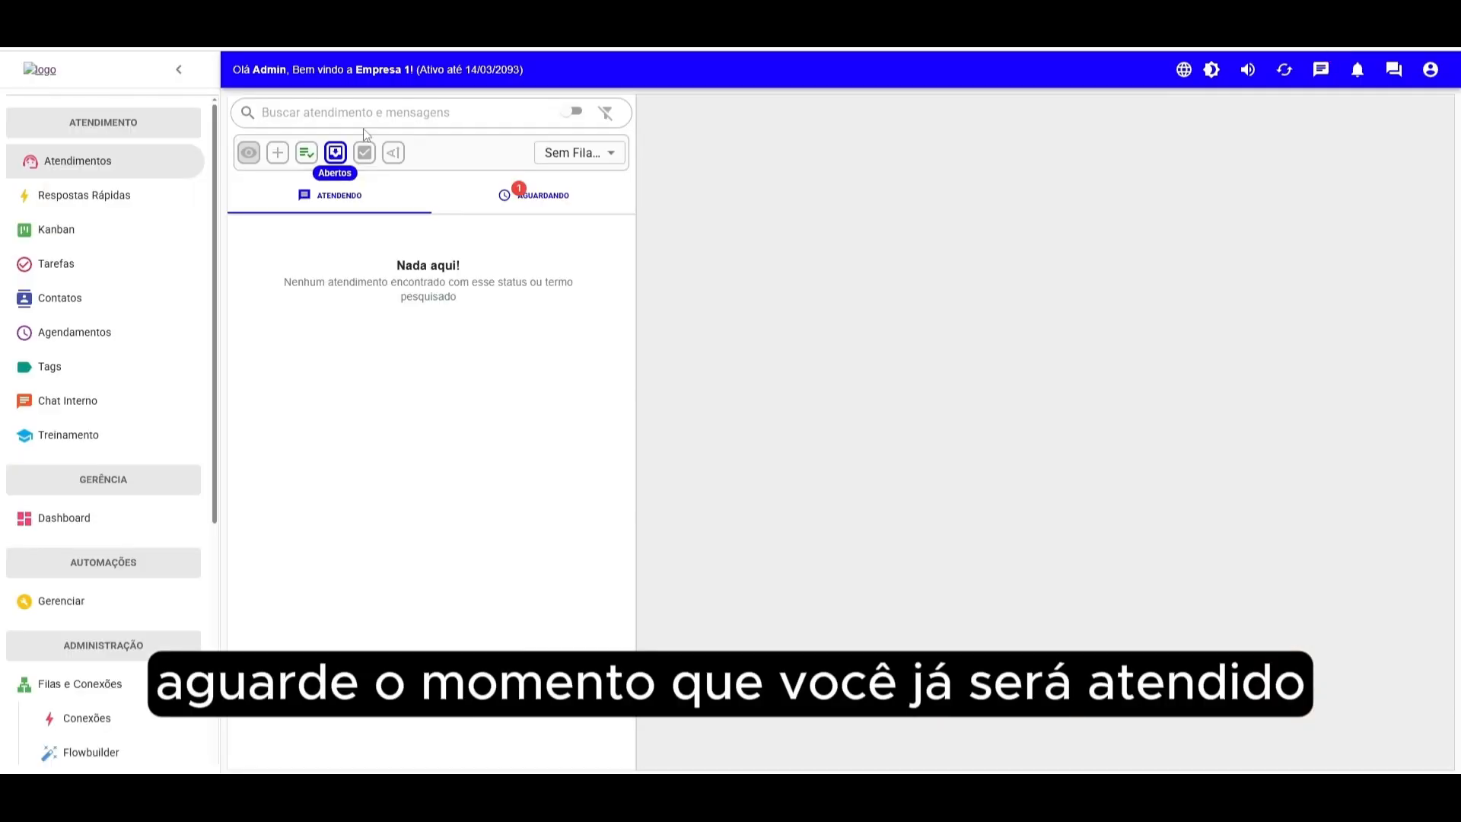
- Return to the helpdesk, check the waiting ticket and connections, then accept the client's Suporte ticket
left_click(335, 152)
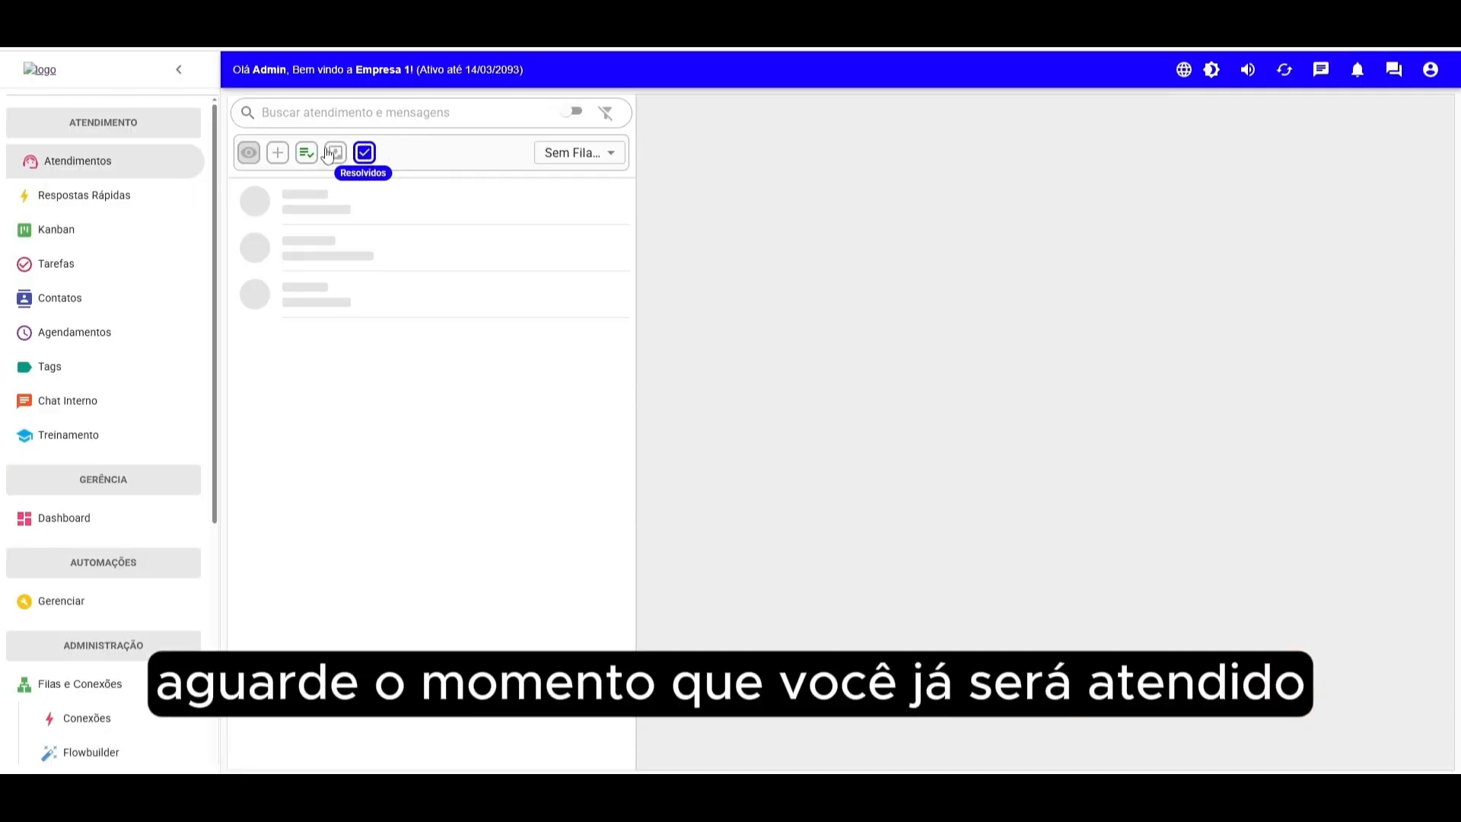
left_click(545, 197)
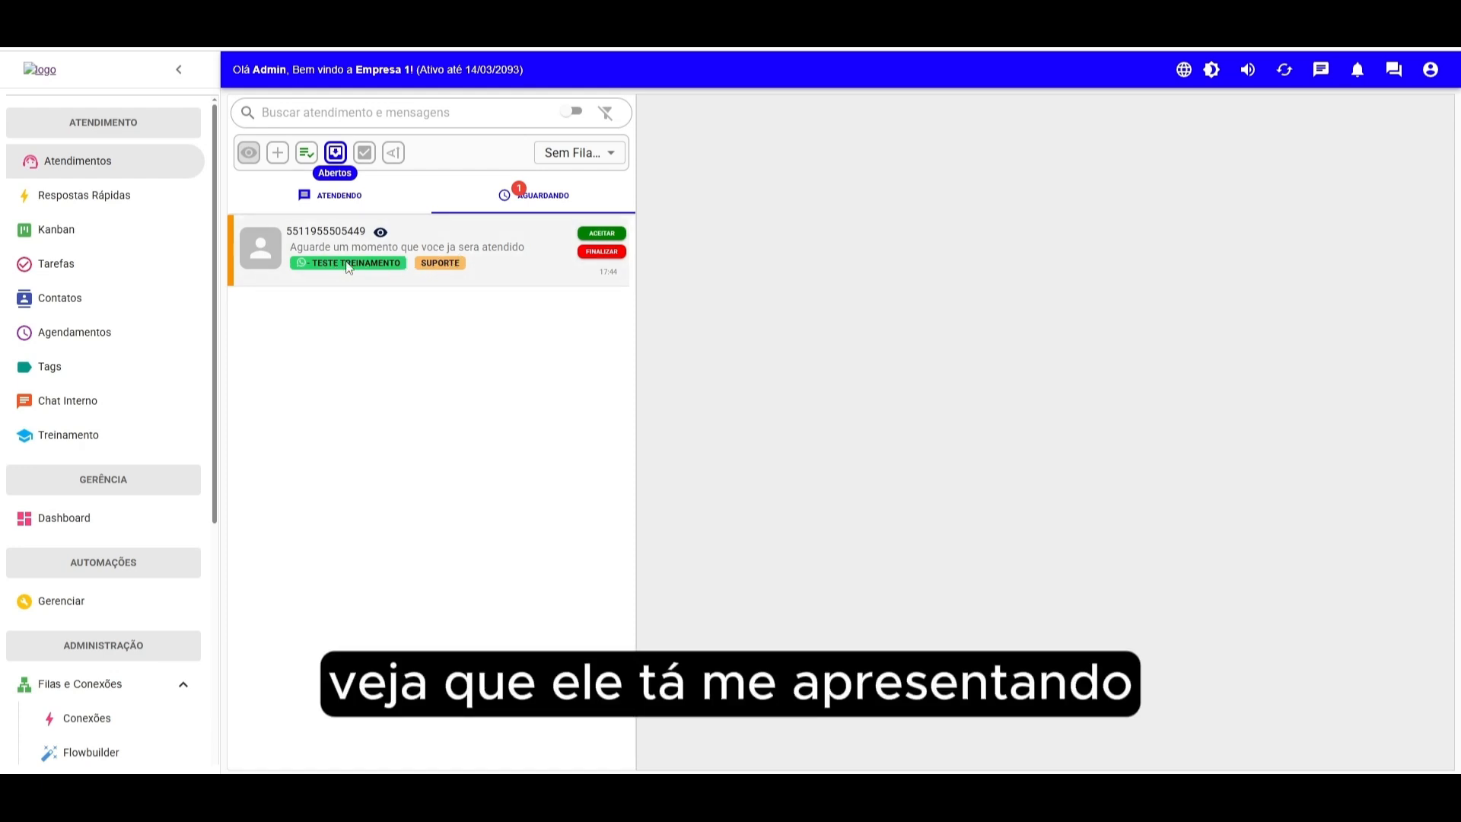
left_click(85, 718)
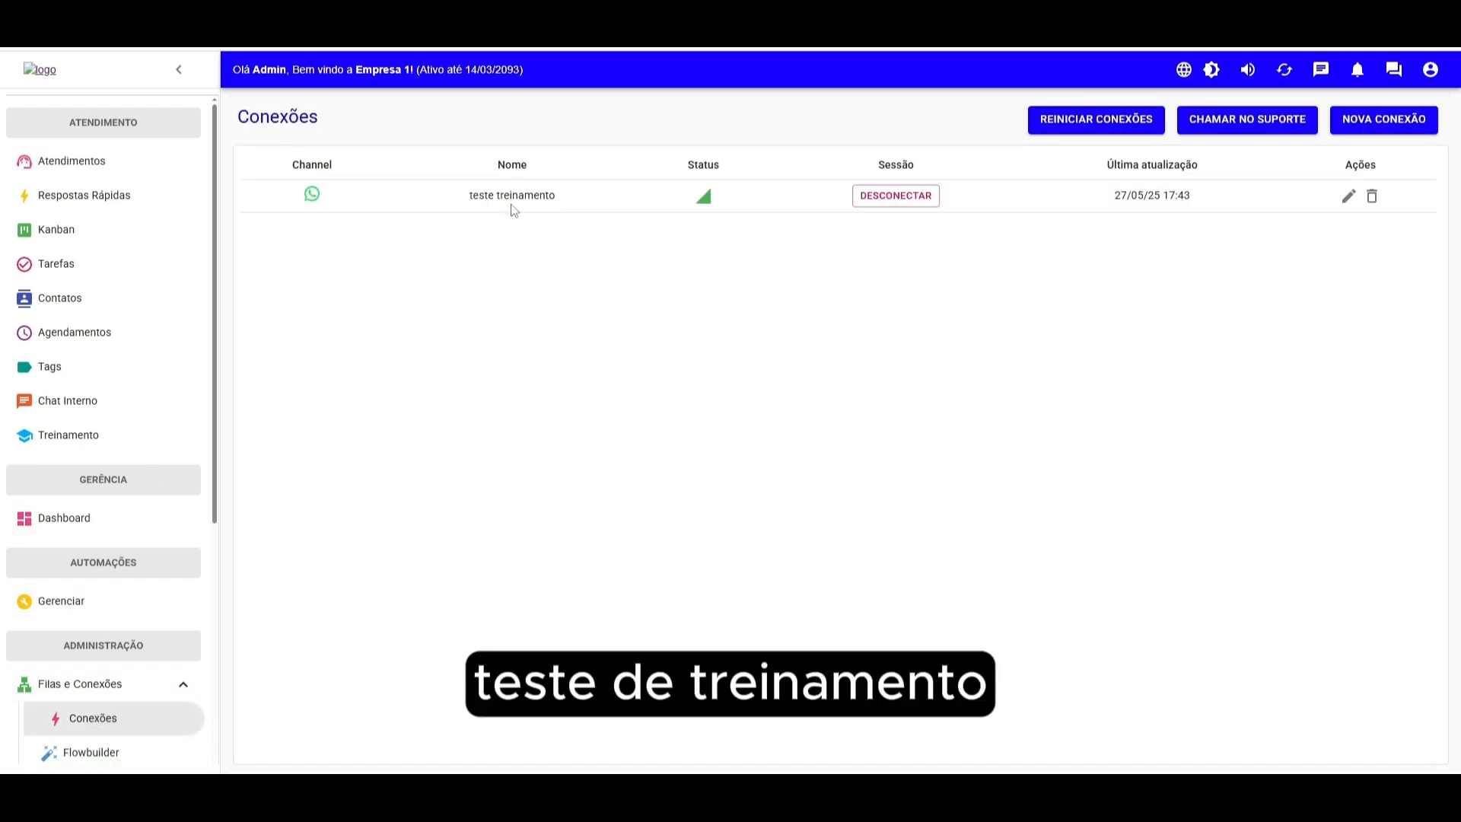
left_click(188, 174)
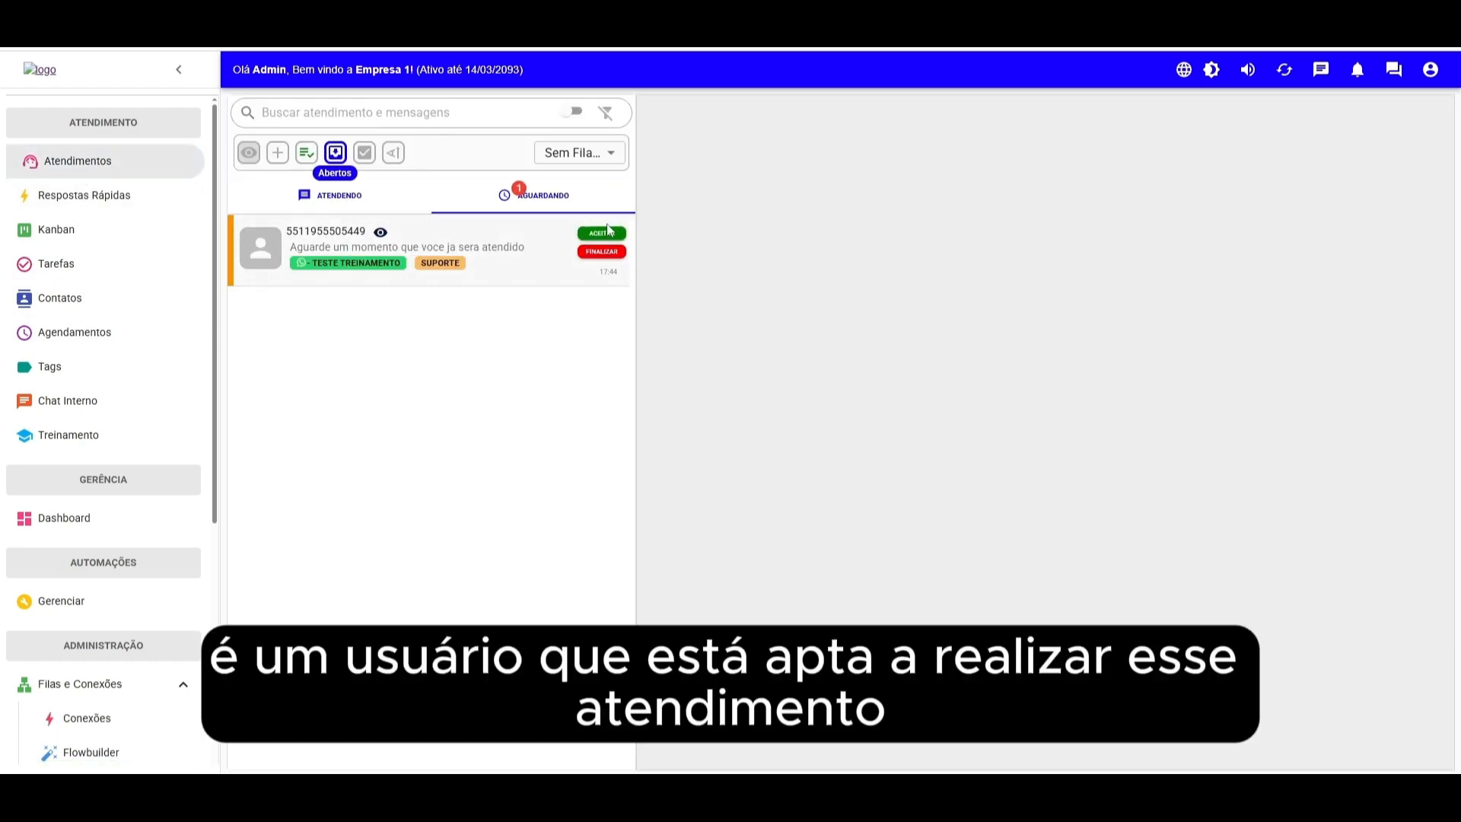
left_click(602, 234)
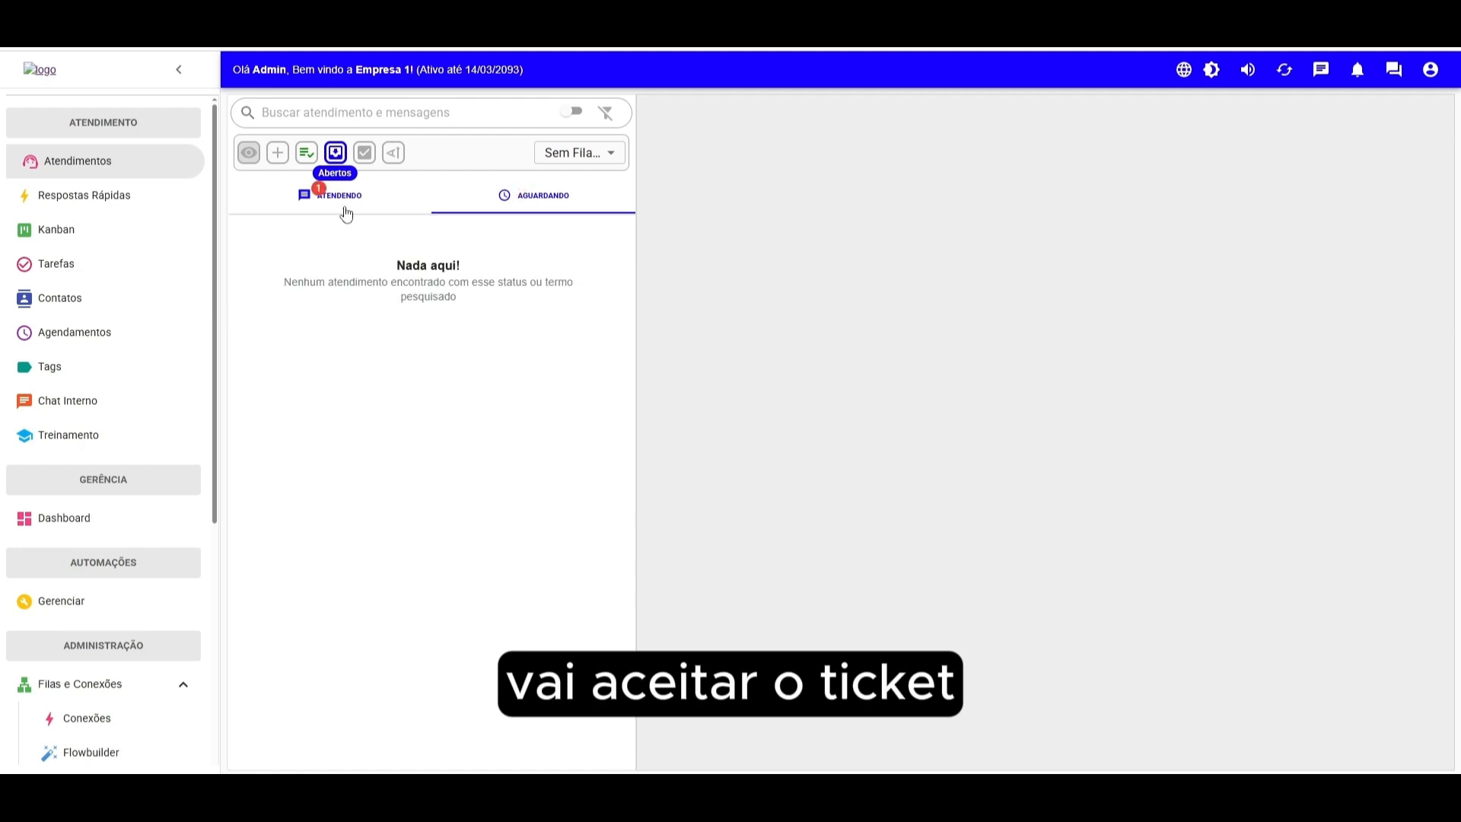